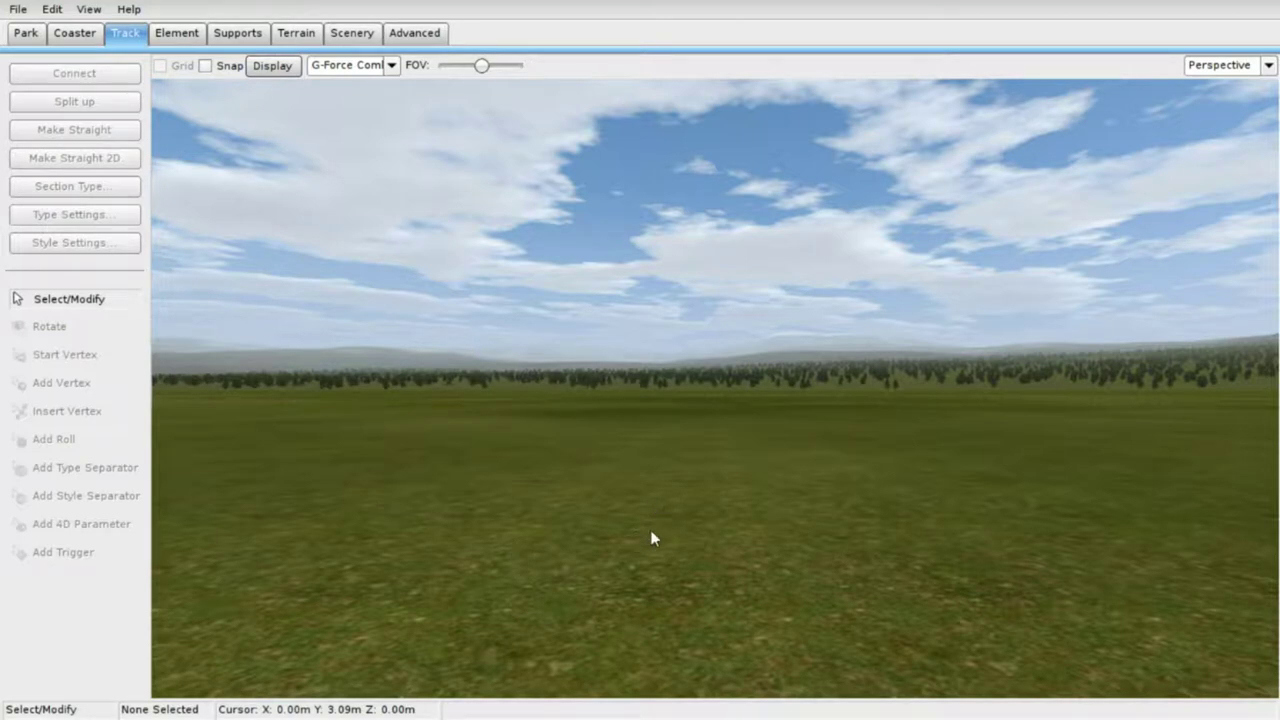
right_click_drag(730, 513, 626, 357)
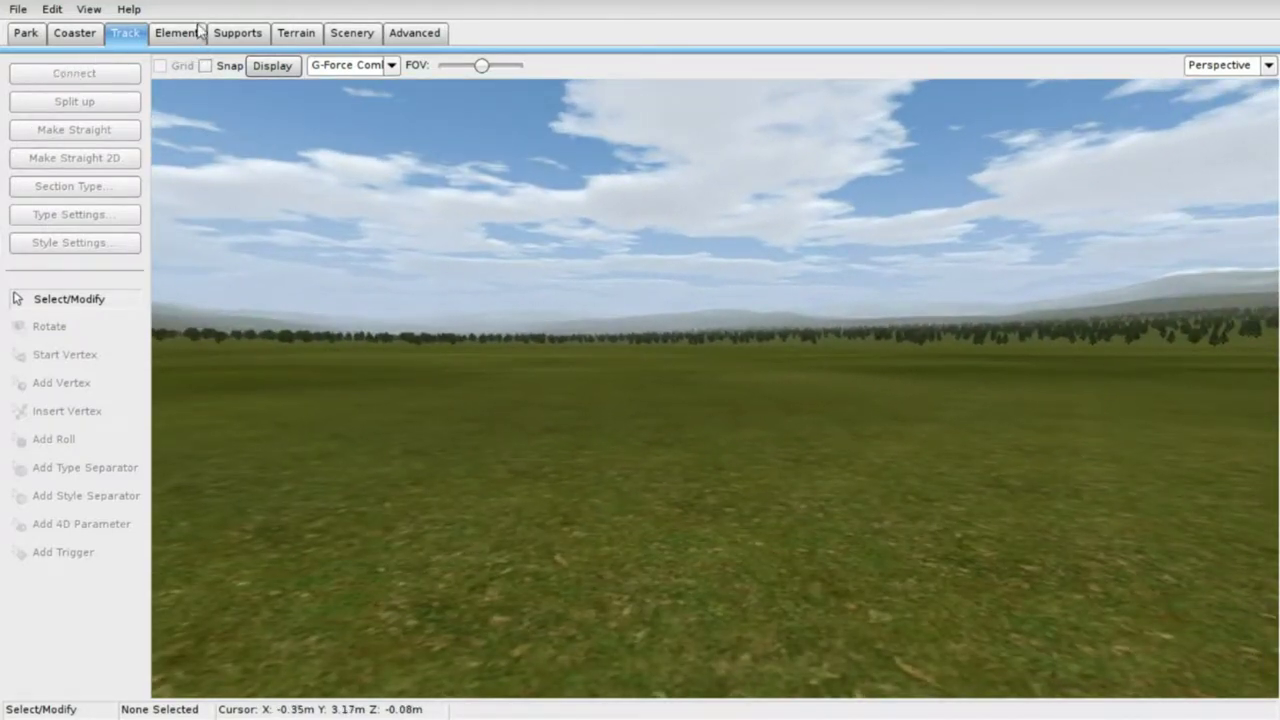
left_click(198, 36)
left_click(238, 37)
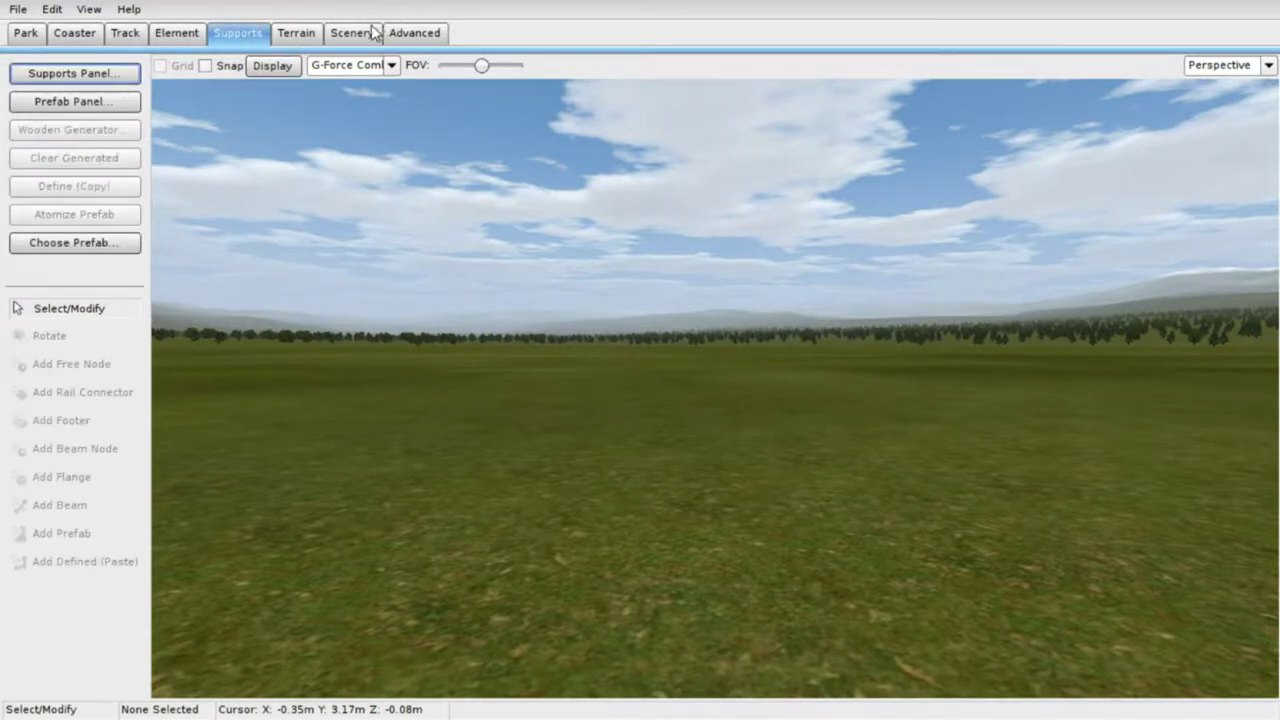
left_click(306, 45)
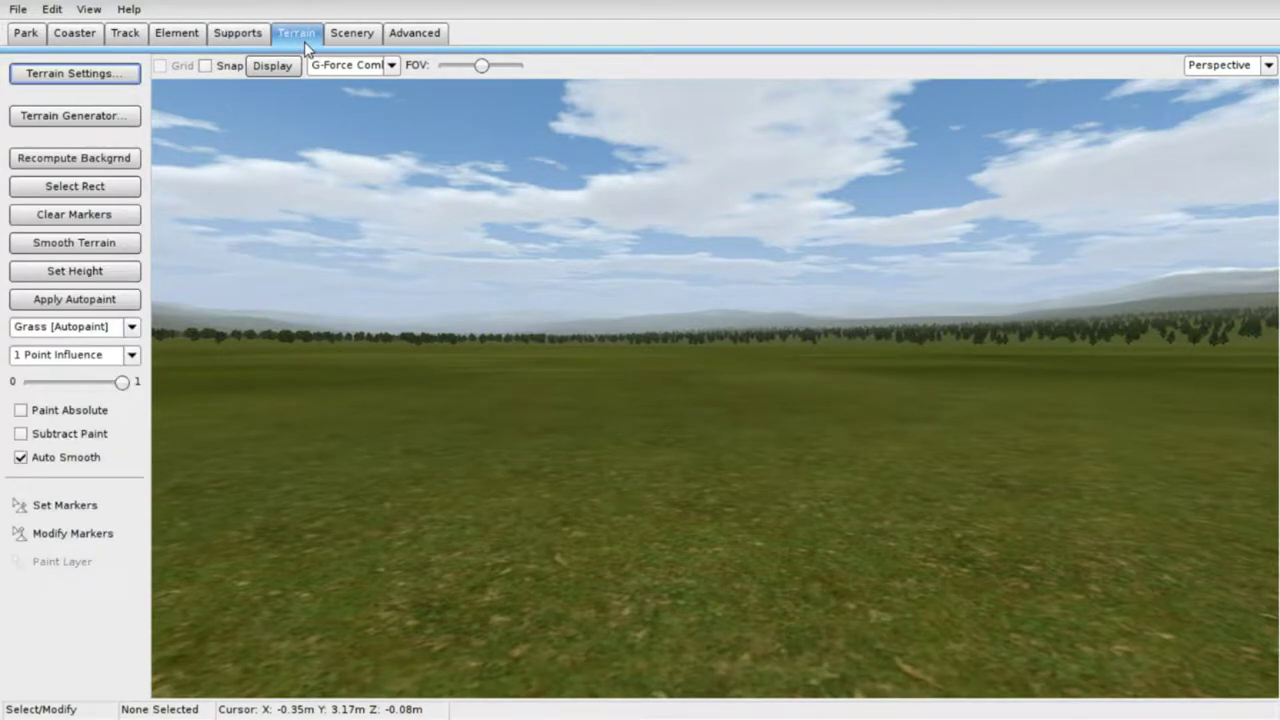
left_click(366, 36)
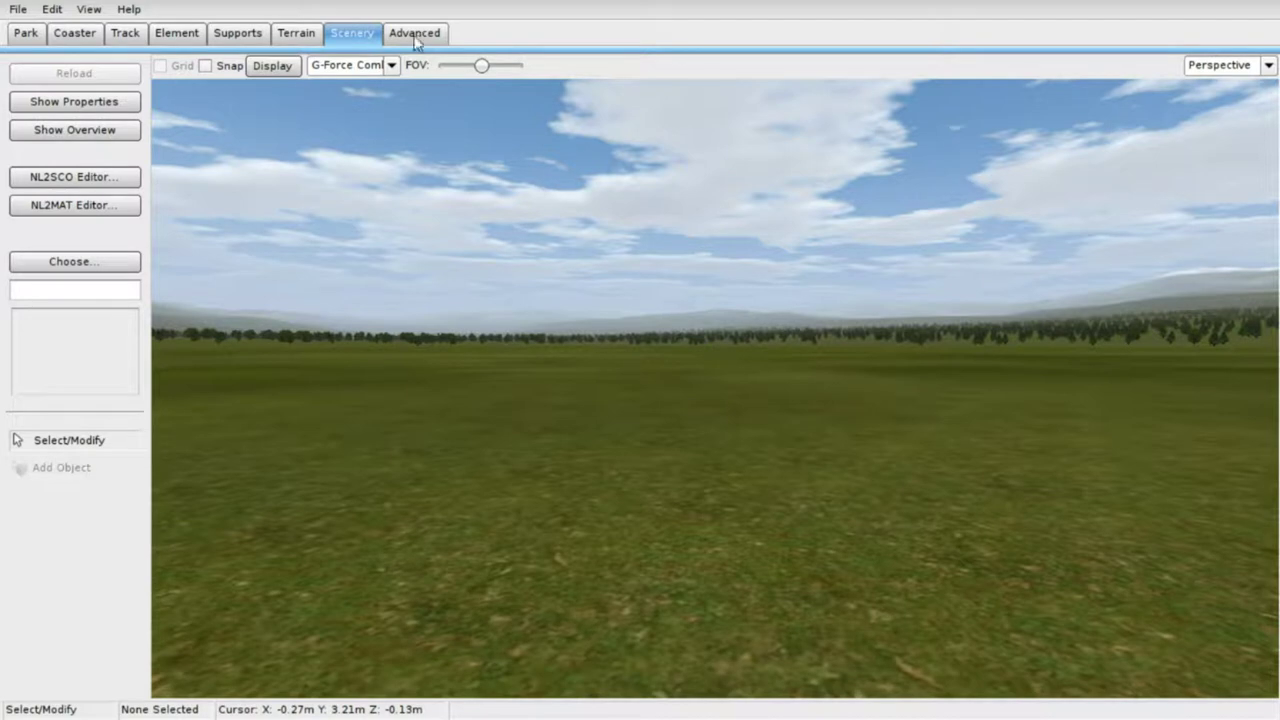
right_click_drag(479, 501, 390, 450)
right_click_drag(480, 440, 480, 506)
- Create a new coaster named "remade"
left_click(72, 36)
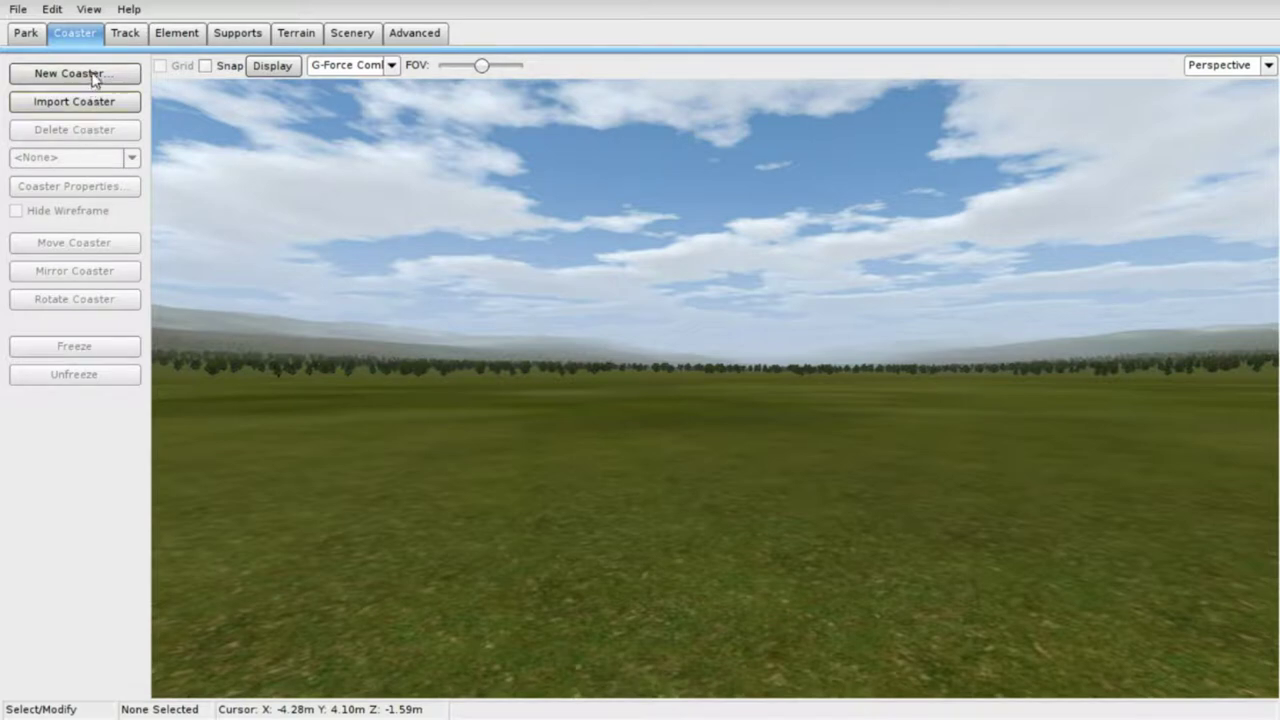
left_click(95, 78)
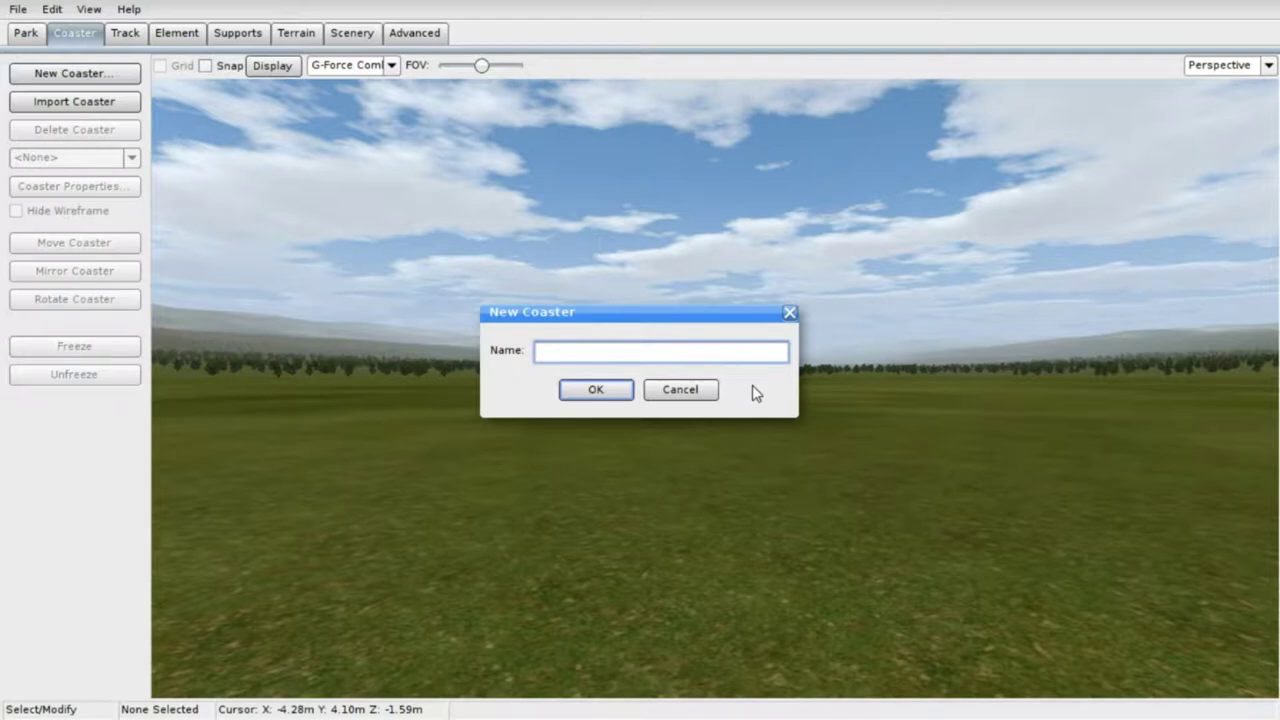
type("made")
left_click(597, 399)
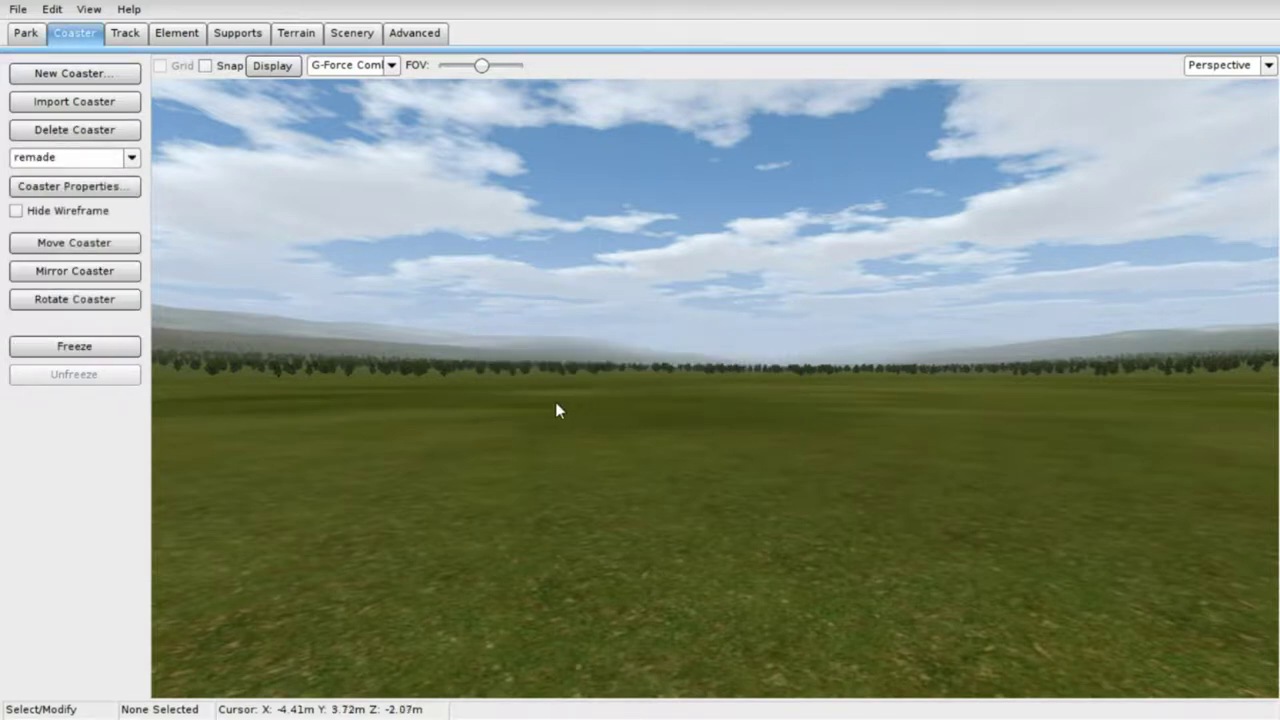
- Review the new coaster's style, mode, train, color, script and statistics properties
left_click(122, 186)
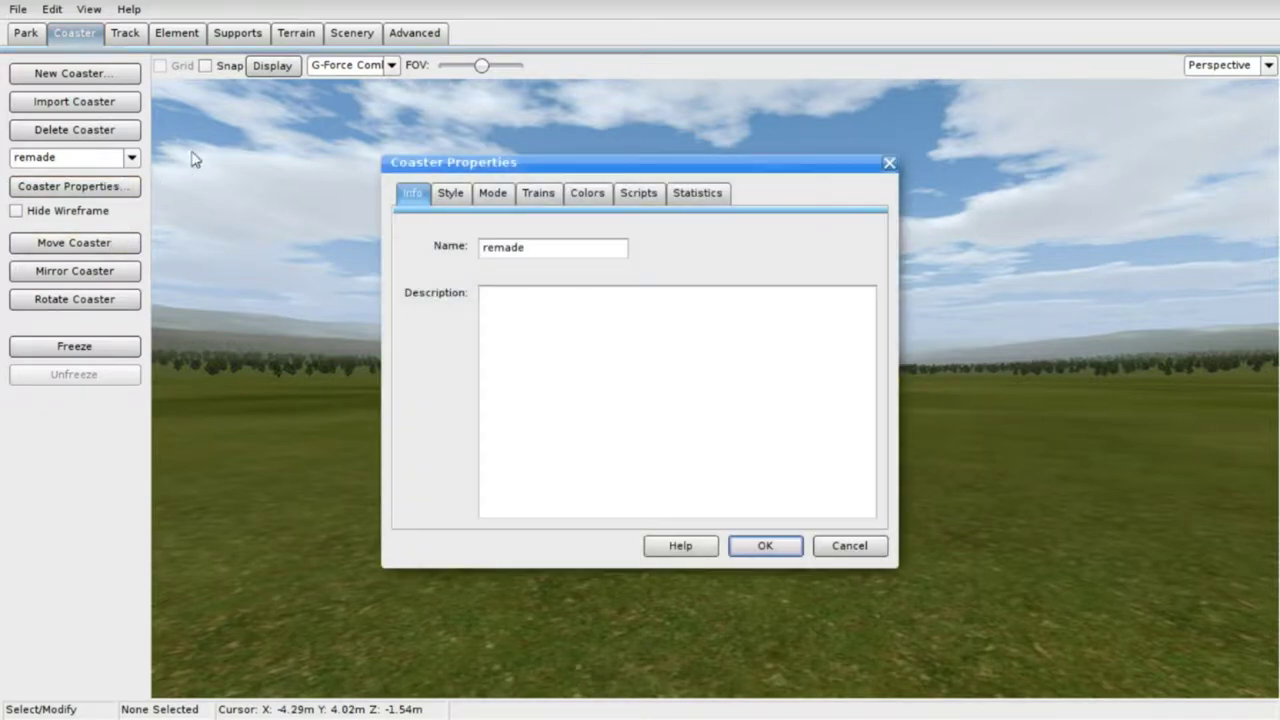
left_click(452, 203)
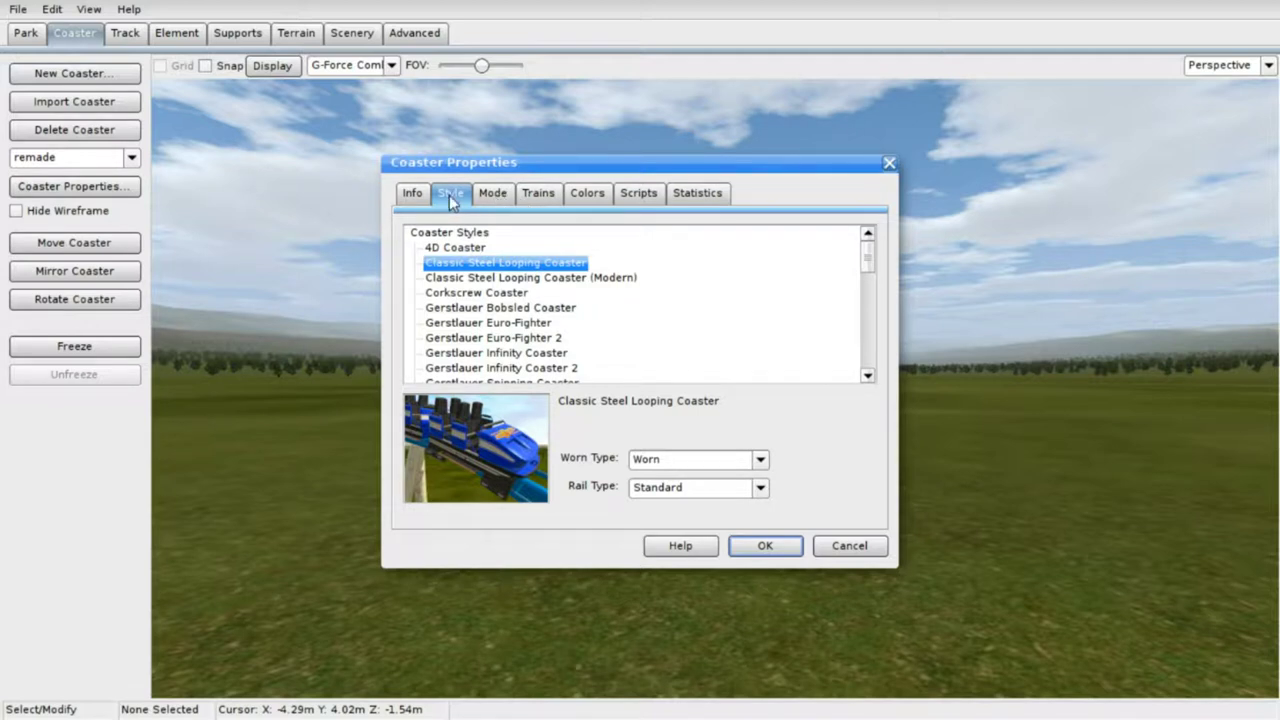
left_click(491, 195)
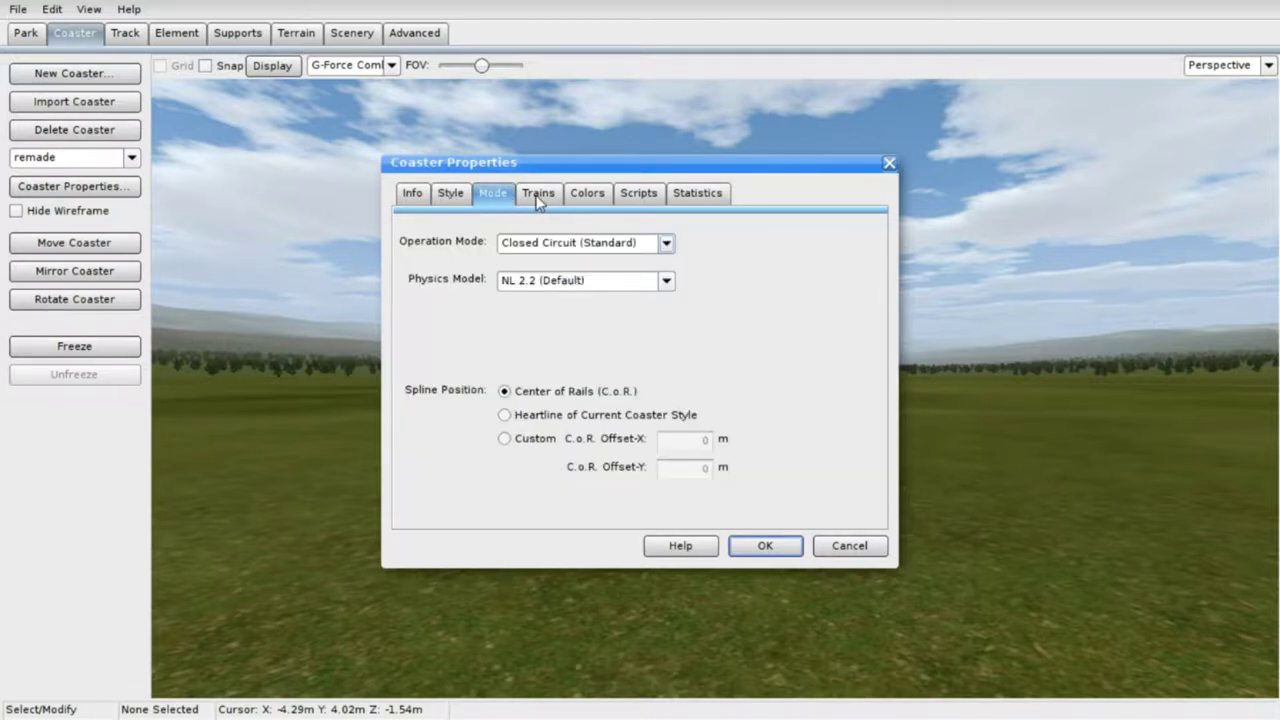
left_click(537, 198)
left_click(605, 195)
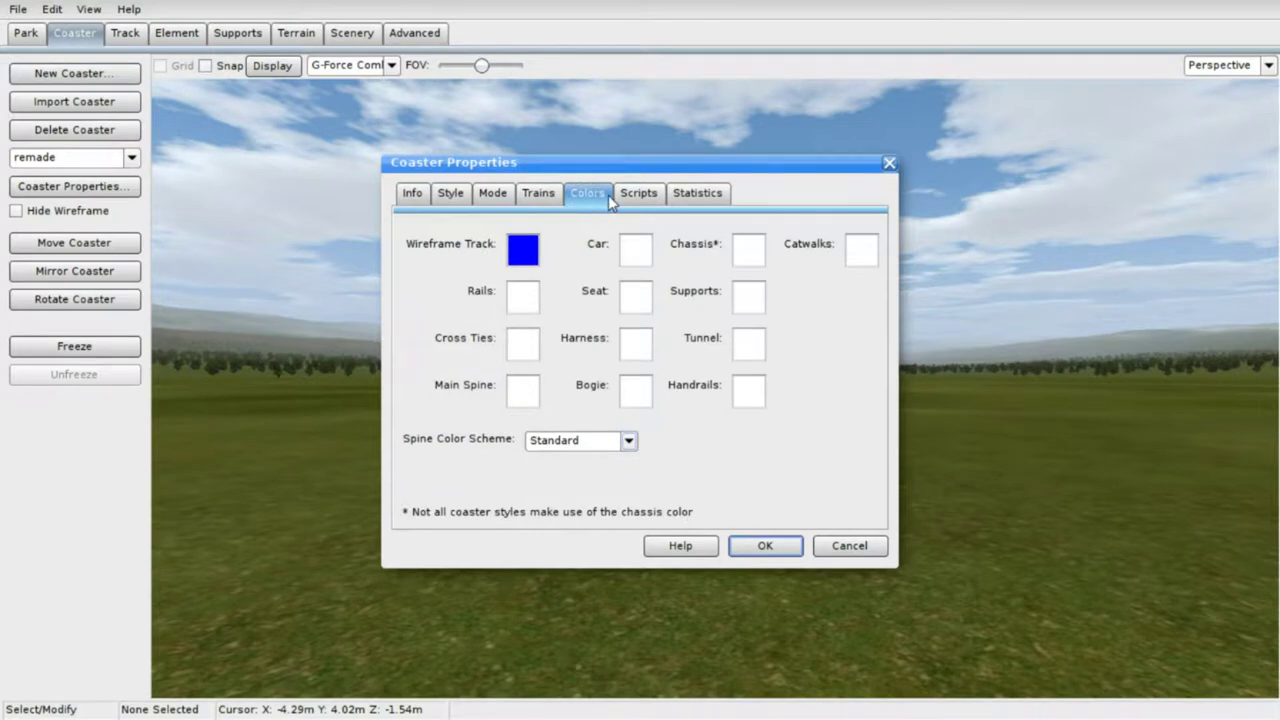
left_click(642, 195)
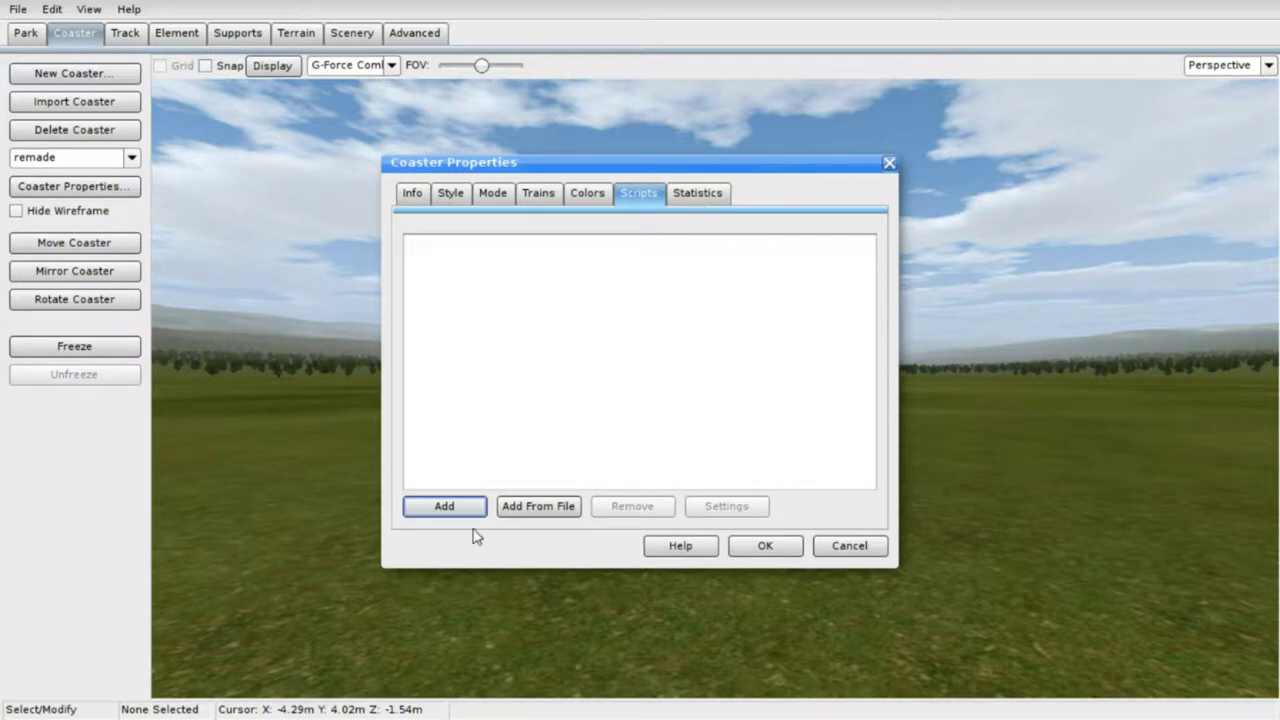
left_click(720, 194)
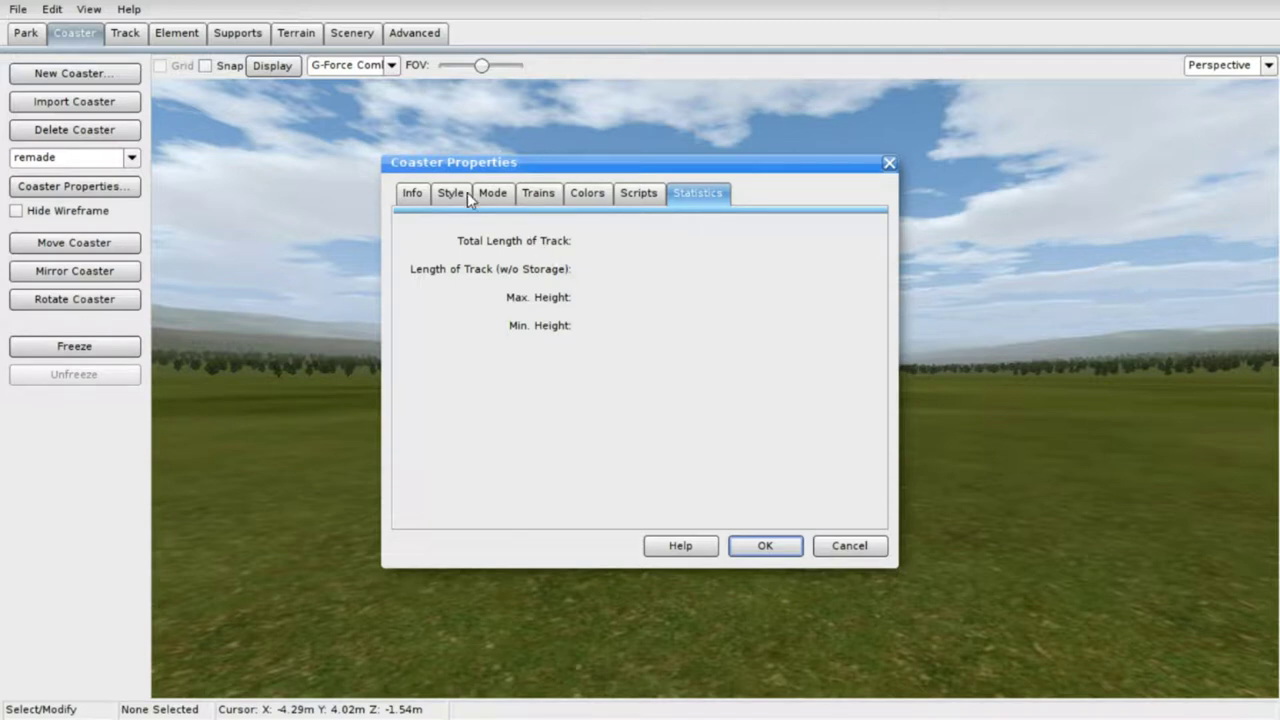
- Choose Closed Circuit (Standard) as the coaster's operation mode and check the train settings
left_click(493, 193)
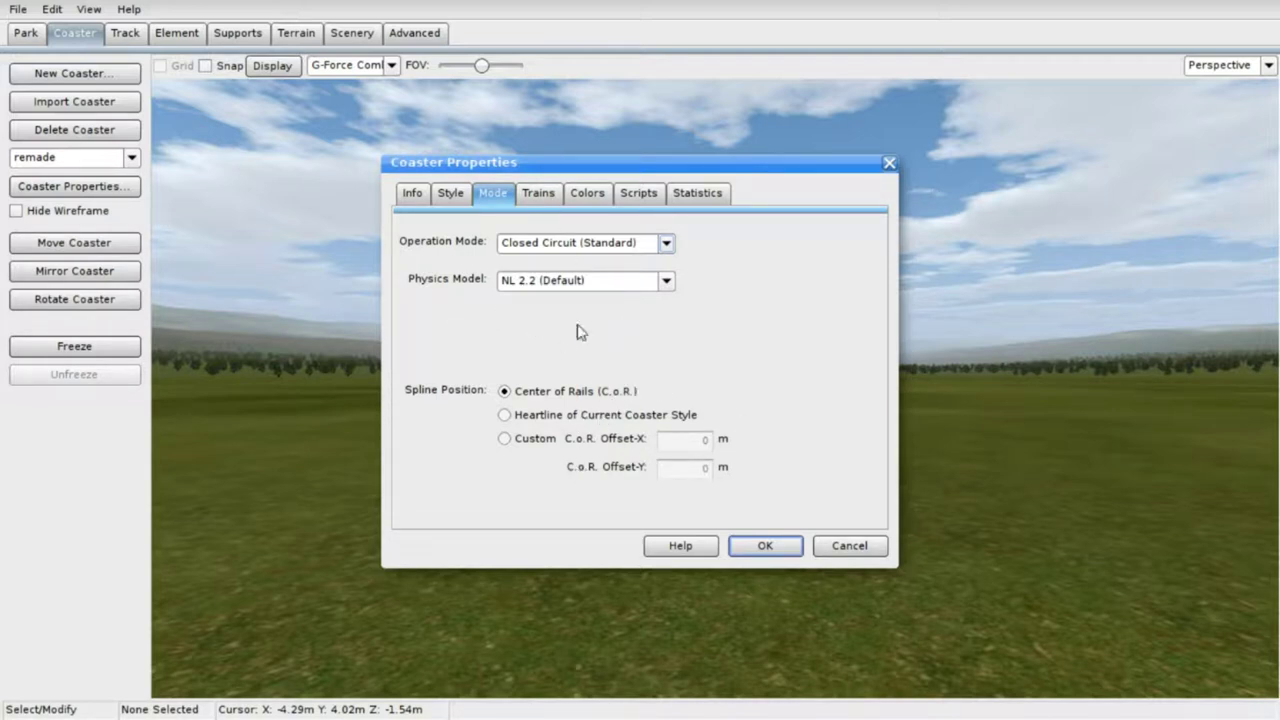
left_click(666, 244)
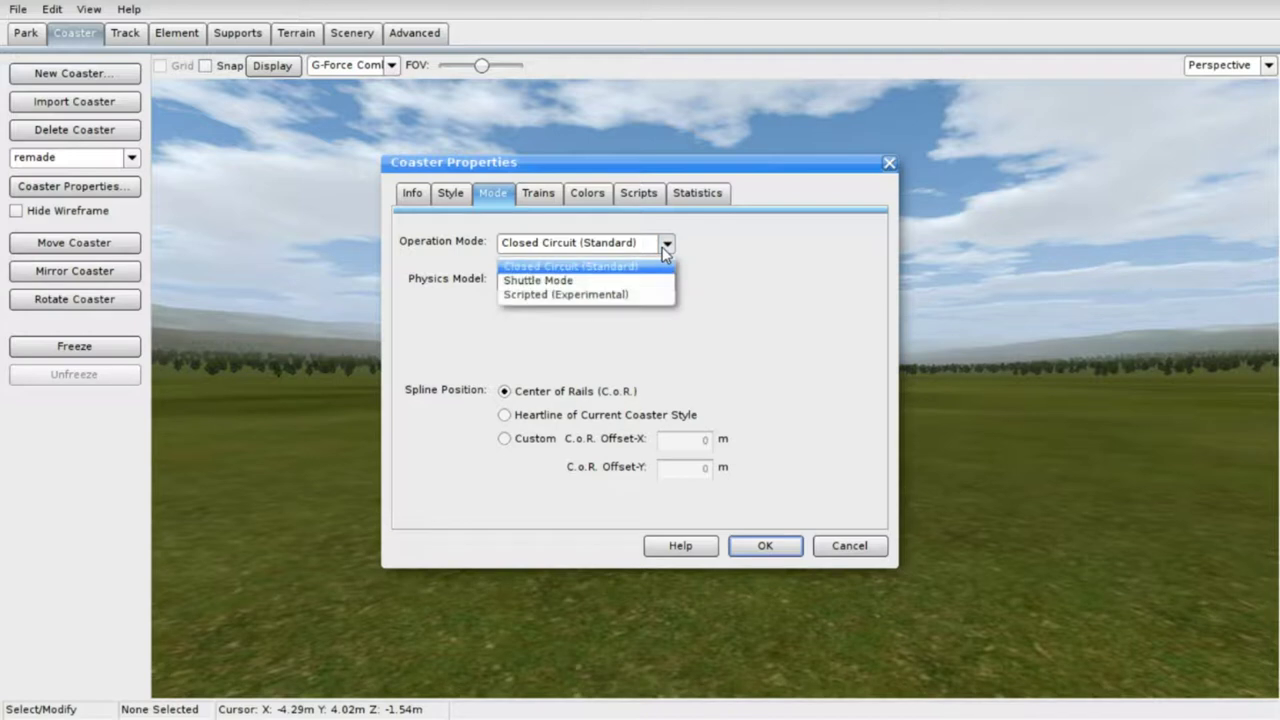
left_click(606, 268)
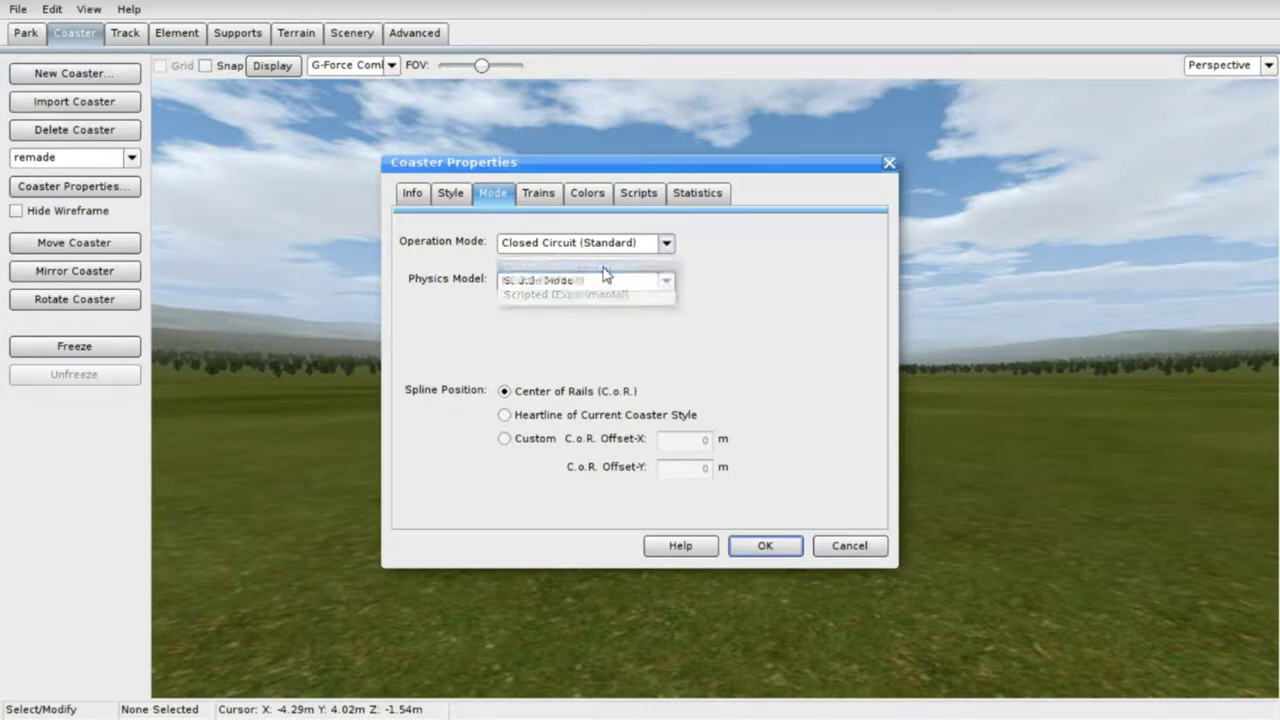
left_click(533, 197)
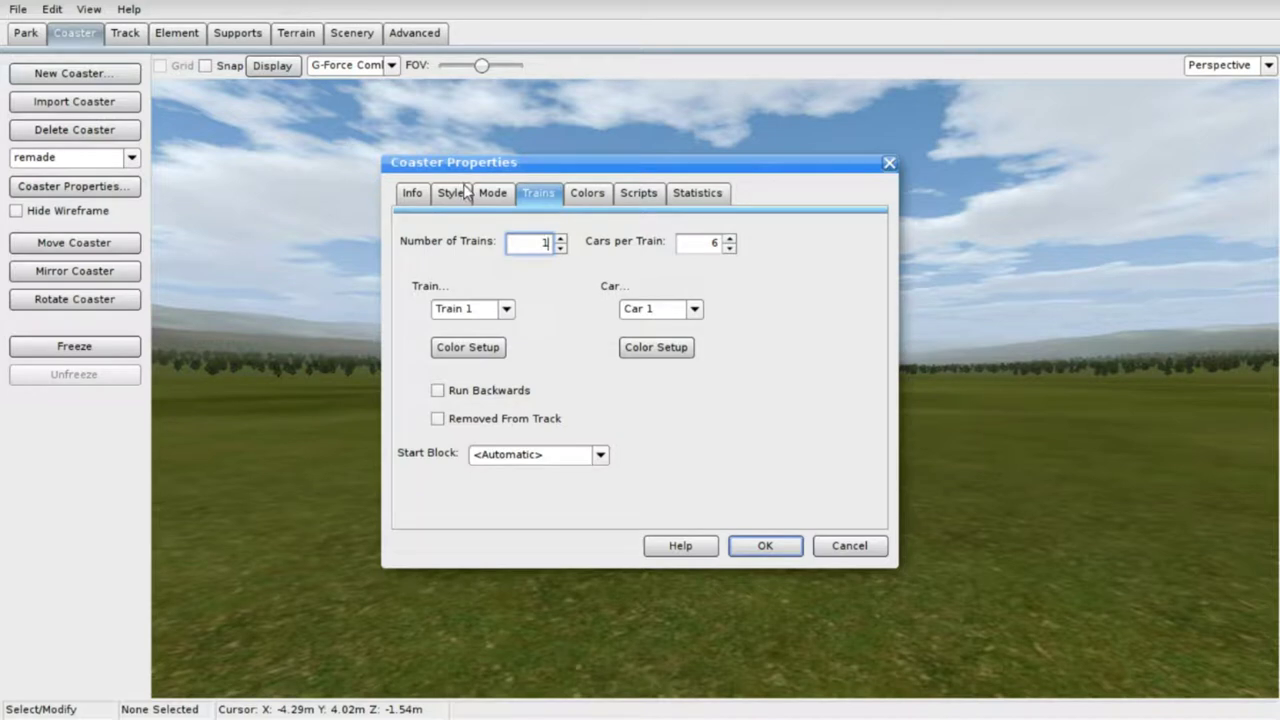
left_click(490, 194)
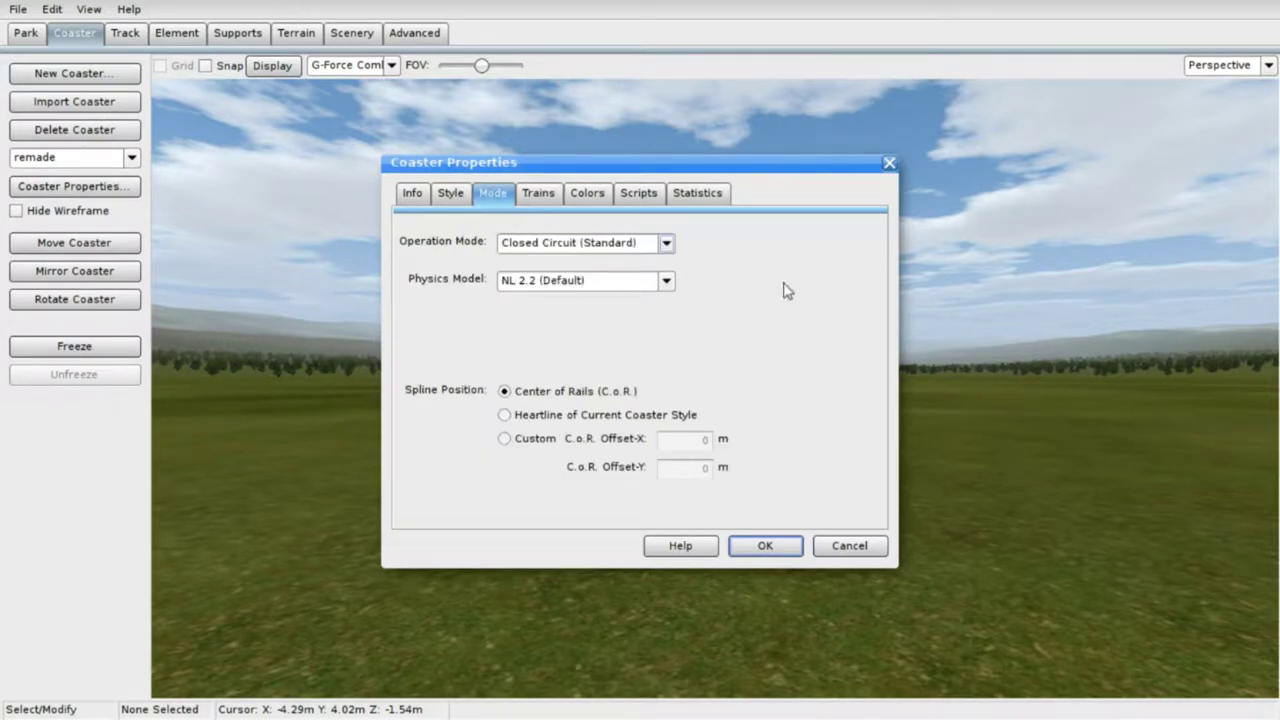
- Set the coaster style to Wooden Coaster (Classic 4-Seat) and check the train and color settings
left_click(451, 194)
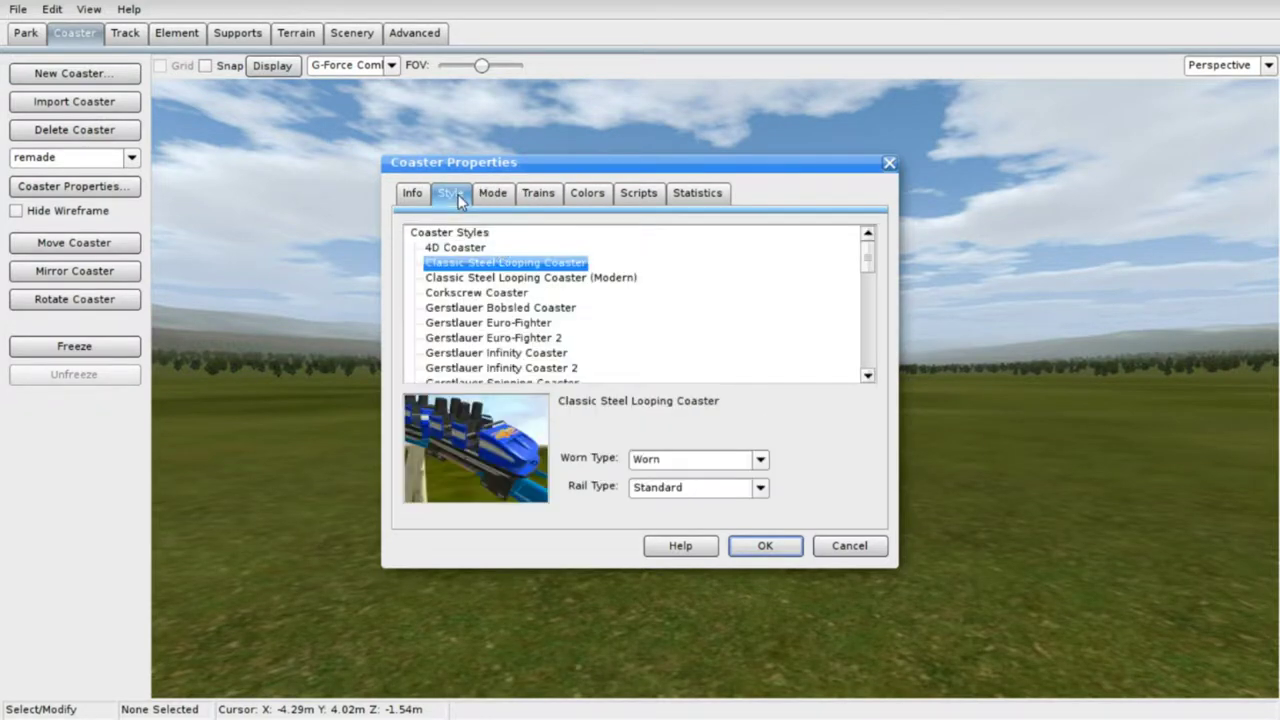
scroll(568, 325, "down", 5)
scroll(563, 328, "down", 5)
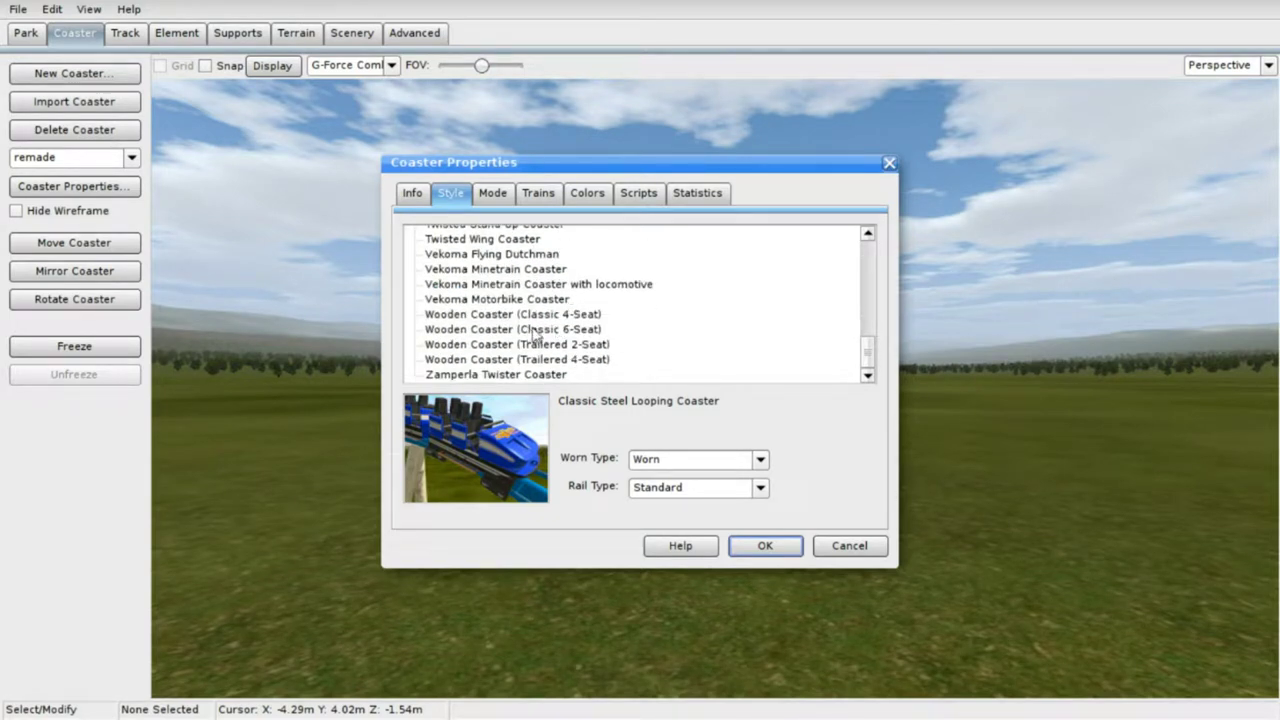
left_click(558, 316)
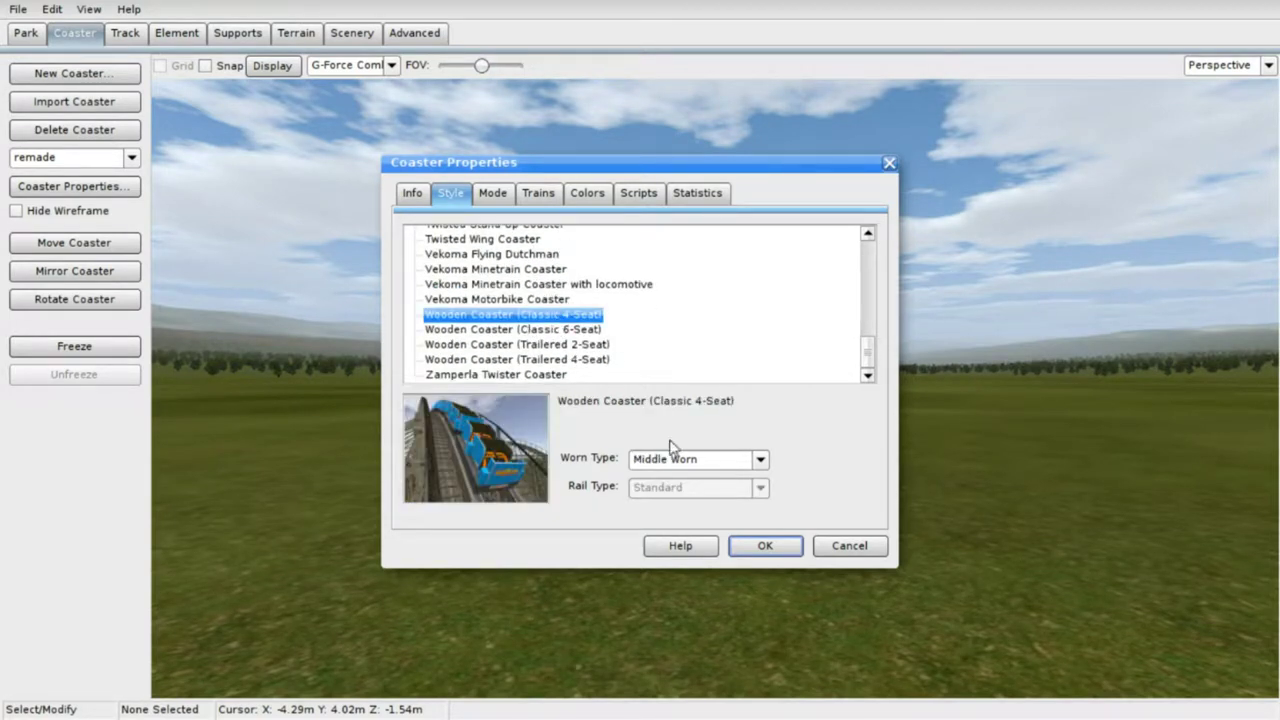
left_click(546, 200)
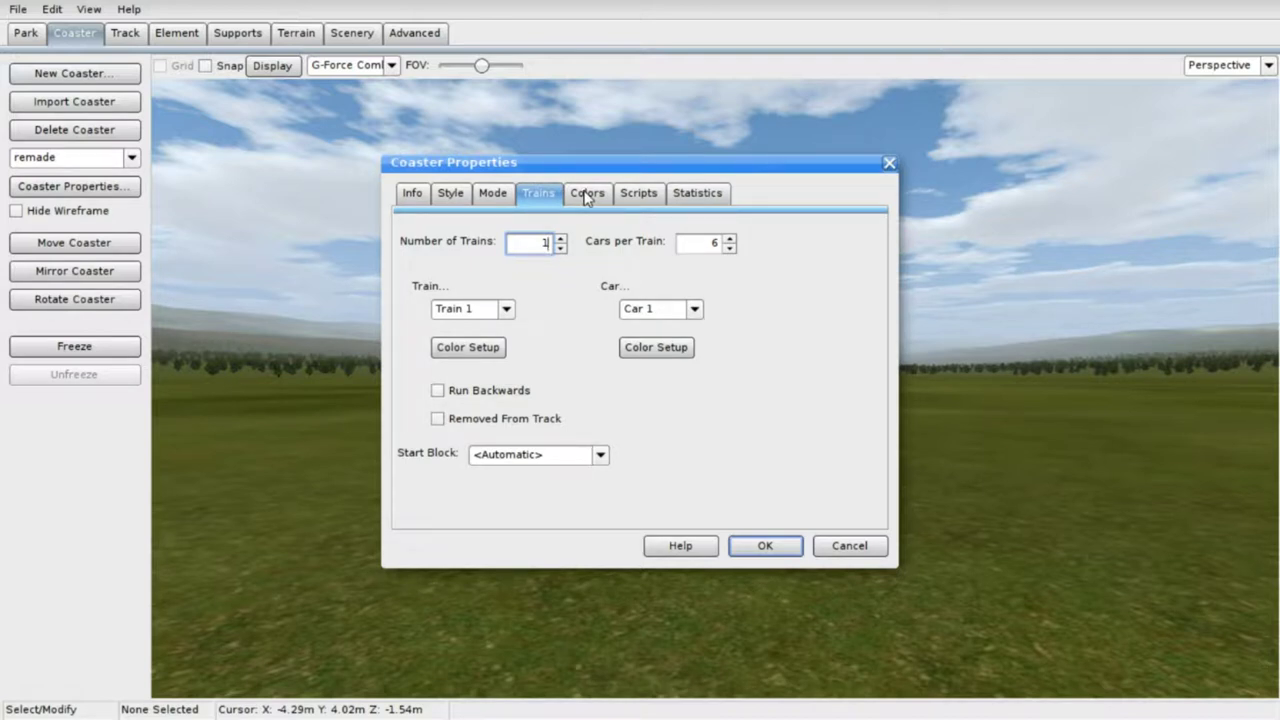
left_click(588, 194)
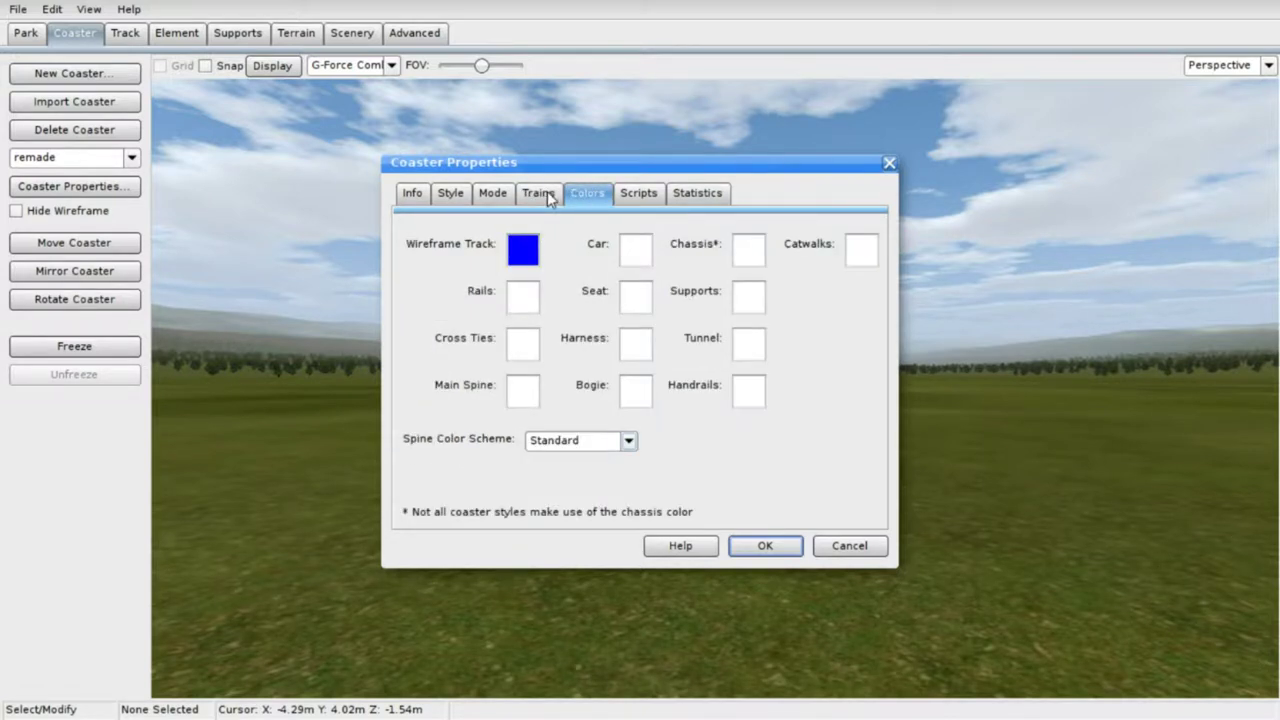
left_click(546, 196)
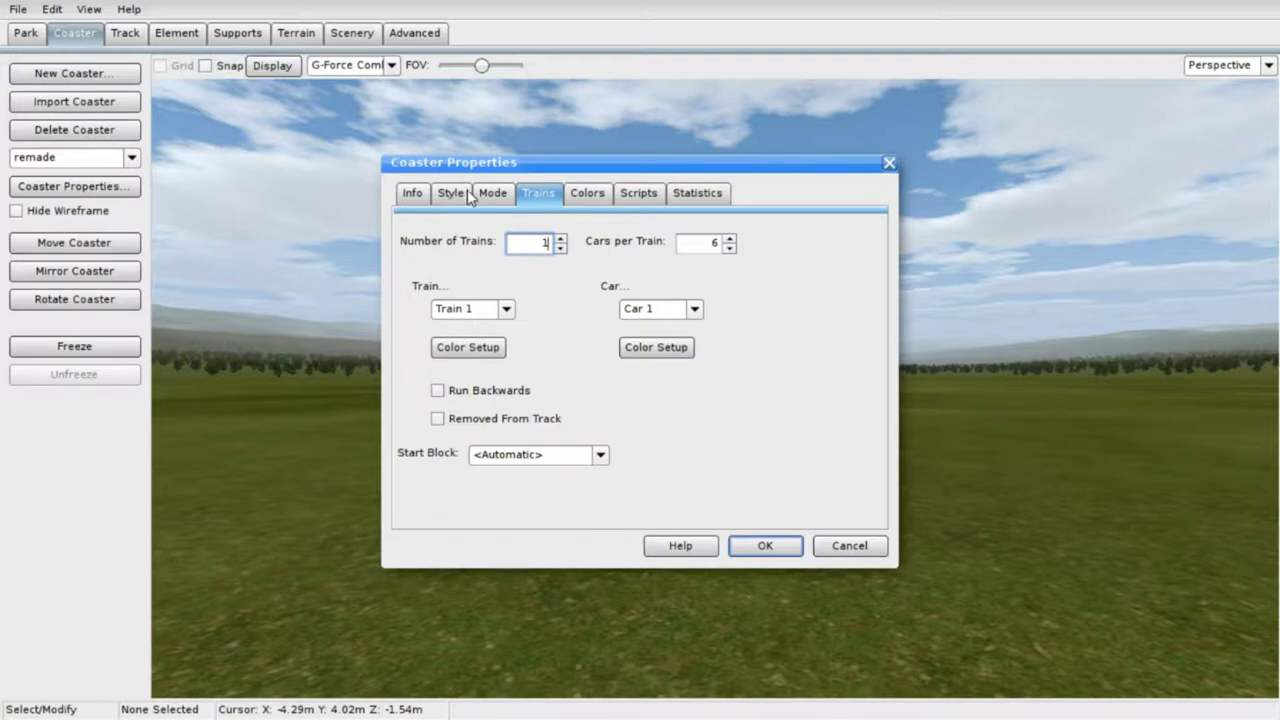
- Set the coaster style to Wooden Coaster (Classic 6-Seat) and apply the coaster properties
left_click(451, 193)
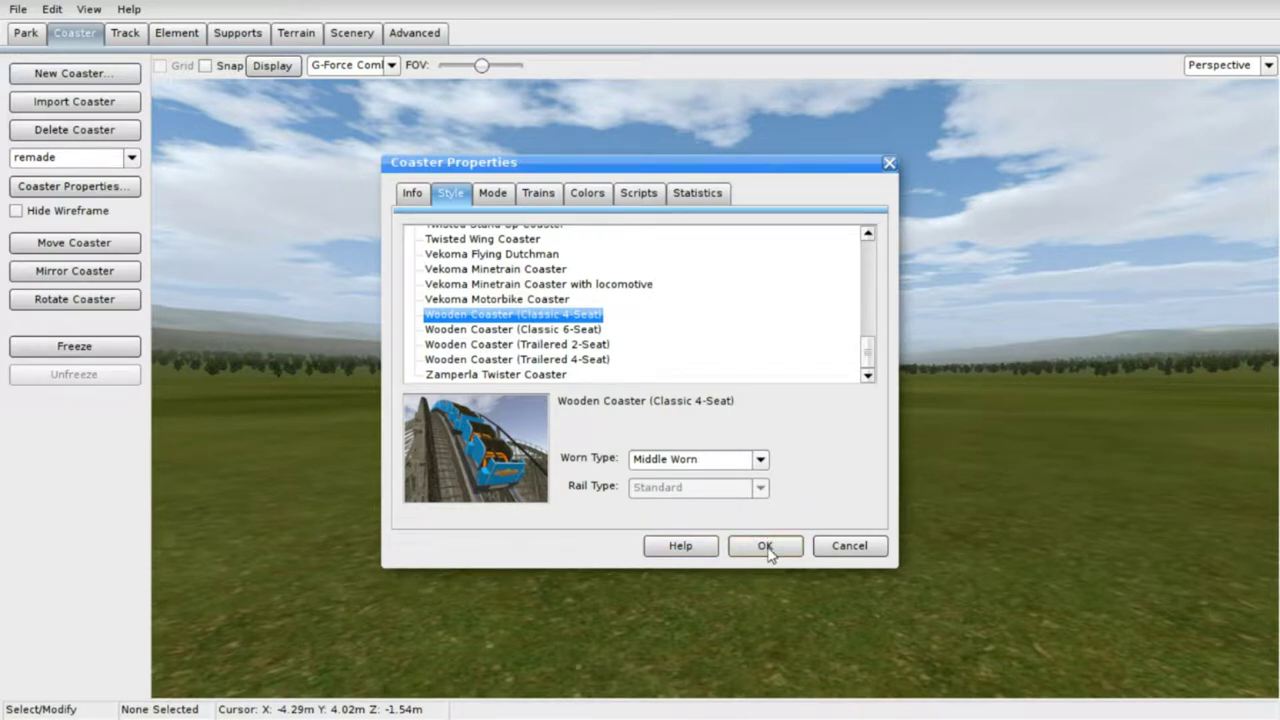
left_click(557, 337)
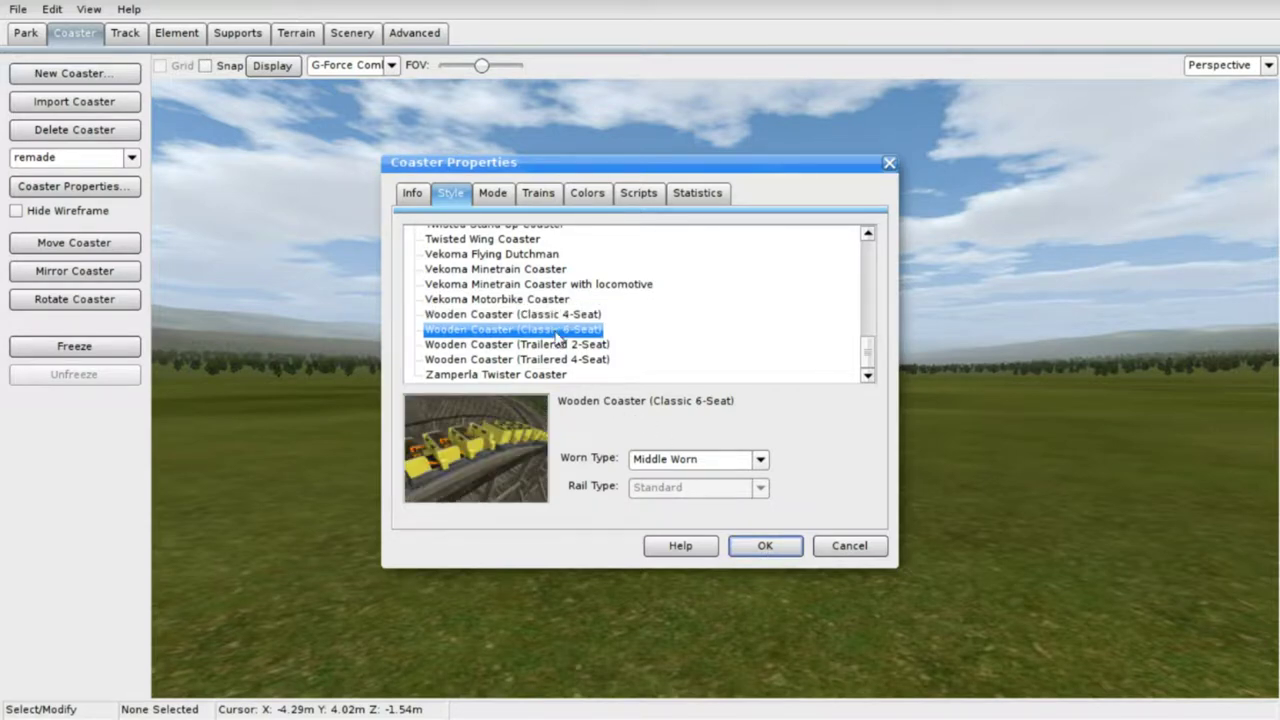
left_click(766, 546)
- Bring up the track editing tools and show the park in the Top view
mouse_move(720, 523)
right_mouse_down()
mouse_move(720, 396)
mouse_move(720, 523)
right_mouse_up()
left_click(125, 33)
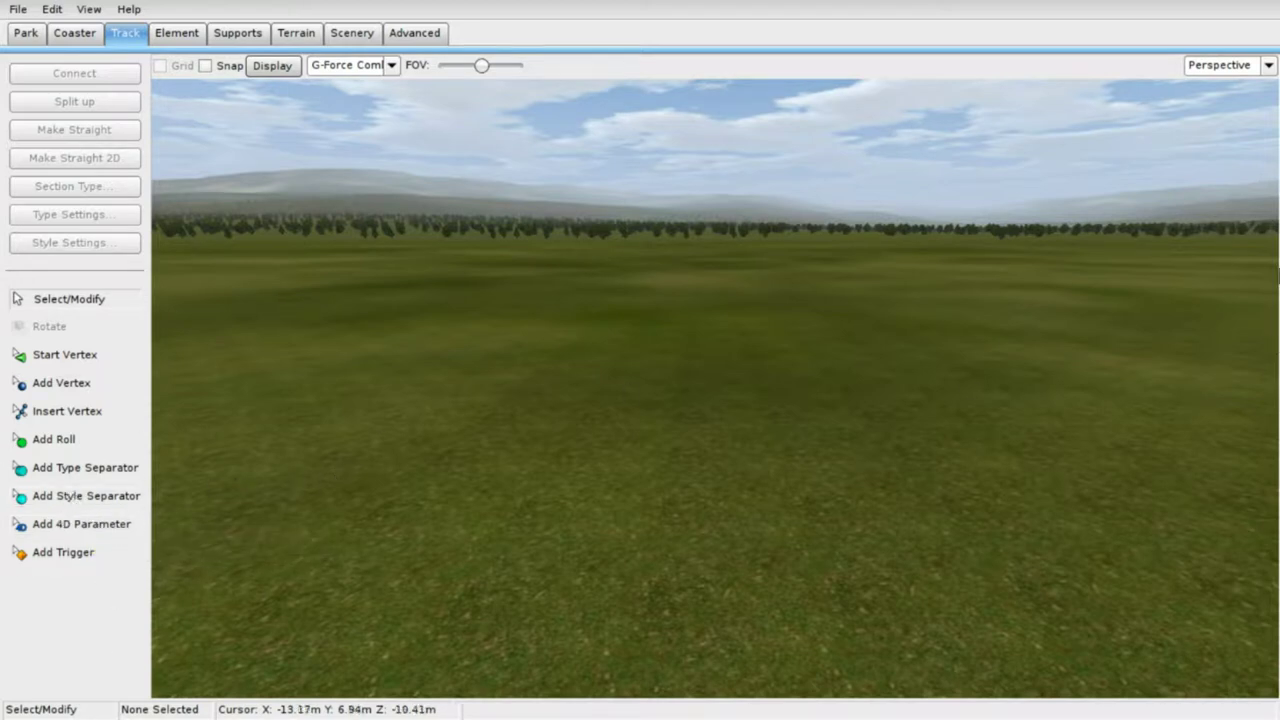
left_click(1270, 65)
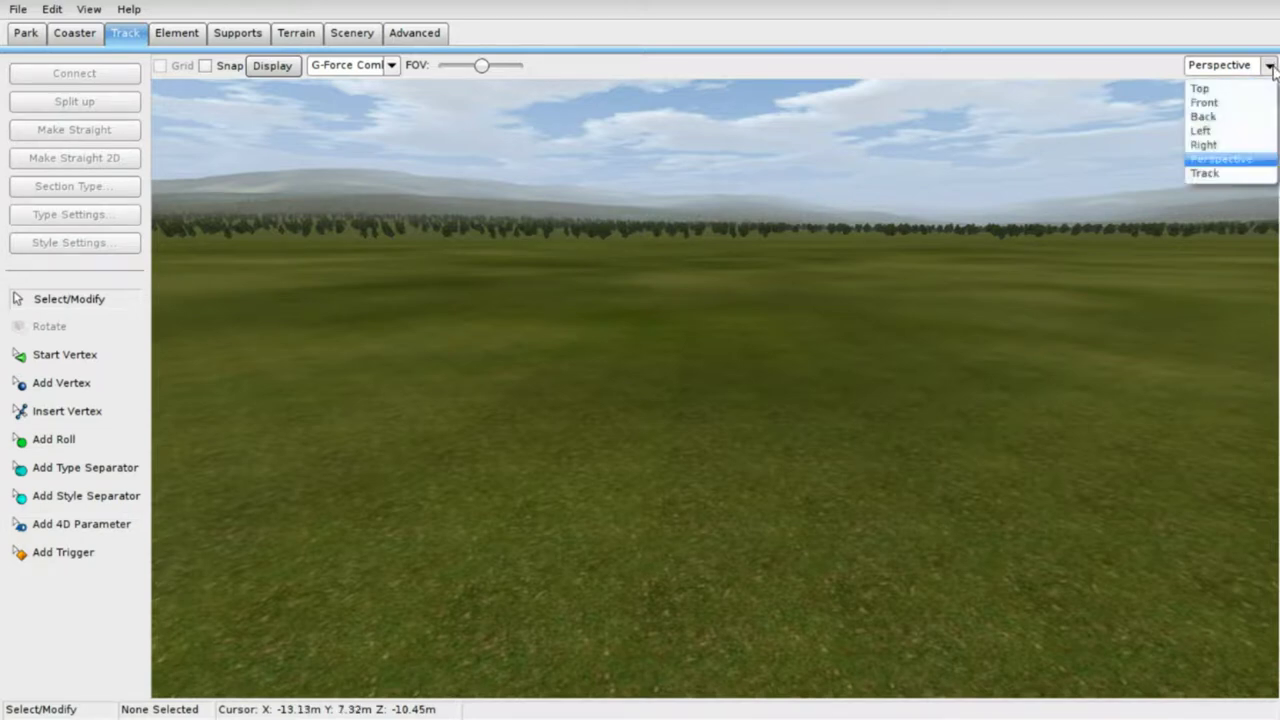
left_click(1229, 90)
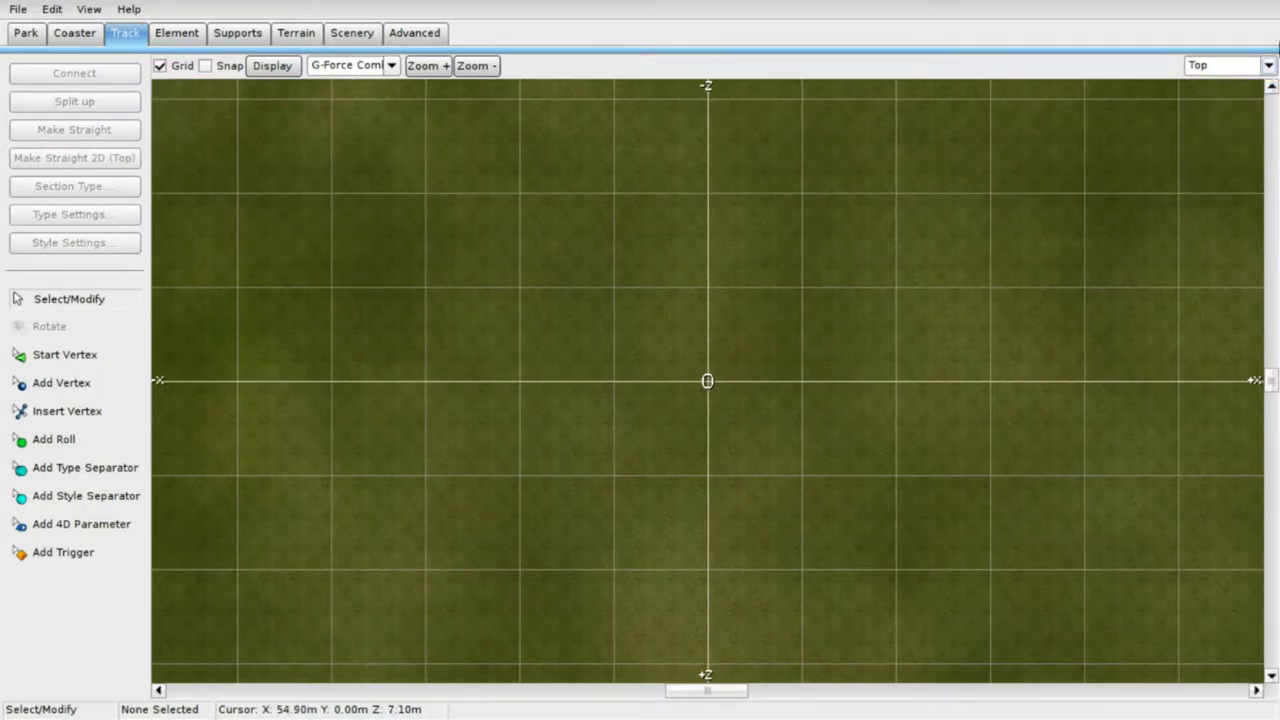
left_click(1268, 68)
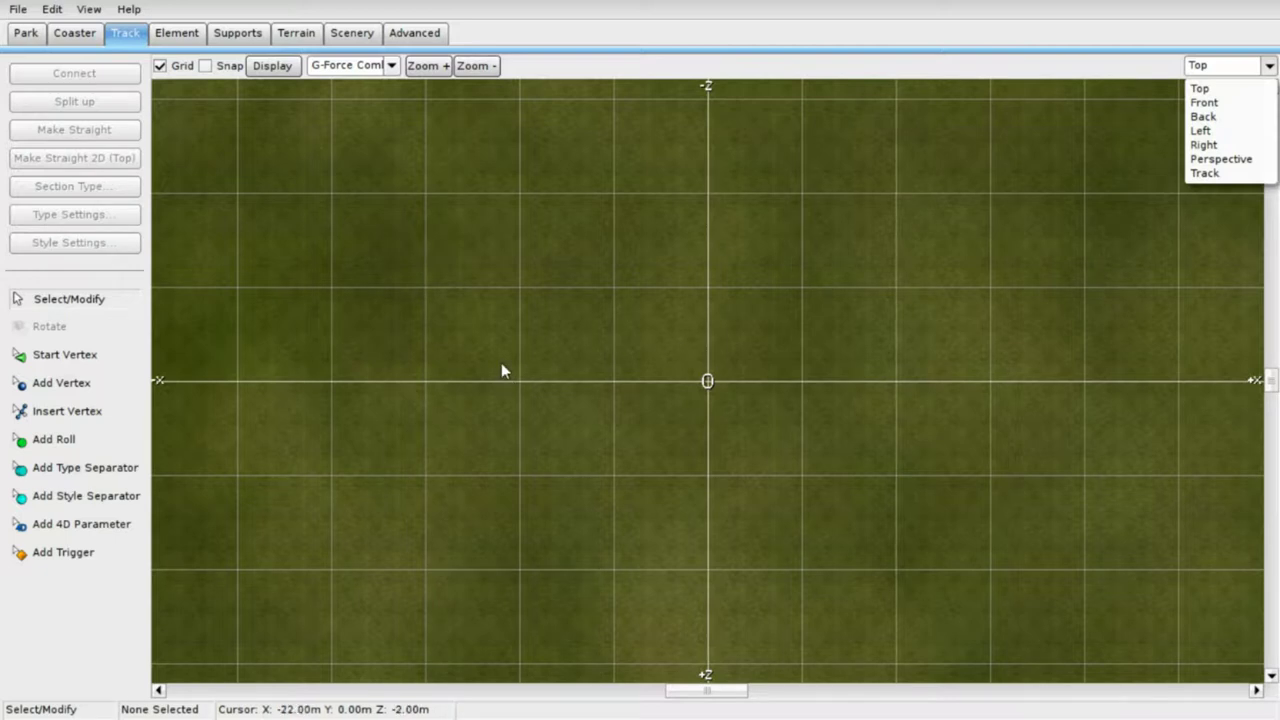
left_click(615, 431)
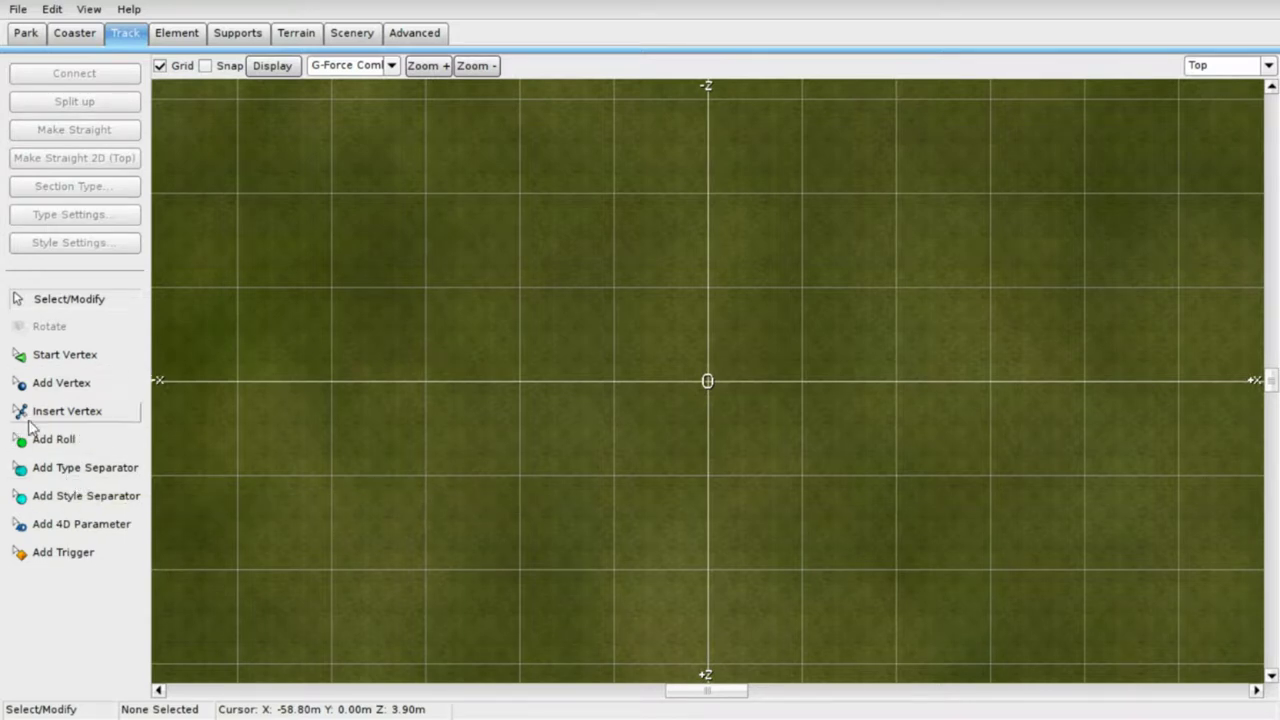
- Draw a straight three-vertex track in the -Z direction from about X -10 m, Z 0, with the middle vertex at about Z -20 m
left_click(86, 359)
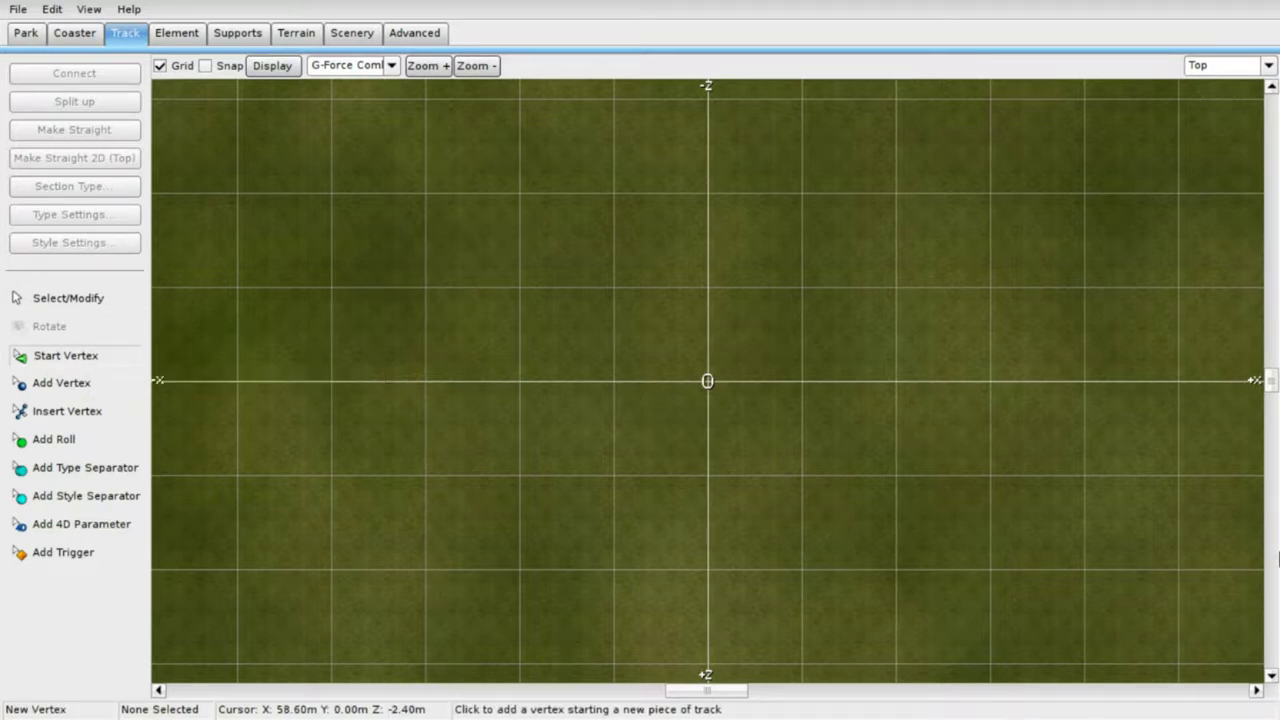
left_click(611, 381)
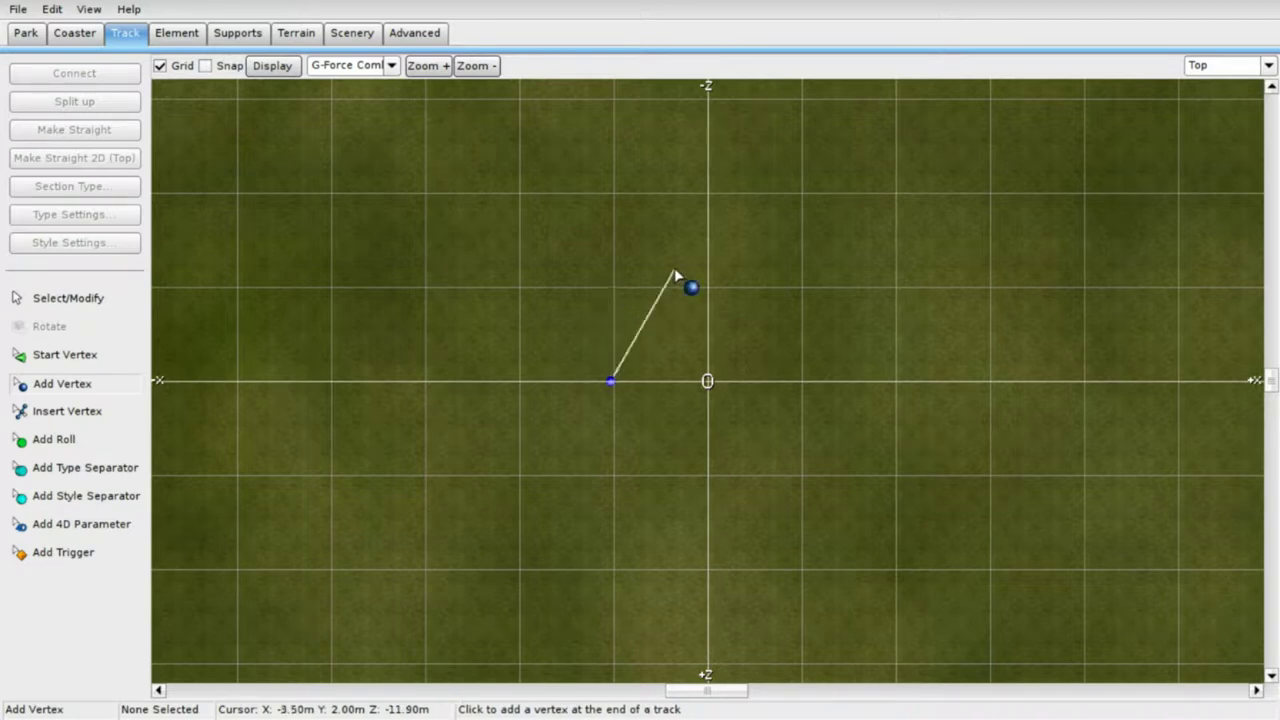
left_click(611, 190)
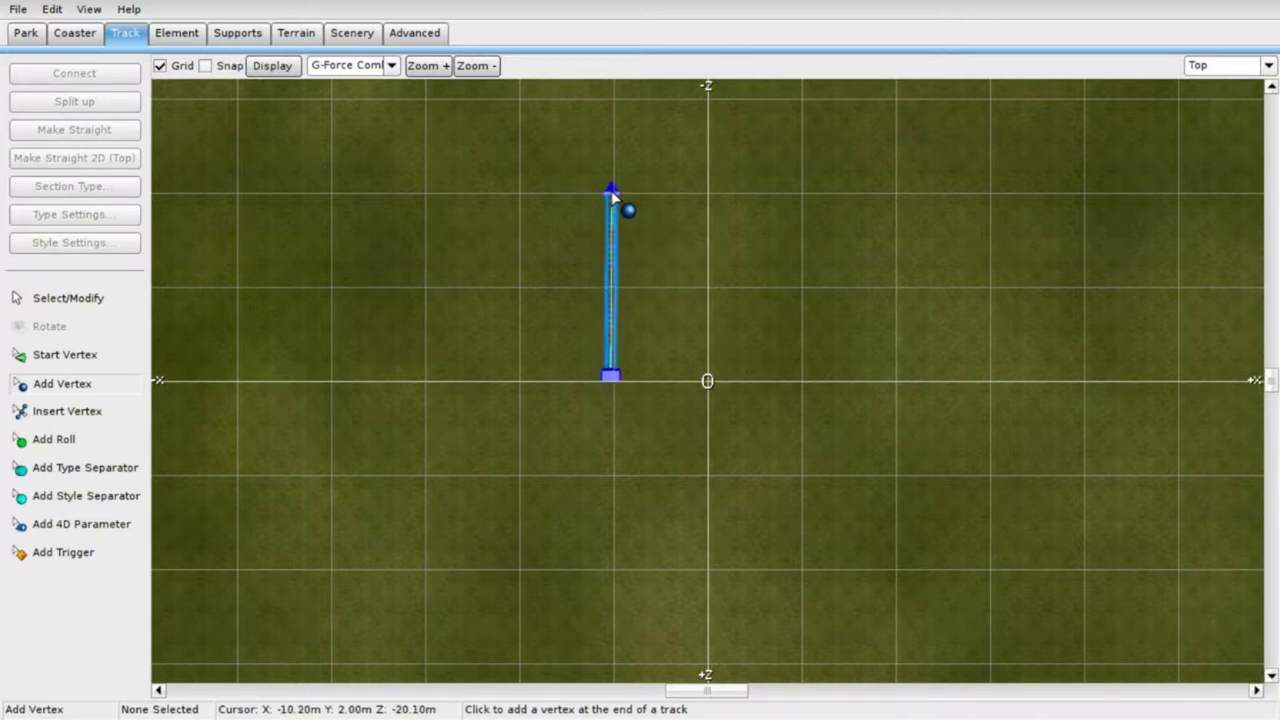
left_click(614, 133)
left_click(68, 298)
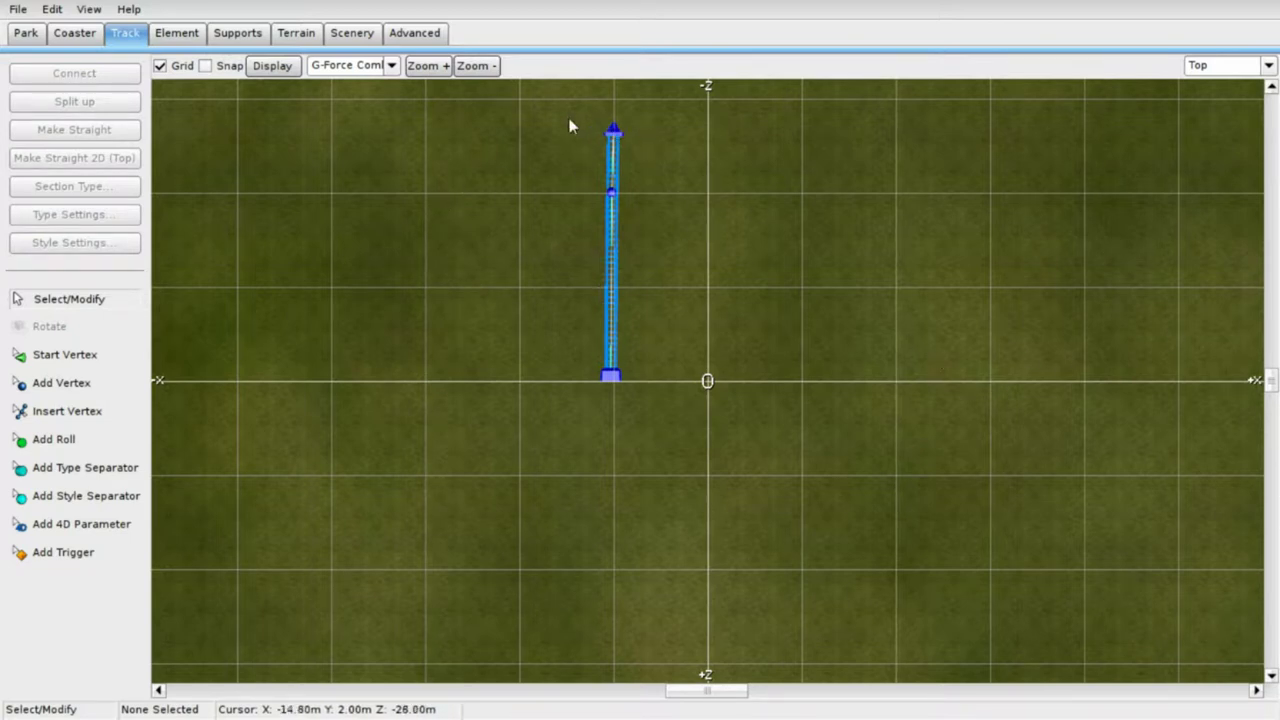
- Select the whole track section and straighten it in the top plane, leaving nothing selected
left_click_drag(658, 116, 662, 471)
left_click(98, 130)
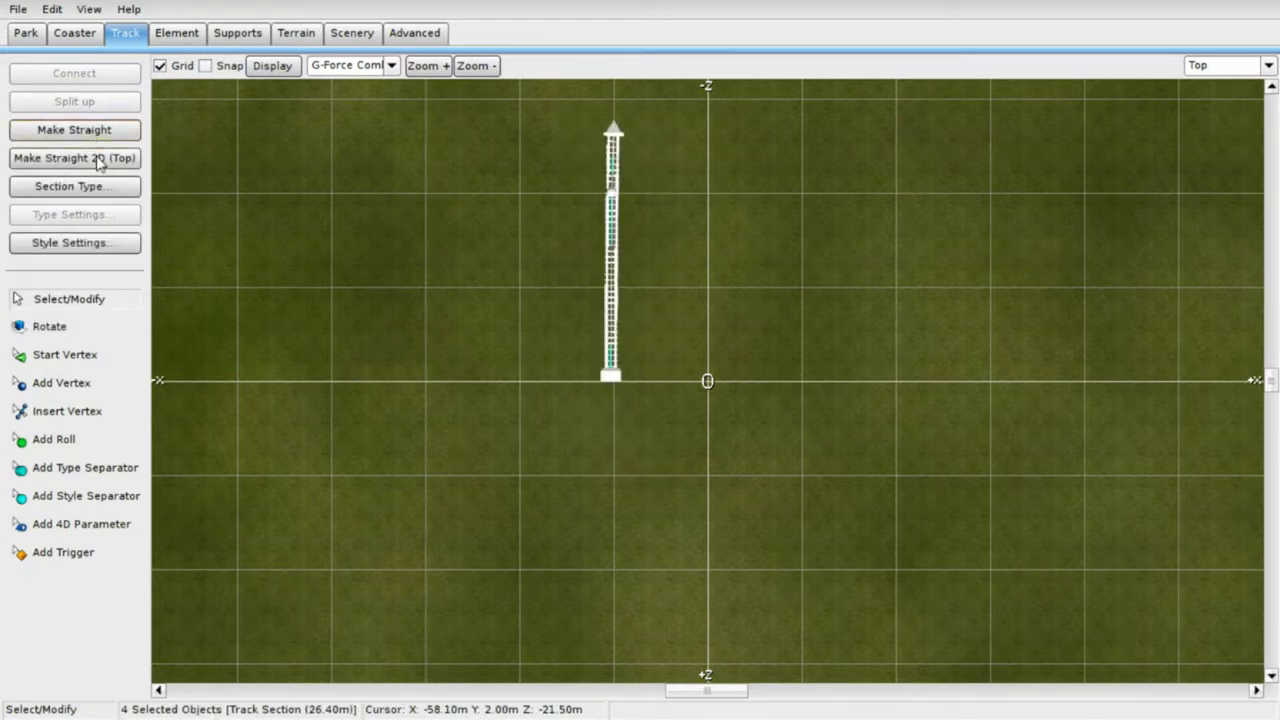
left_click(98, 162)
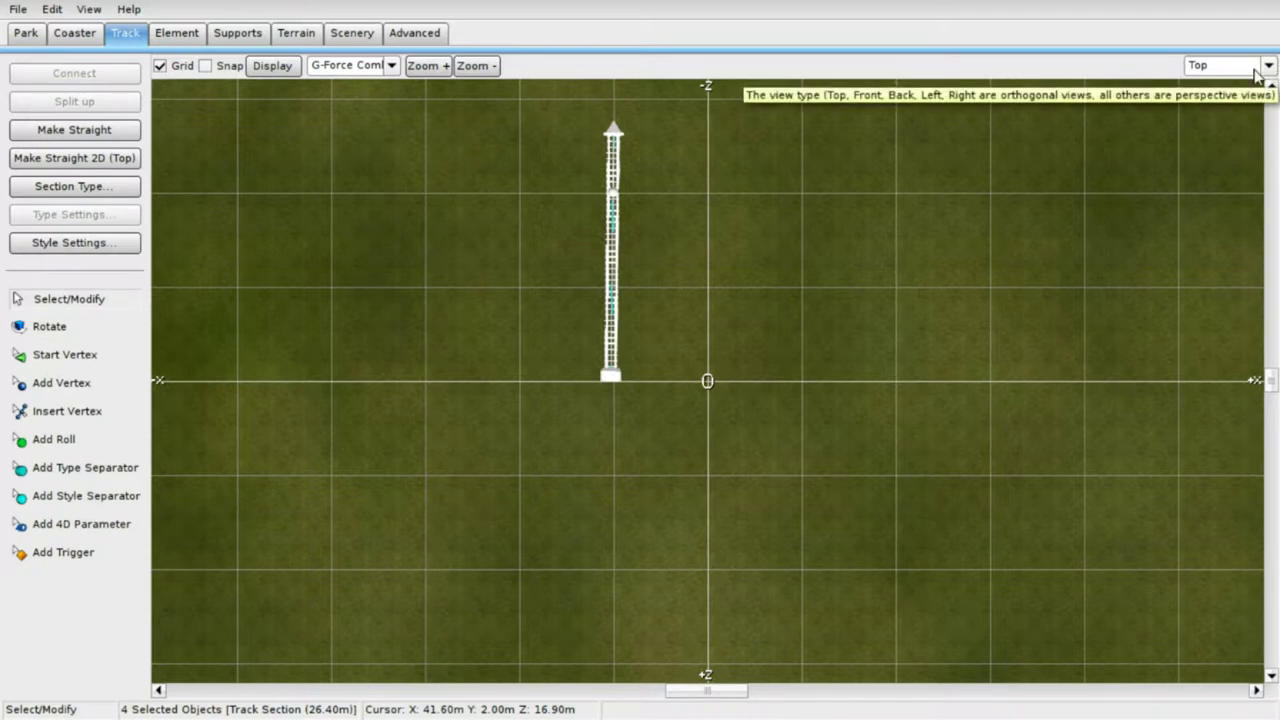
left_click(168, 36)
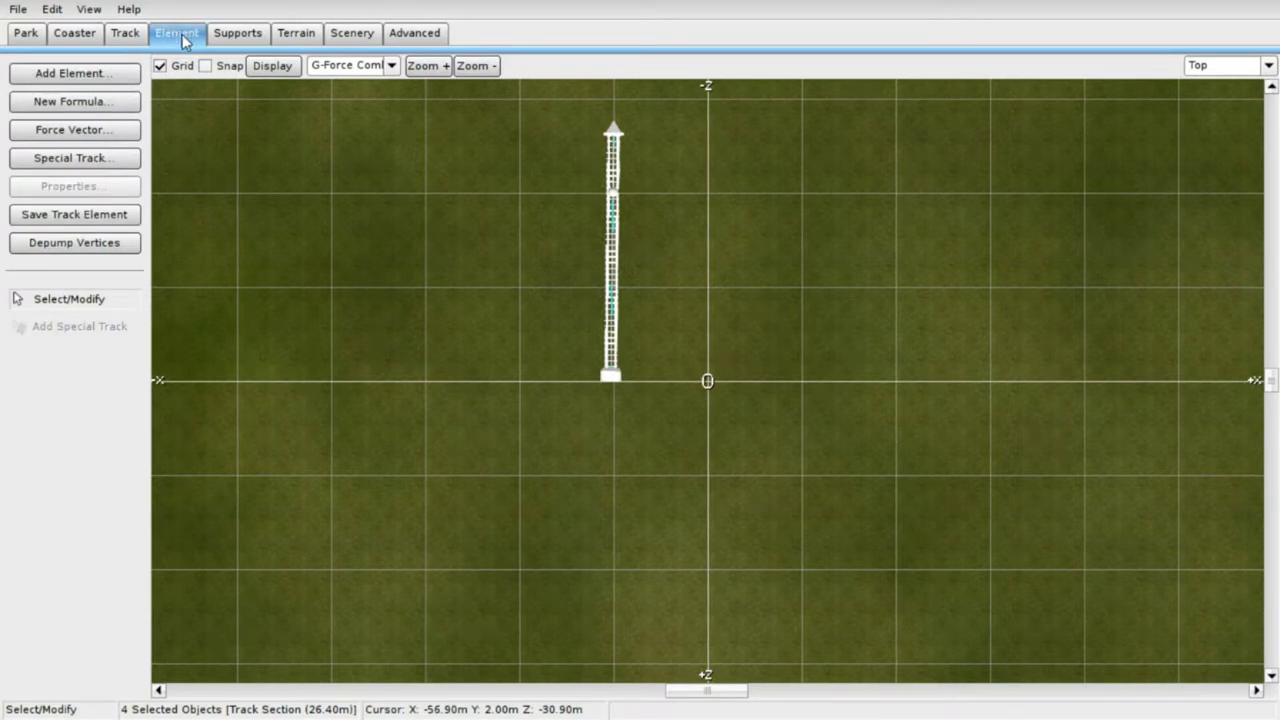
left_click(116, 38)
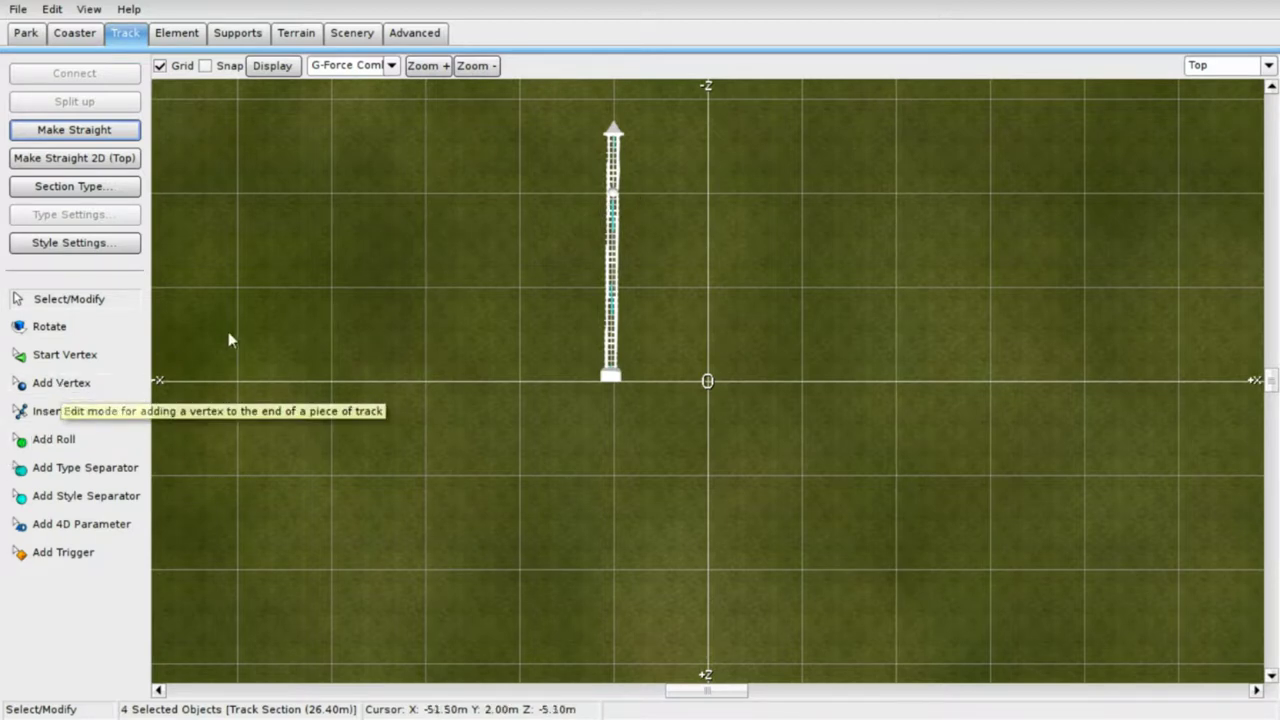
left_click(392, 264)
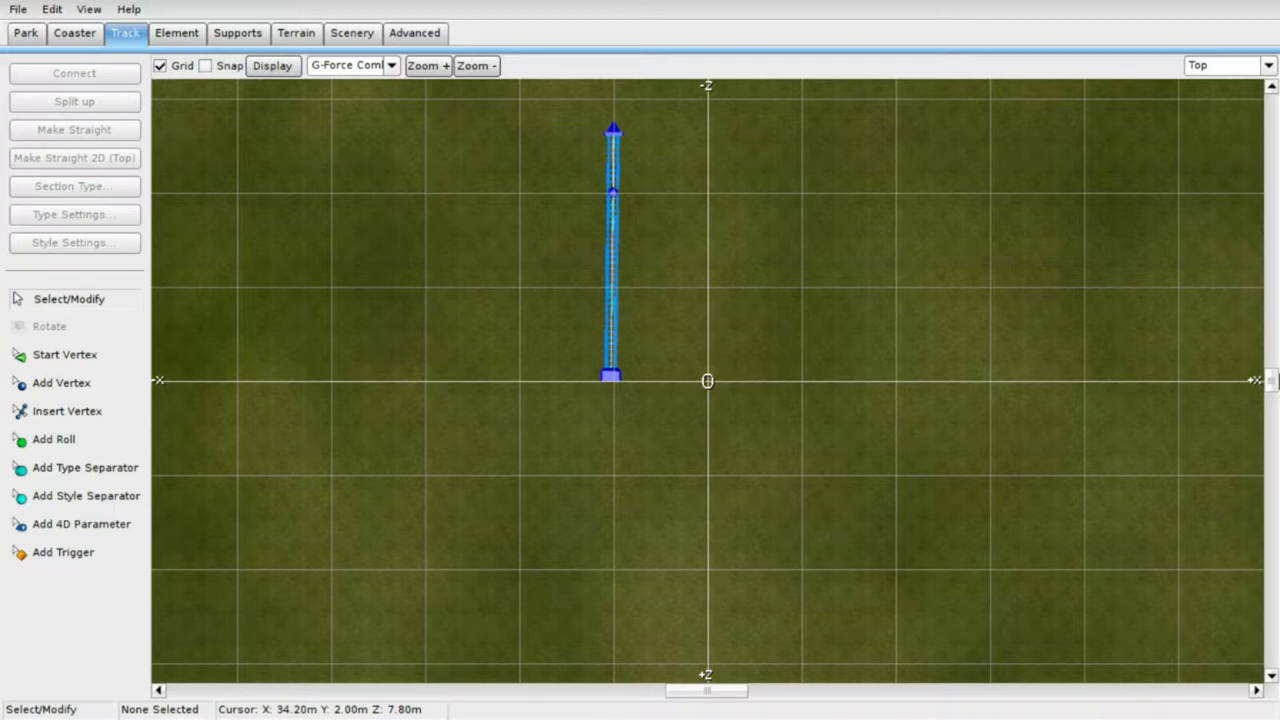
- Show the track in the Perspective view and change its overlay from G-Force Comb to Spline
mouse_move(1270, 390)
left_mouse_down()
mouse_move(1271, 363)
mouse_move(1270, 374)
left_mouse_up()
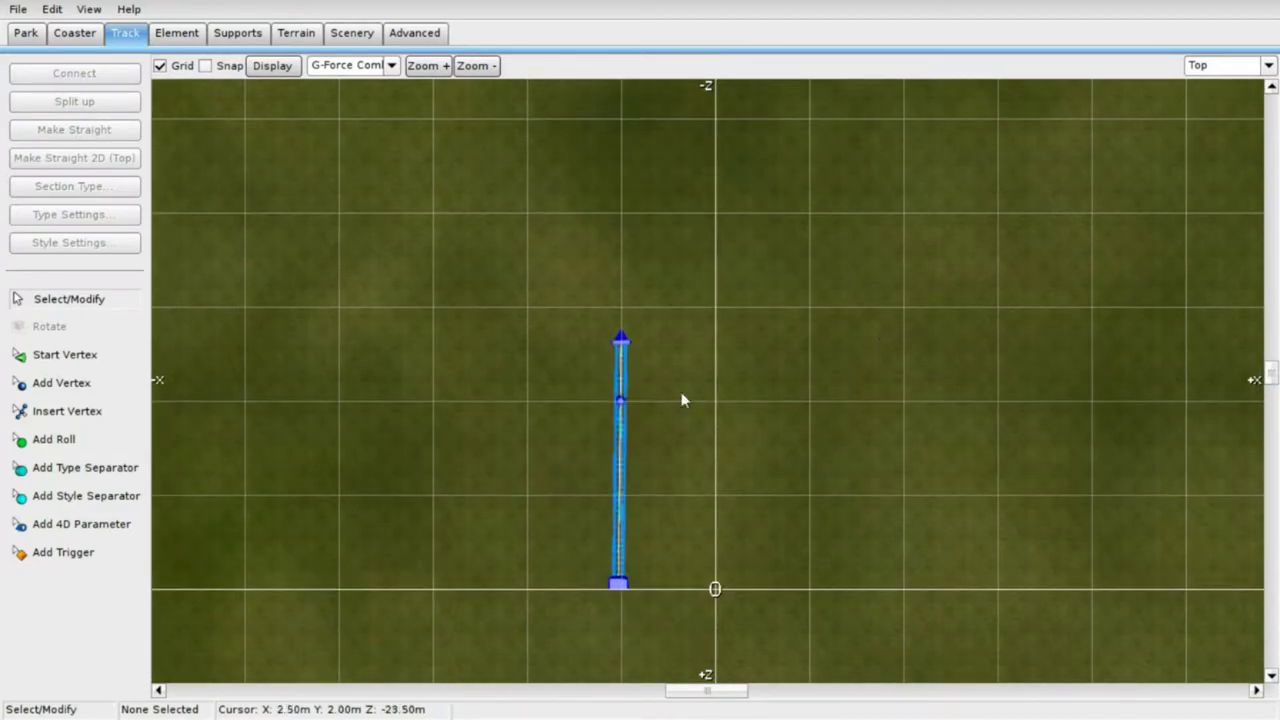
left_click(620, 341)
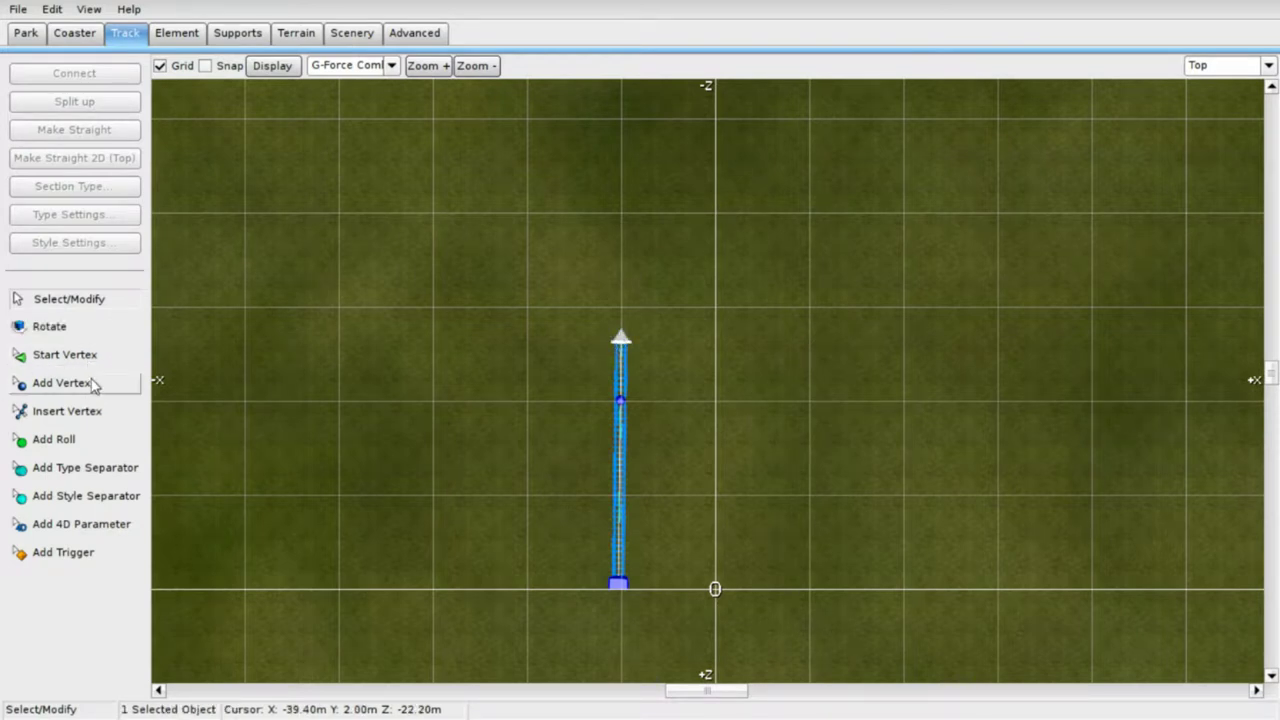
left_click(1268, 66)
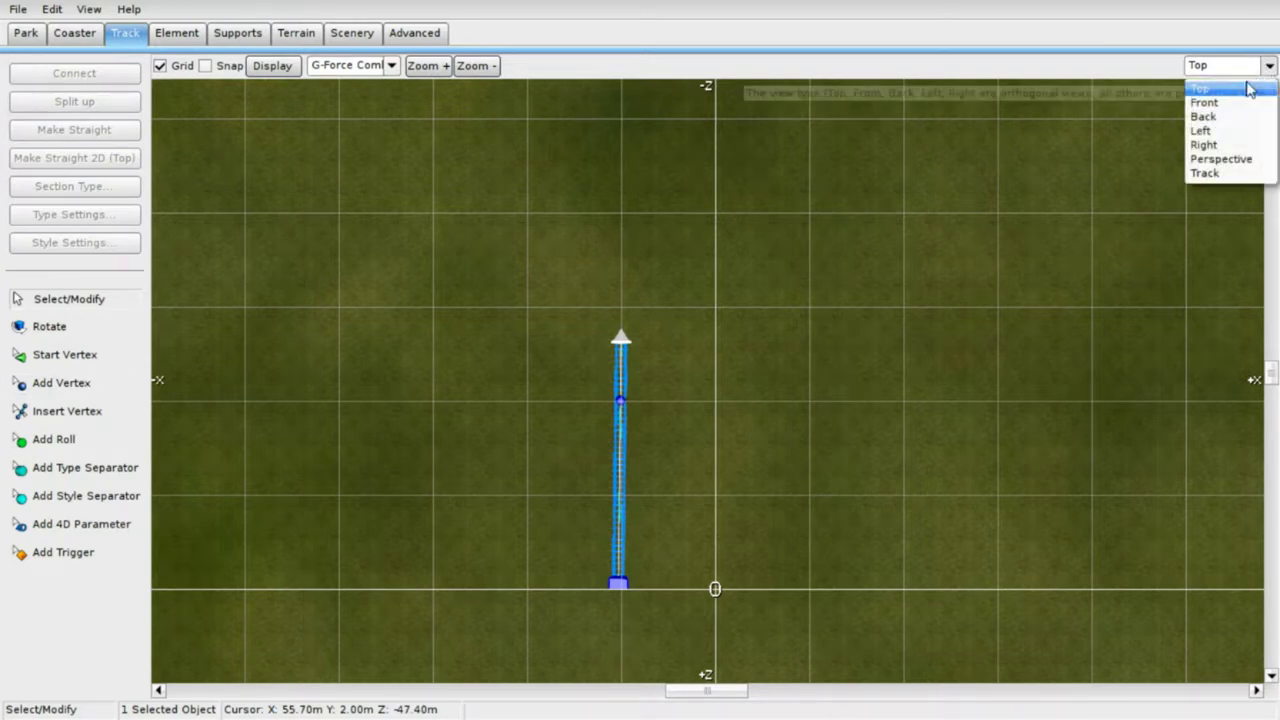
left_click(1220, 160)
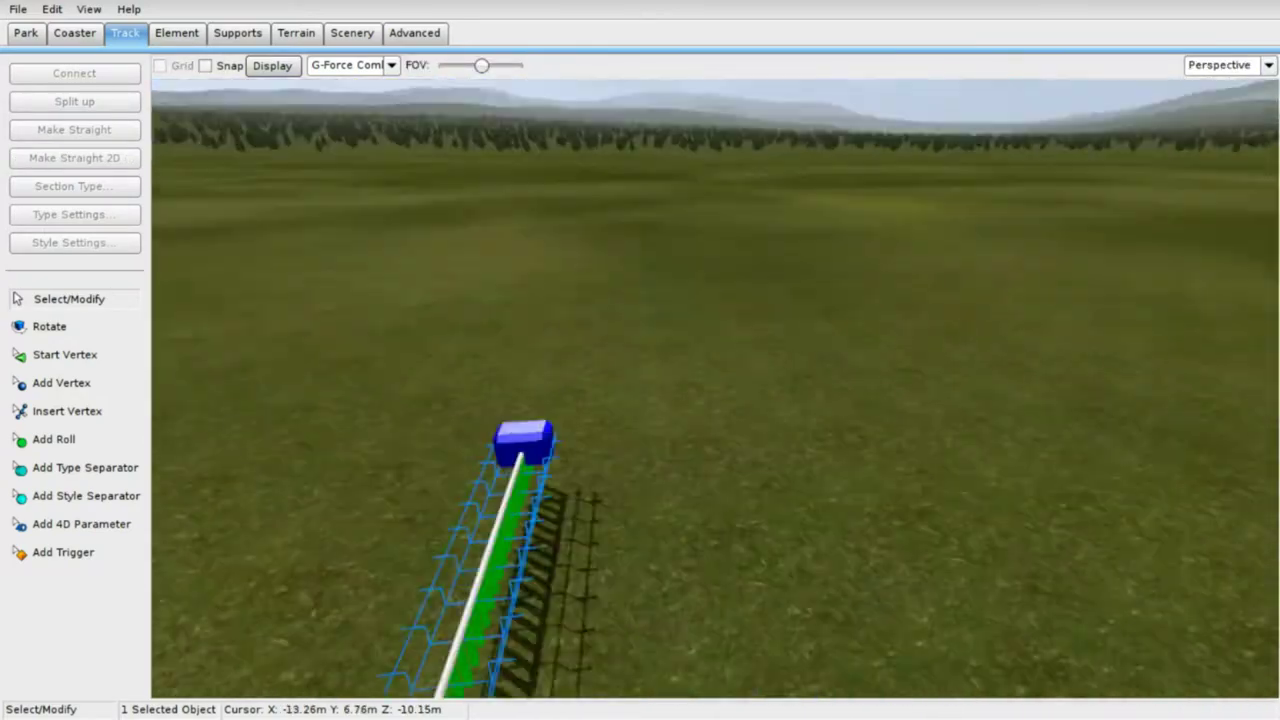
right_click_drag(716, 388, 420, 400)
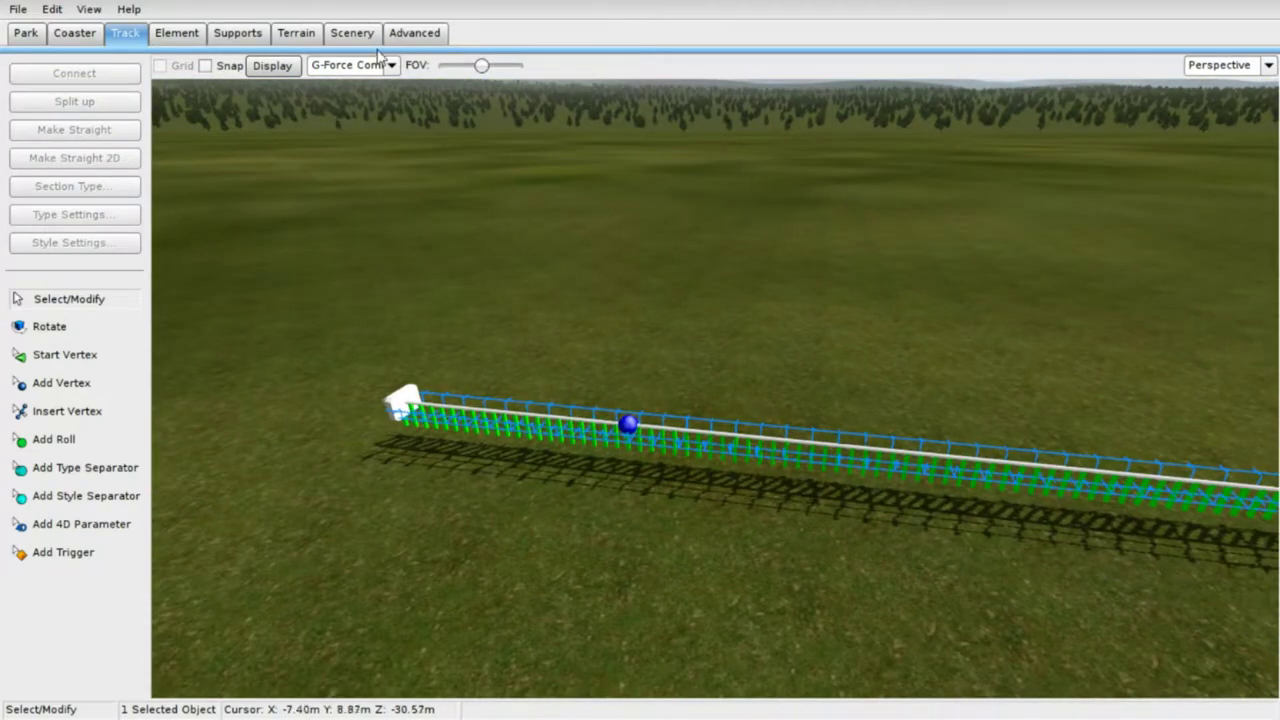
left_click(393, 66)
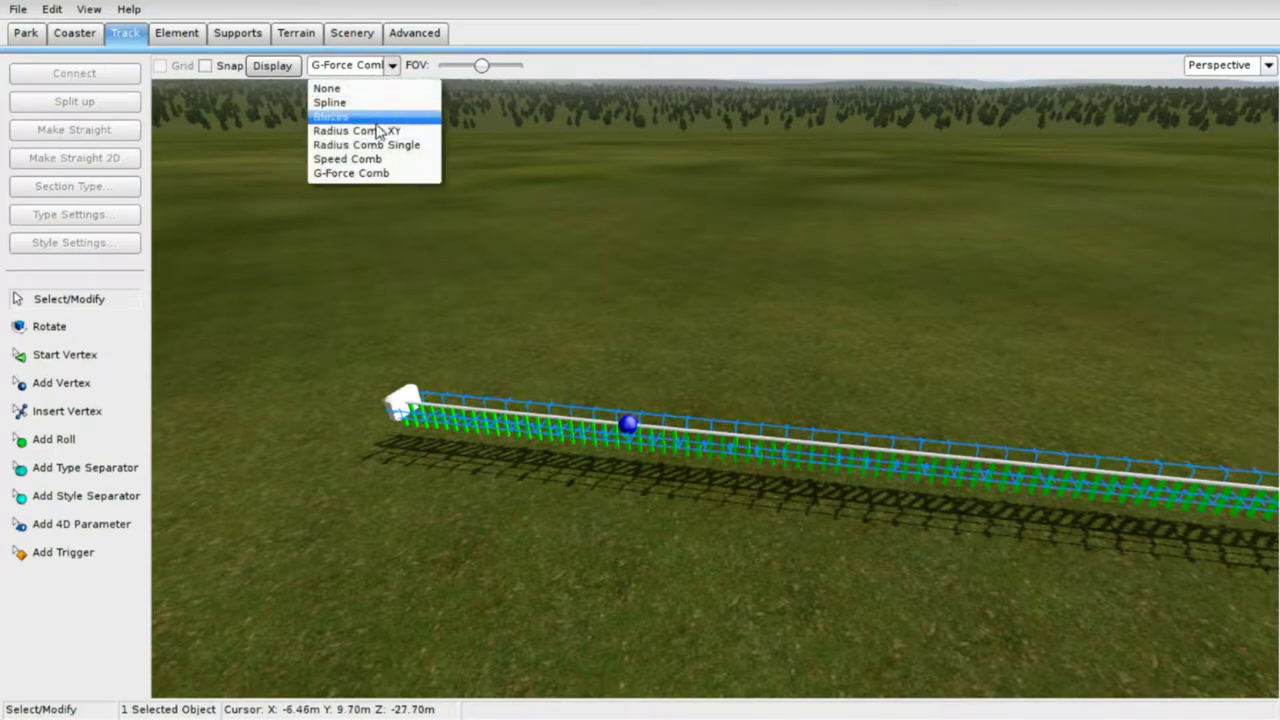
left_click(380, 104)
- Set the height (Y) of the track's start vertex to 5 m
mouse_move(726, 629)
right_mouse_down()
mouse_move(860, 580)
mouse_move(800, 640)
mouse_move(800, 690)
mouse_move(780, 560)
mouse_move(727, 630)
right_mouse_up()
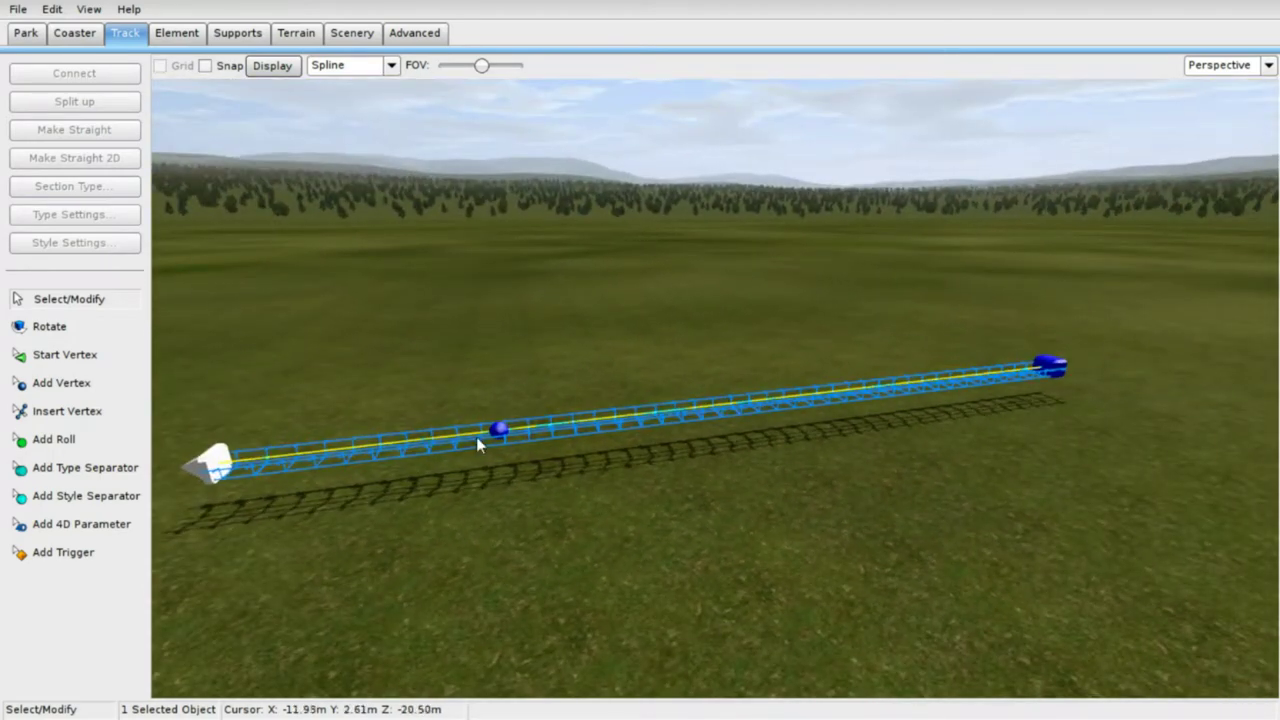
right_click_drag(827, 282, 765, 325)
double_click(1150, 378)
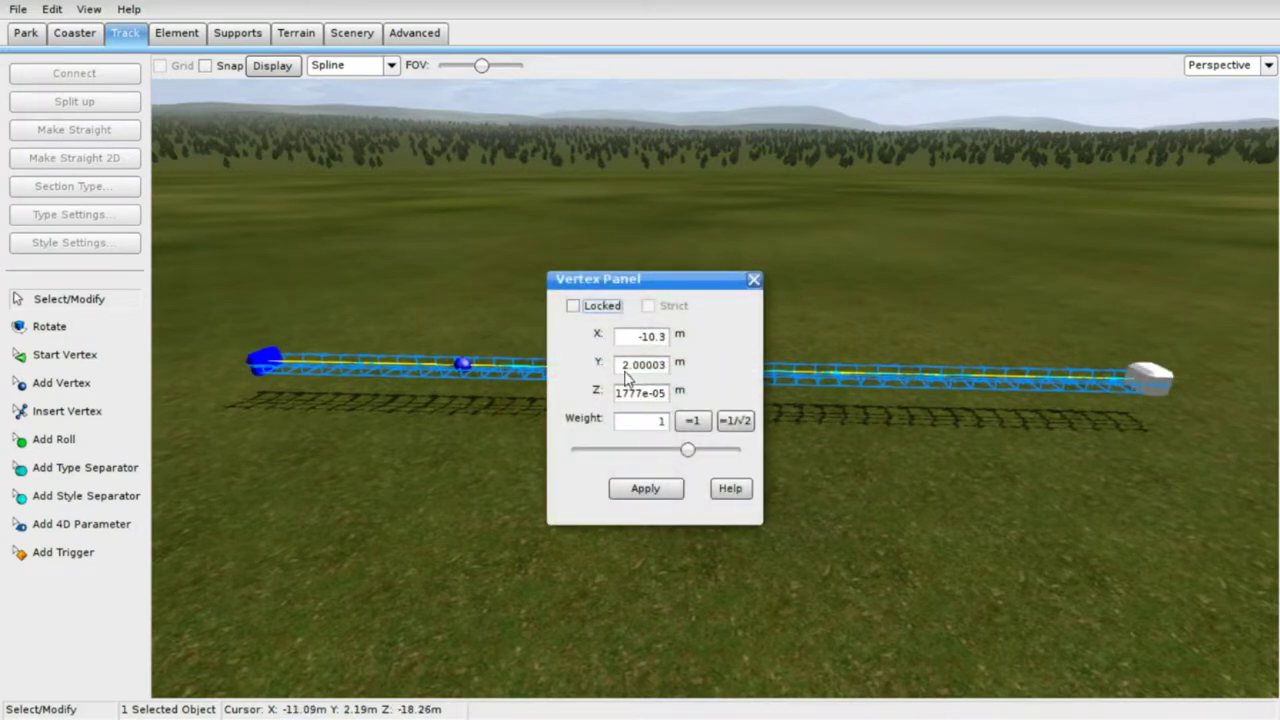
left_click(620, 366)
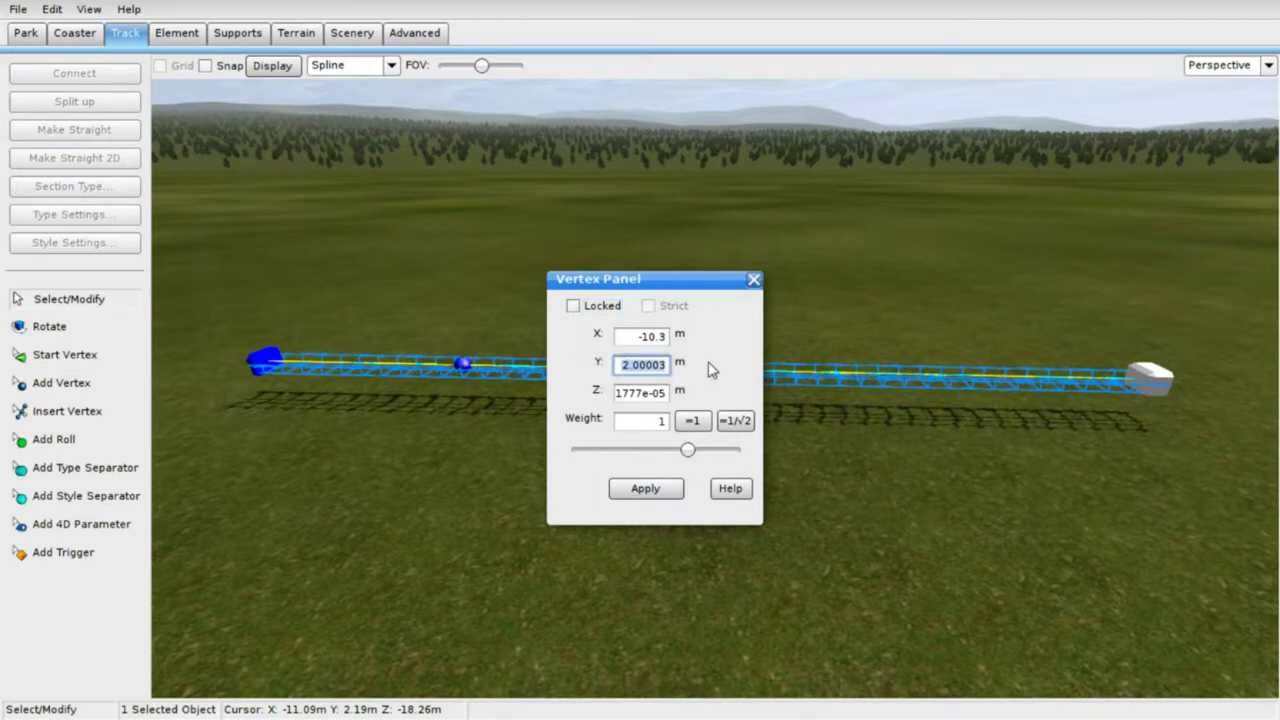
key("BackSpace")
left_click(662, 488)
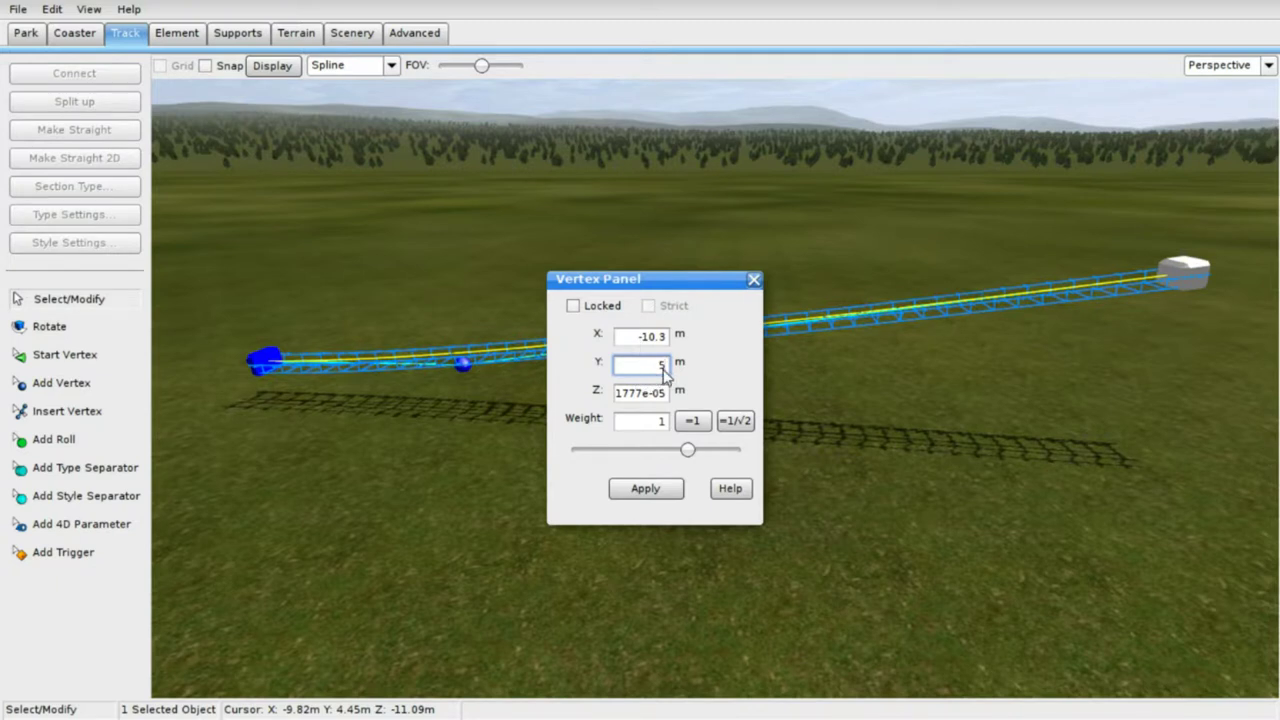
left_click(754, 279)
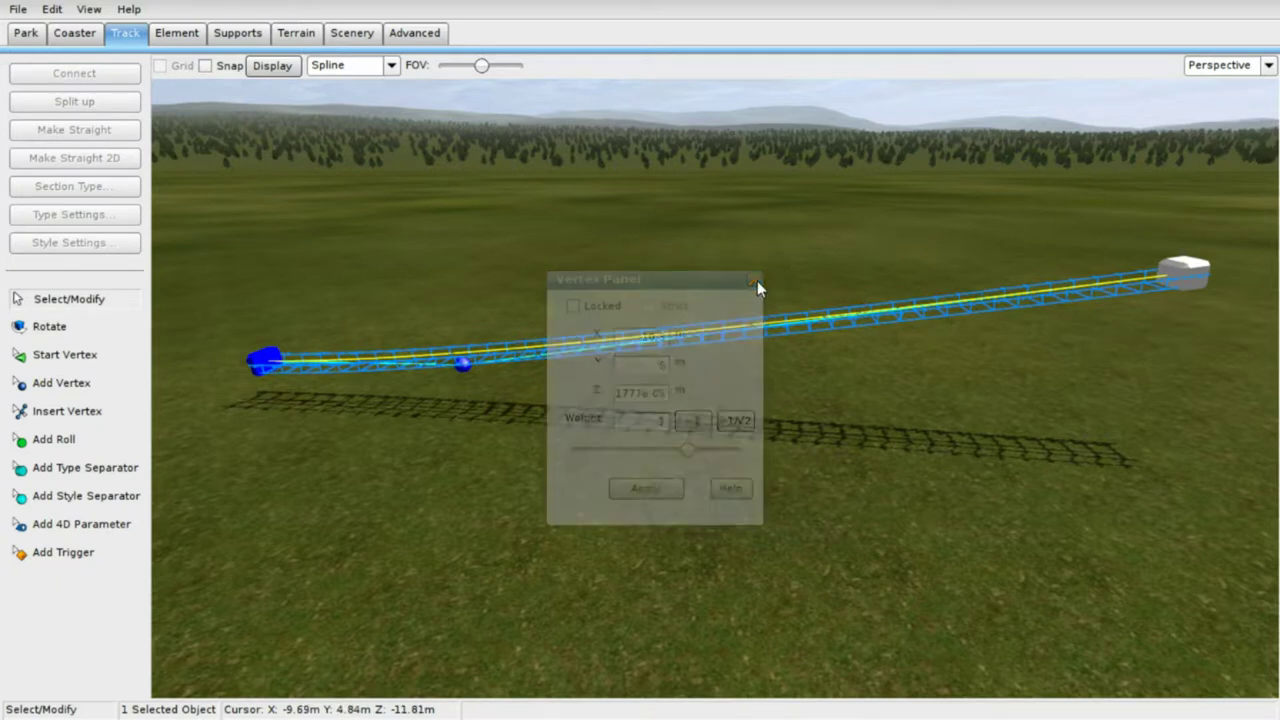
- Set the height (Y) of the track's middle vertex to 5 m
double_click(462, 364)
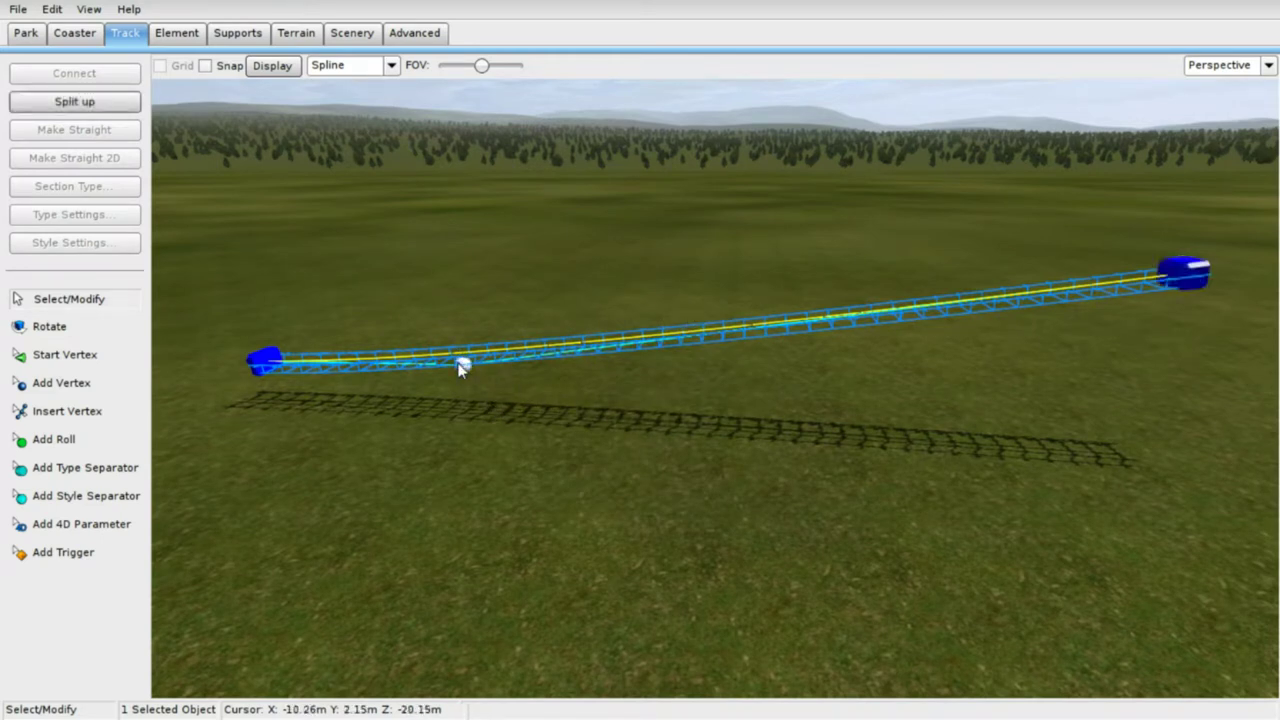
left_click(619, 368)
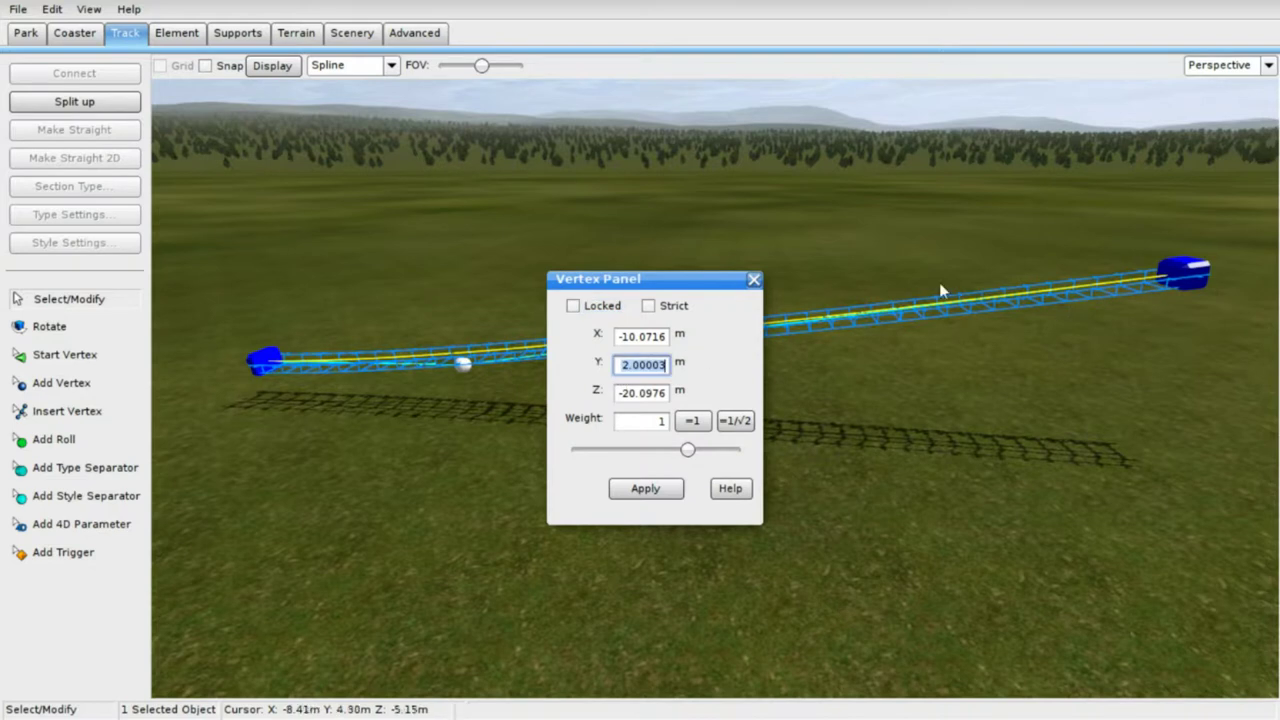
key("BackSpace")
left_click(619, 492)
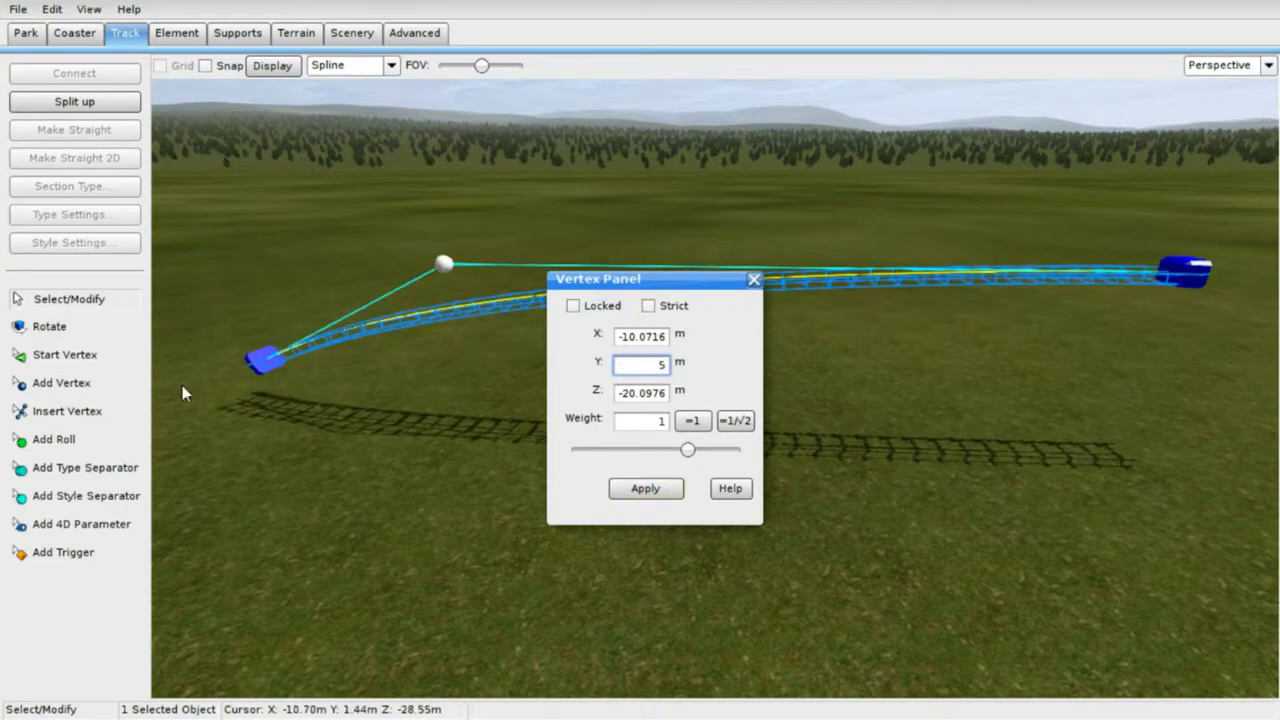
- Set the height (Y) of the track's end vertex to 5 m and close the vertex properties
left_click(265, 360)
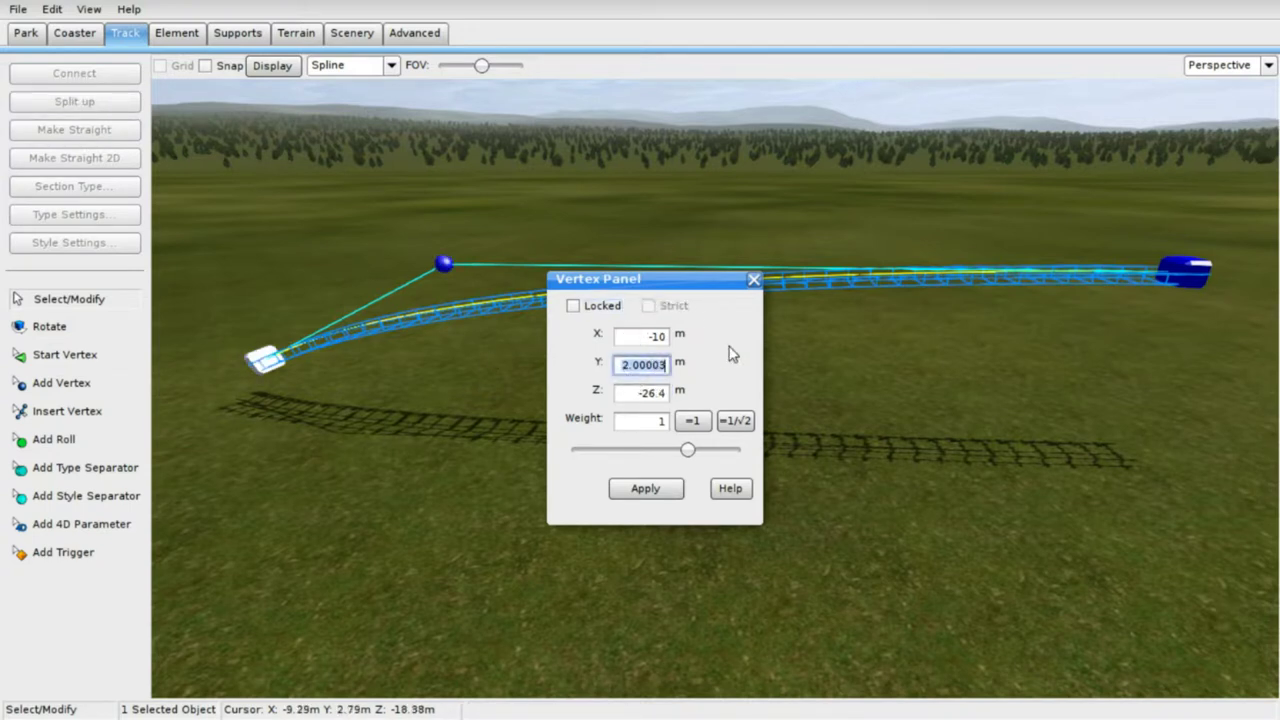
left_click(662, 488)
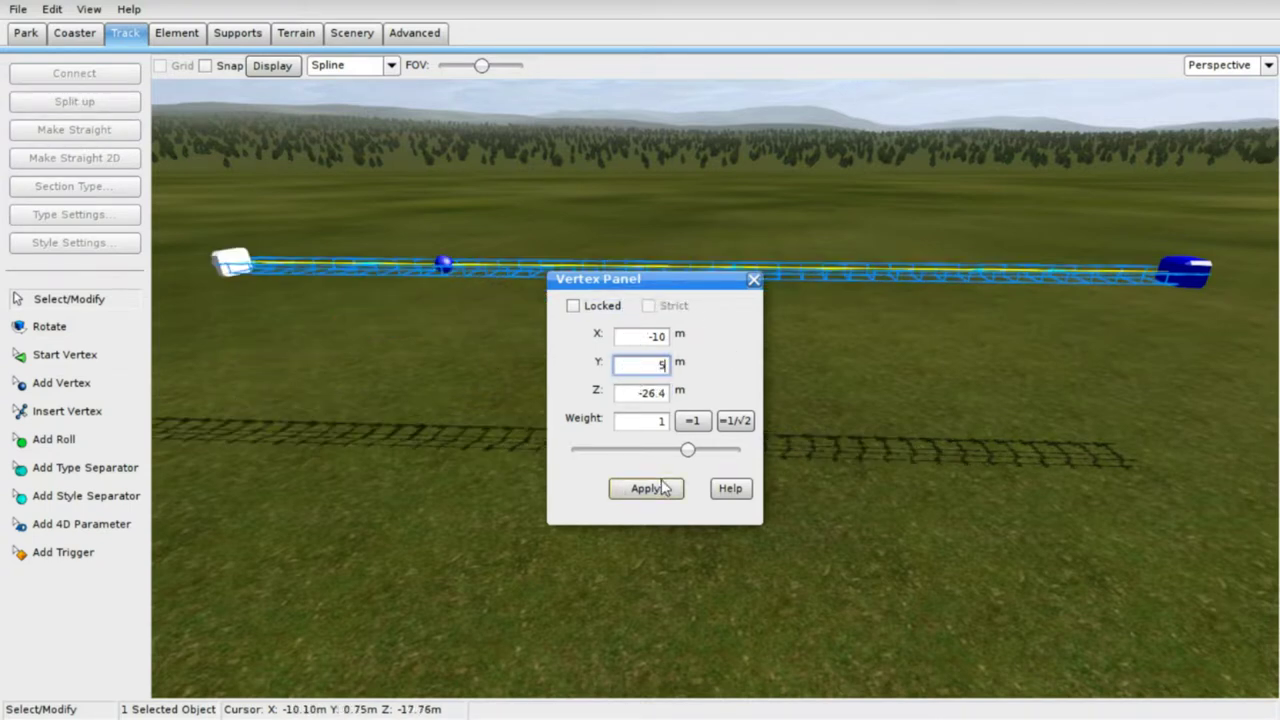
left_click(757, 276)
- Insert a vertex between the track's start and middle vertices, at about X -16 m, Z -16 m
right_click_drag(790, 390, 475, 362)
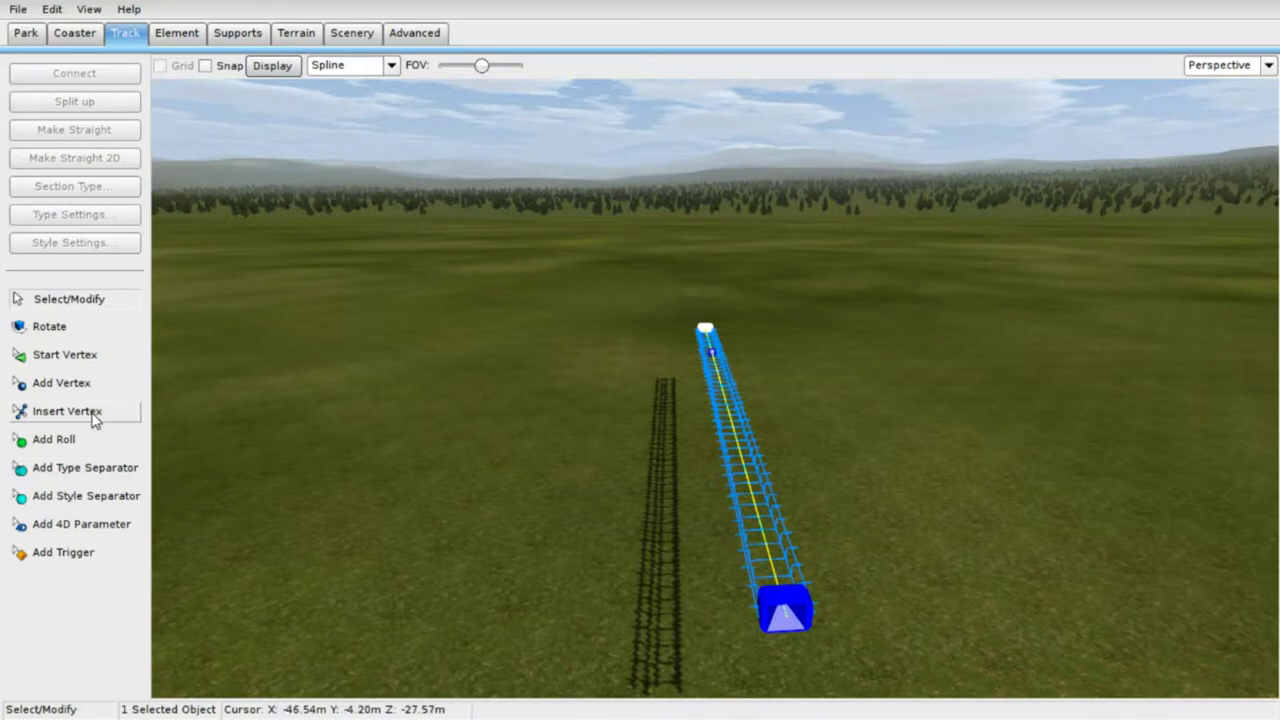
right_click_drag(1166, 409, 985, 435)
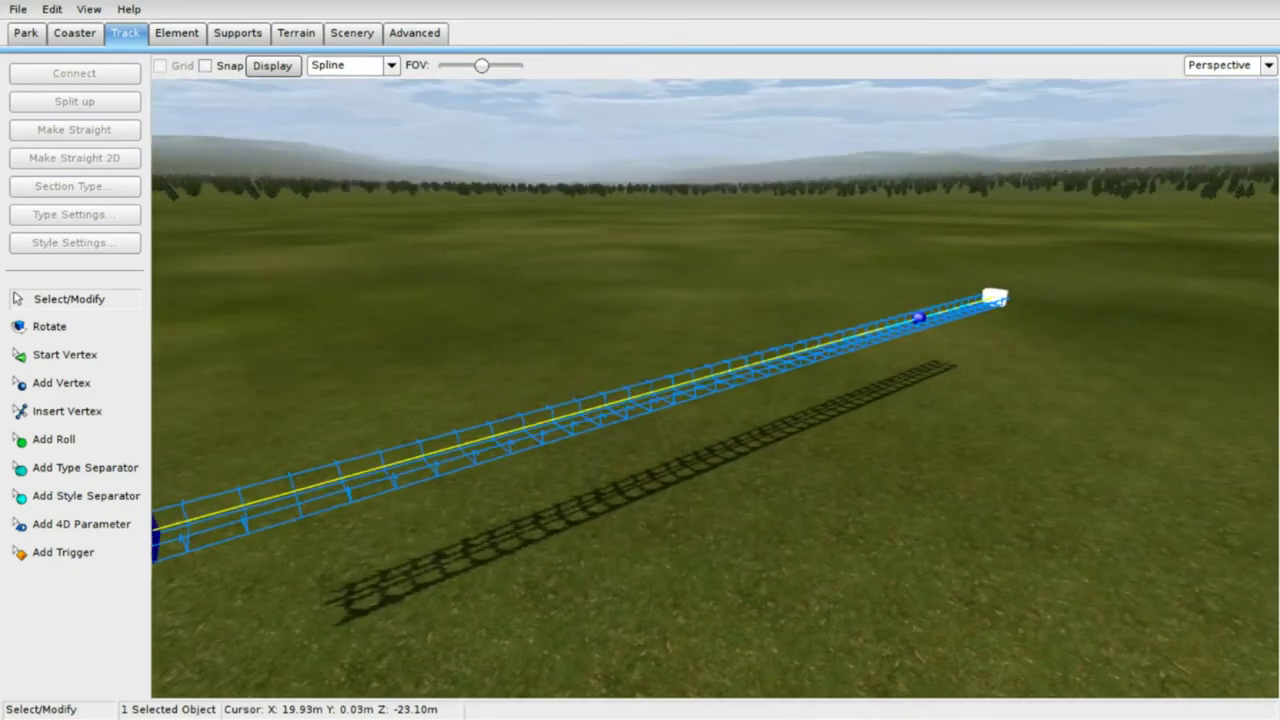
left_click(60, 418)
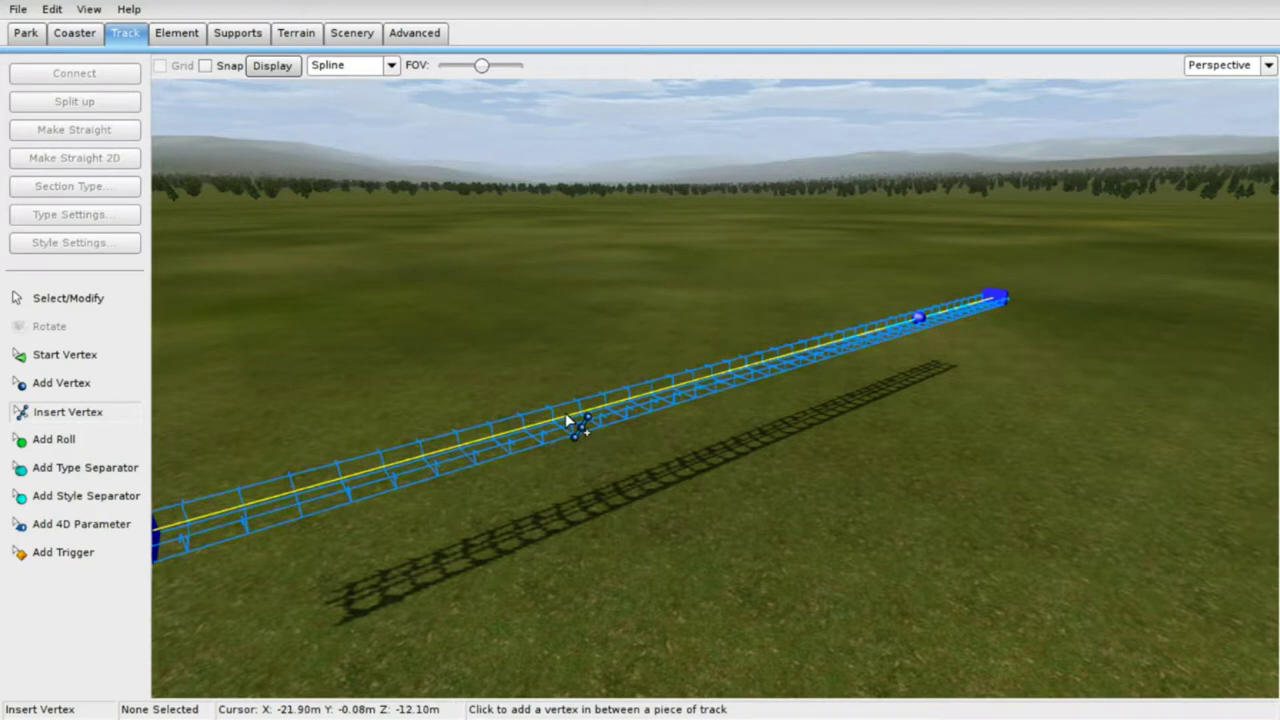
mouse_move(780, 456)
right_mouse_down()
mouse_move(824, 450)
mouse_move(795, 437)
right_mouse_up()
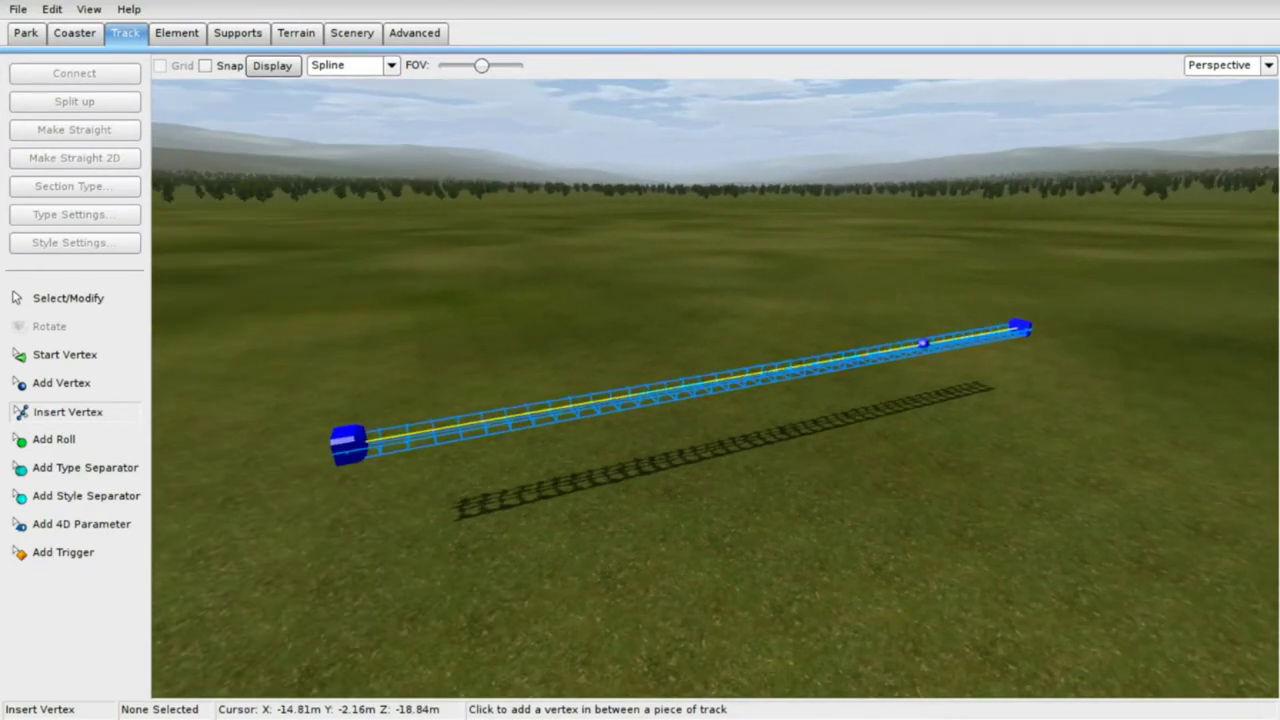
left_click(766, 373)
mouse_move(766, 373)
right_mouse_down()
mouse_move(910, 395)
mouse_move(850, 380)
mouse_move(780, 385)
right_mouse_up()
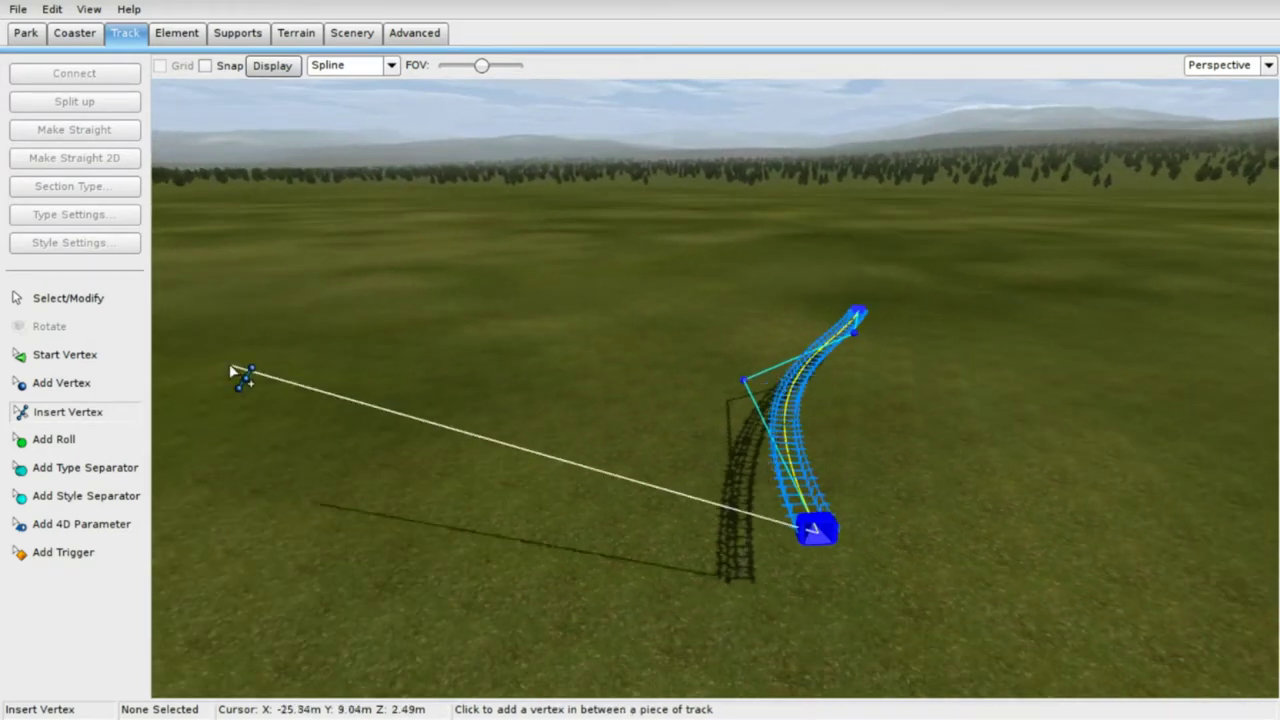
- Select the whole track section with all its vertices in the Top view and straighten it in the top plane
left_click(99, 305)
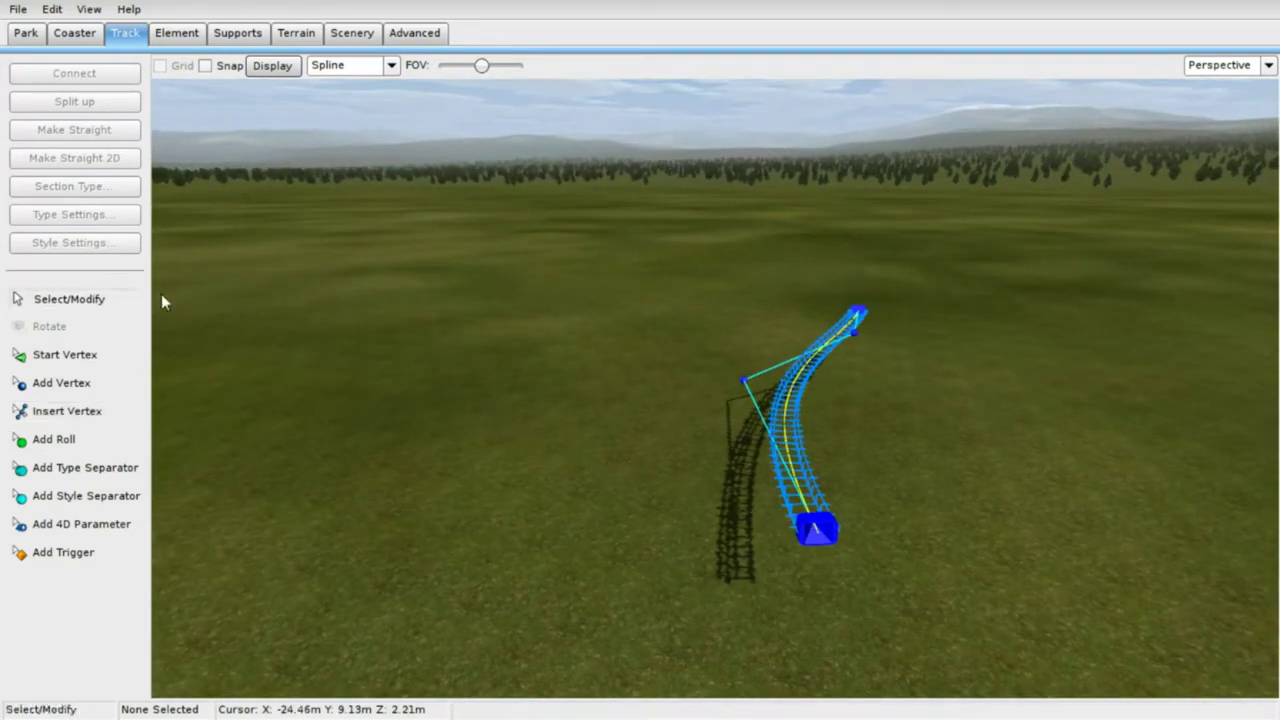
left_click_drag(824, 268, 845, 570)
left_click(940, 334)
left_click_drag(1005, 323, 722, 432)
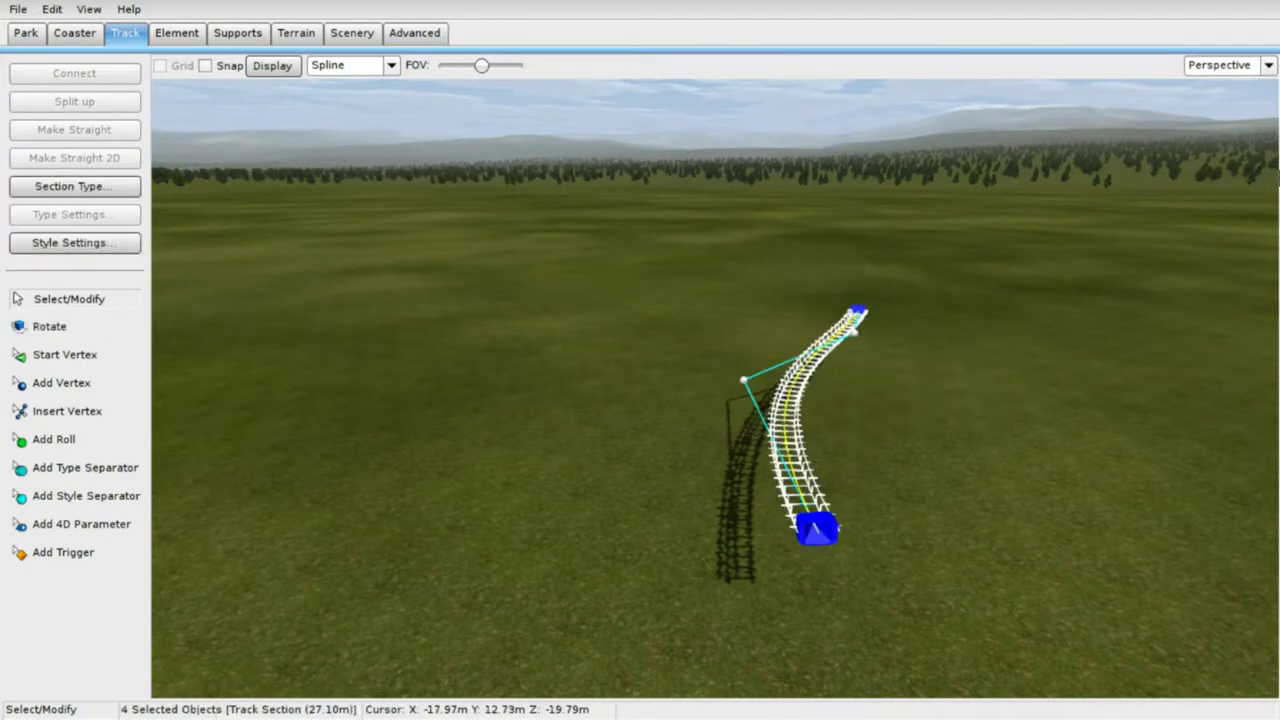
left_click(1244, 66)
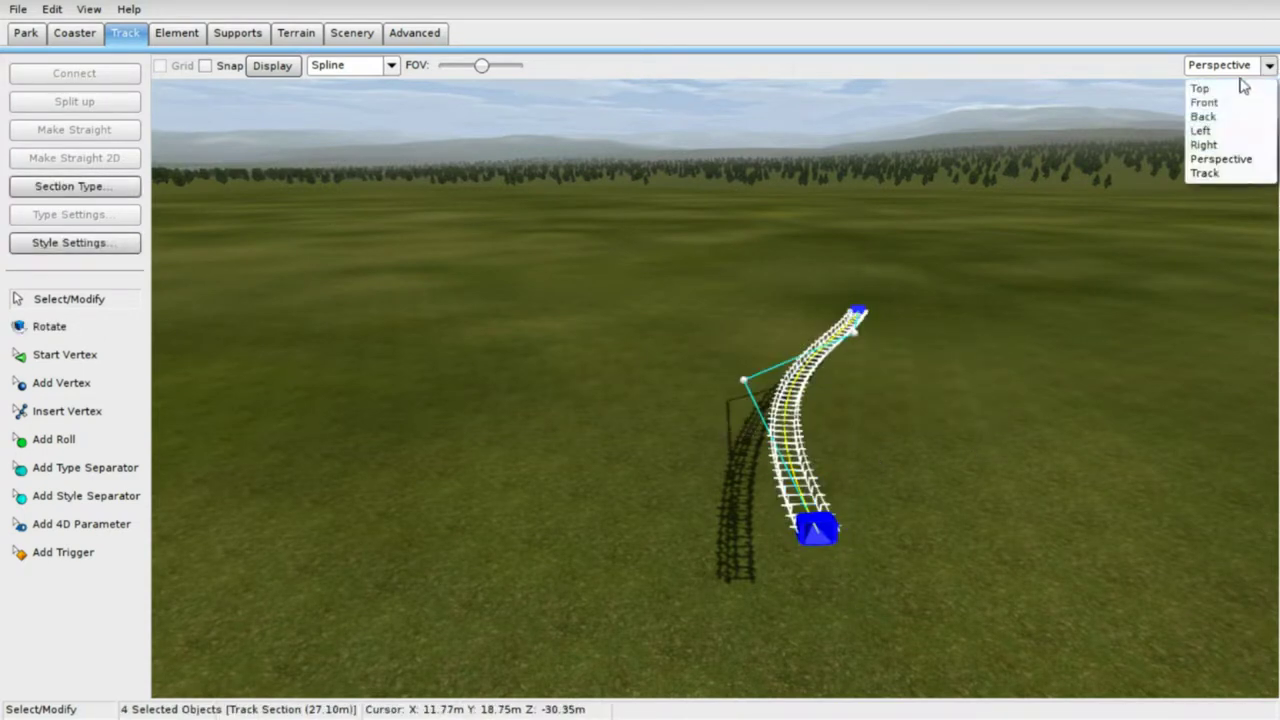
left_click(1230, 88)
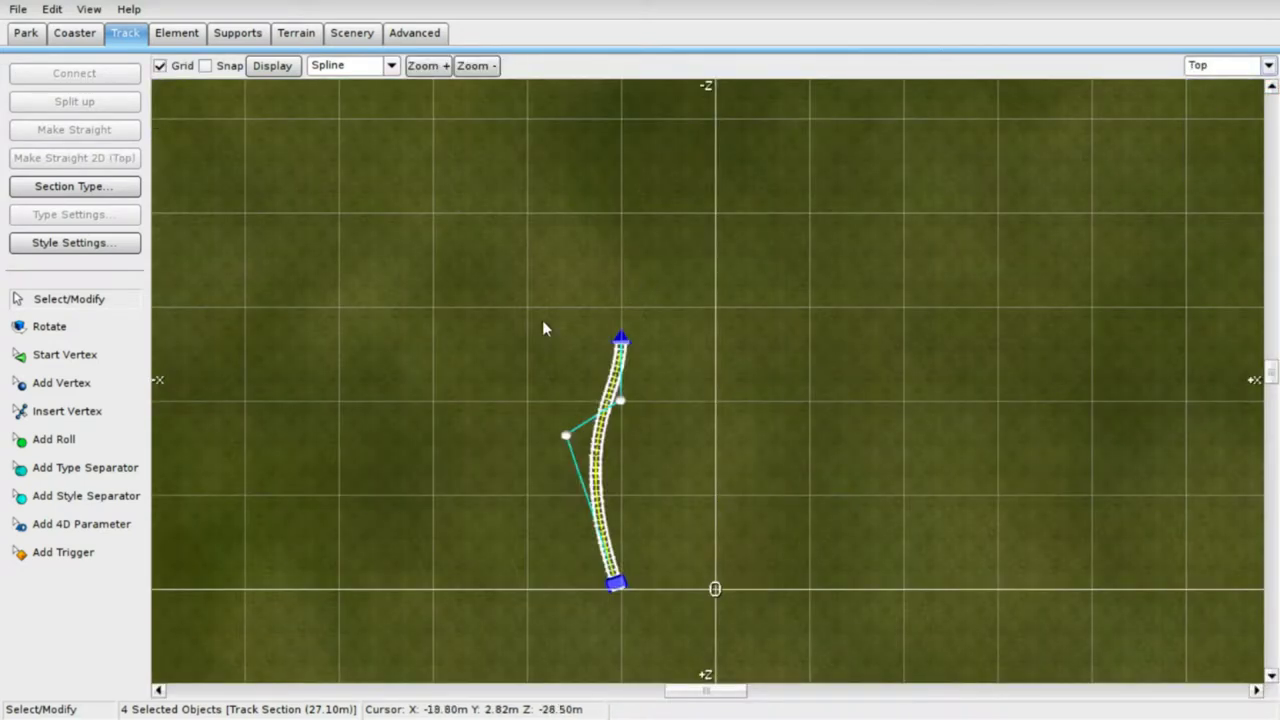
left_click(651, 424)
left_click_drag(651, 424, 673, 651)
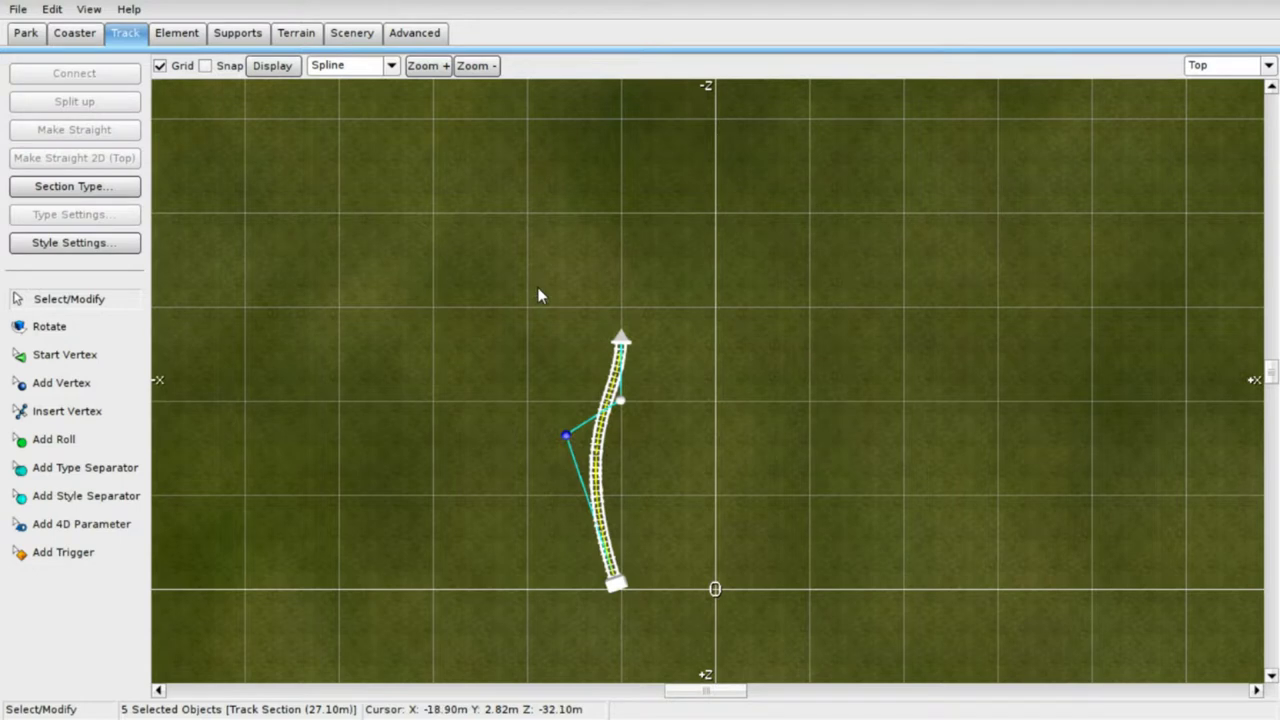
left_click_drag(538, 289, 682, 652)
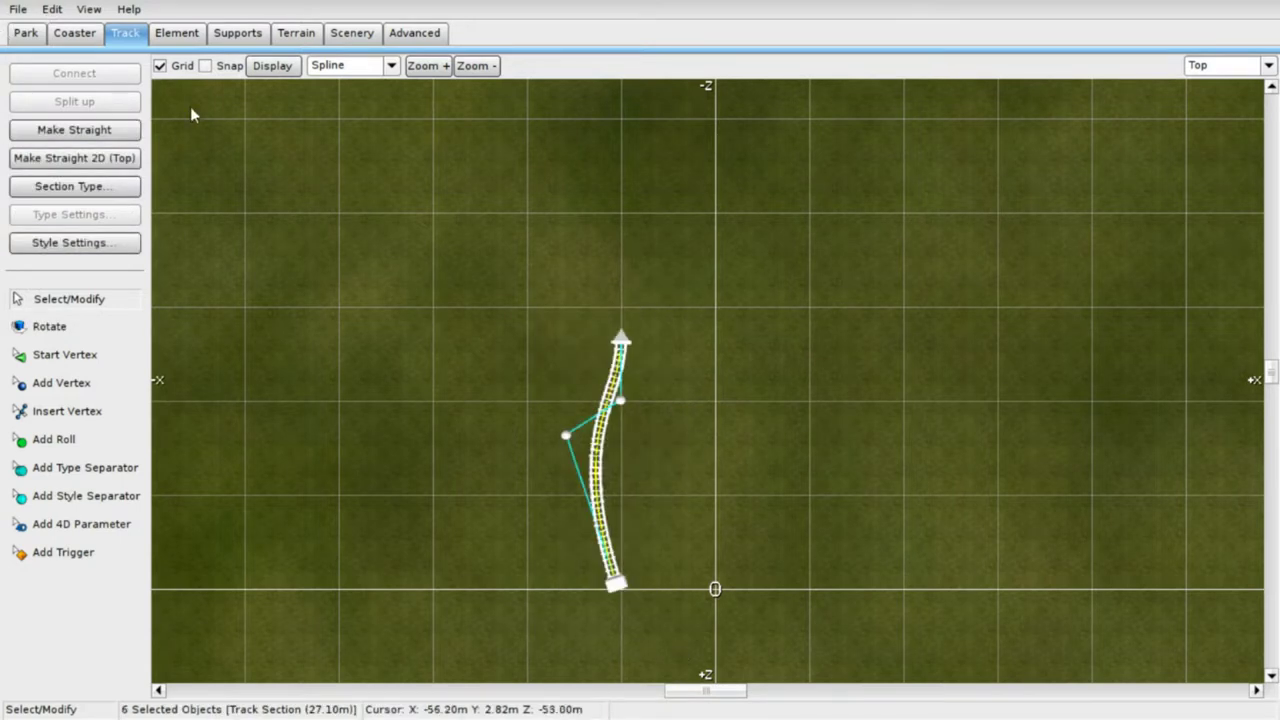
left_click(135, 160)
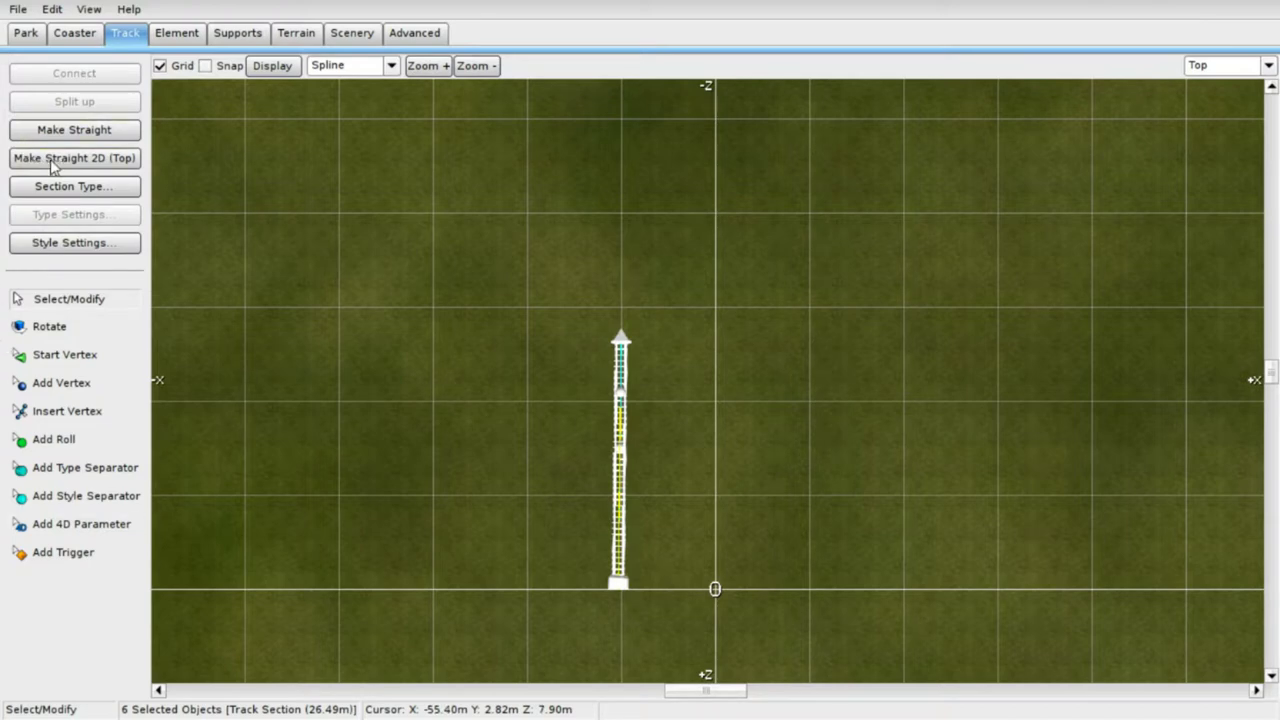
- Show the track from the side in the Perspective view to examine the height of the inserted vertex
left_click(1268, 65)
left_click(1225, 159)
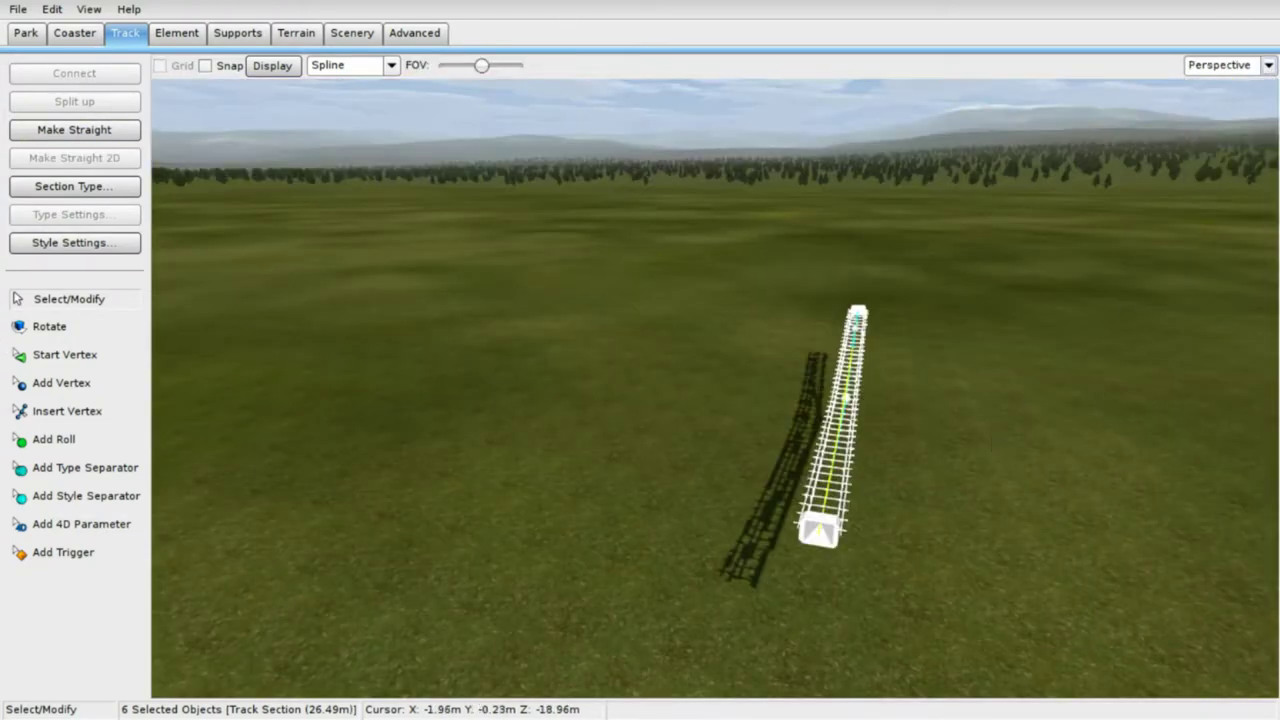
right_click_drag(845, 405, 990, 438)
right_click_drag(860, 500, 1045, 490)
middle_click_drag(975, 435, 920, 501)
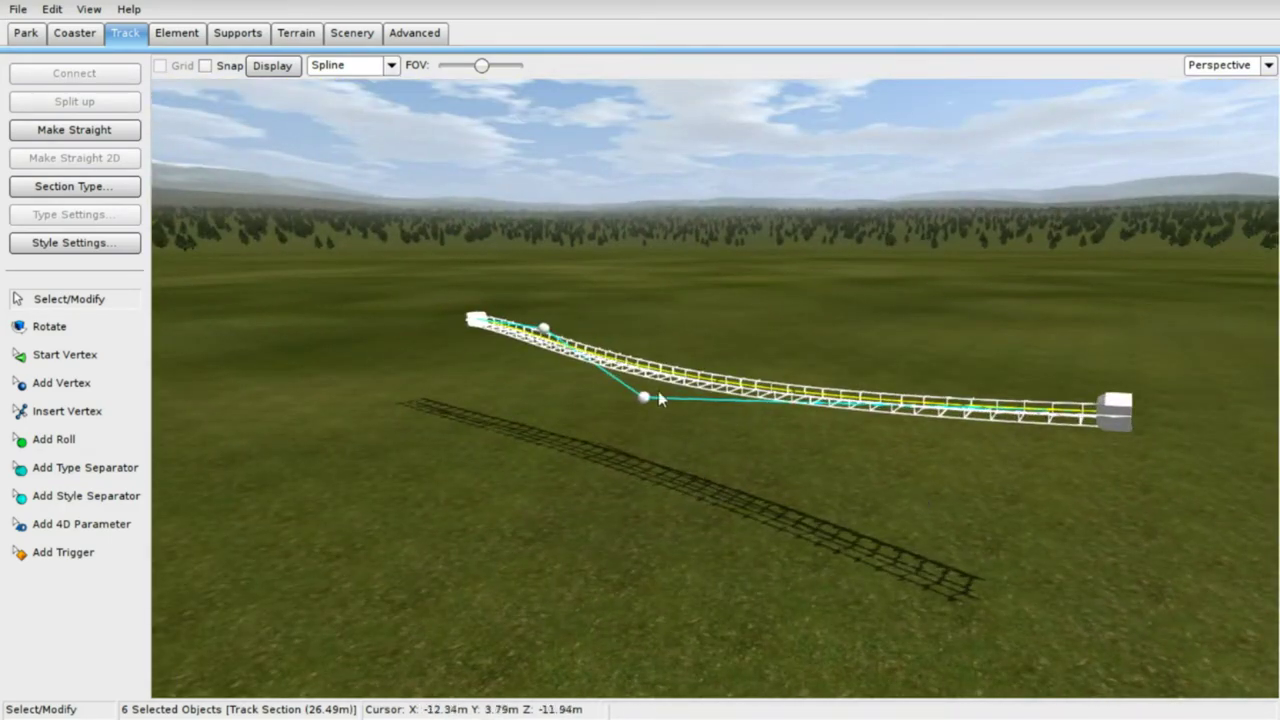
- Raise the inserted vertex level with the track's other vertices and shift it sideways into line with the straight section
left_click_drag(648, 399, 649, 342)
left_click(600, 426)
left_click(643, 388)
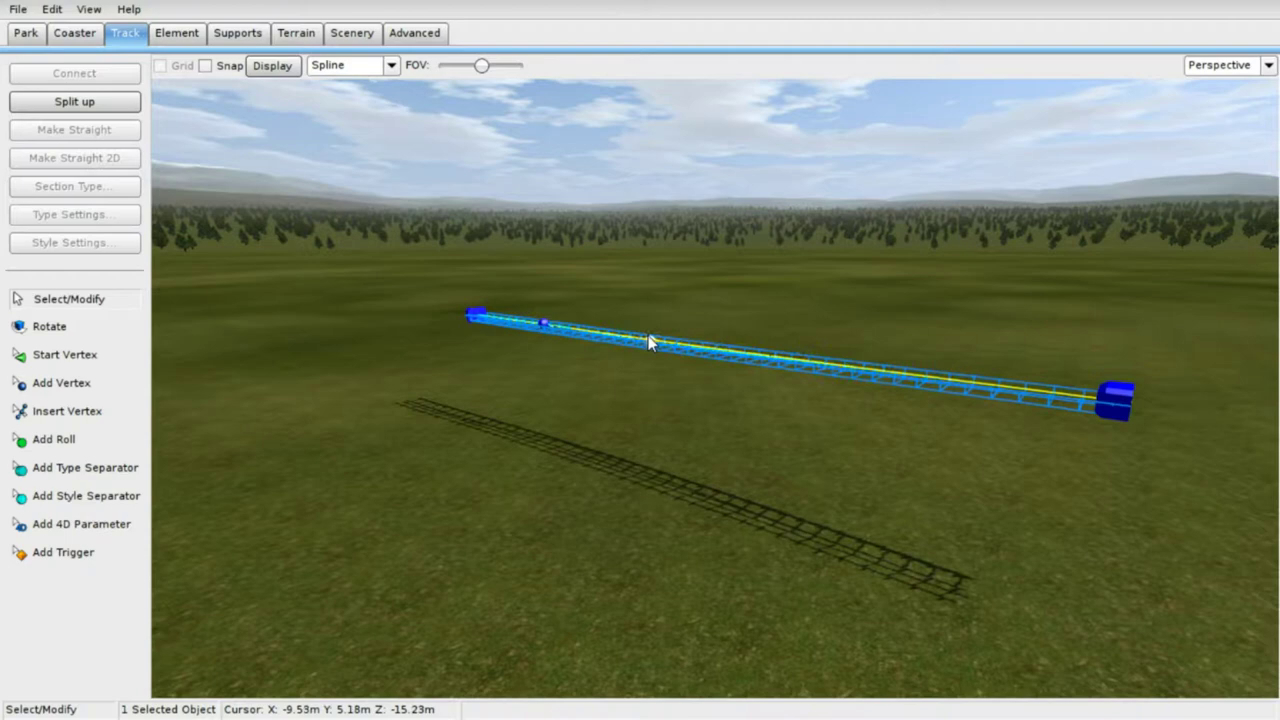
middle_click_drag(648, 342, 631, 304)
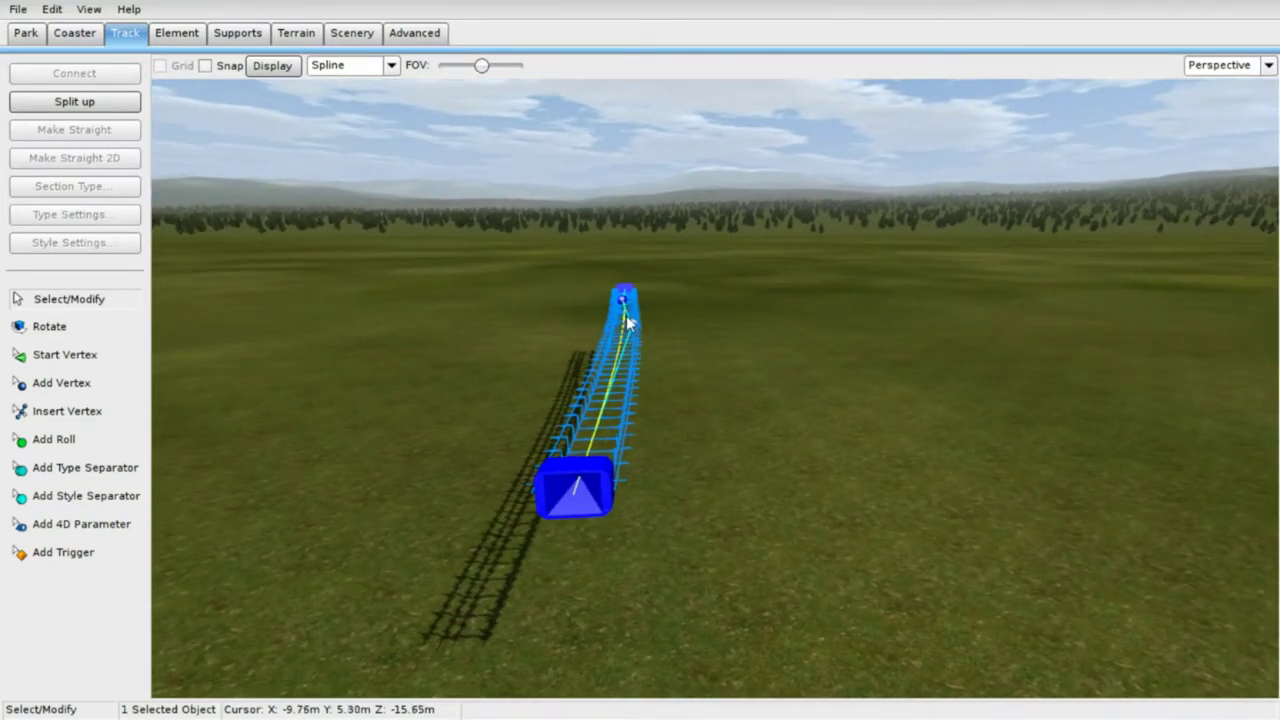
left_click_drag(632, 333, 615, 331)
middle_click_drag(622, 330, 500, 305)
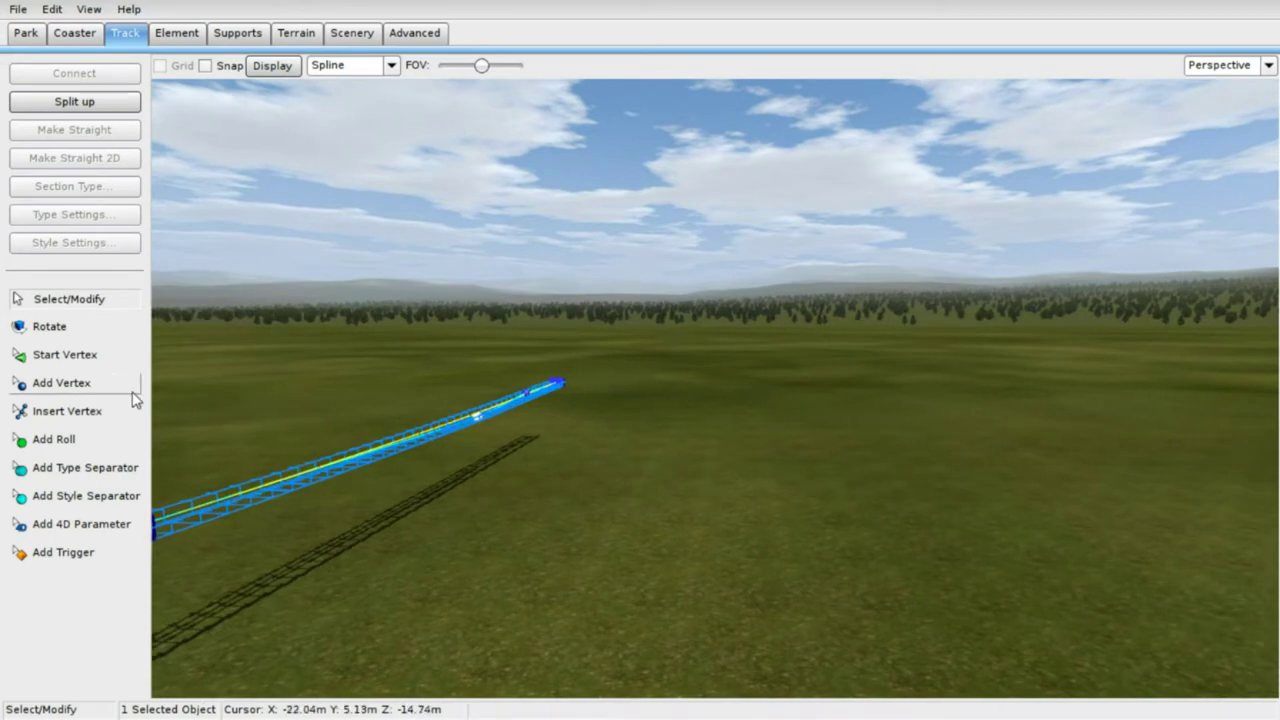
- Add two roll points to the straight section, one between its two middle vertices and one near the start vertex
right_click_drag(640, 390, 572, 358)
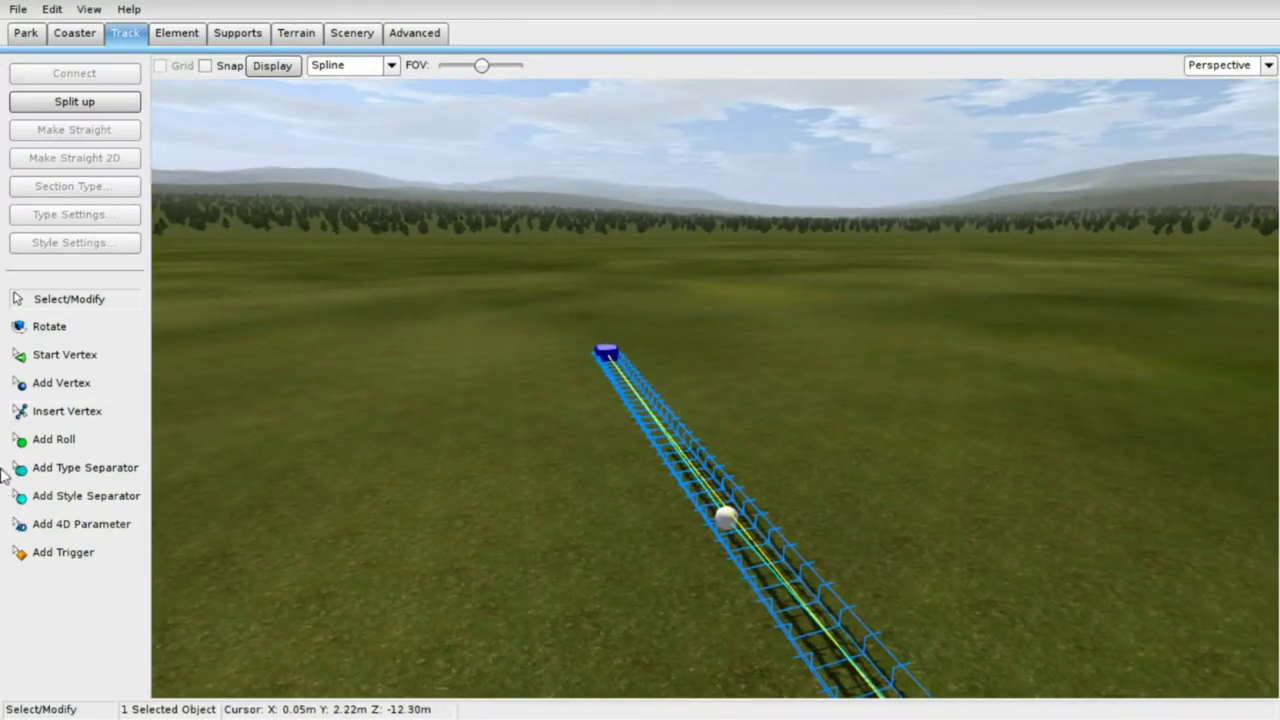
left_click(108, 438)
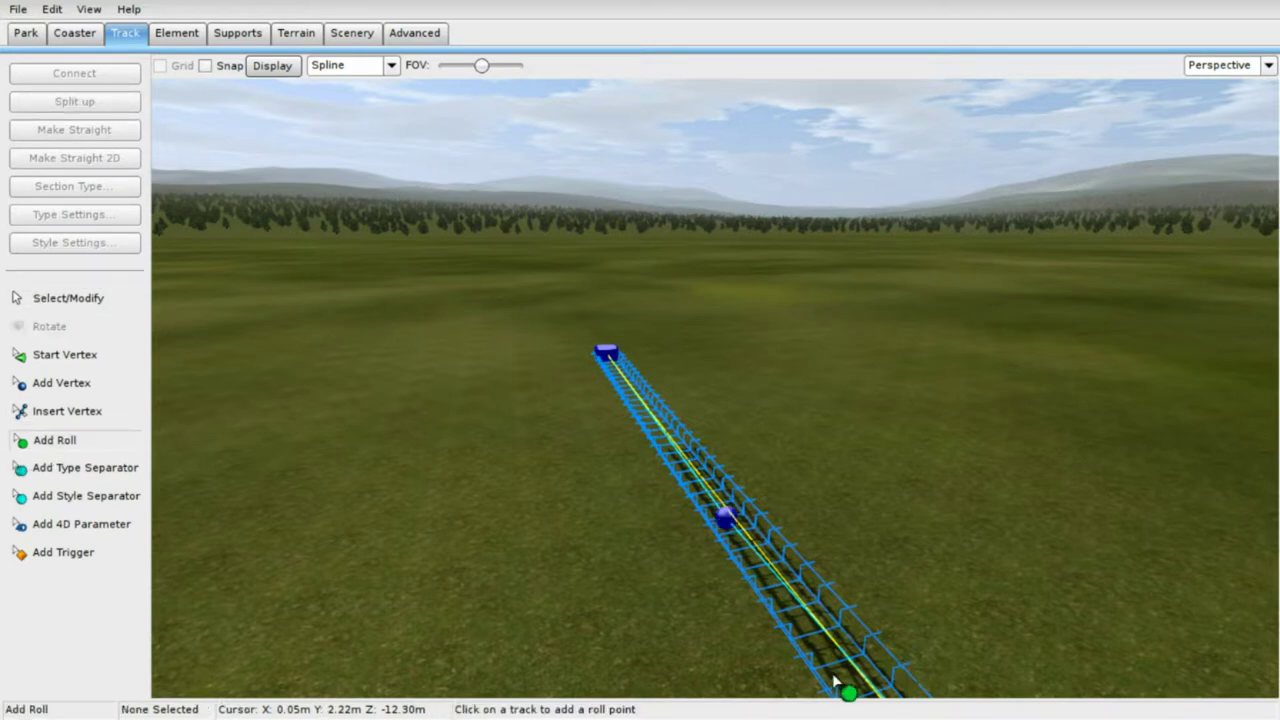
left_click(826, 630)
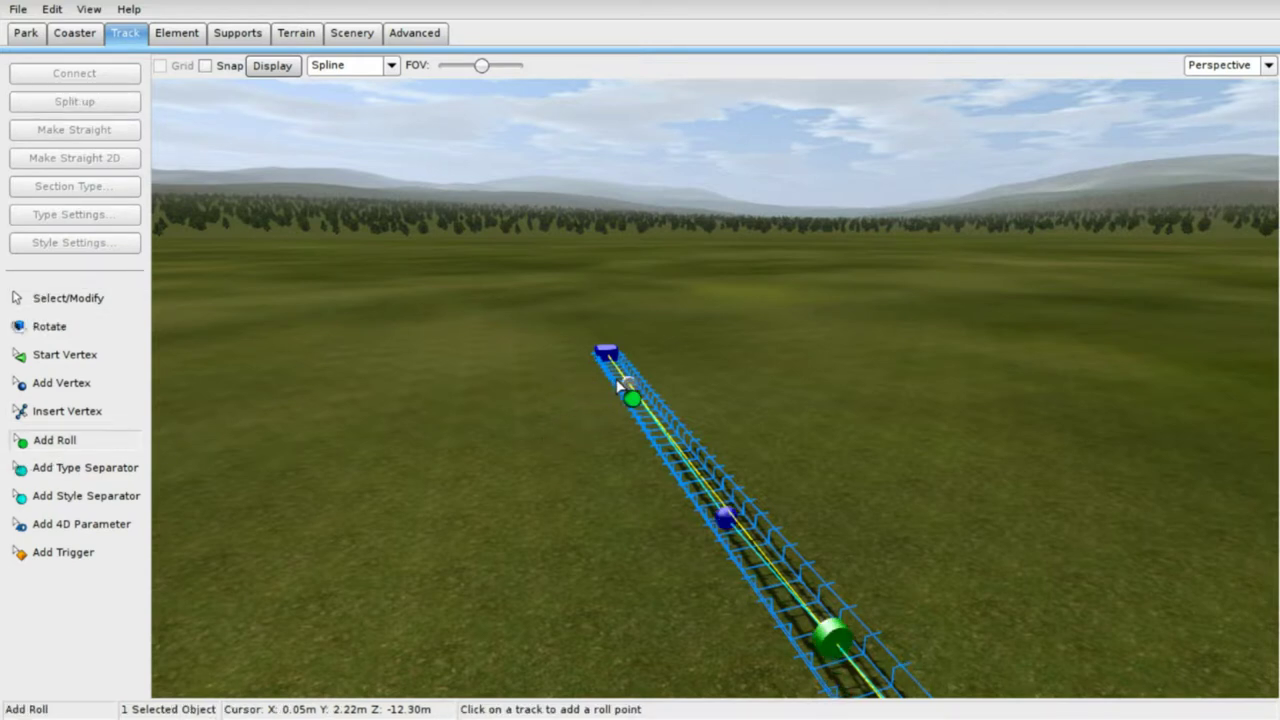
left_click(35, 303)
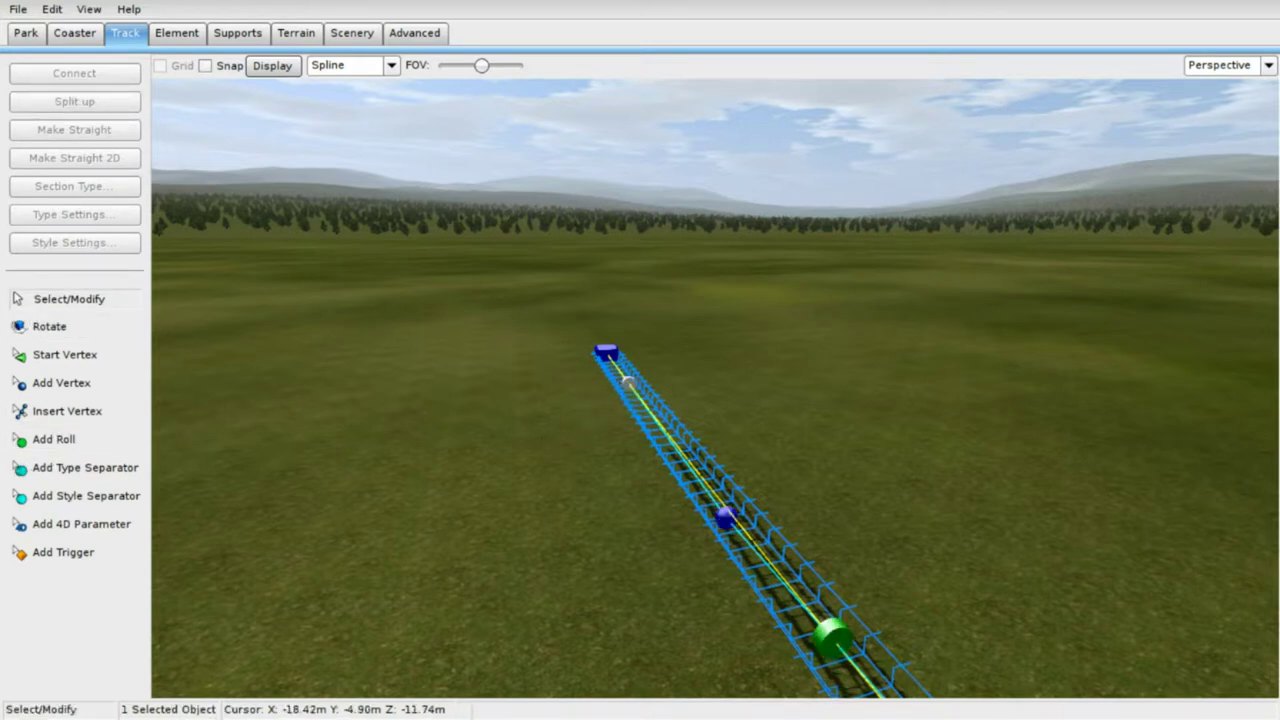
- Open the properties of the roll point between the middle vertices, apply No Lat. G-Force and close the dialog
double_click(818, 639)
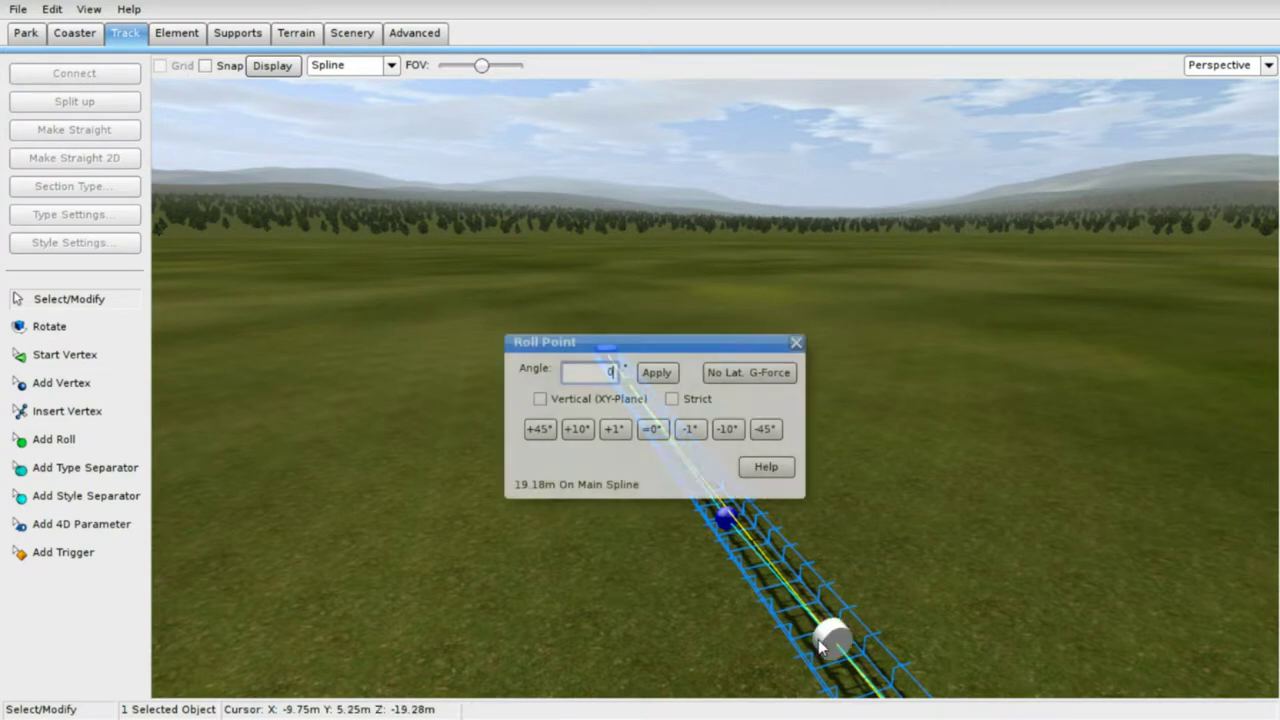
left_click(776, 383)
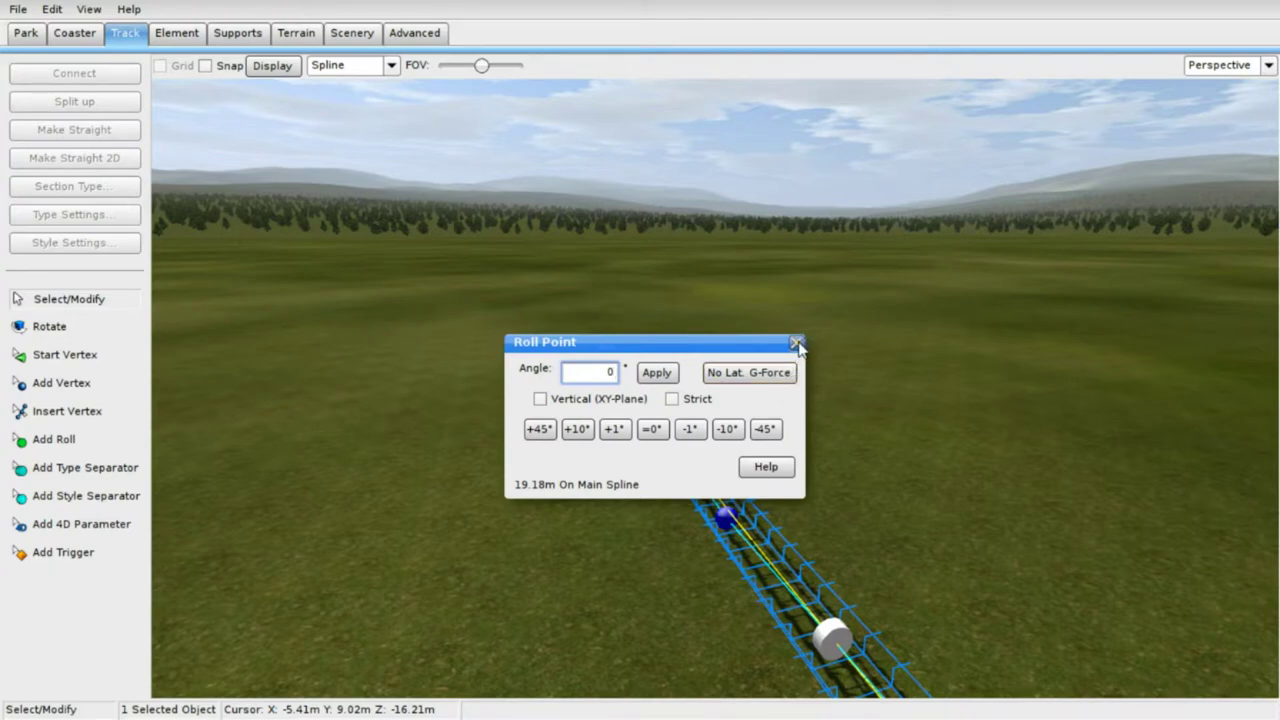
left_click(798, 345)
- Extend the track from its end vertex in the Top view with a left-hand U-turn that runs back roughly parallel to the straight
right_click_drag(810, 354, 946, 413)
scroll(670, 310, "down", 3)
scroll(670, 310, "up", 1)
scroll(946, 413, "down", 1)
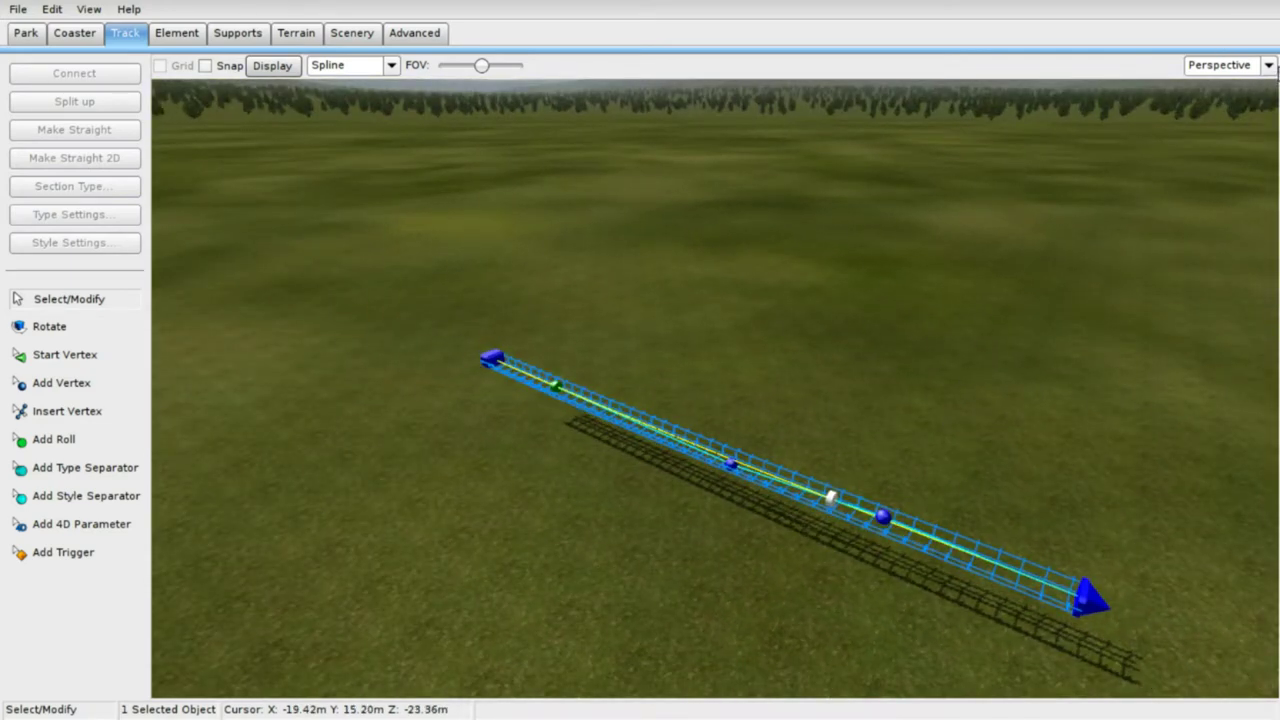
left_click(1268, 65)
left_click(1215, 174)
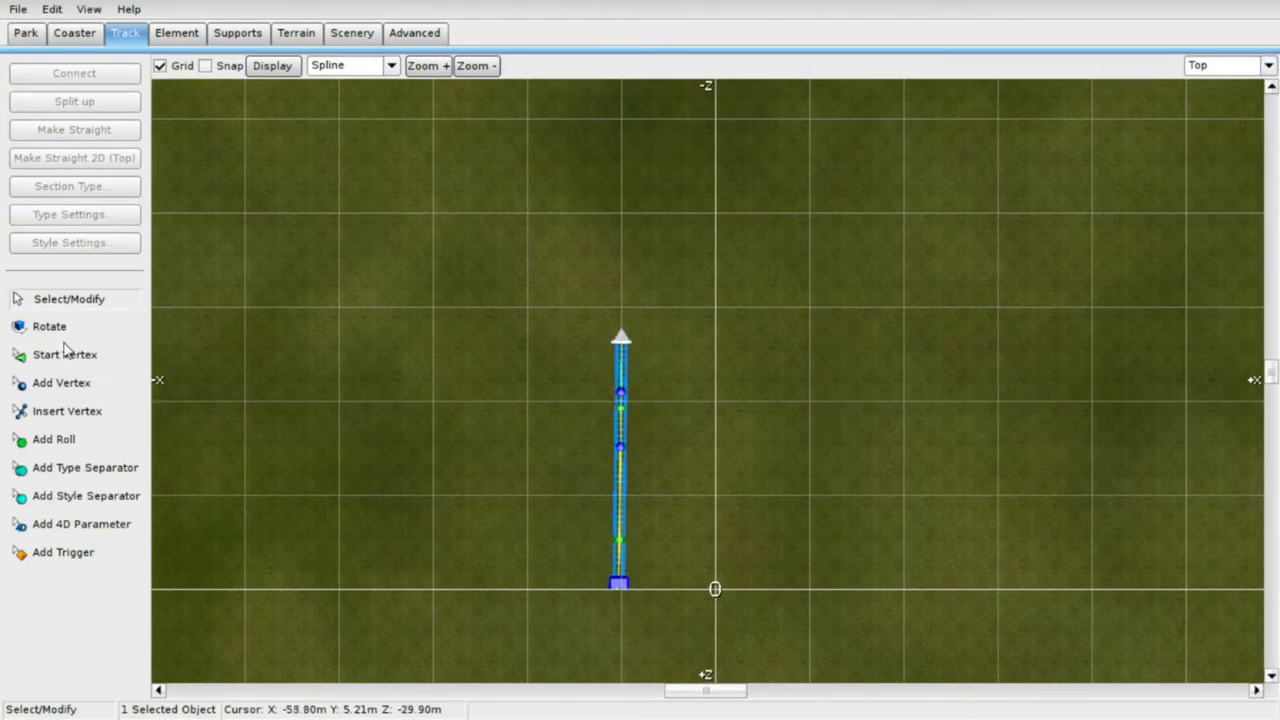
left_click(111, 392)
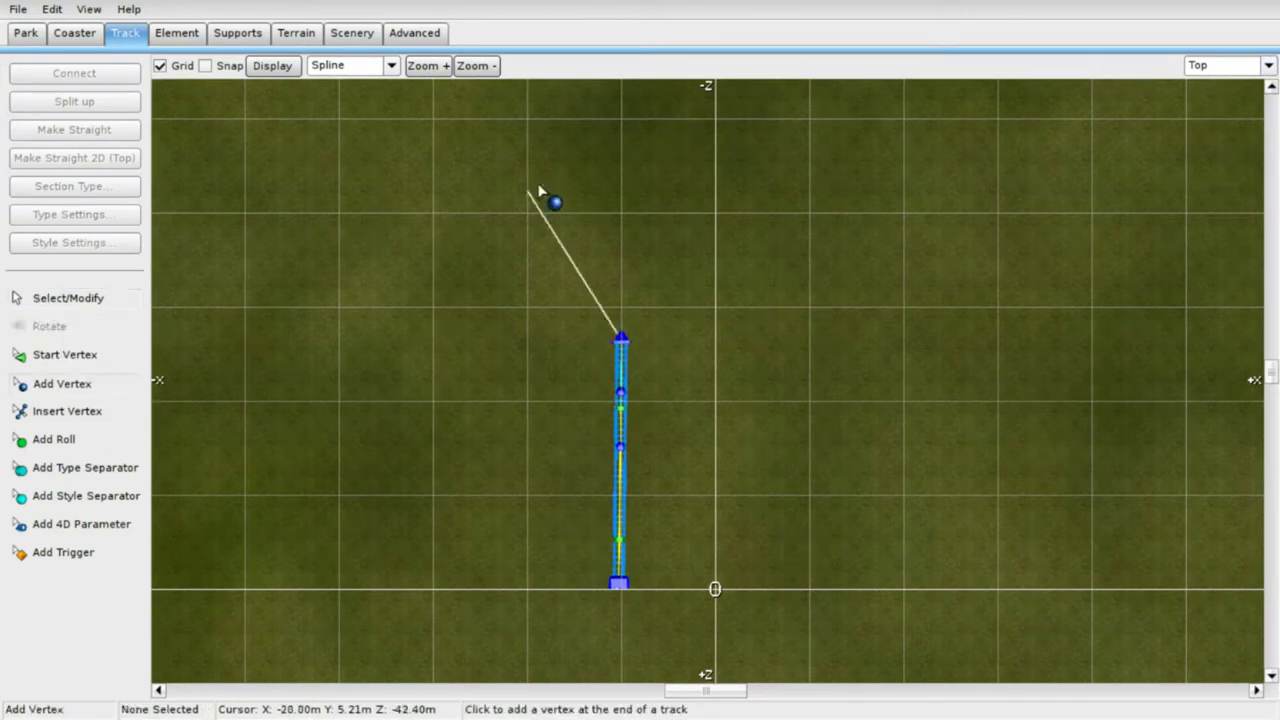
left_click(616, 292)
left_click(592, 263)
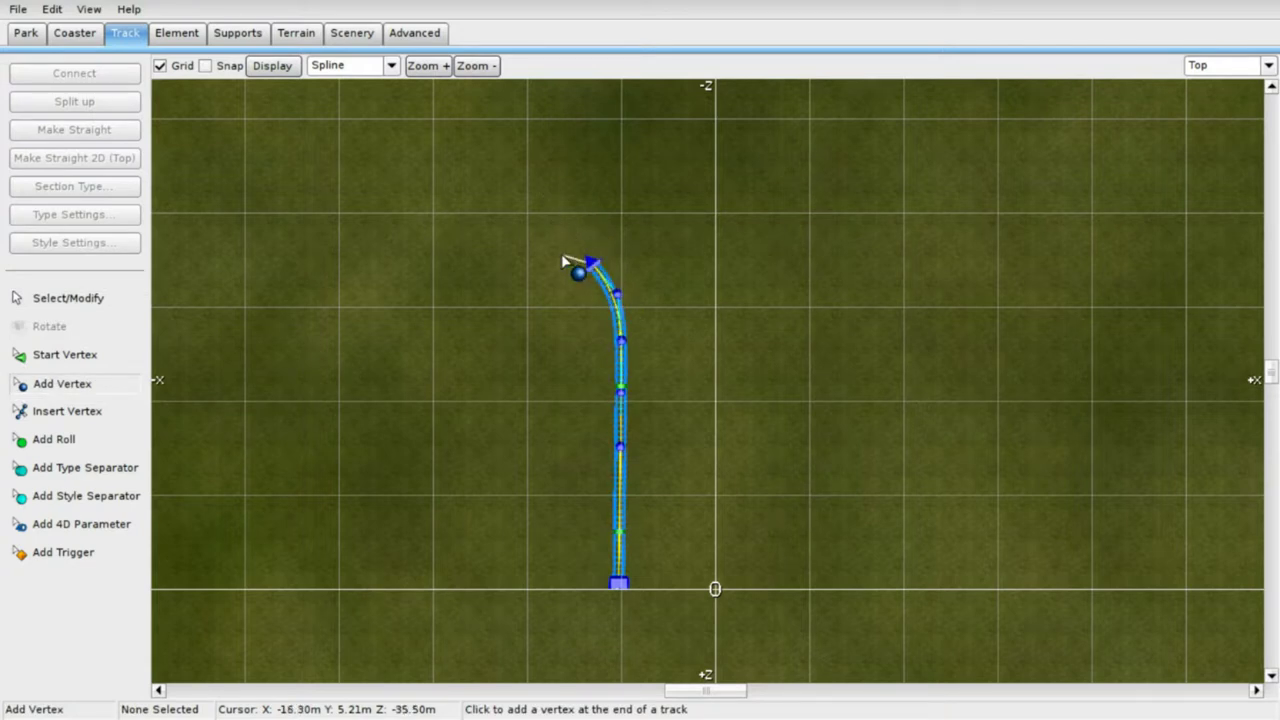
left_click(561, 254)
left_click(533, 256)
left_click(506, 266)
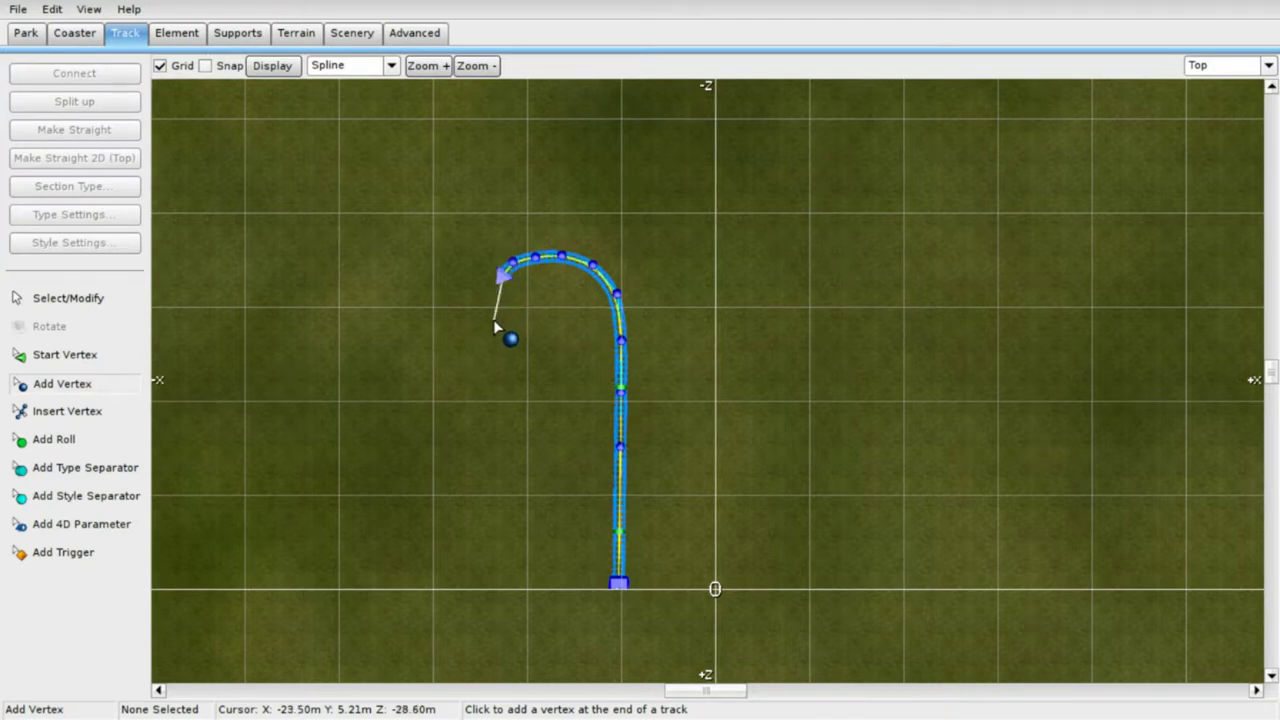
left_click(493, 377)
left_click(70, 300)
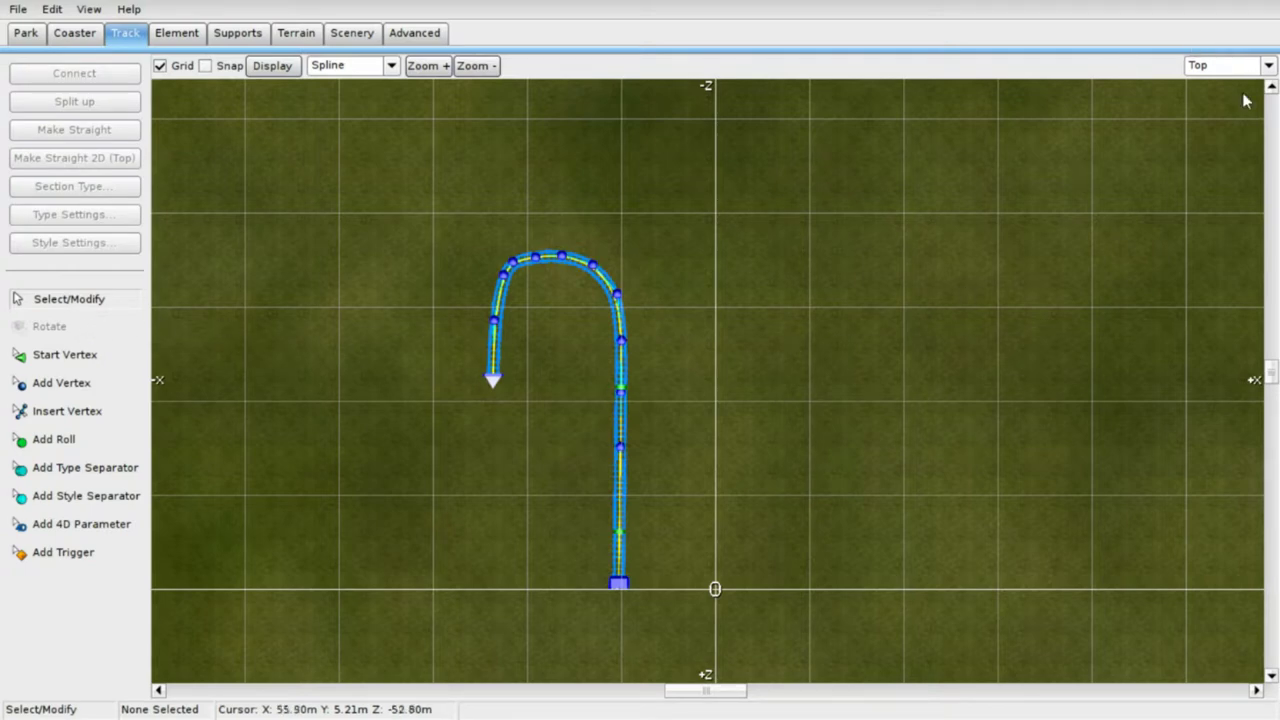
- Examine the shape of the new U-turn from several angles in the Perspective view
left_click(1268, 65)
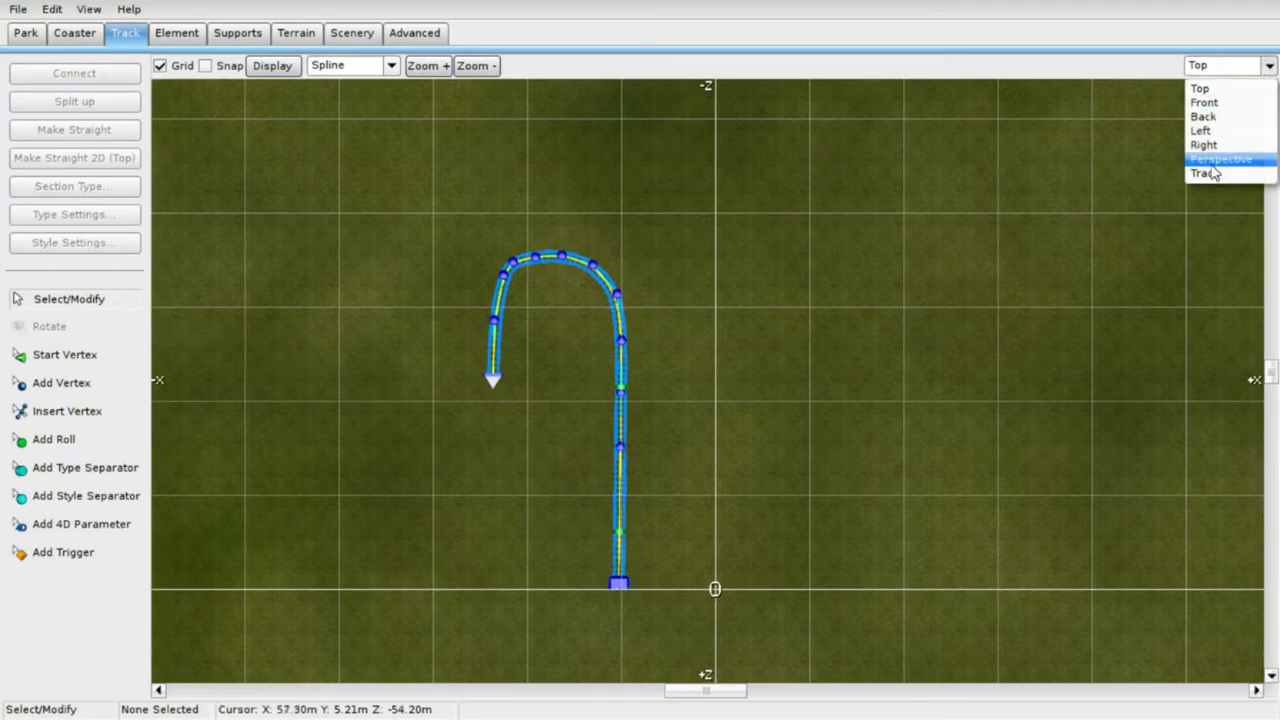
left_click(1215, 157)
mouse_move(715, 388)
right_mouse_down()
mouse_move(585, 446)
mouse_move(690, 432)
mouse_move(715, 445)
mouse_move(712, 425)
mouse_move(730, 468)
mouse_move(738, 385)
right_mouse_up()
left_click(1267, 65)
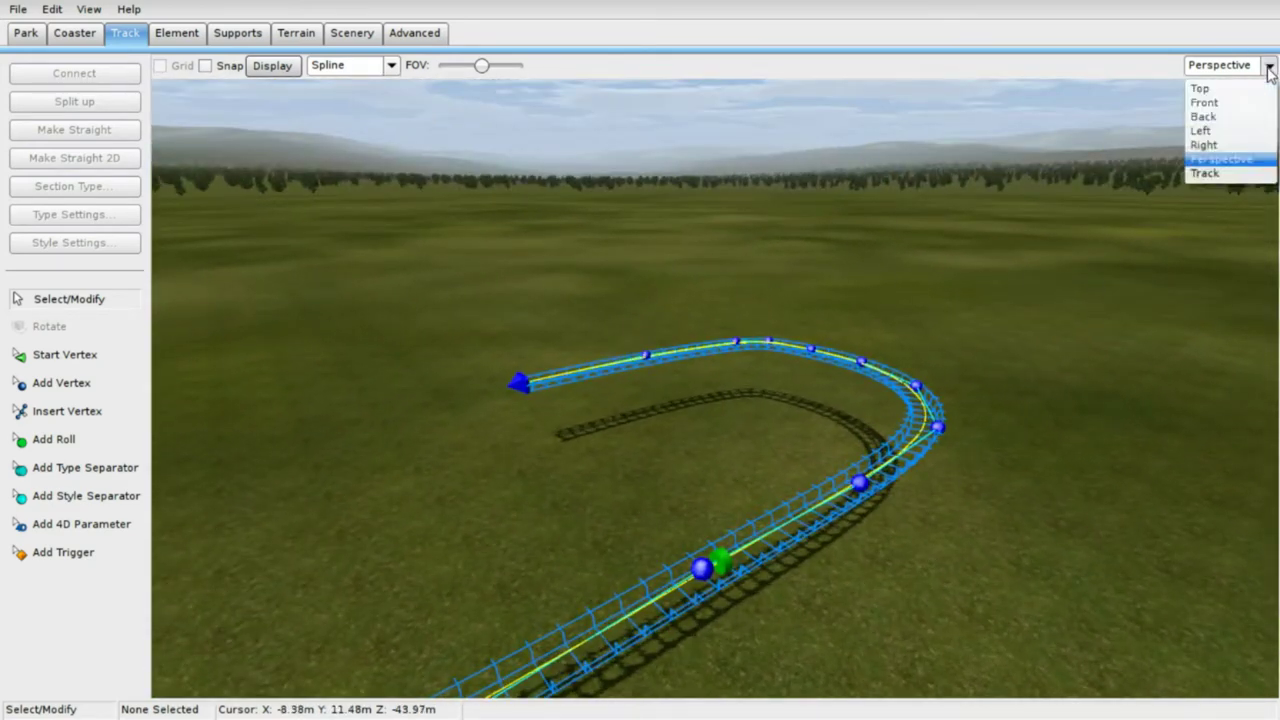
left_click(576, 470)
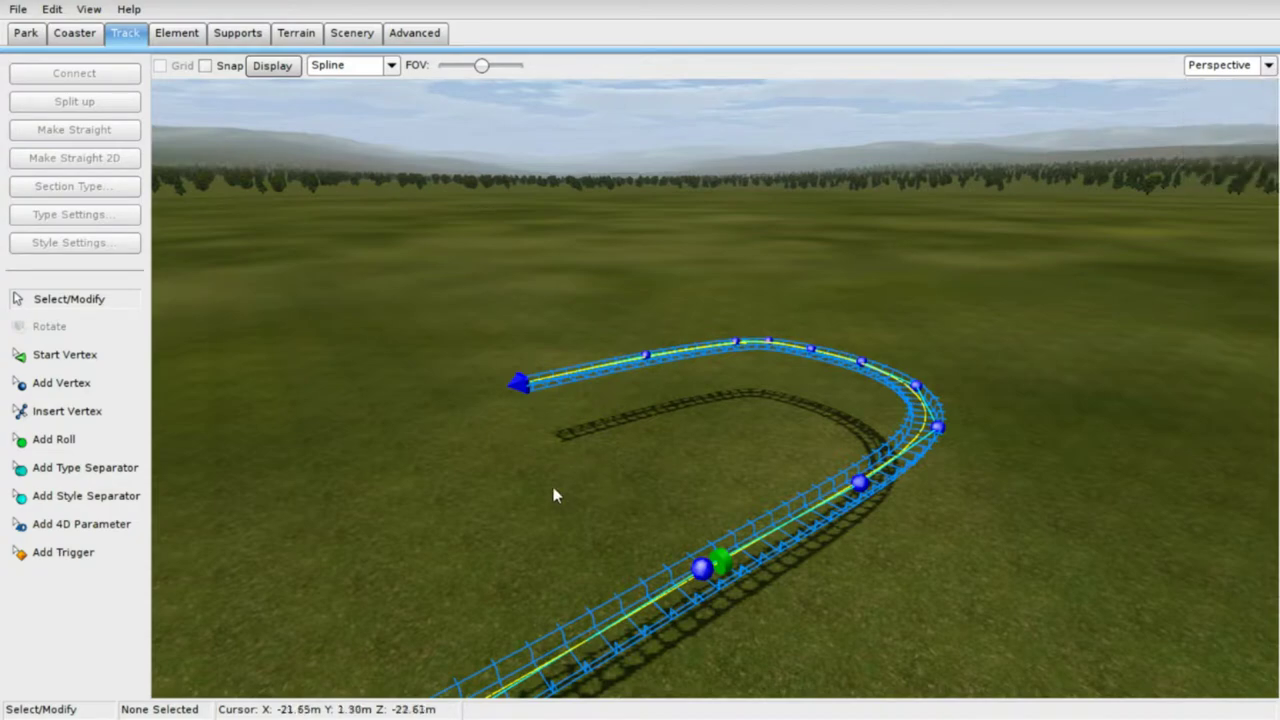
right_click_drag(576, 470, 512, 464)
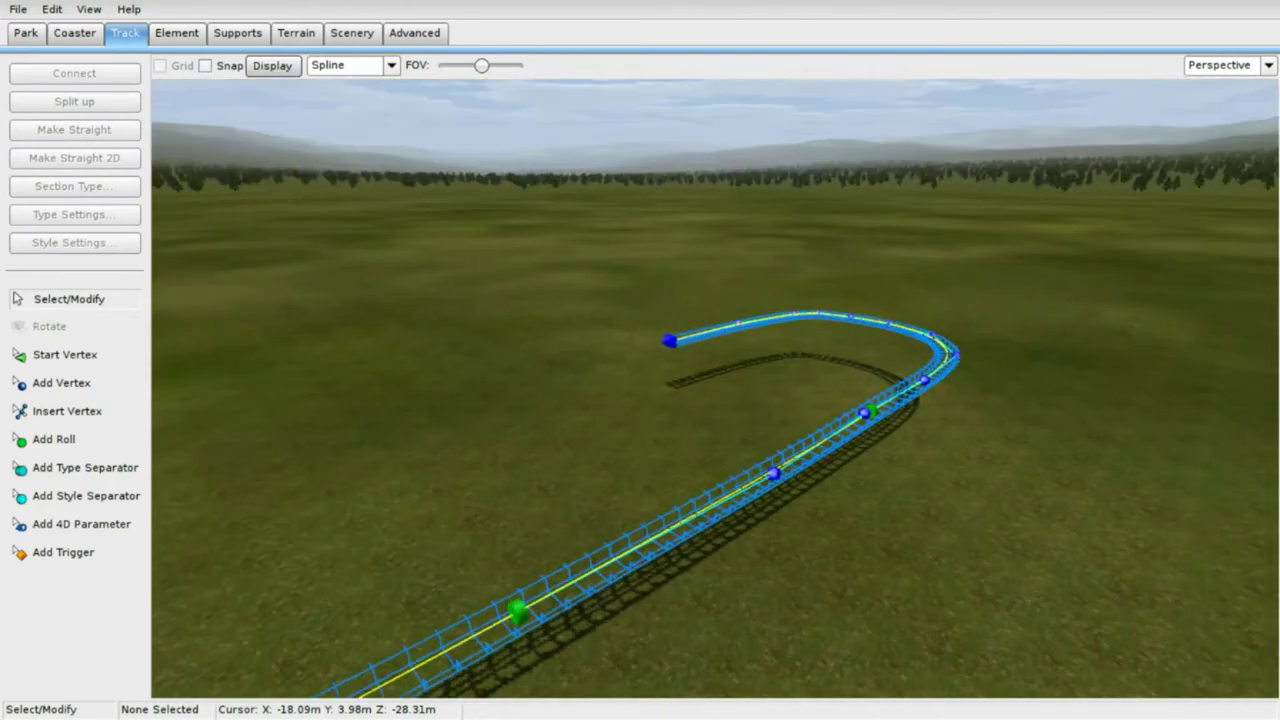
right_click_drag(755, 441, 744, 469)
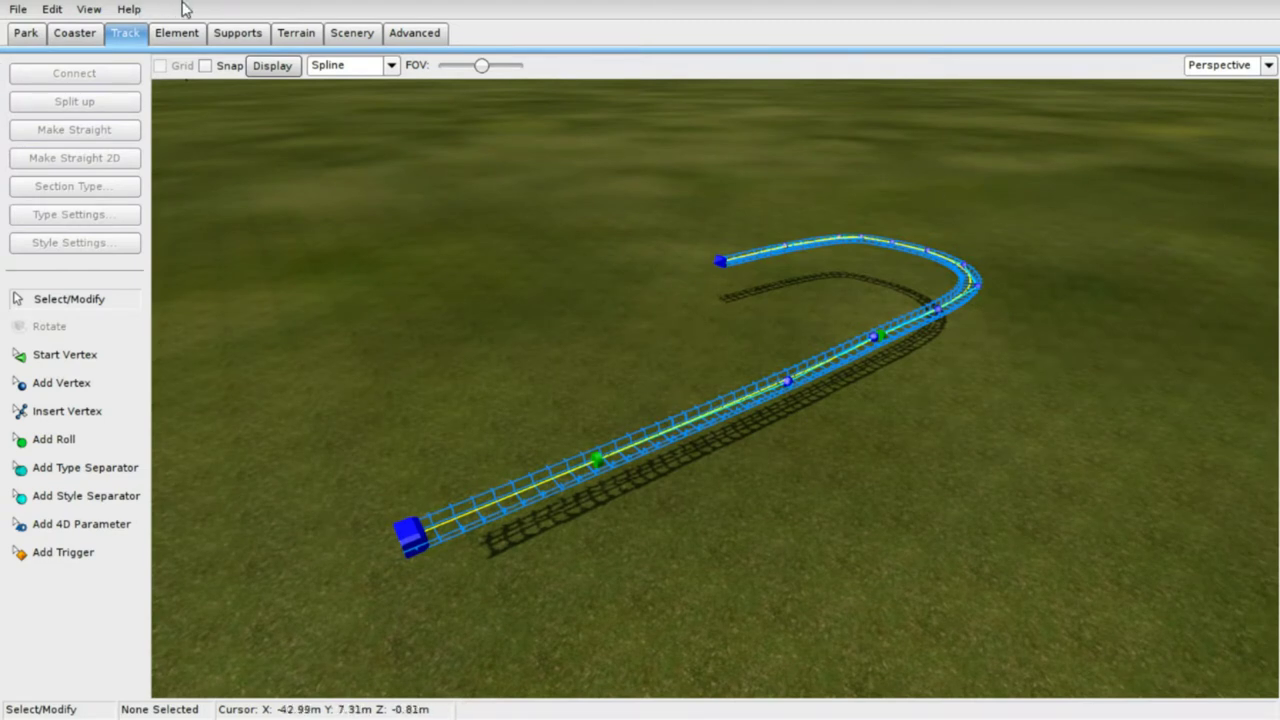
- Select the whole track section with all its vertices in the Top view and depump them repeatedly until the U-turn is smooth
left_click(178, 33)
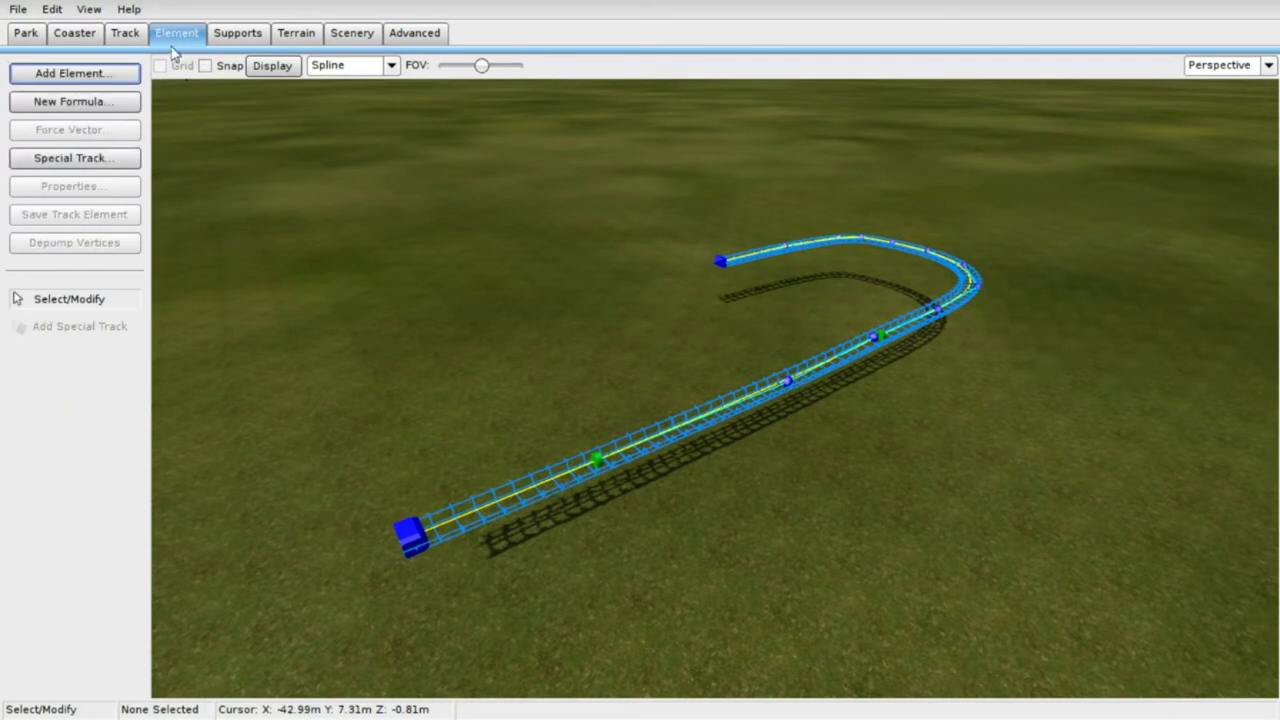
left_click(1268, 65)
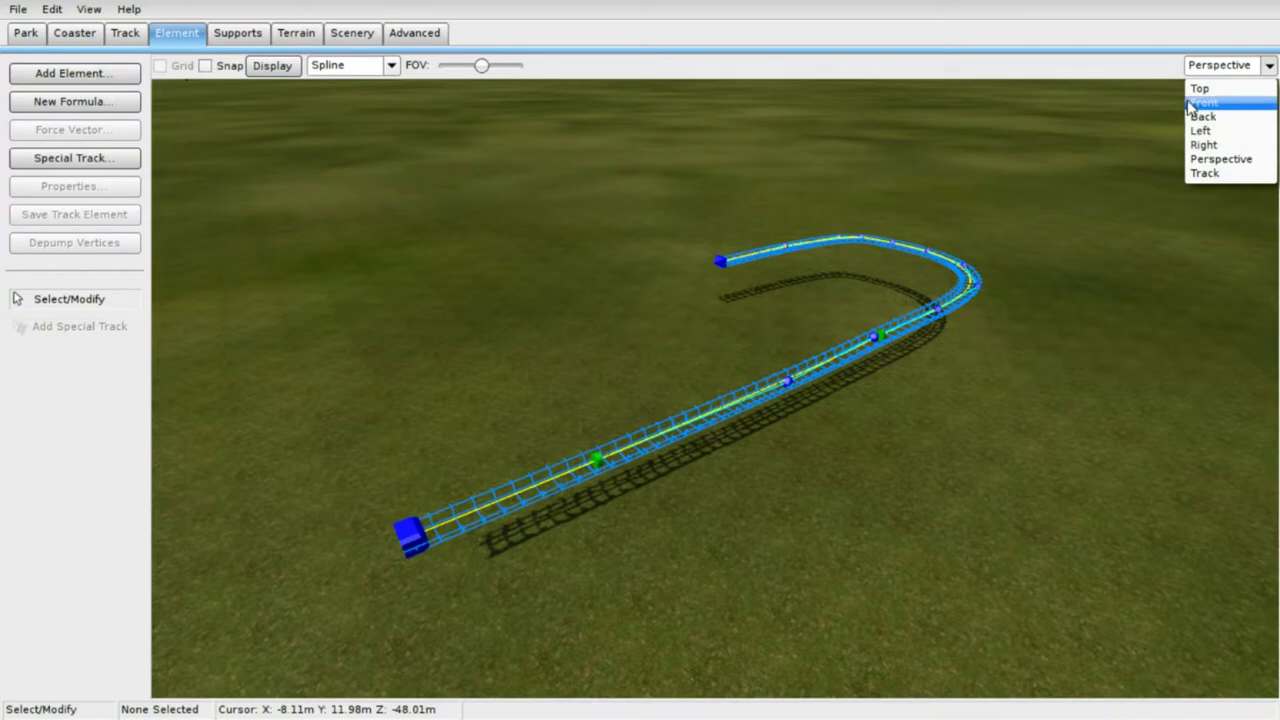
left_click(1200, 89)
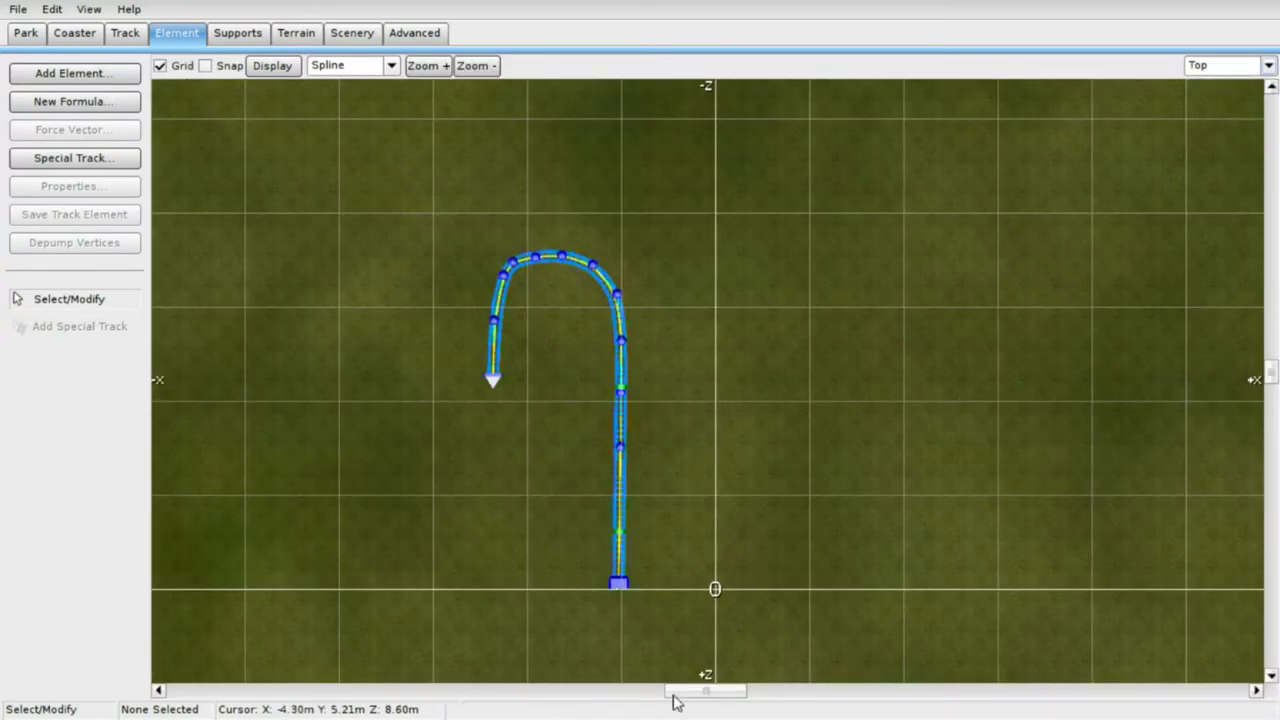
left_click_drag(745, 593, 532, 568)
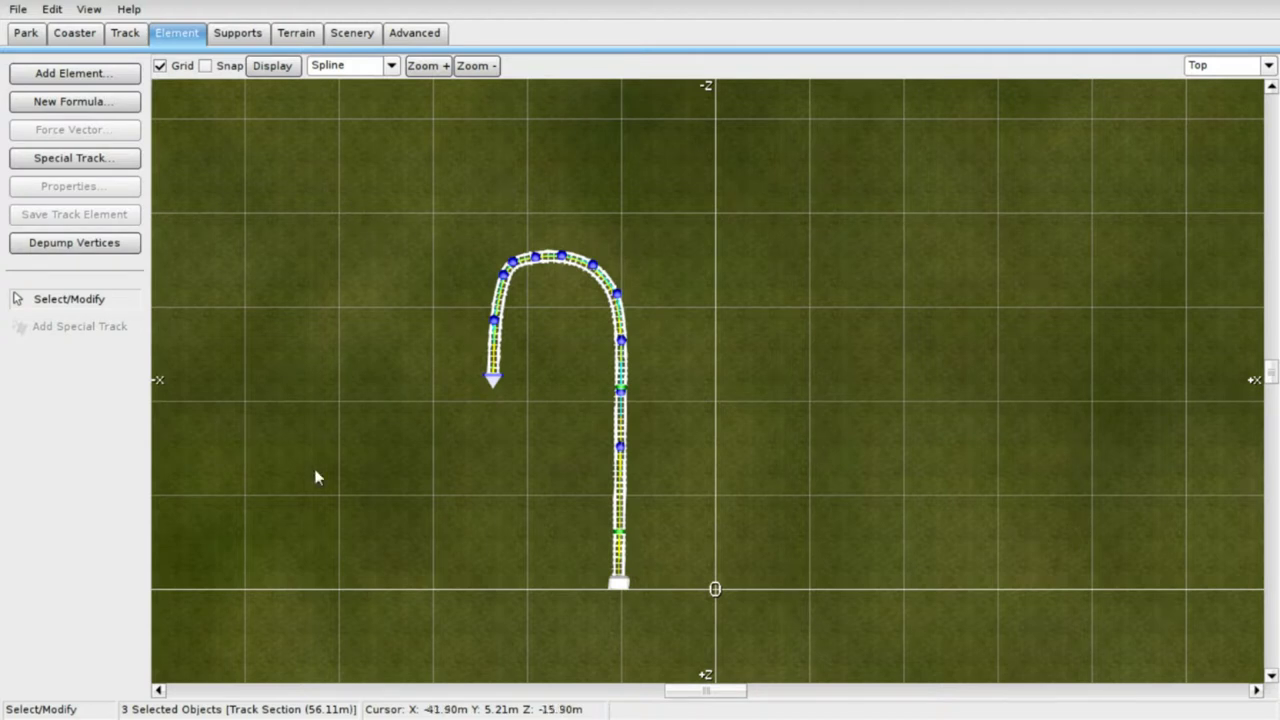
left_click_drag(352, 202, 655, 581)
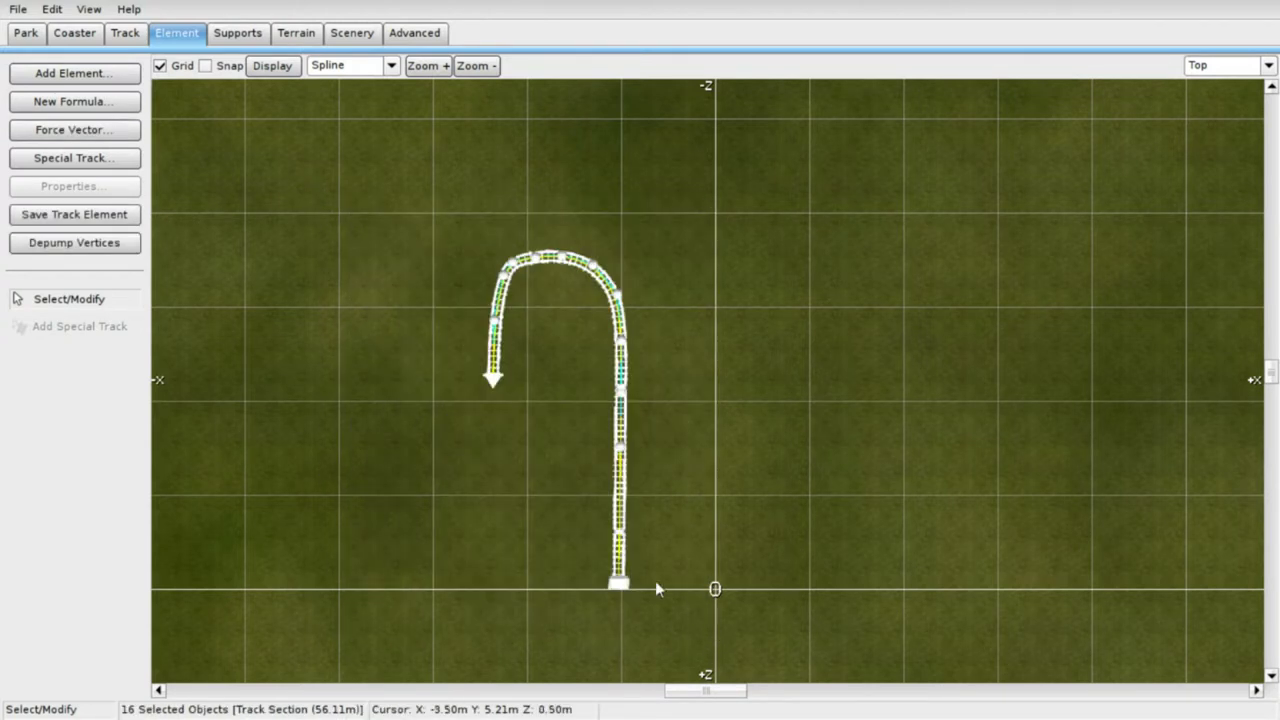
left_click(97, 246)
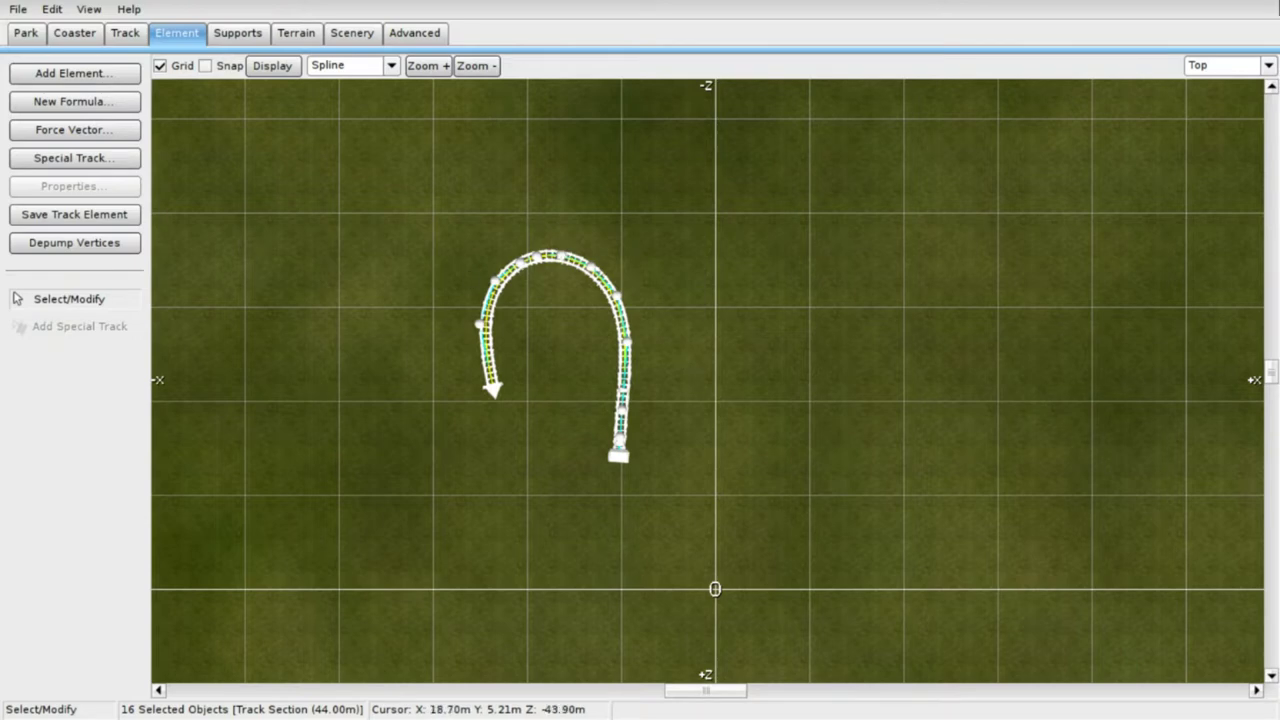
left_click(1081, 387)
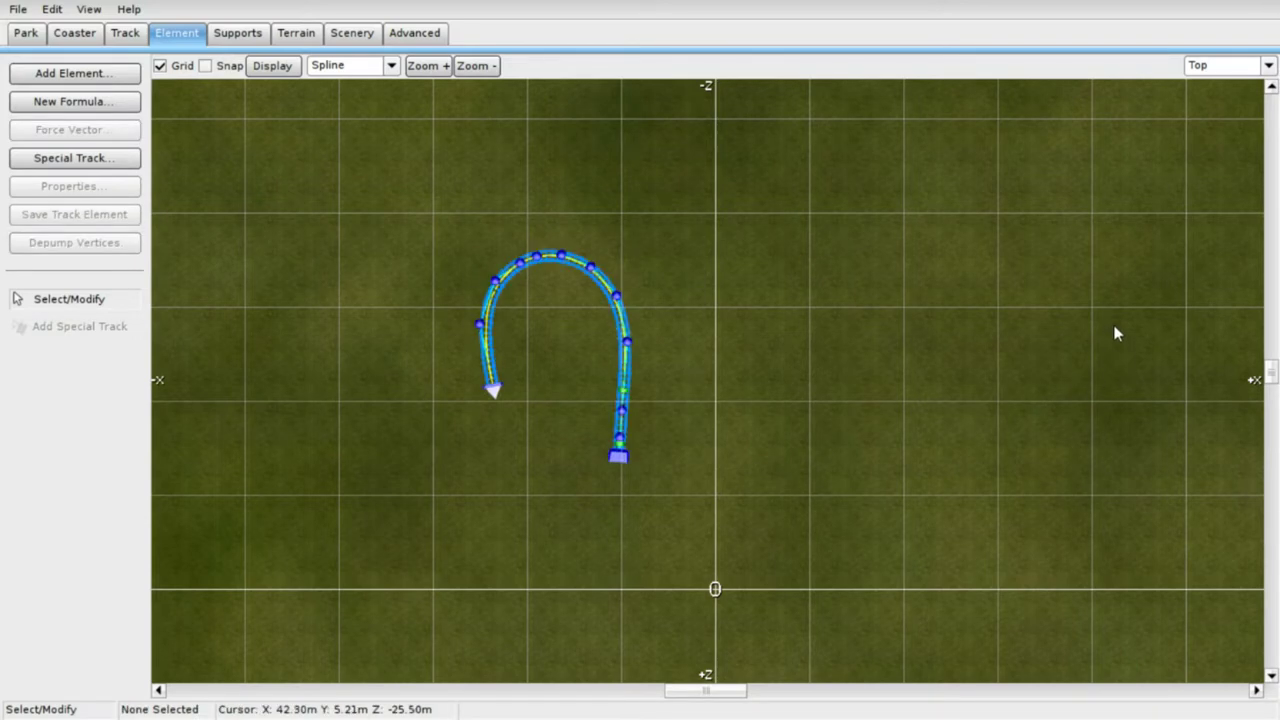
- Add three roll points in the Perspective view: near the U-turn's start, at its apex and near its far end
left_click(1268, 65)
left_click(1232, 163)
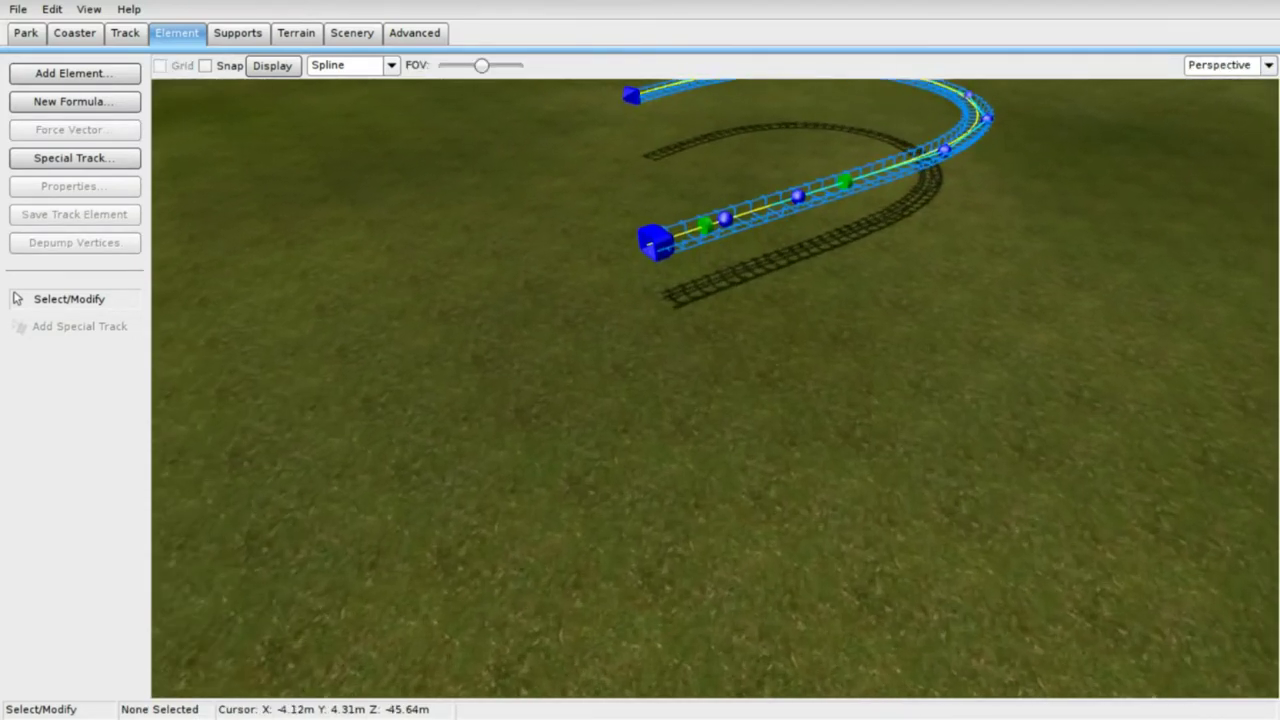
right_click_drag(667, 390, 667, 655)
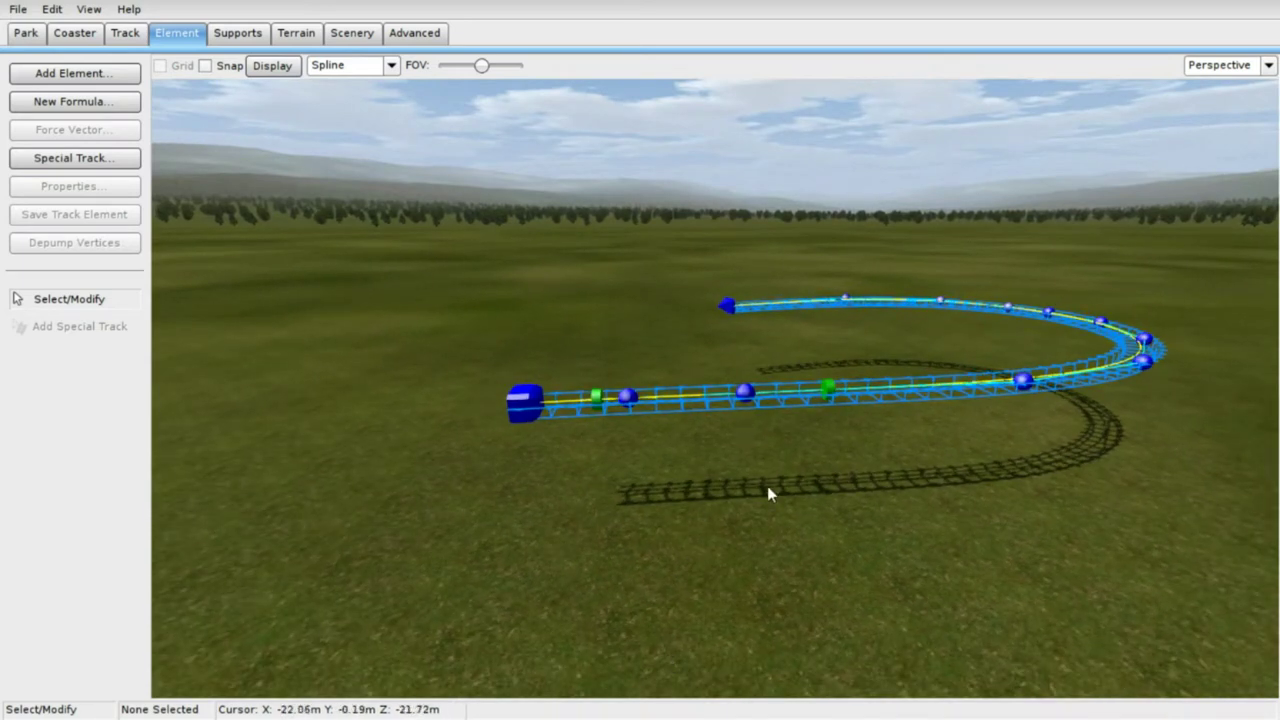
right_click_drag(837, 533, 740, 668)
right_click_drag(740, 600, 724, 620)
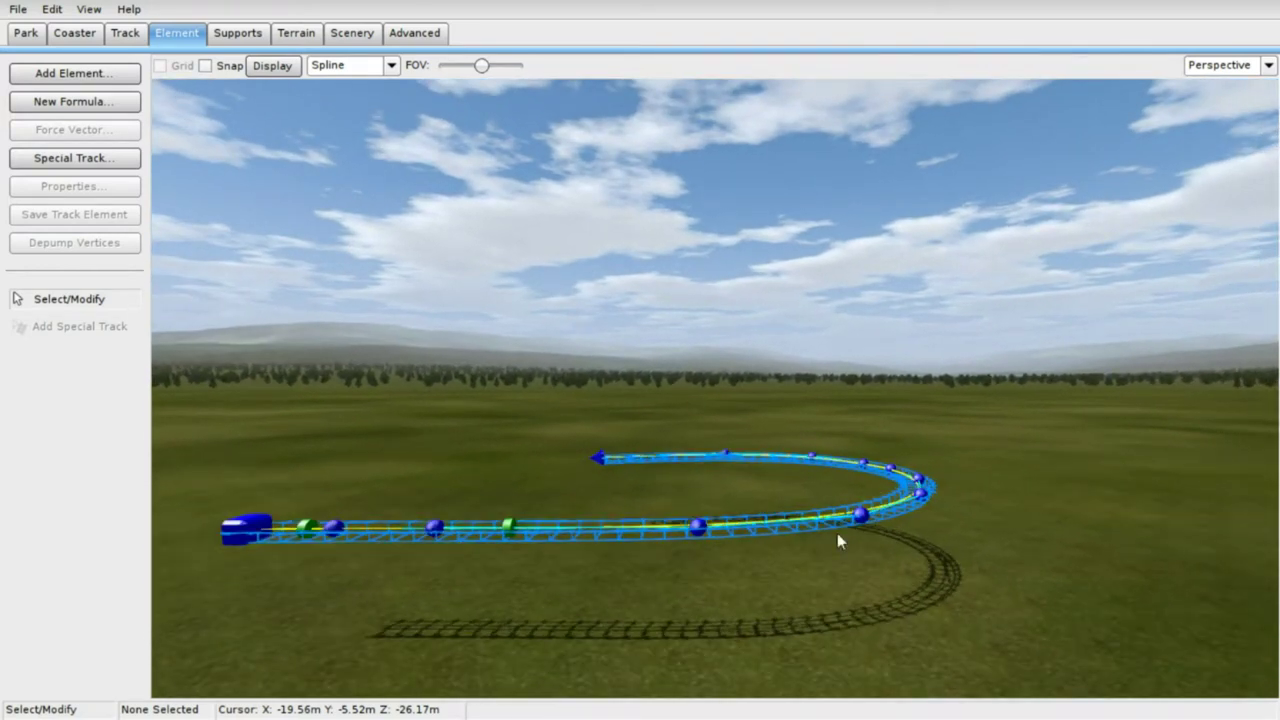
right_click_drag(823, 539, 812, 576)
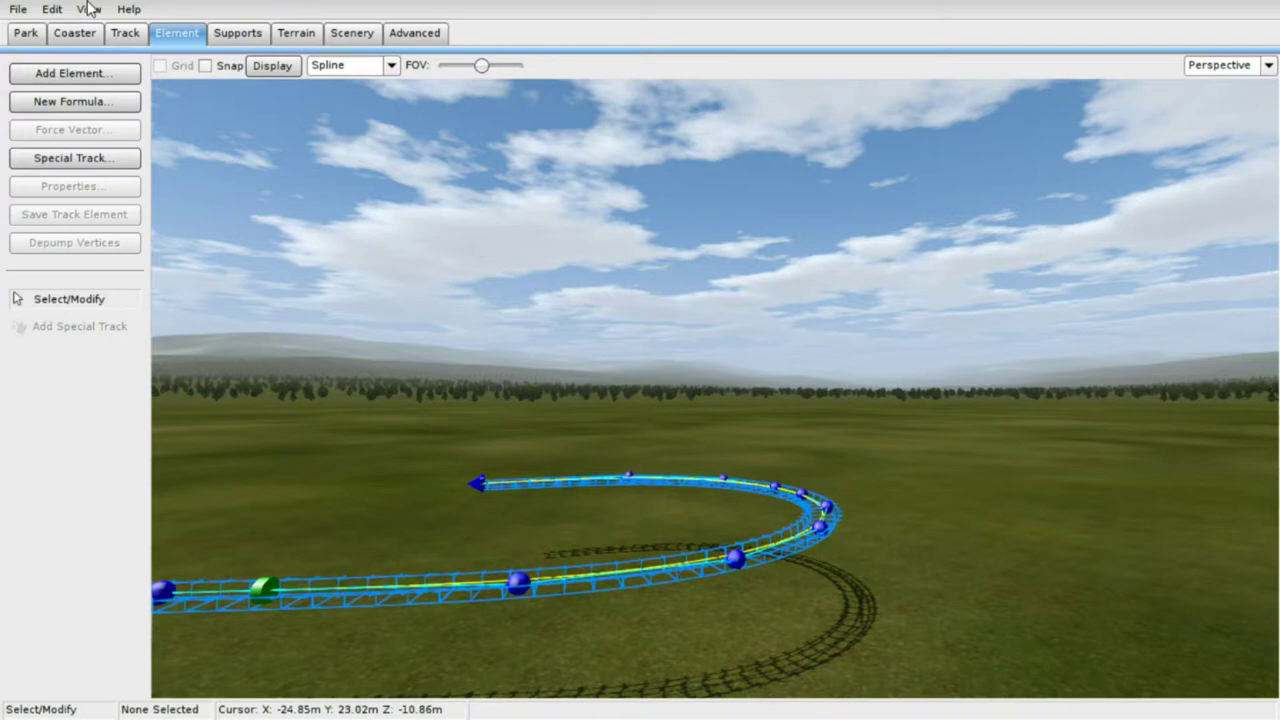
left_click(130, 33)
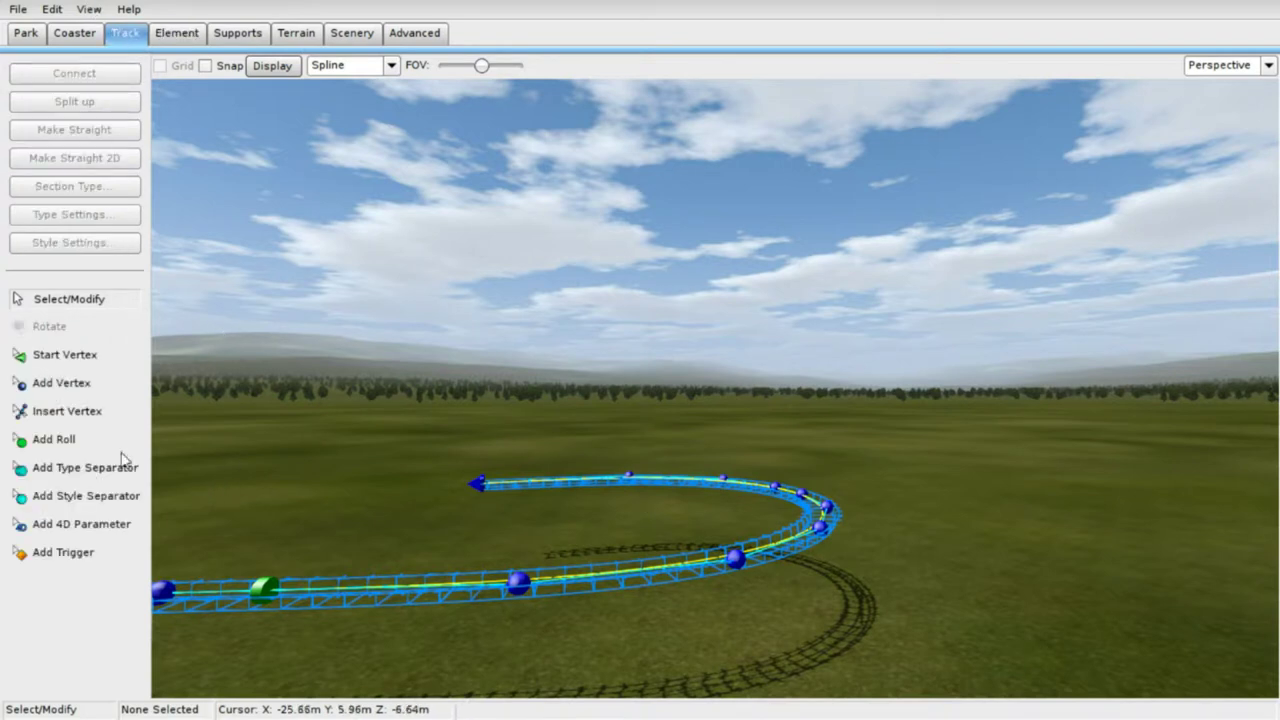
left_click(91, 447)
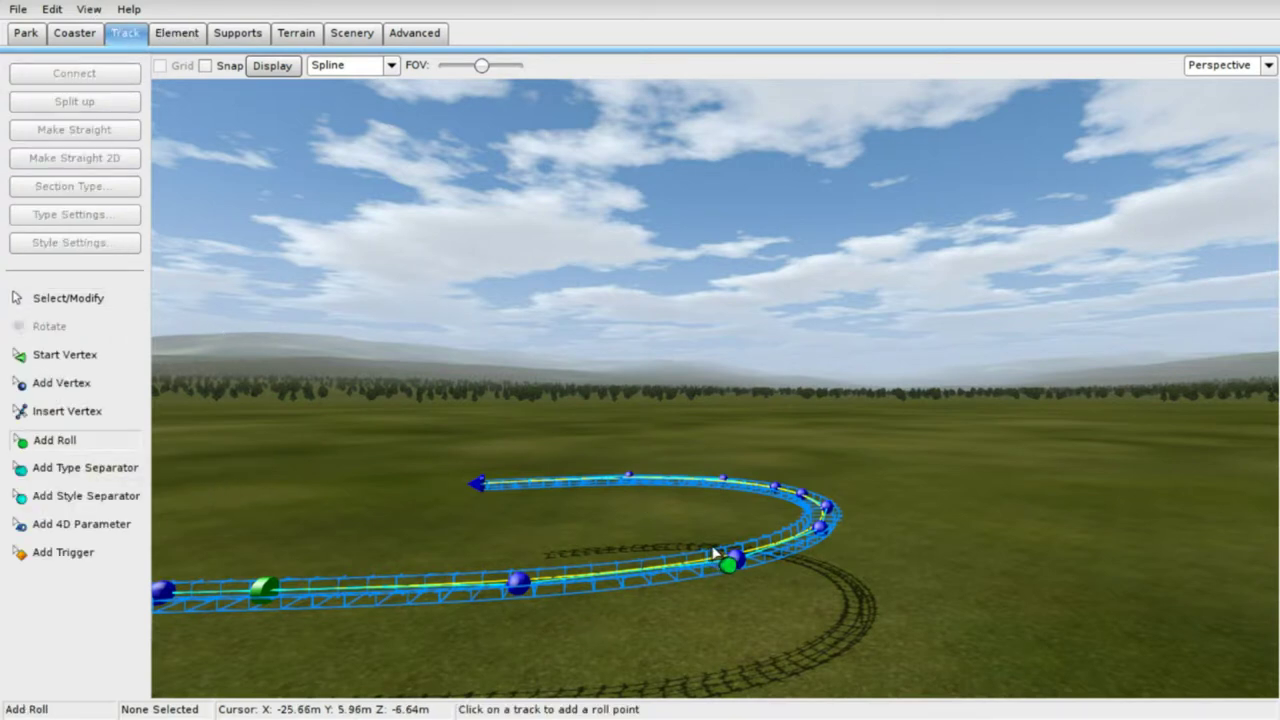
left_click(752, 546)
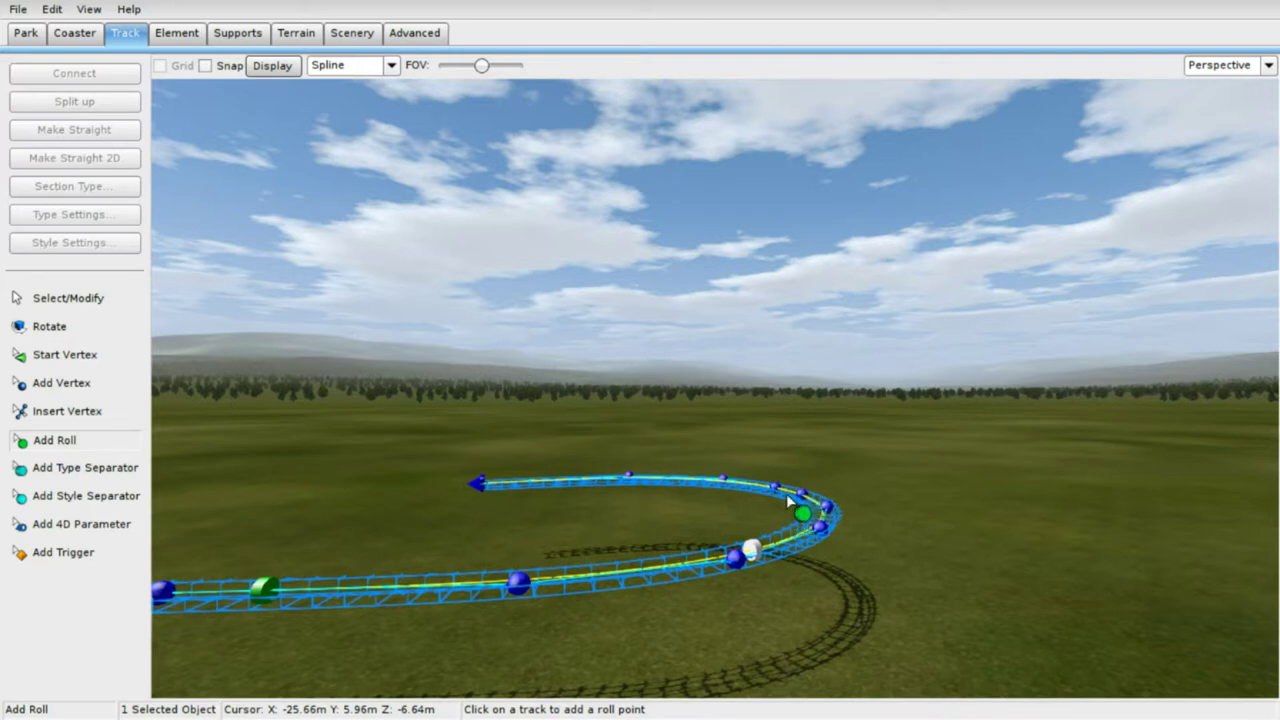
left_click(786, 493)
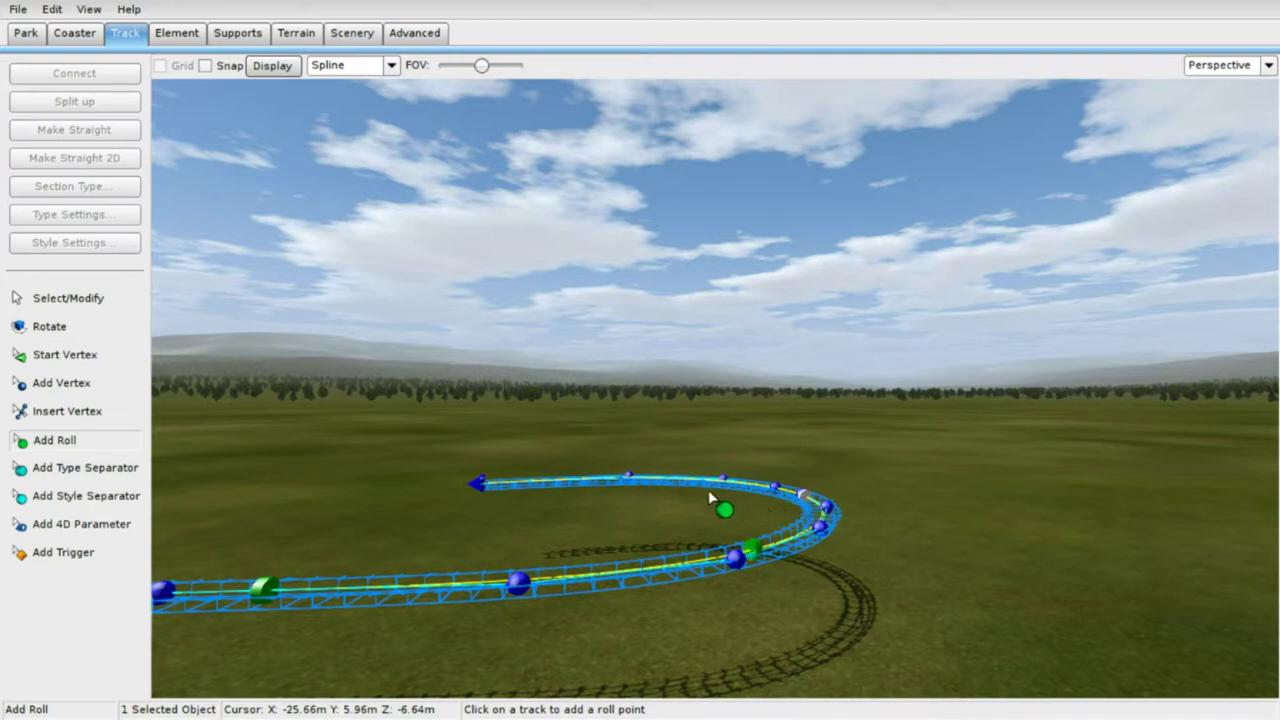
left_click(595, 472)
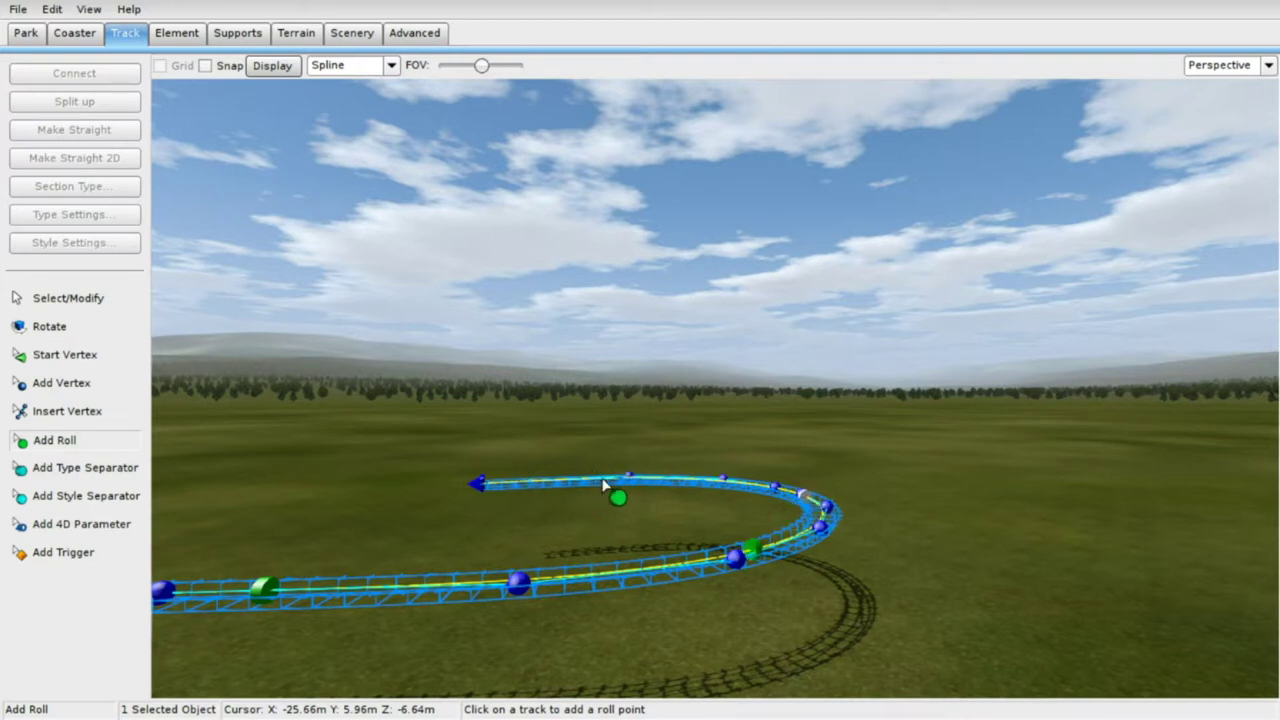
- Apply No Lat. G-Force to the roll points at the U-turn's start and apex, closing each Roll Point dialog
left_click(126, 302)
double_click(750, 550)
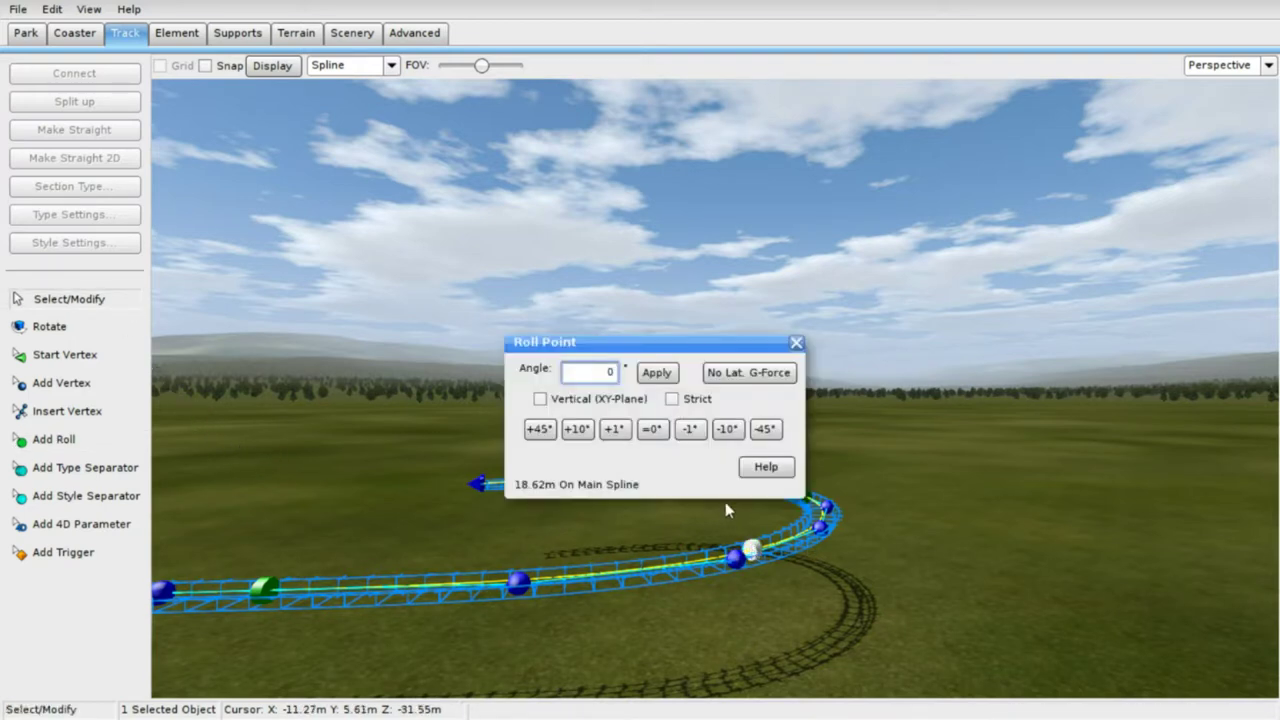
left_click(787, 375)
left_click(796, 343)
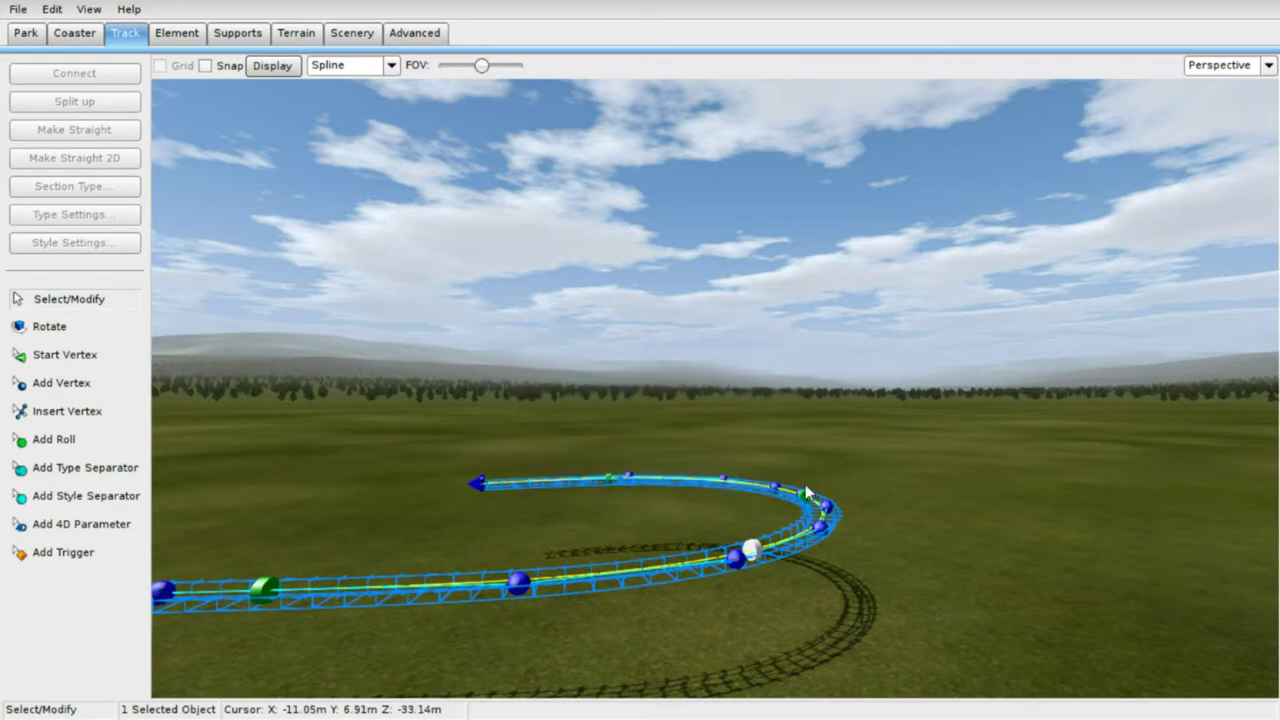
left_click(804, 489)
double_click(804, 497)
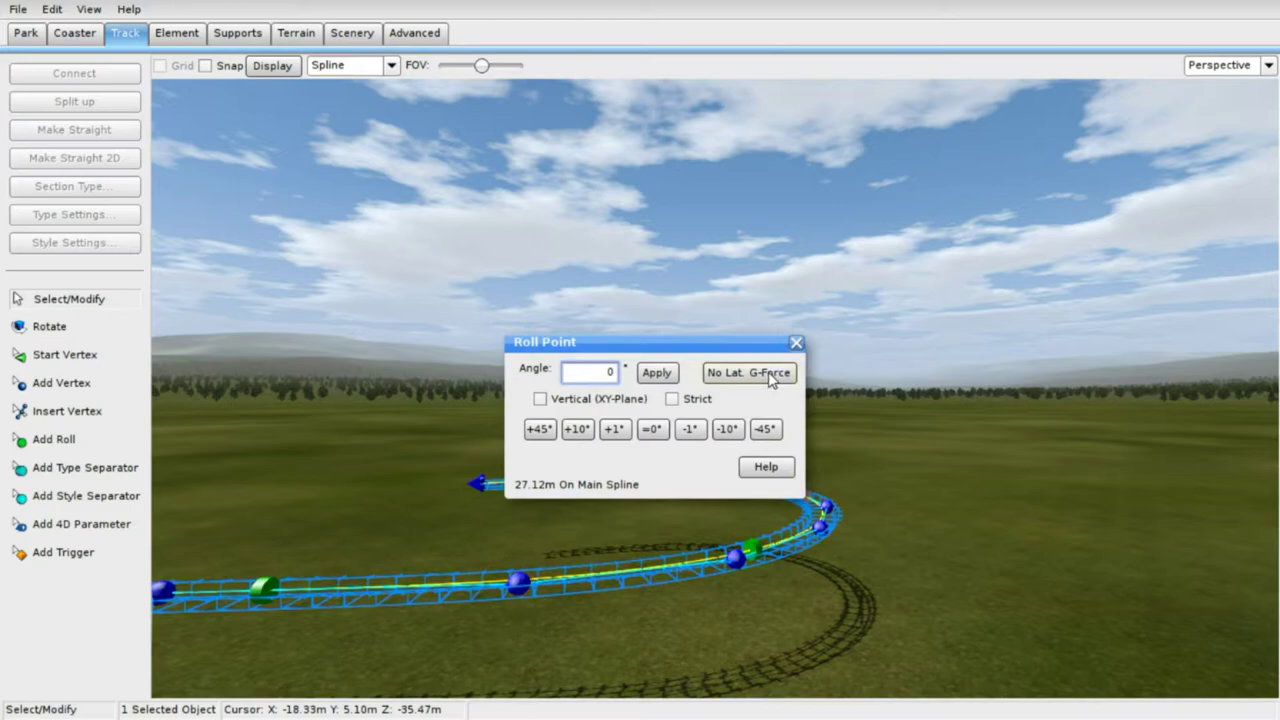
left_click(796, 344)
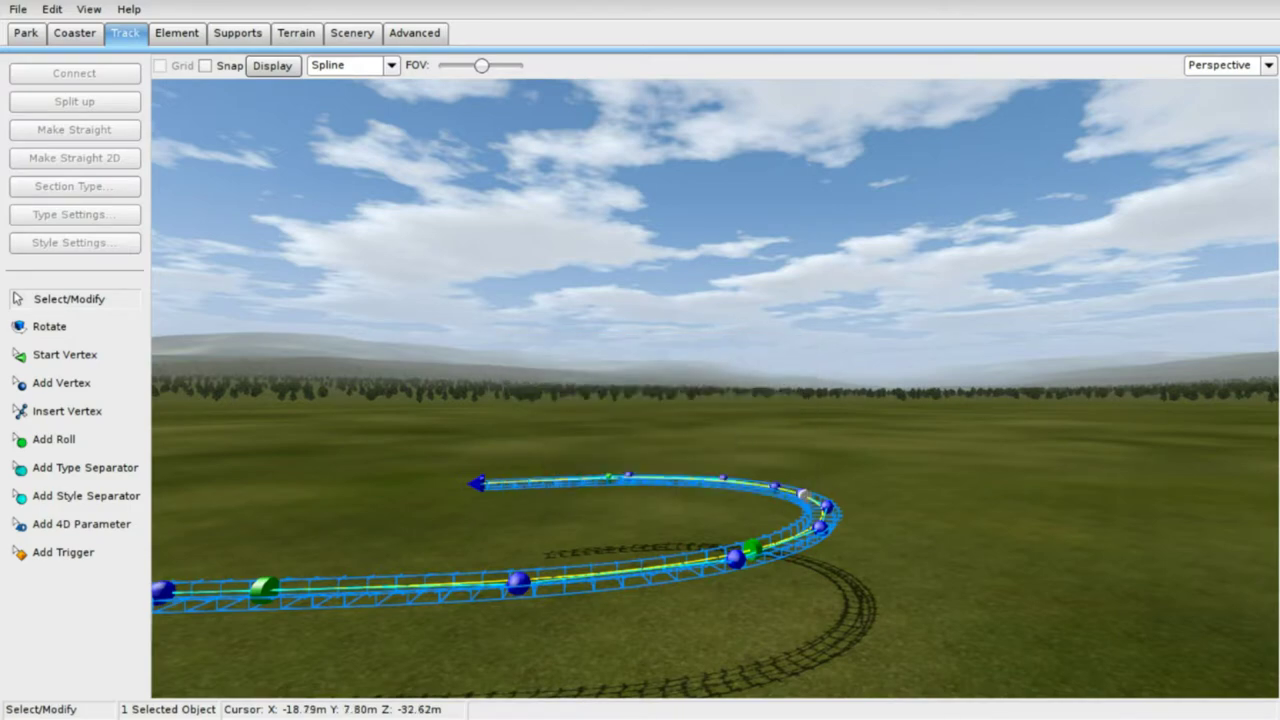
- Switch the track line display mode to Speed Comb
key("w")
right_click_drag(798, 348, 800, 482)
key("s")
key("w")
right_click_drag(720, 545, 611, 340)
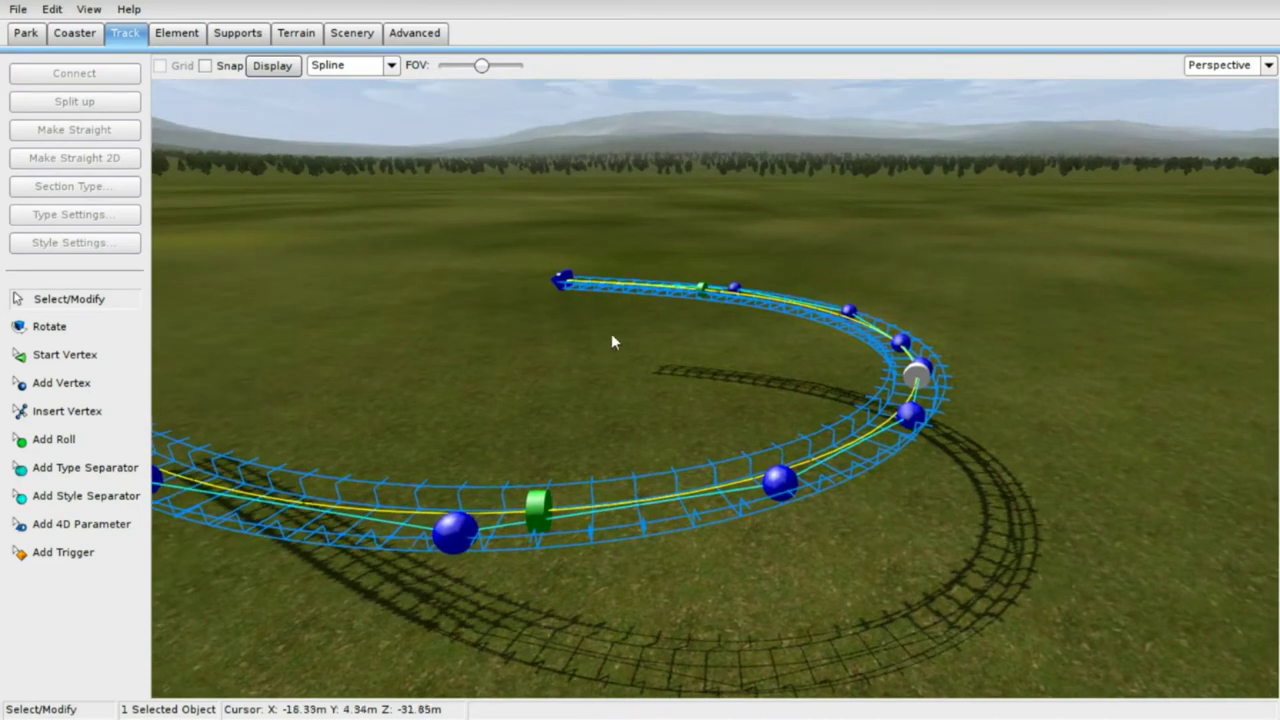
left_click(391, 66)
left_click(369, 160)
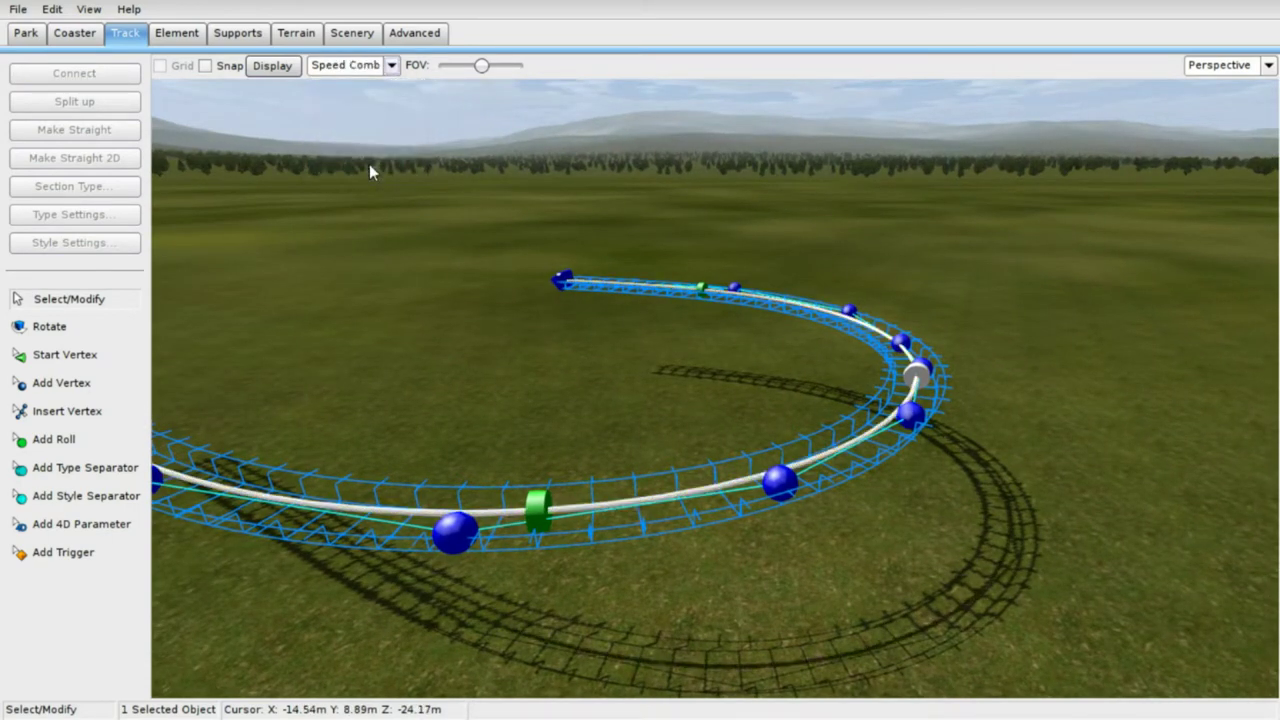
- Examine the U-turn's shape, roll points and speed comb line from several angles
right_click_drag(455, 393, 560, 402)
key("a")
key("s")
key("d")
key("w")
key("s")
key("w")
key("a")
right_click_drag(470, 325, 452, 366)
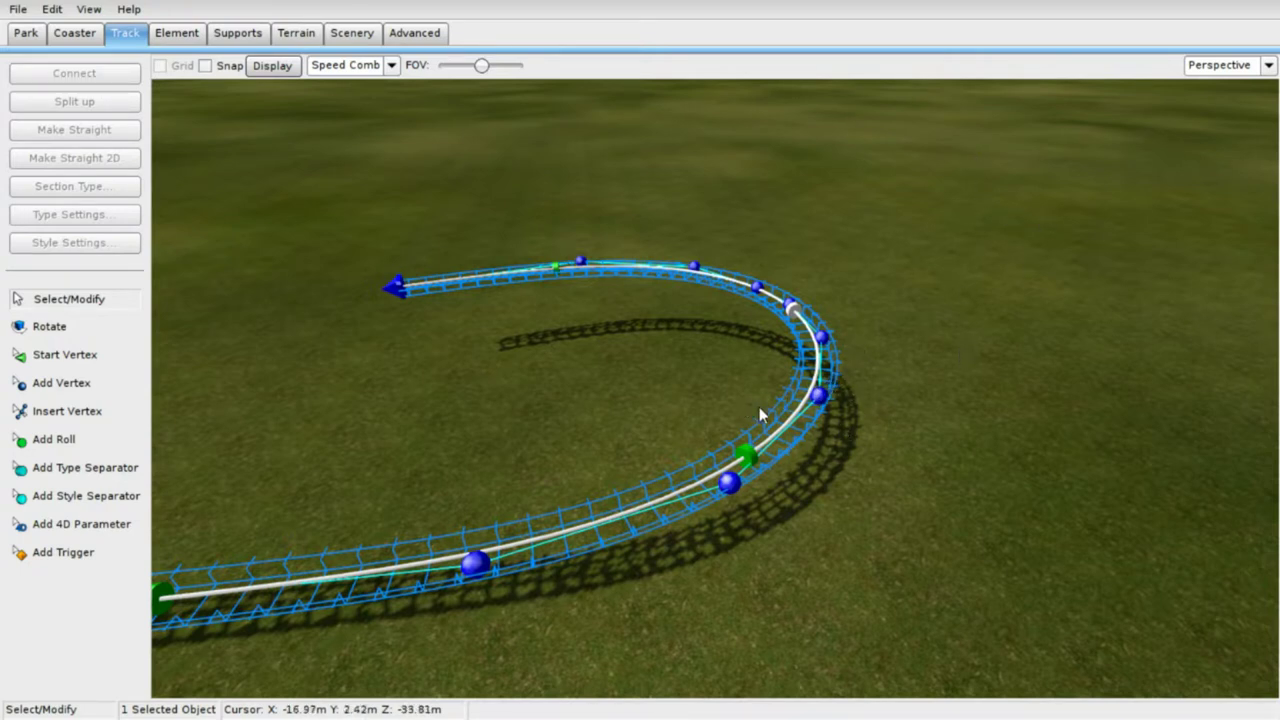
key("s")
right_click_drag(759, 407, 742, 346)
key("w")
key("a")
key("s")
key("w")
key("d")
key("s")
key("a")
key("d")
key("s")
key("w")
key("a")
key("s")
key("s")
key("d")
key("w")
key("d")
key("a")
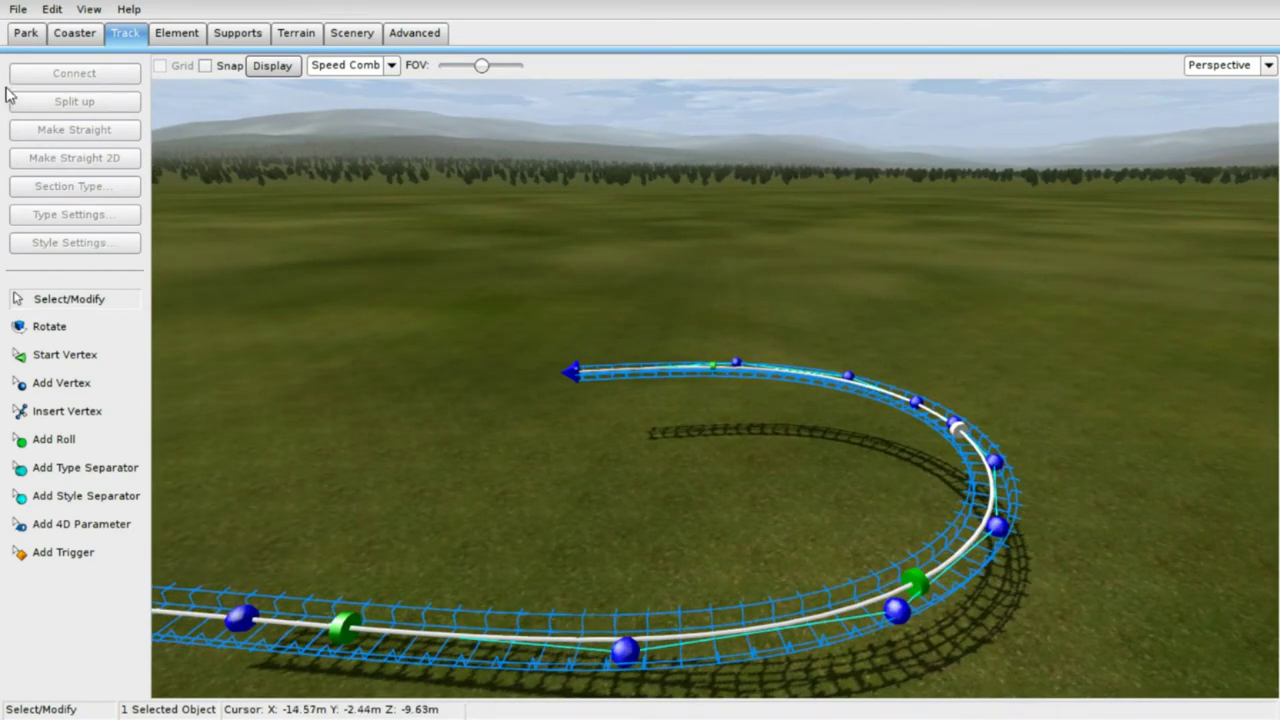
- Place a Switch Track Fork special track in the open area near the ends of the U-turn
left_click(191, 36)
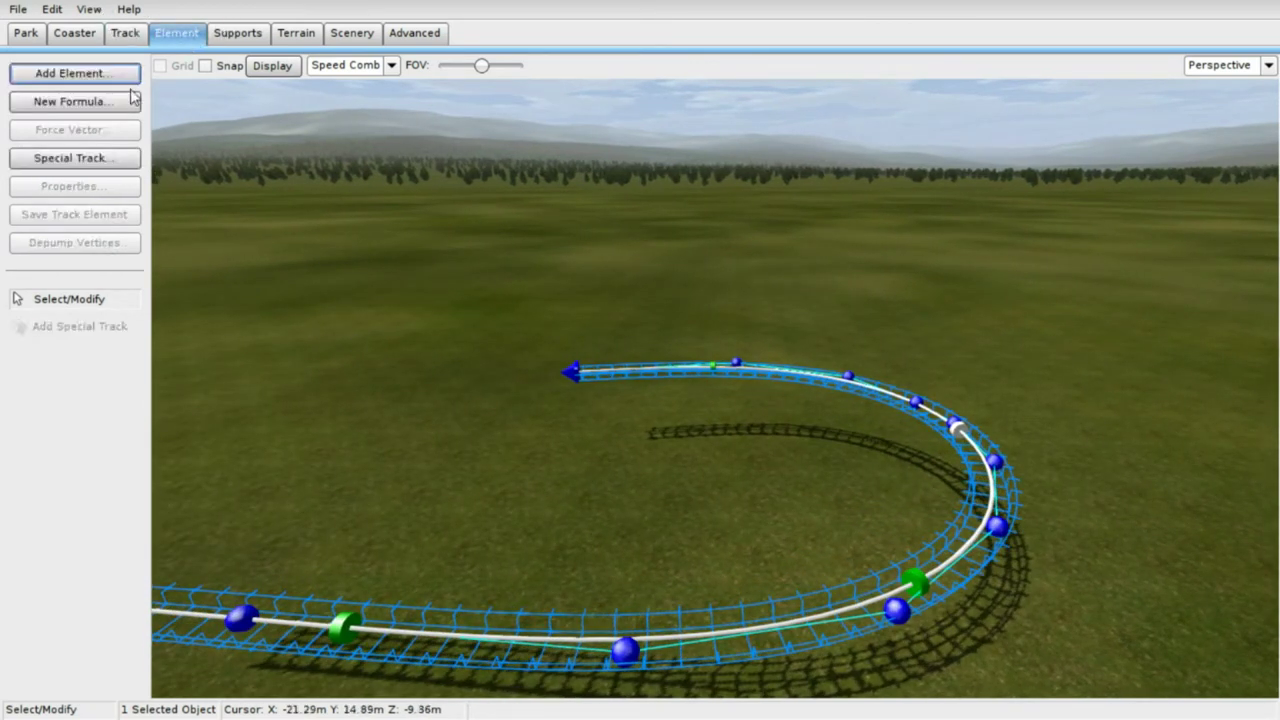
left_click(88, 162)
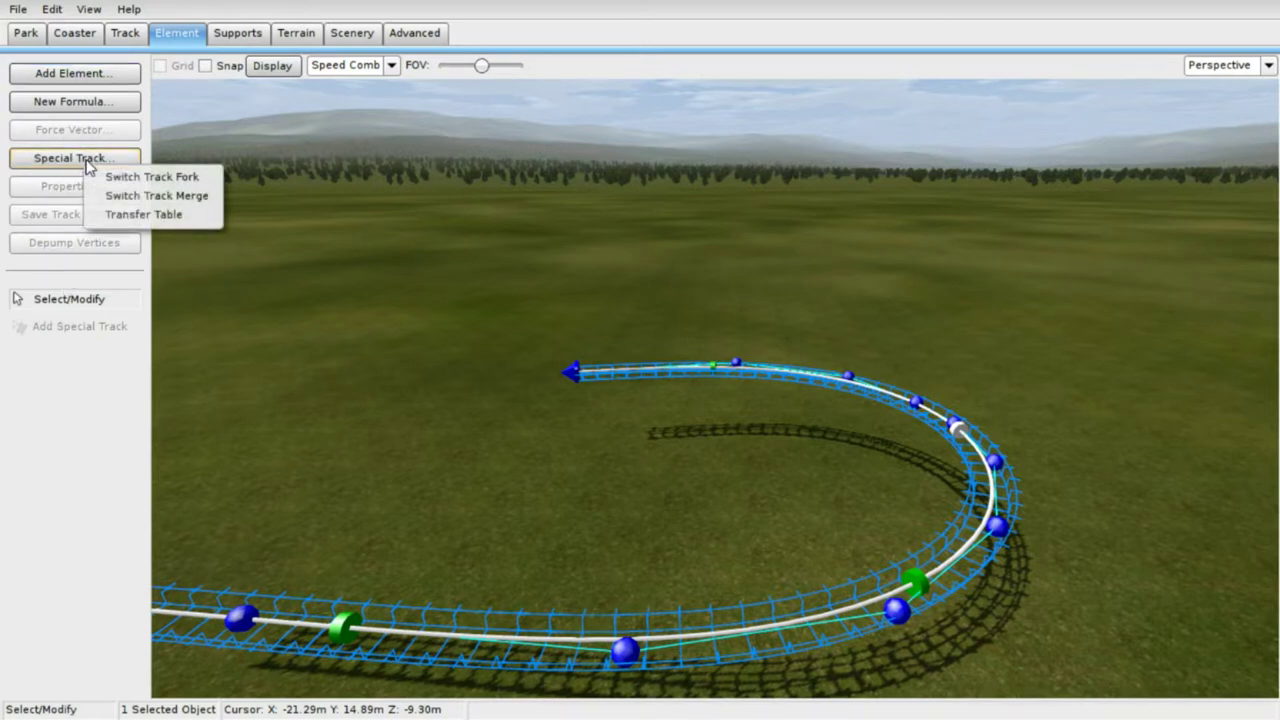
left_click(143, 178)
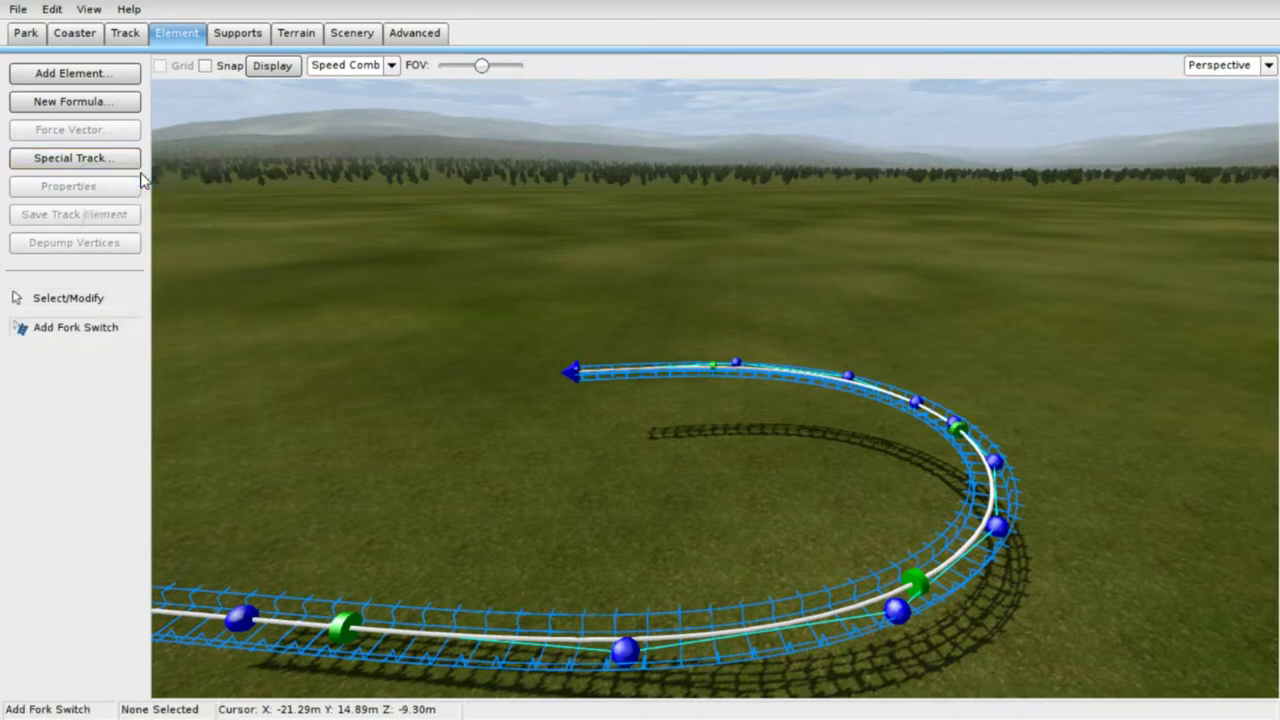
mouse_move(786, 482)
right_mouse_down()
mouse_move(790, 400)
mouse_move(784, 482)
right_mouse_up()
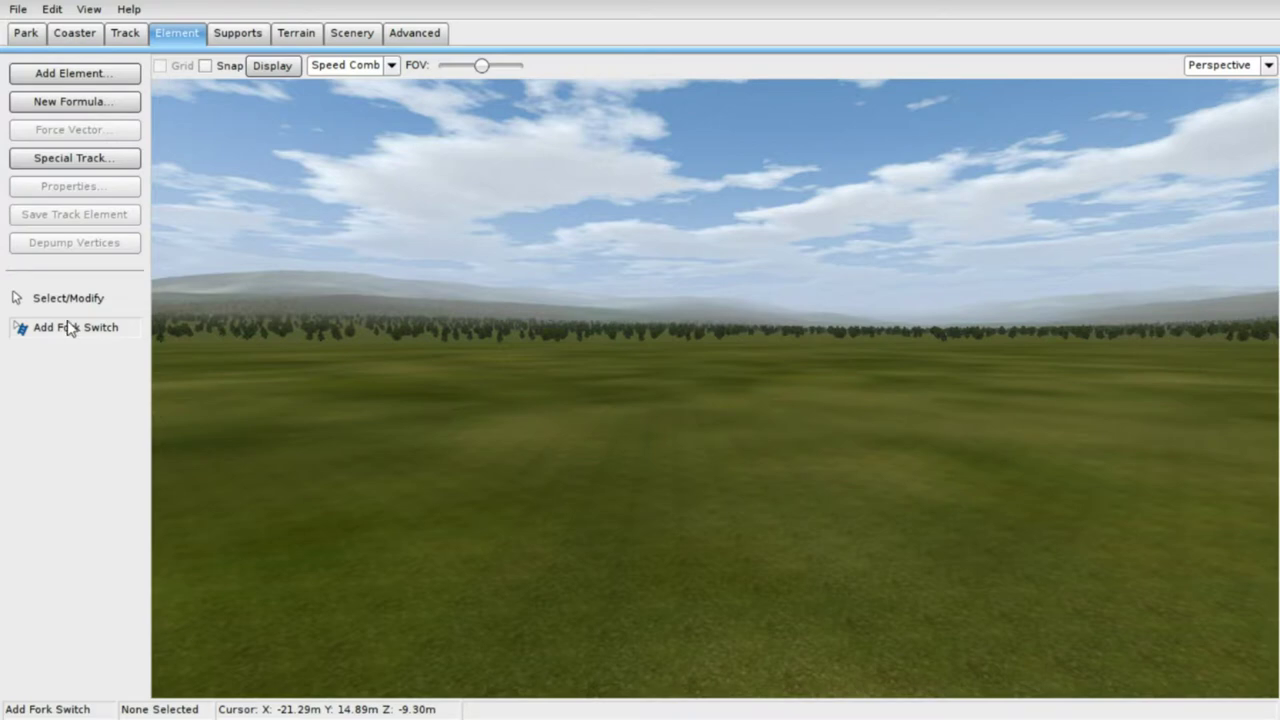
left_click(736, 455)
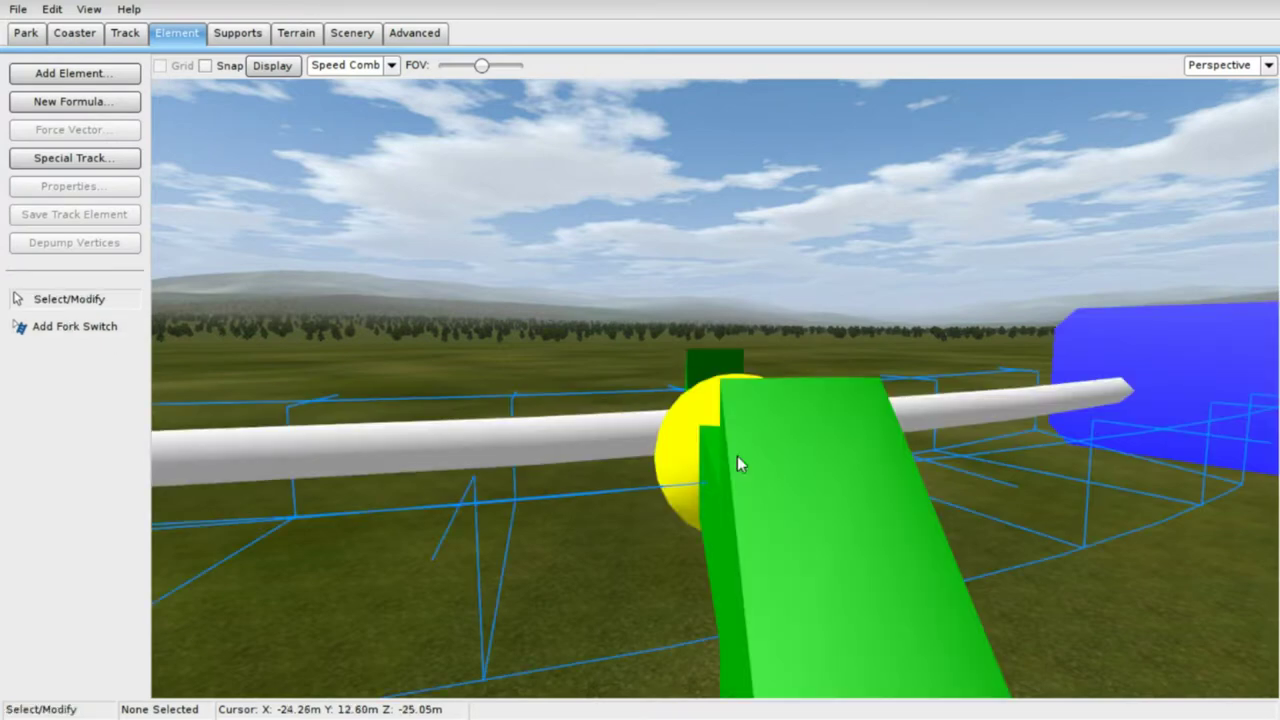
- Examine the new fork switch and its branches from several angles
right_click_drag(737, 455, 710, 475)
key("s")
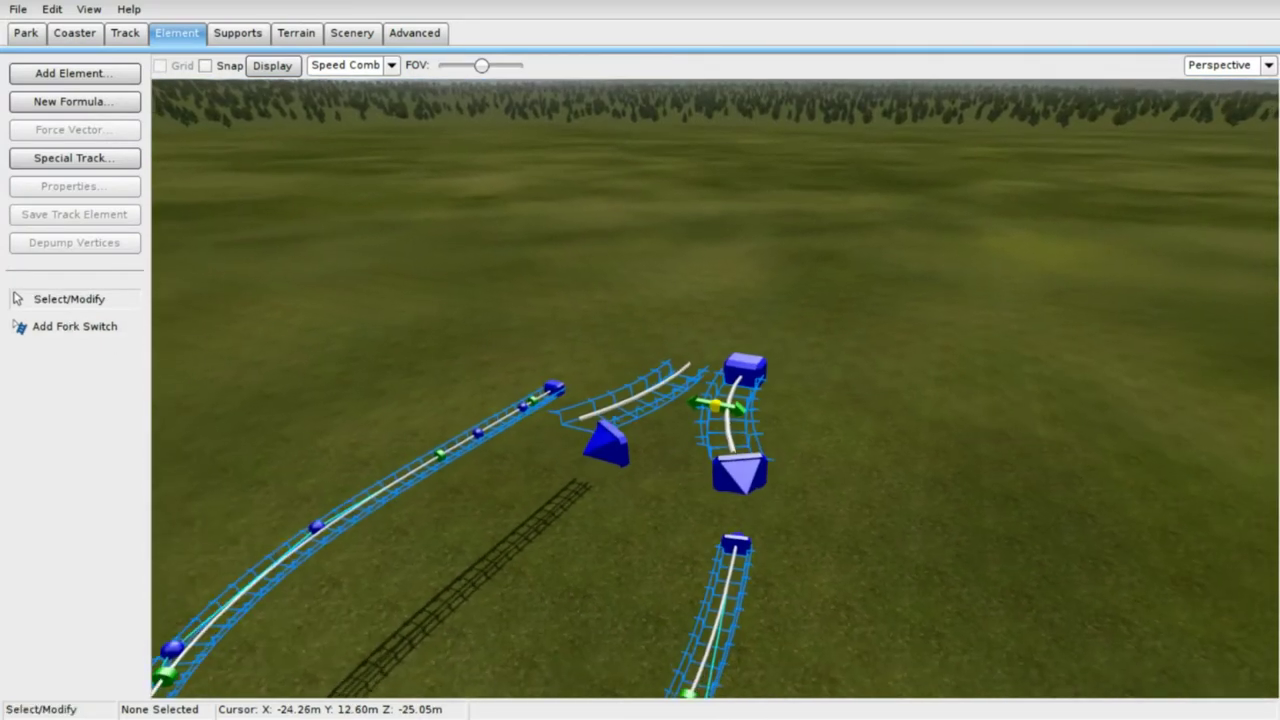
key("w")
key("w")
key("a")
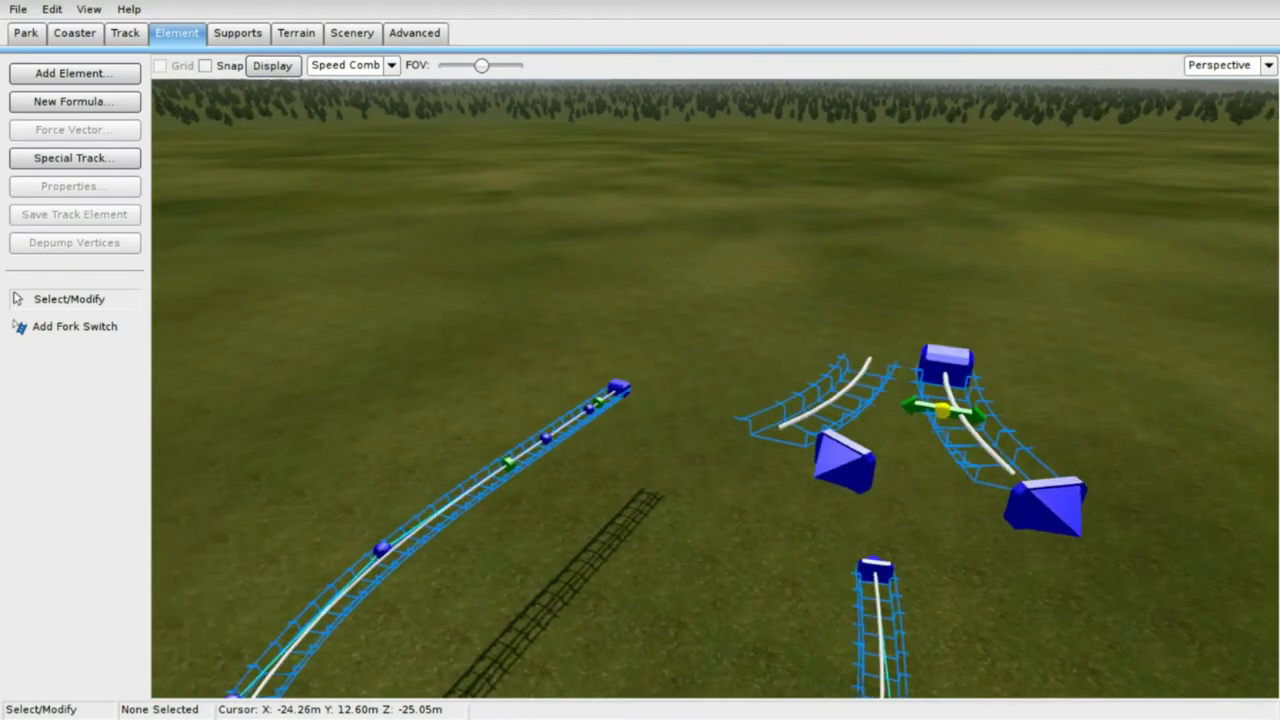
key("s")
key("w")
key("s")
key("d")
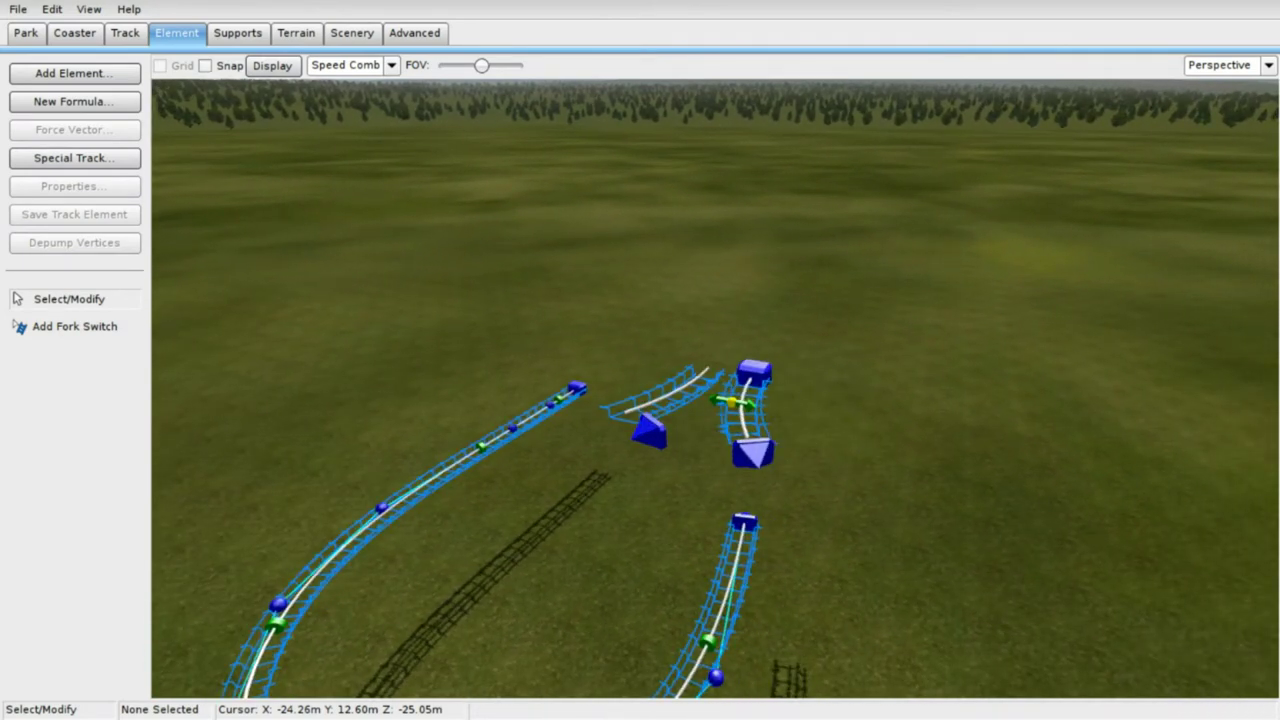
right_click_drag(710, 475, 860, 435)
key("s")
key("w")
key("a")
right_click_drag(737, 455, 737, 455)
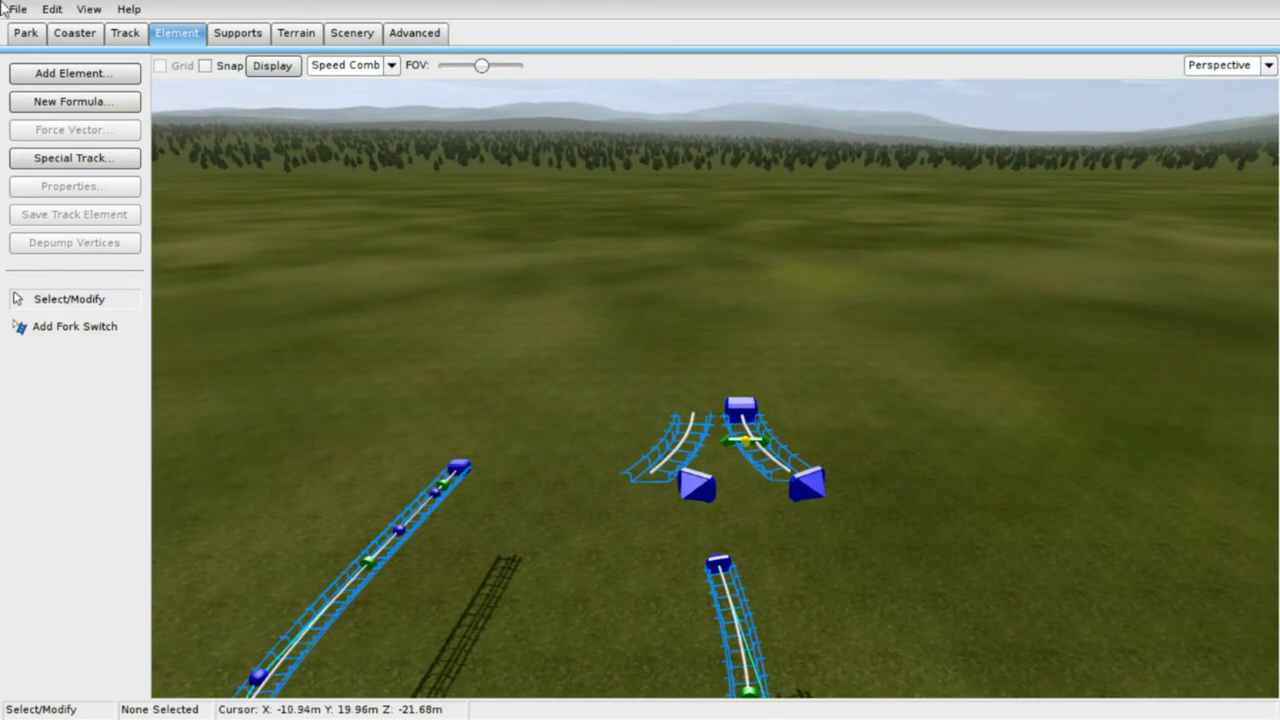
- Place a Switch Track Merge special track beside the fork switch
left_click(103, 159)
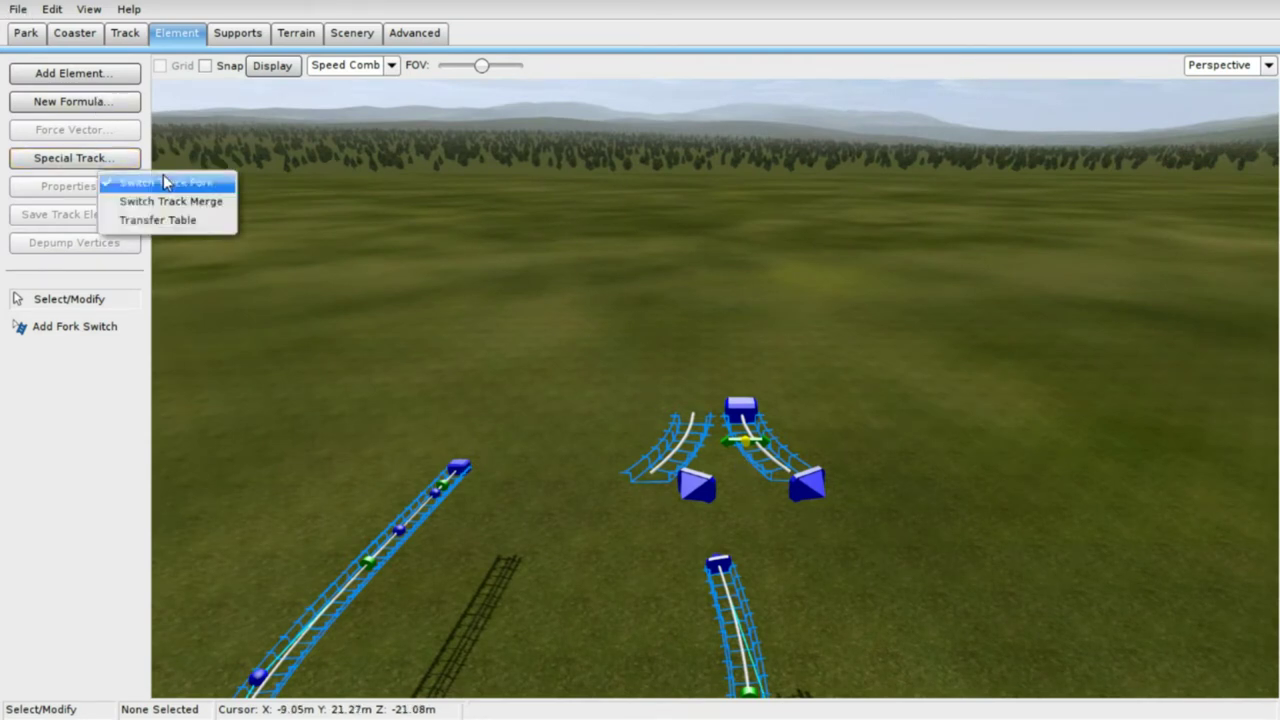
left_click(167, 202)
right_click_drag(606, 309, 550, 290)
left_click(590, 340)
- Examine the merge switch and compare its layout with the fork switch
key("d")
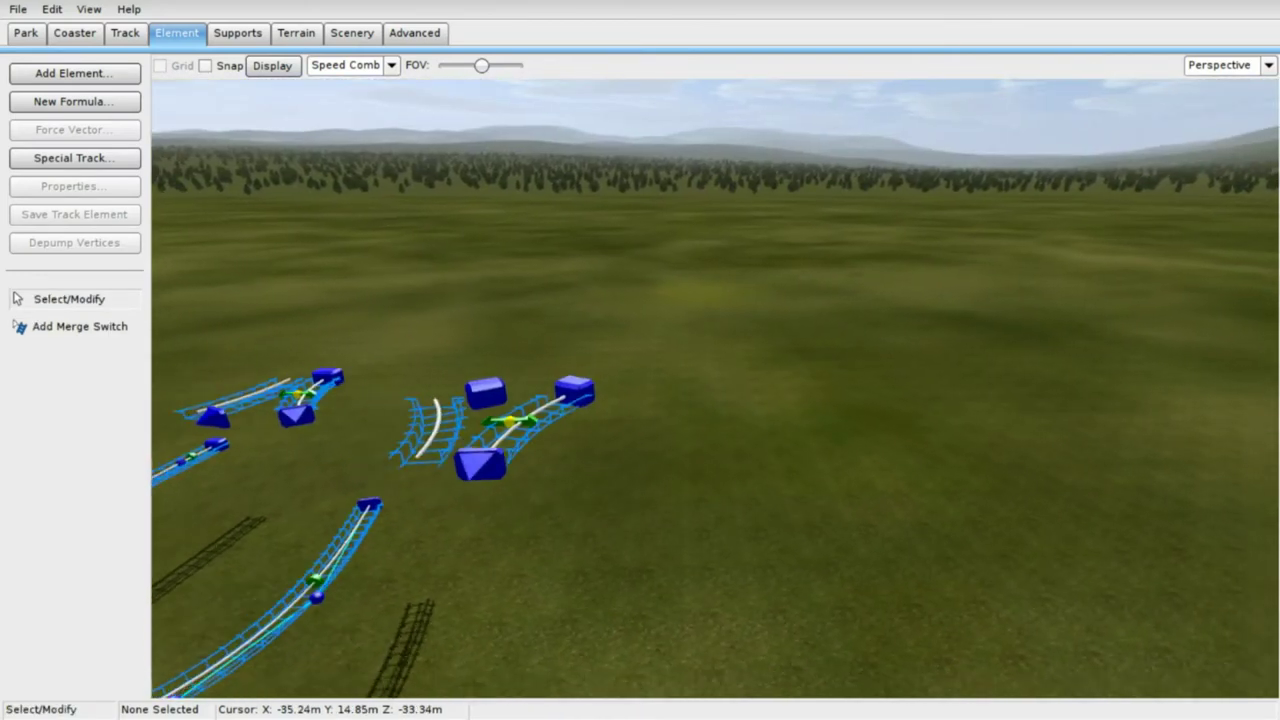
key("s")
key("w")
key("d")
key("a")
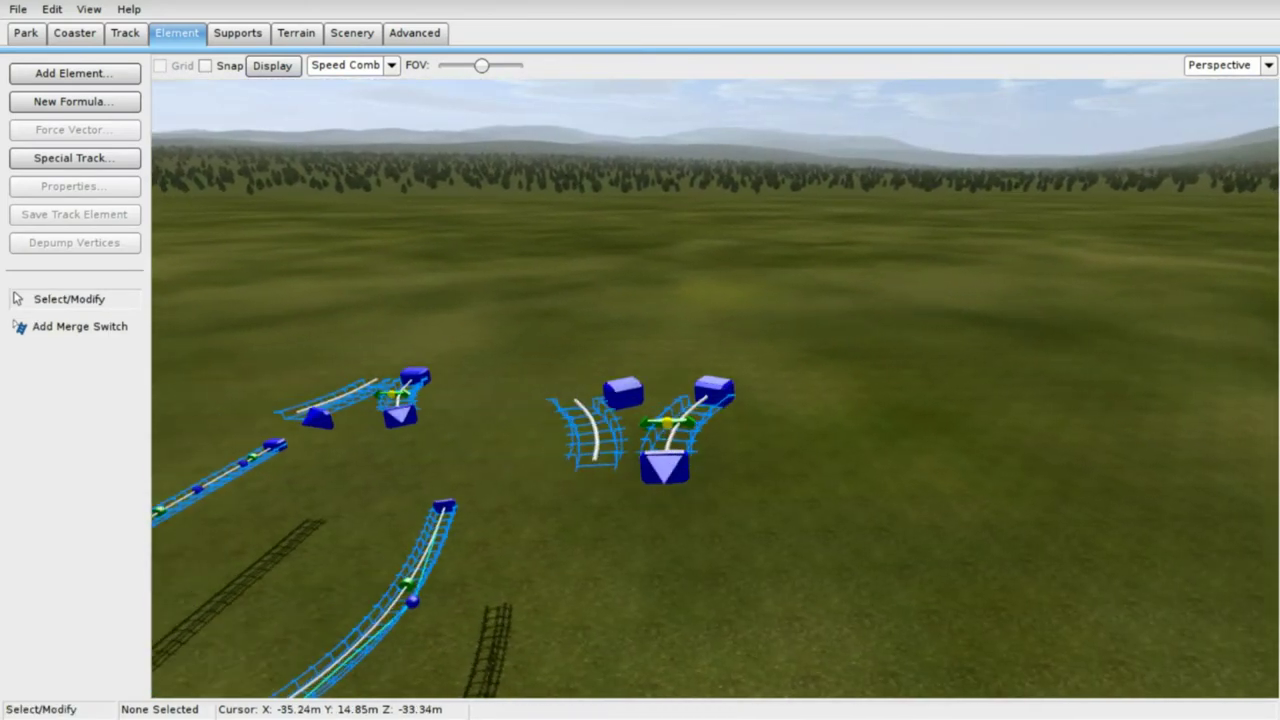
key("s")
key("d")
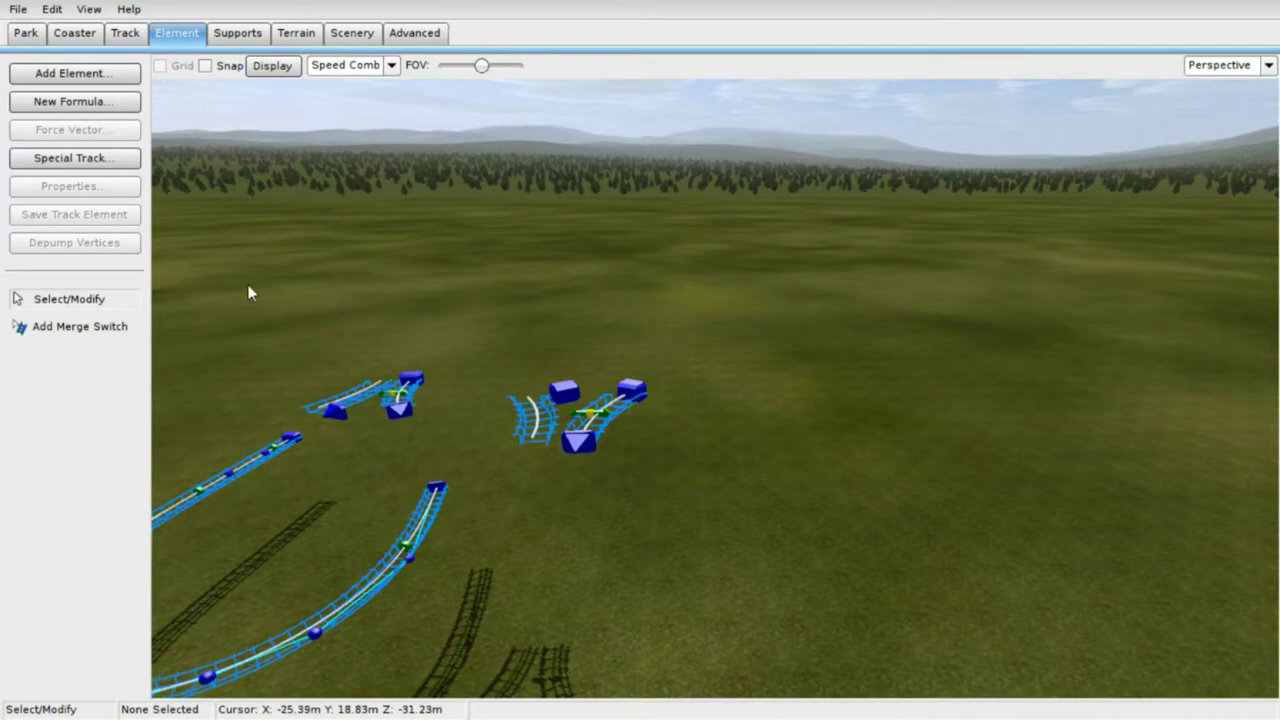
- Place a Transfer Table special track in the open area beyond the merge switch
left_click(116, 162)
left_click(210, 221)
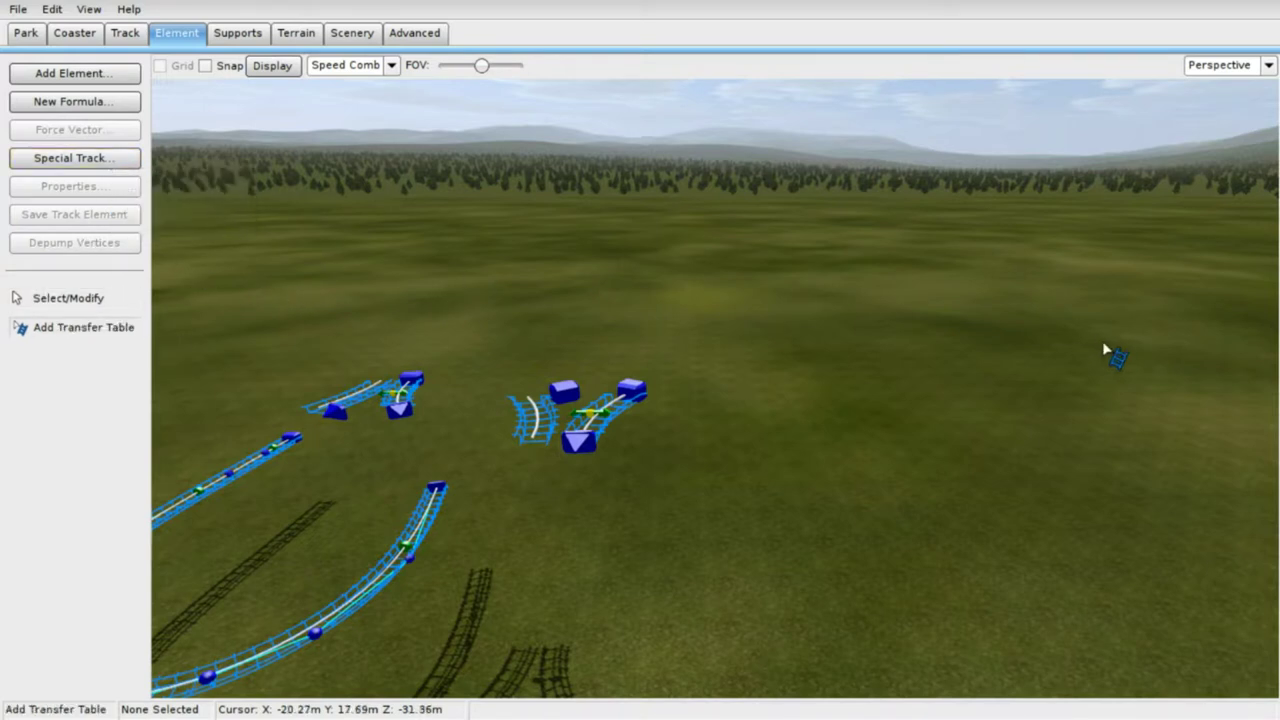
left_click(806, 441)
- Examine the transfer table with its storage track and open connection ends from several angles
right_click_drag(806, 441, 690, 520)
scroll(690, 520, "down", 1)
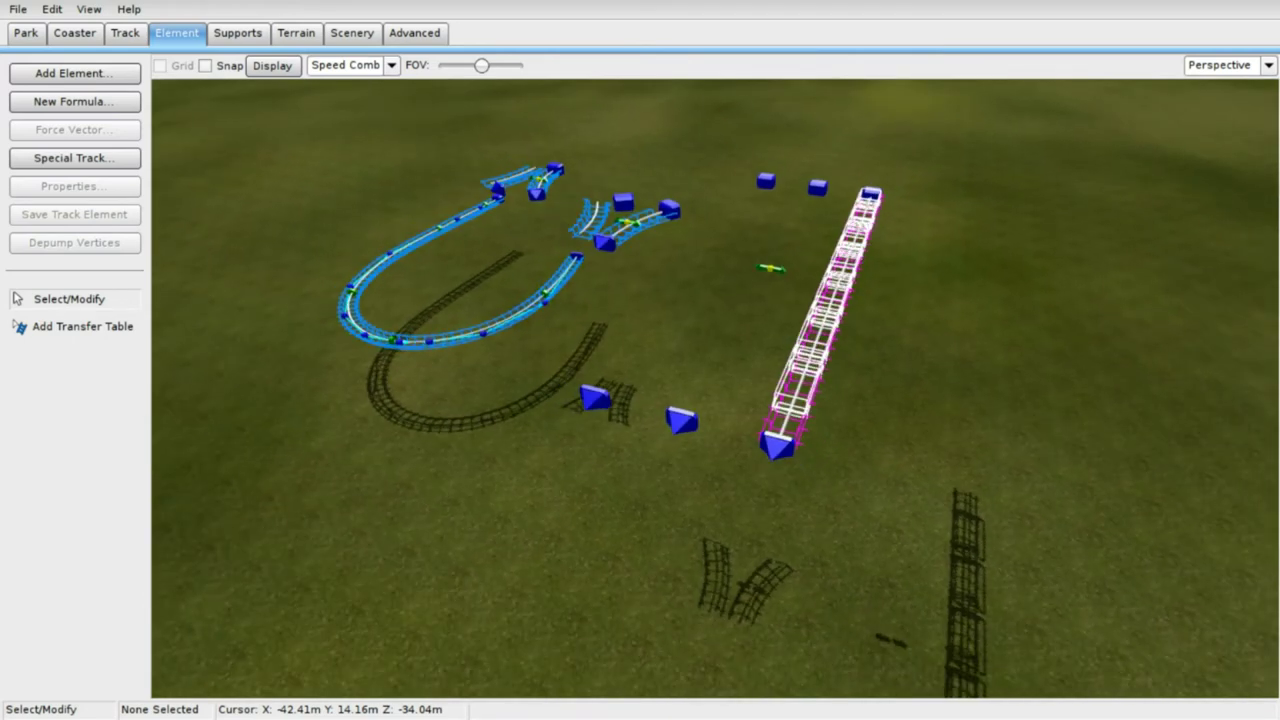
scroll(690, 520, "up", 2)
right_click_drag(690, 440, 560, 420)
scroll(548, 440, "up", 2)
scroll(548, 440, "down", 2)
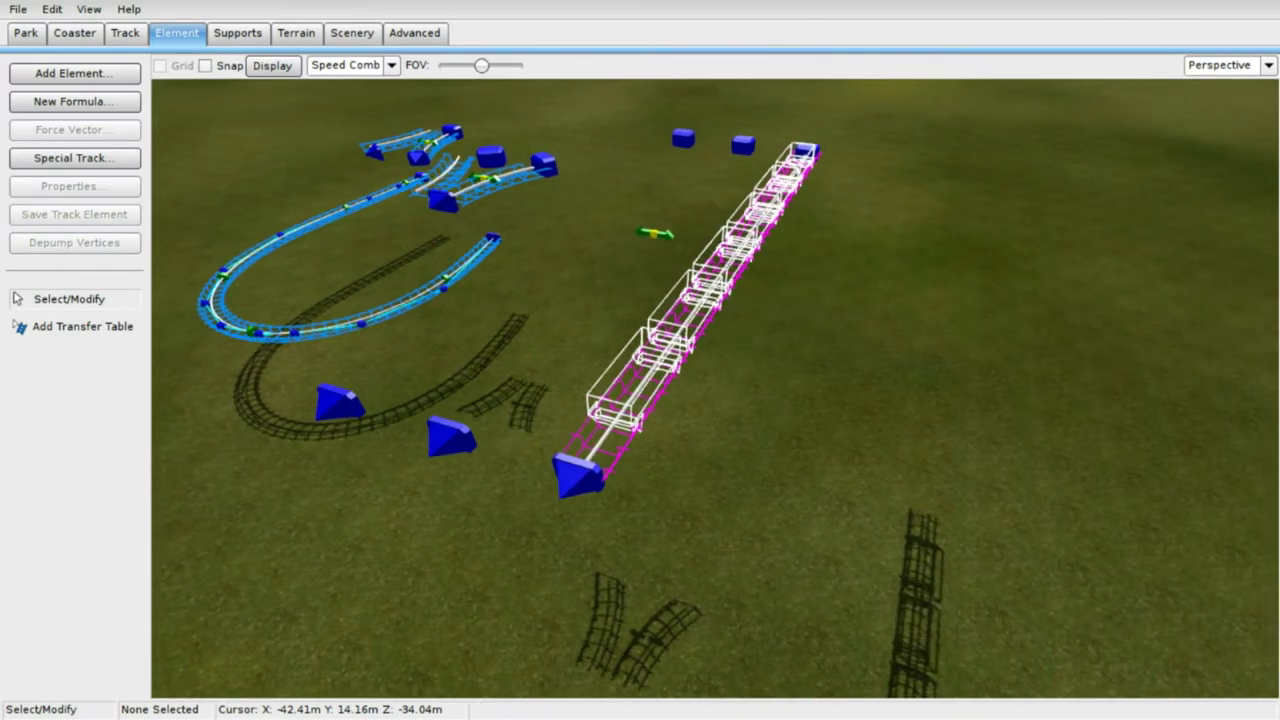
scroll(548, 440, "down", 1)
scroll(440, 420, "up", 1)
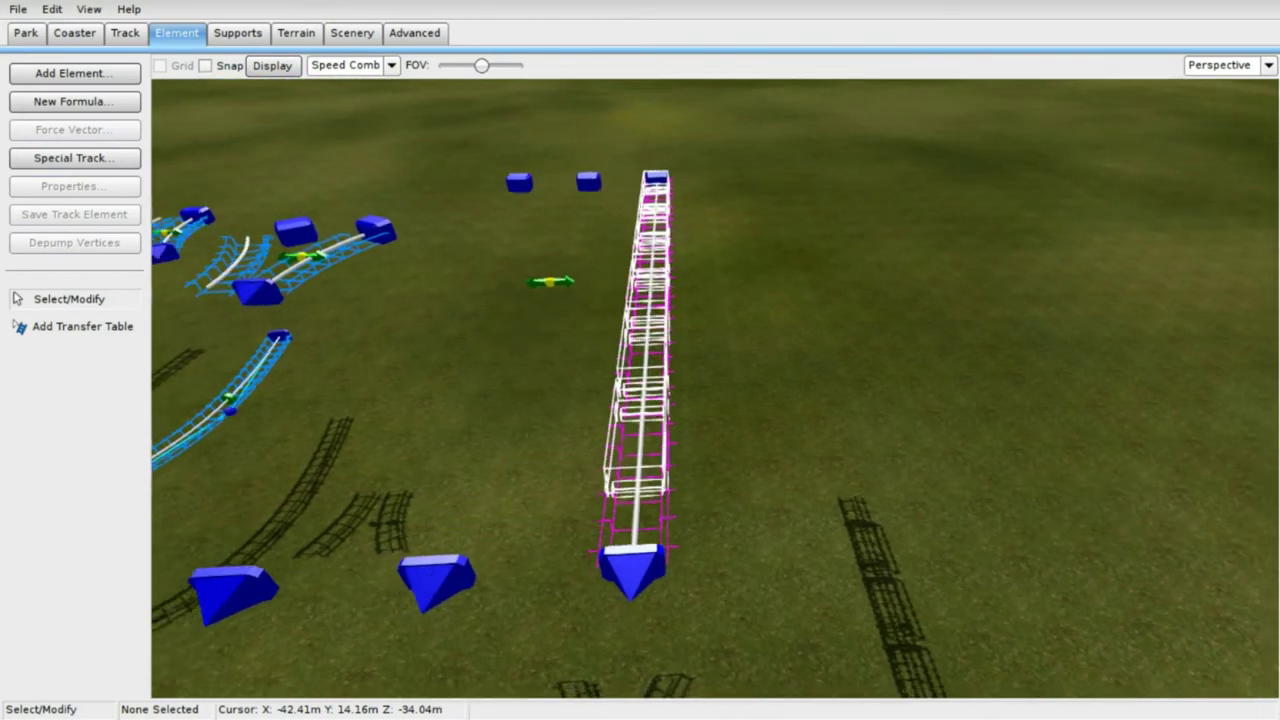
scroll(560, 420, "down", 1)
scroll(560, 420, "up", 1)
scroll(560, 420, "down", 2)
right_click_drag(560, 420, 690, 420)
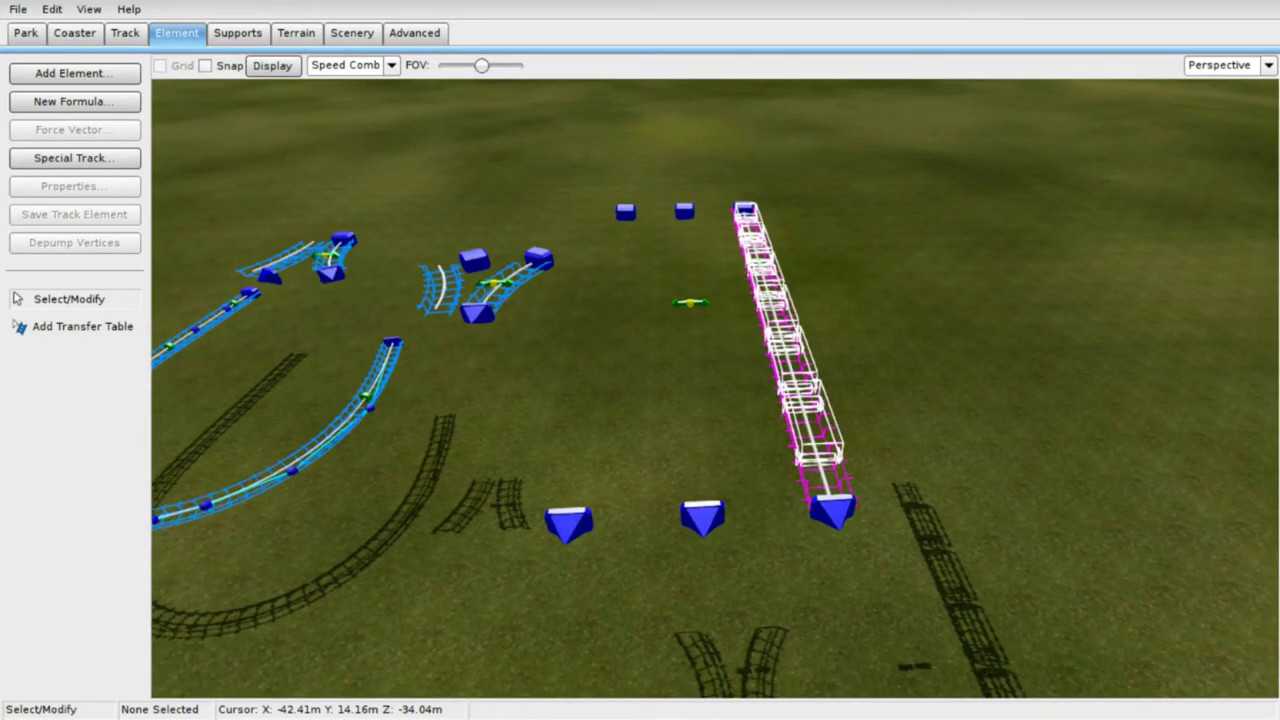
middle_click_drag(690, 400, 430, 335)
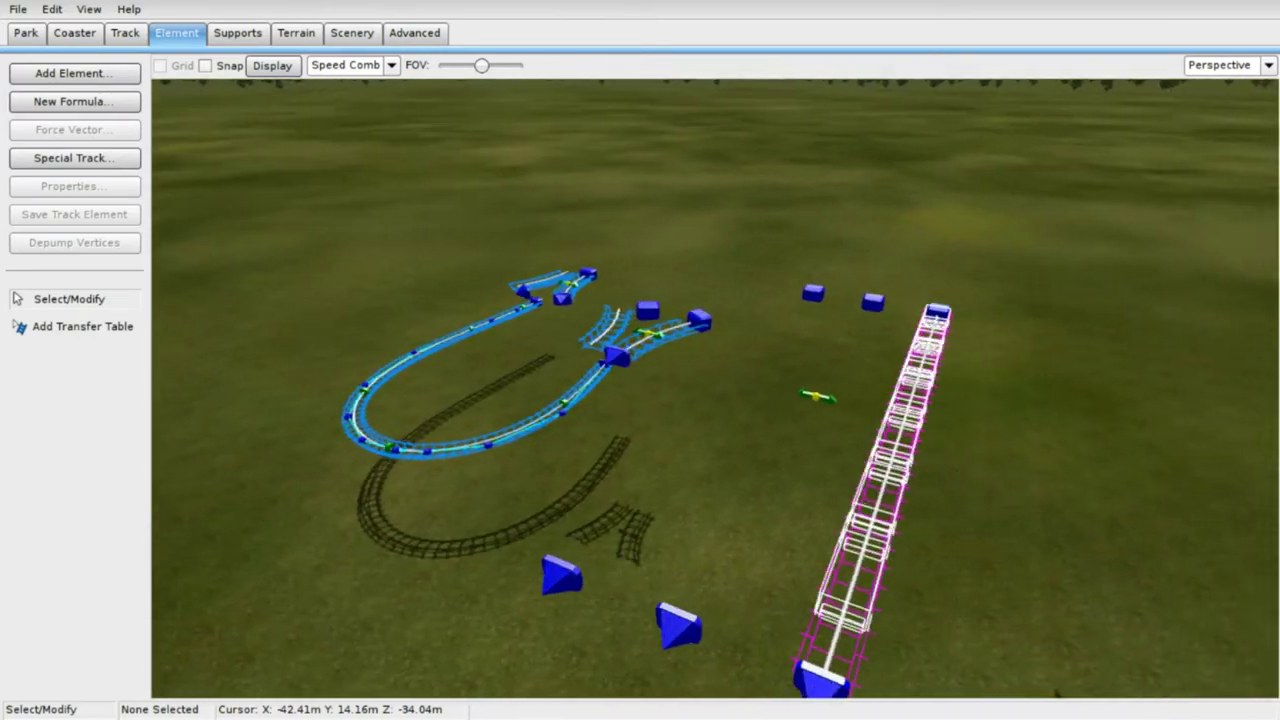
right_click_drag(430, 335, 330, 335)
scroll(330, 335, "down", 3)
middle_click_drag(640, 390, 720, 290)
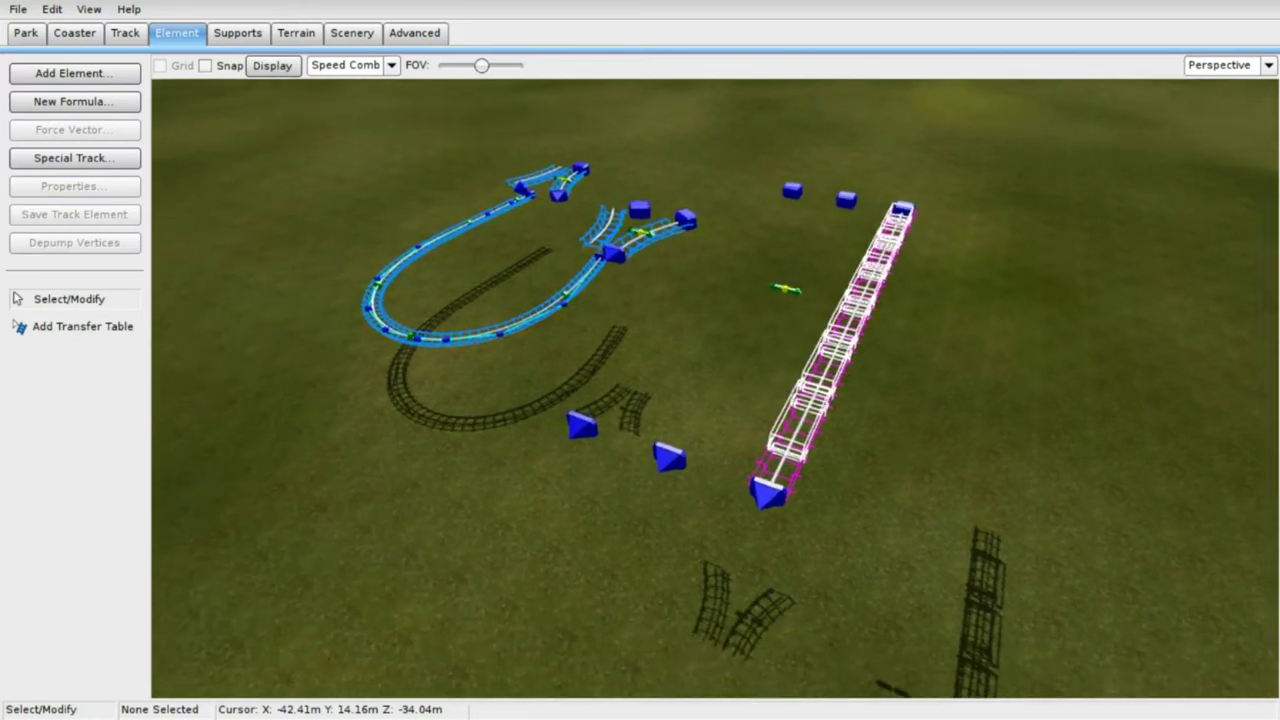
scroll(720, 290, "up", 3)
right_click_drag(816, 556, 800, 443)
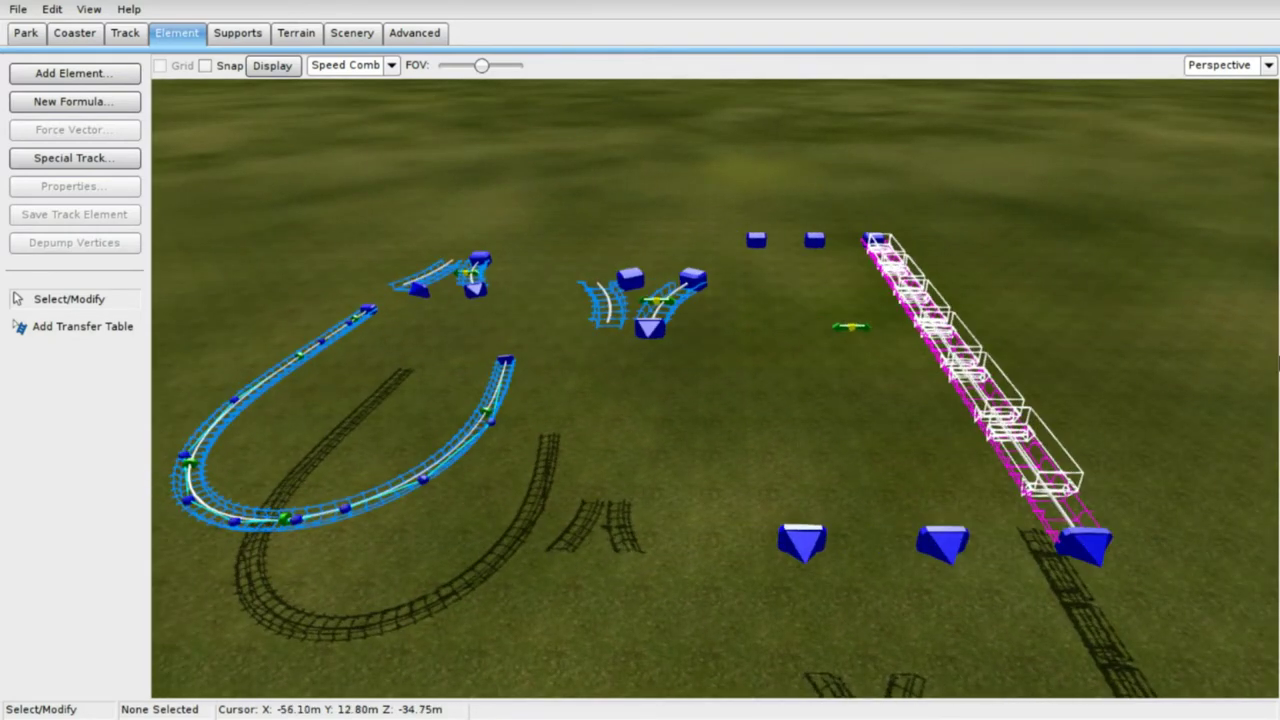
left_click_drag(1188, 396, 449, 232)
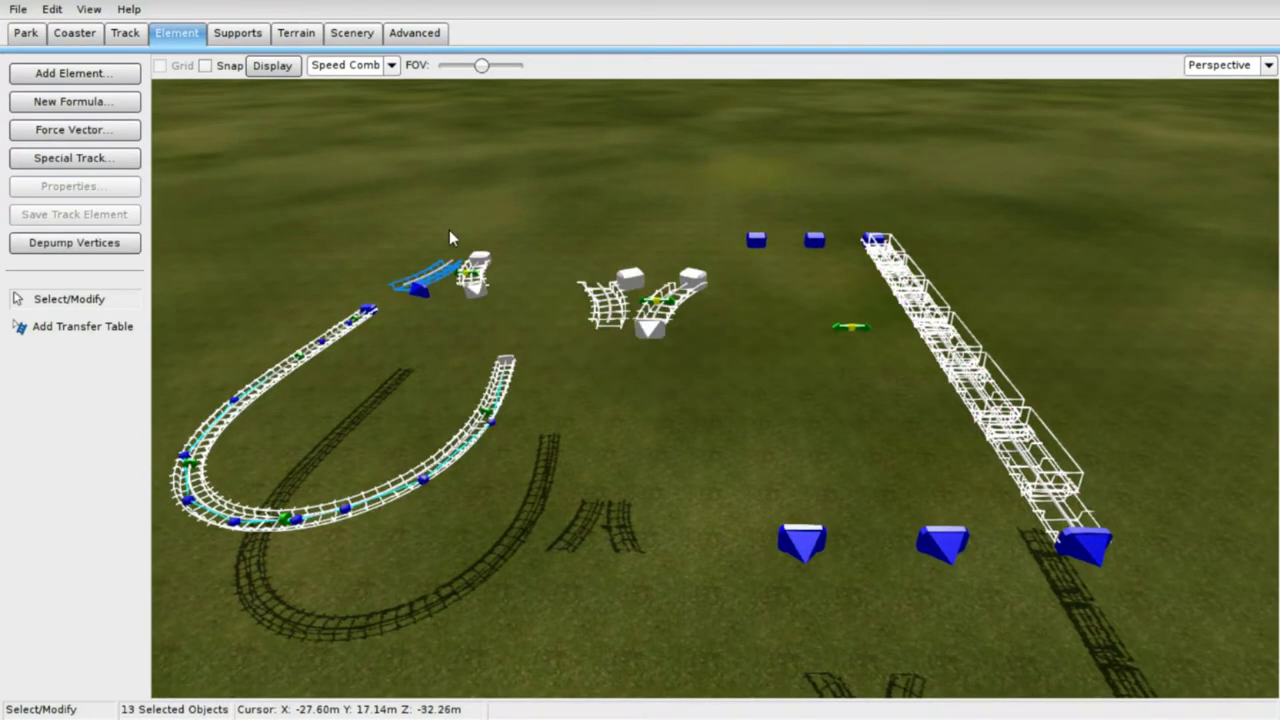
left_click(617, 175)
- Delete the fork switch special track beyond the open end of the U-turn
middle_click_drag(570, 193, 790, 200)
right_click_drag(640, 215, 569, 197)
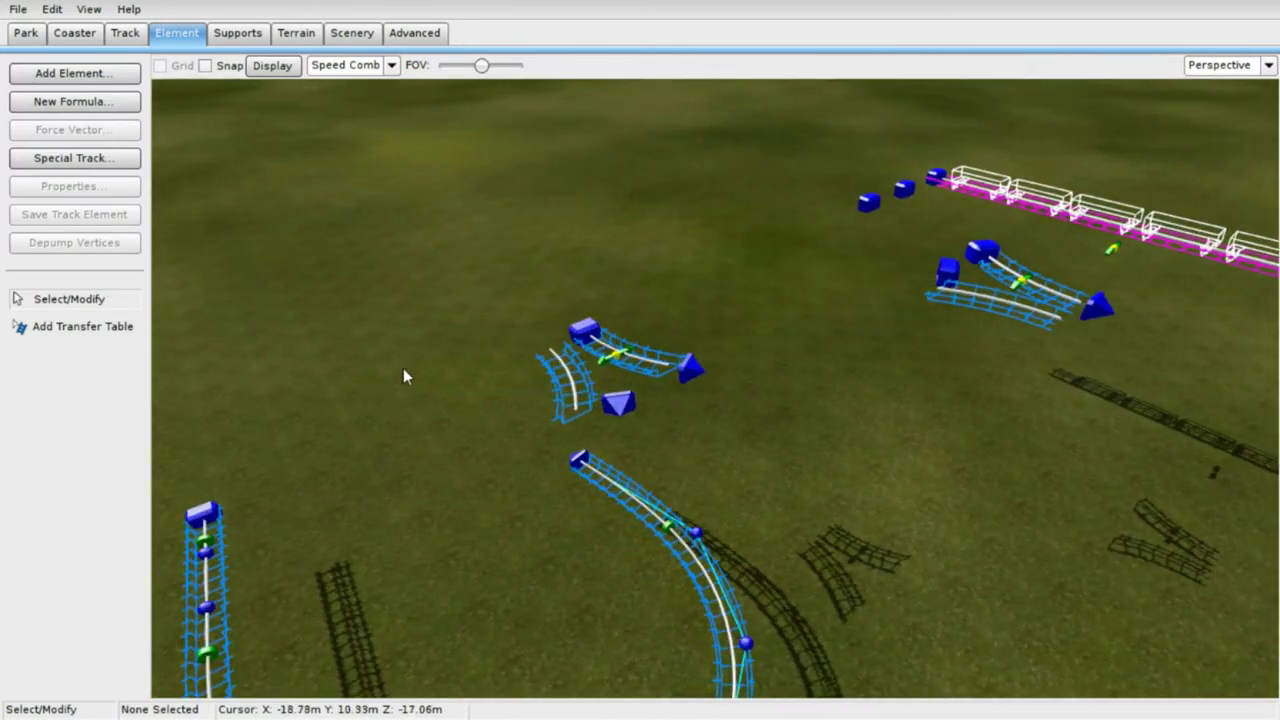
left_click_drag(450, 342, 660, 352)
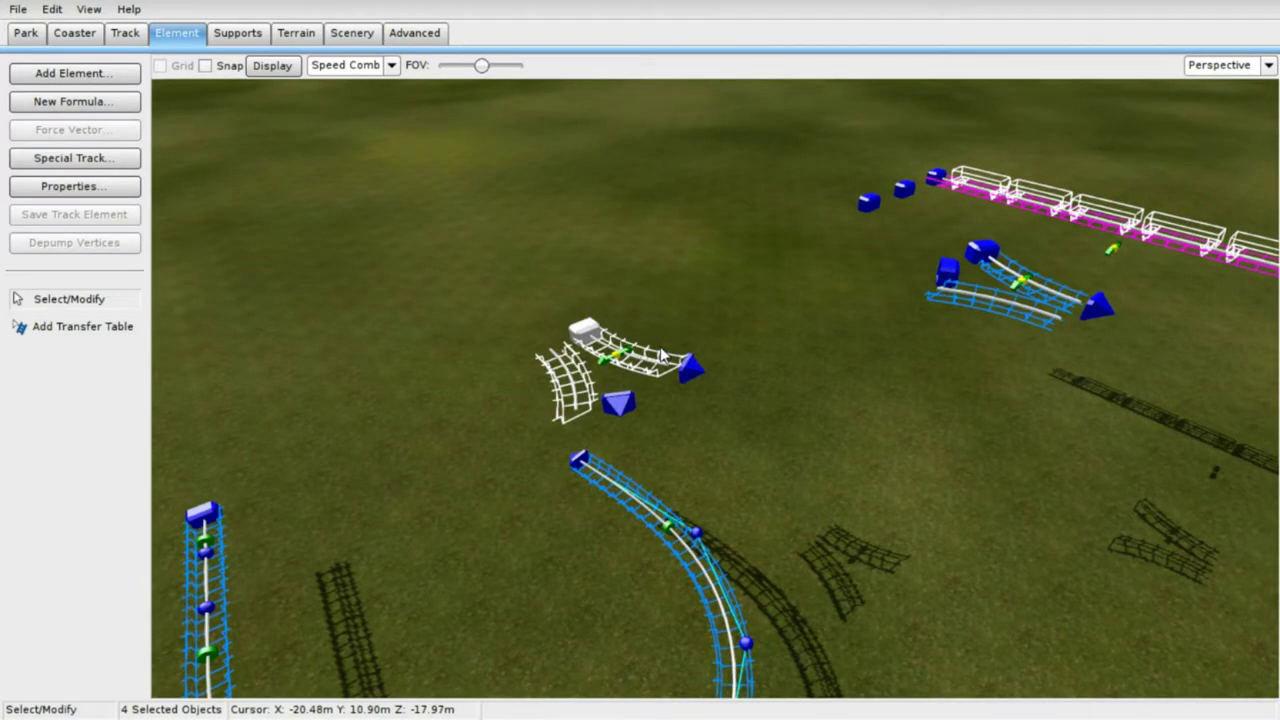
key("Delete")
- Delete the merge switch and the transfer table together, leaving the U-turn track in place
right_click_drag(617, 334, 710, 312)
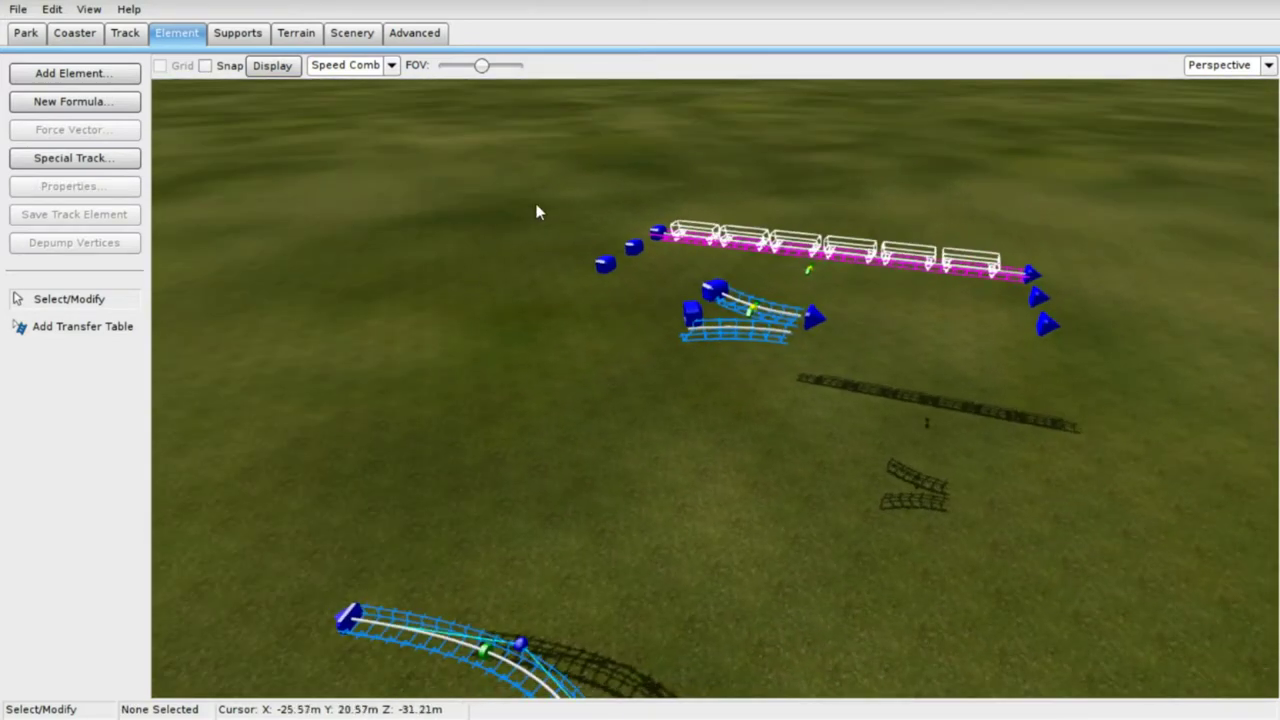
left_click_drag(538, 207, 1120, 437)
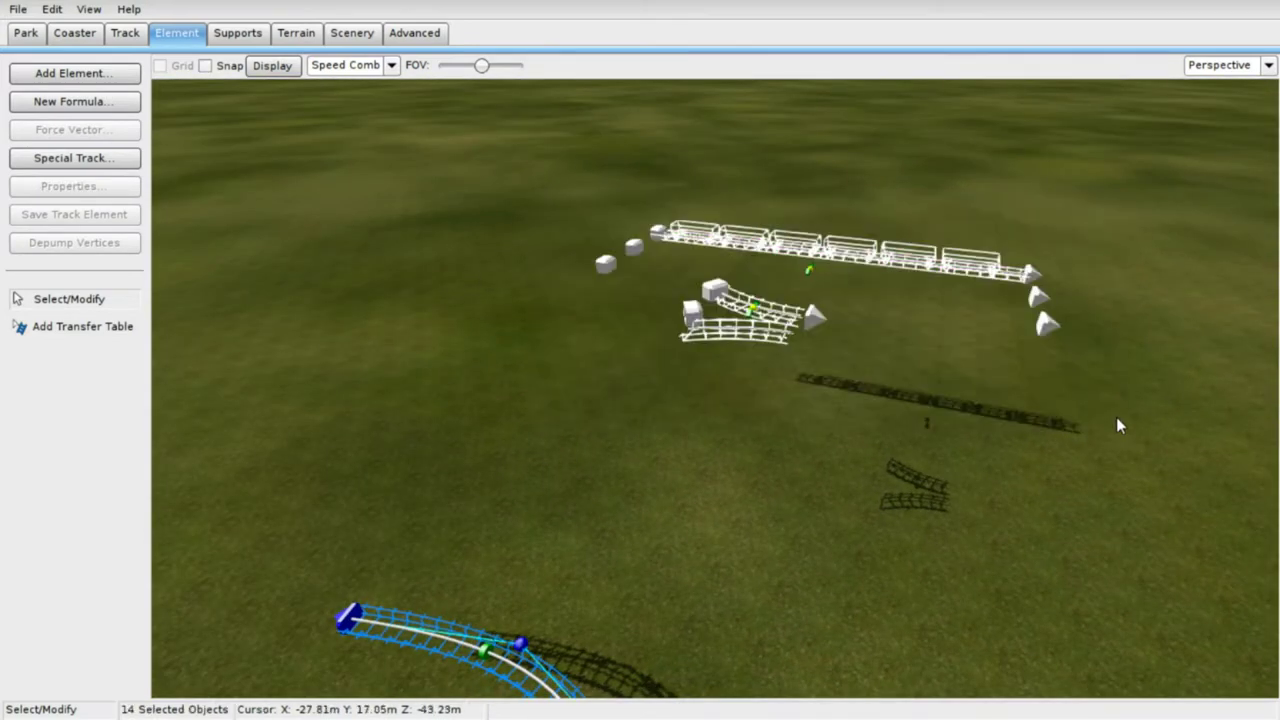
key("Delete")
- Generate final wooden supports in the Simple - No Wide Structure style with 9 ft bent spacing, clearing the previous structure
right_click_drag(1117, 418, 688, 101)
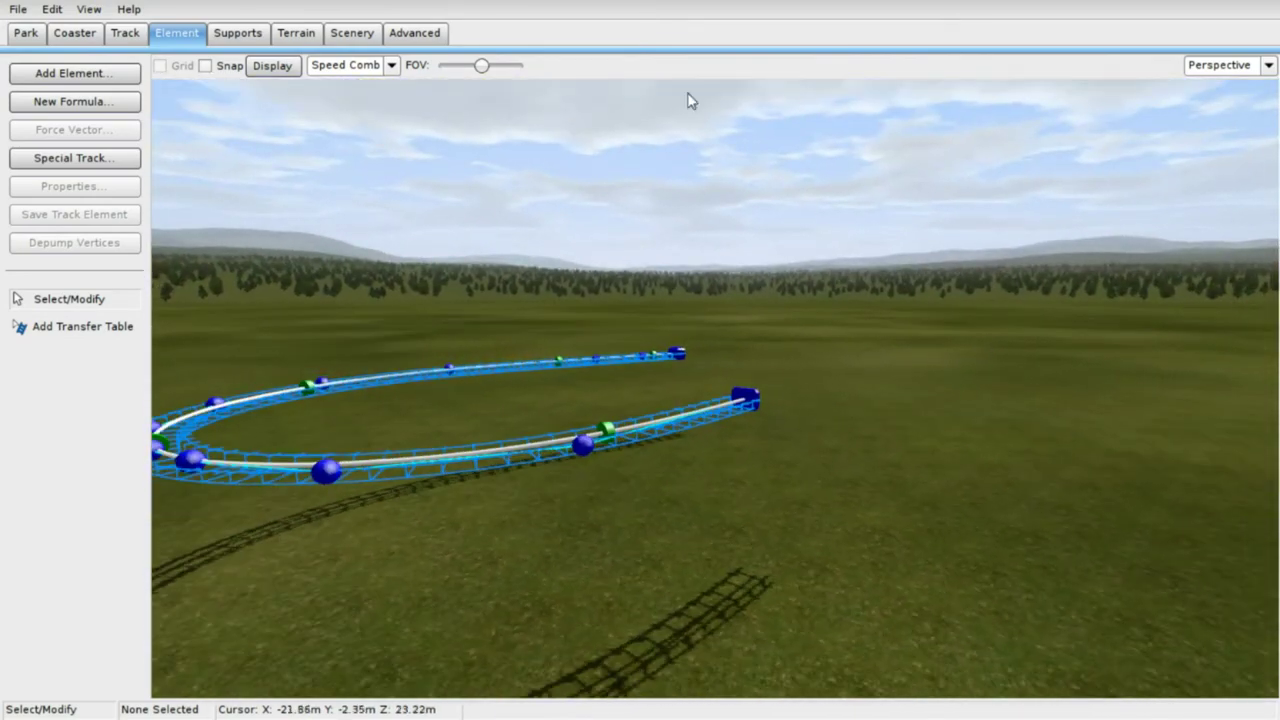
left_click(238, 33)
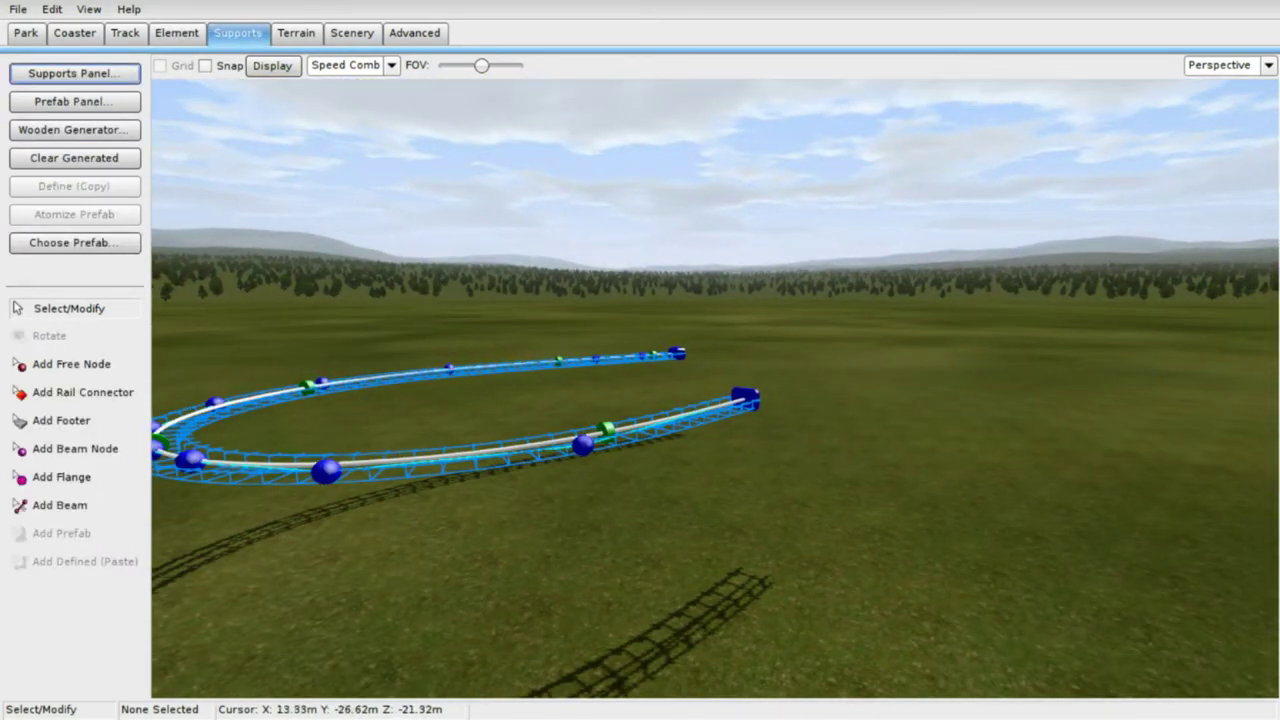
right_click_drag(698, 553, 698, 553)
middle_click_drag(698, 553, 656, 541)
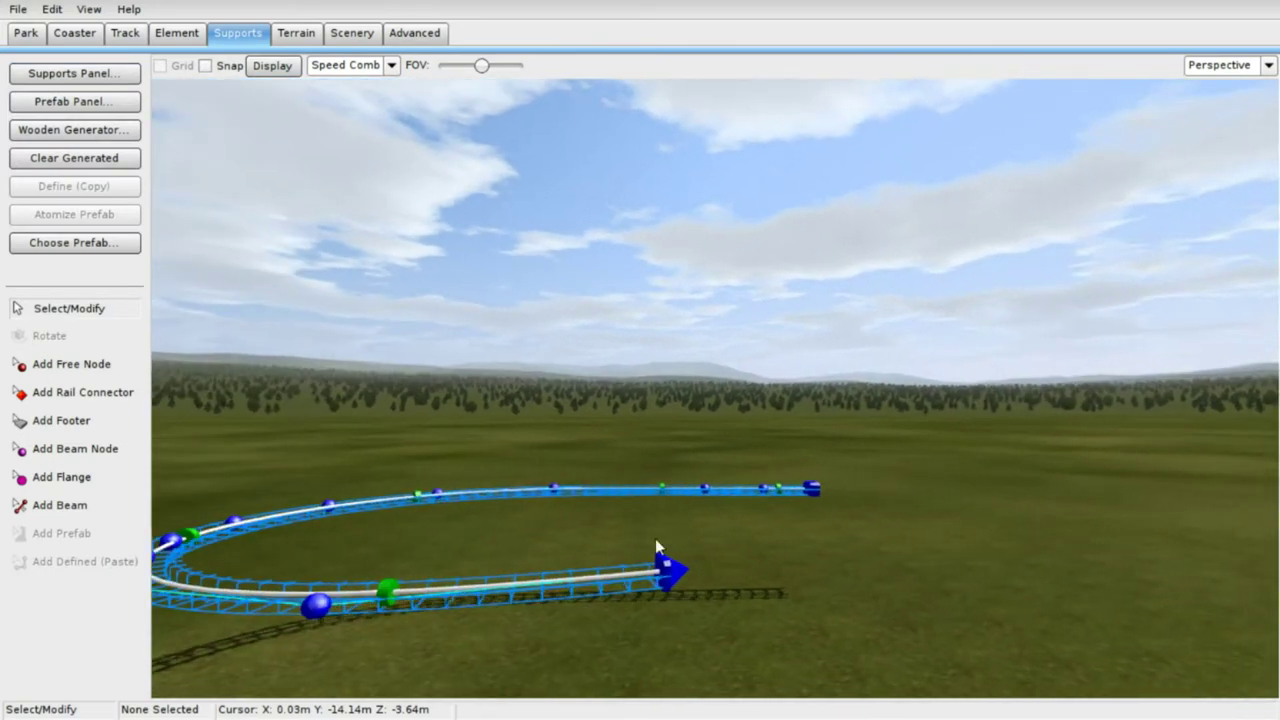
left_click(72, 131)
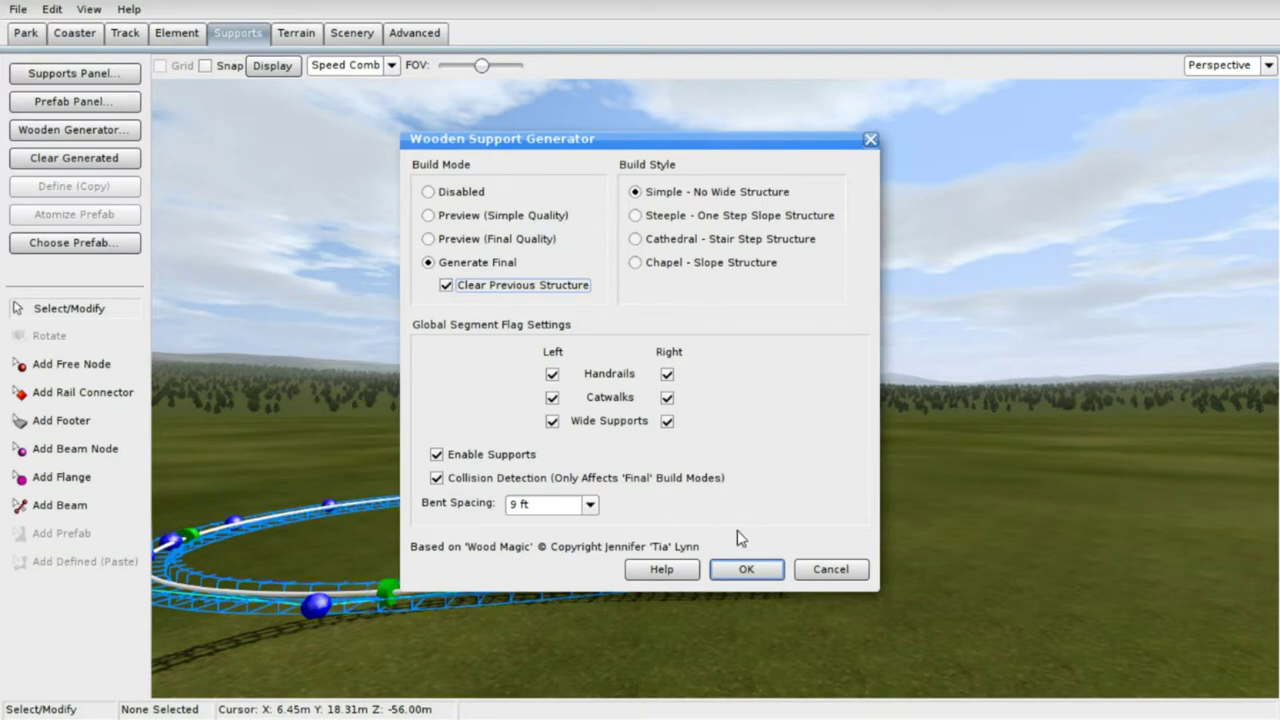
left_click(742, 572)
- Examine the generated wooden supports and footers around the U-turn from several angles
mouse_move(685, 550)
right_mouse_down()
mouse_move(610, 535)
mouse_move(610, 600)
mouse_move(560, 555)
mouse_move(620, 552)
mouse_move(680, 572)
right_mouse_up()
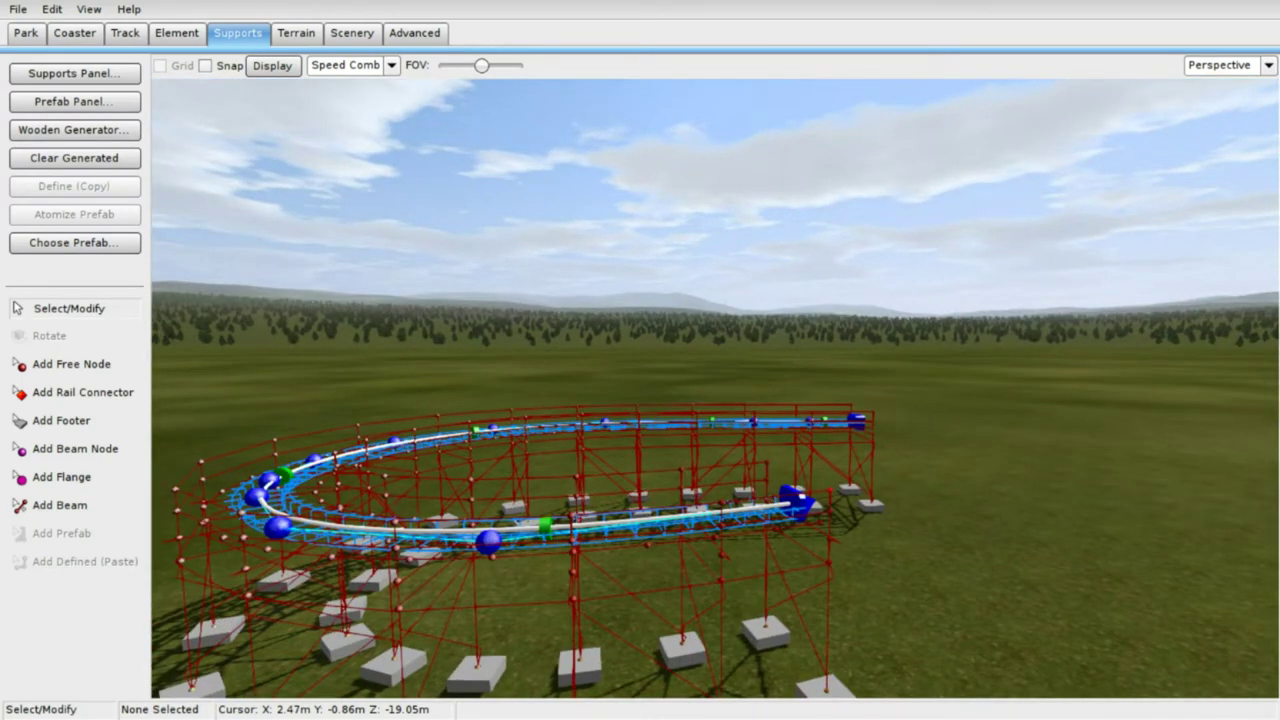
mouse_move(680, 572)
right_mouse_down()
mouse_move(660, 564)
mouse_move(710, 640)
mouse_move(700, 562)
right_mouse_up()
key("w")
key("s")
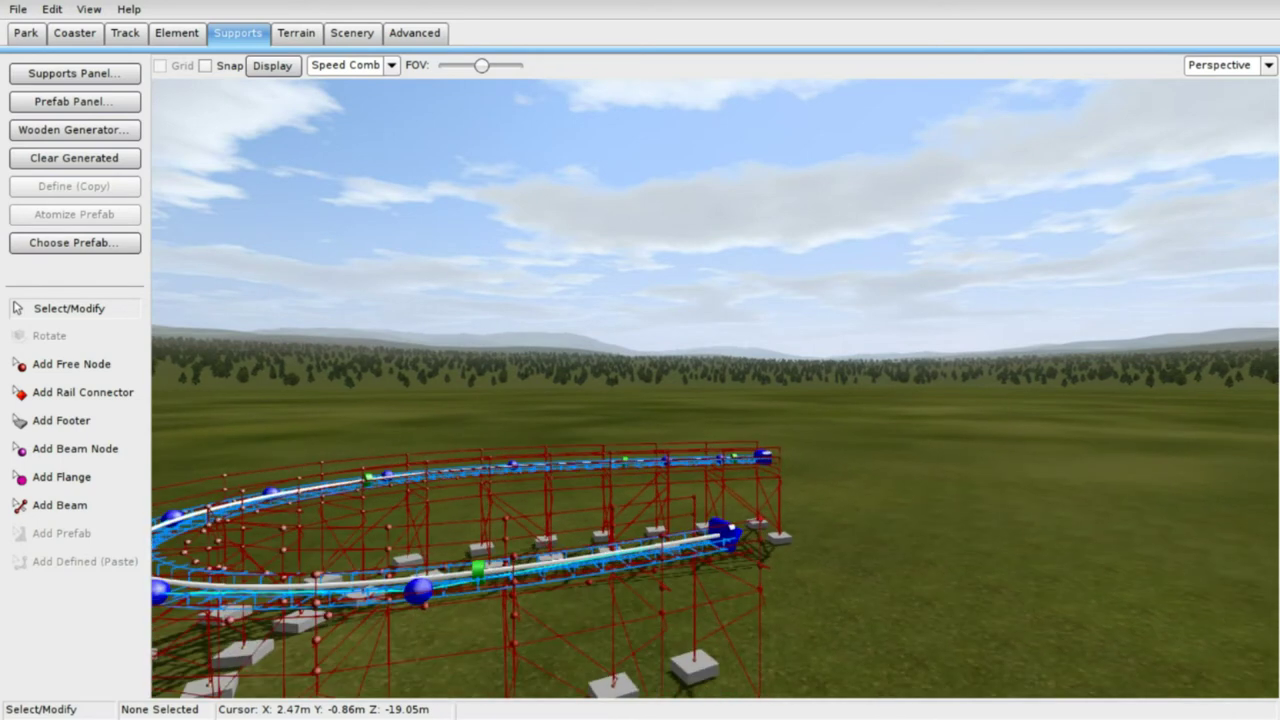
key("w")
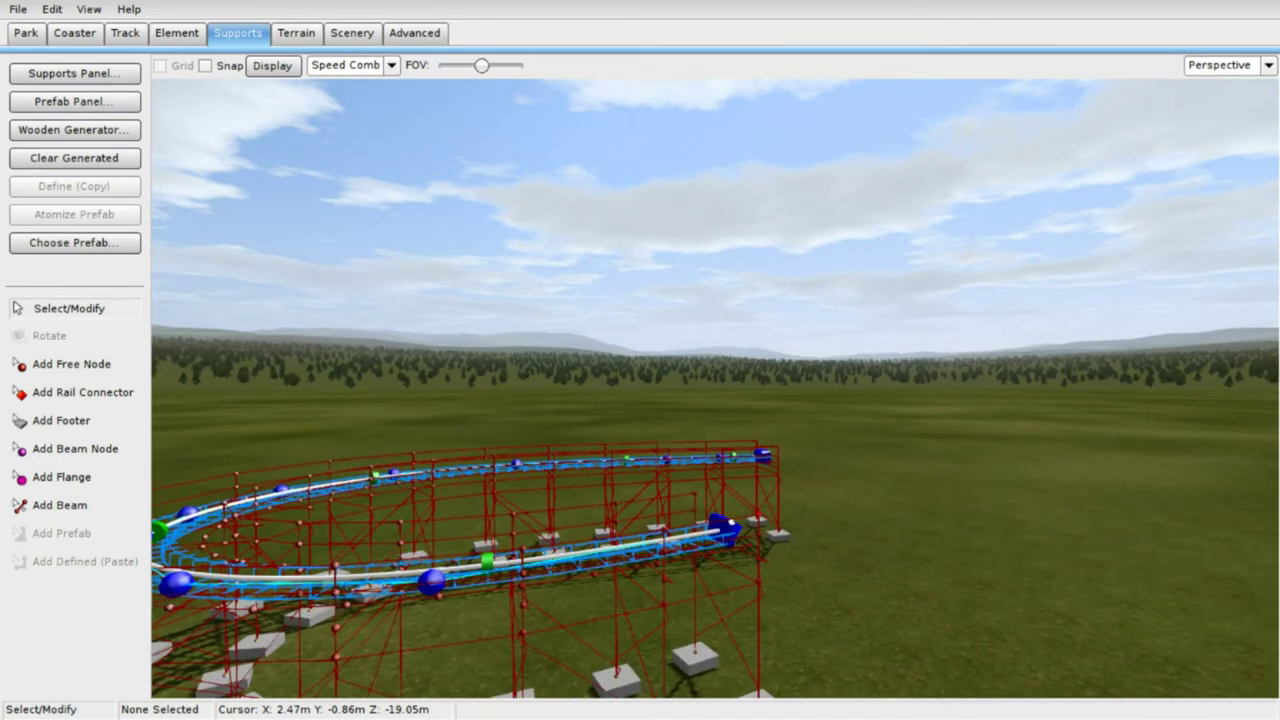
right_click_drag(592, 555, 253, 471)
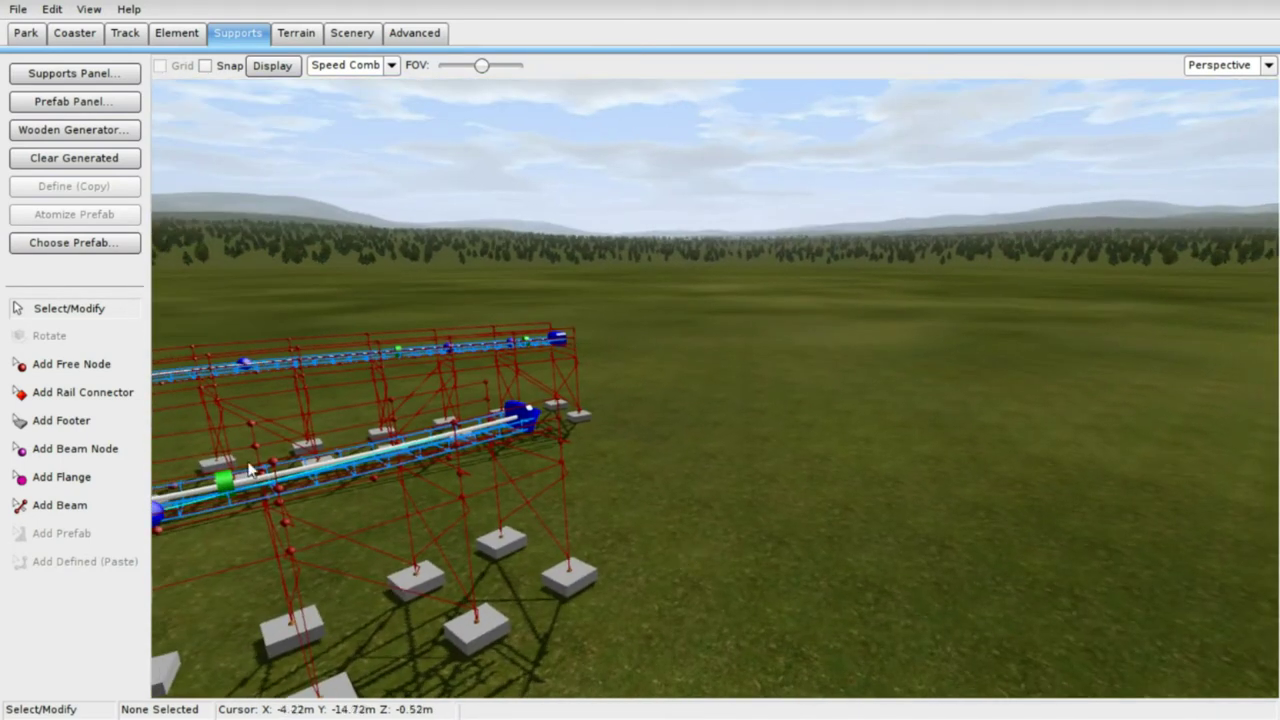
right_click_drag(1097, 606, 835, 522)
key("d")
key("a")
key("w")
key("s")
key("a")
right_click_drag(676, 386, 731, 404)
key("d")
- Review the terrain generator's Perlin and Midpoint settings, and close it without generating any terrain
left_click(295, 33)
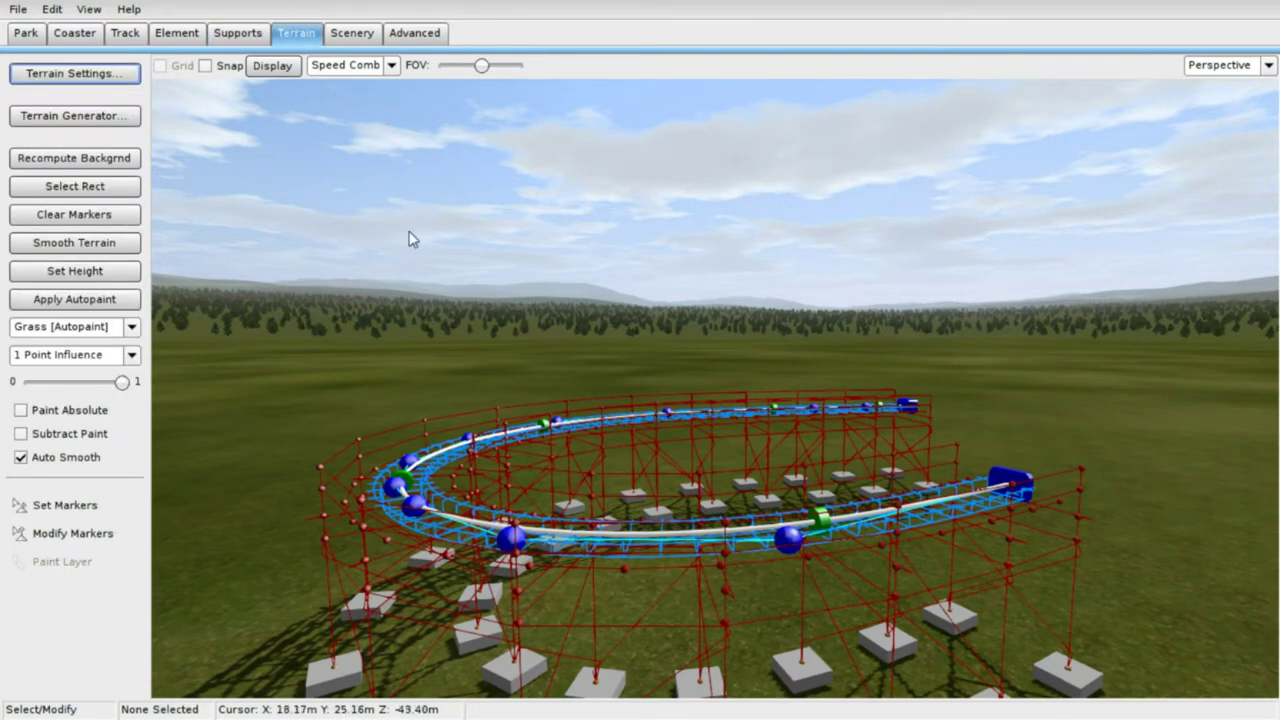
right_click_drag(414, 237, 414, 237)
key("w")
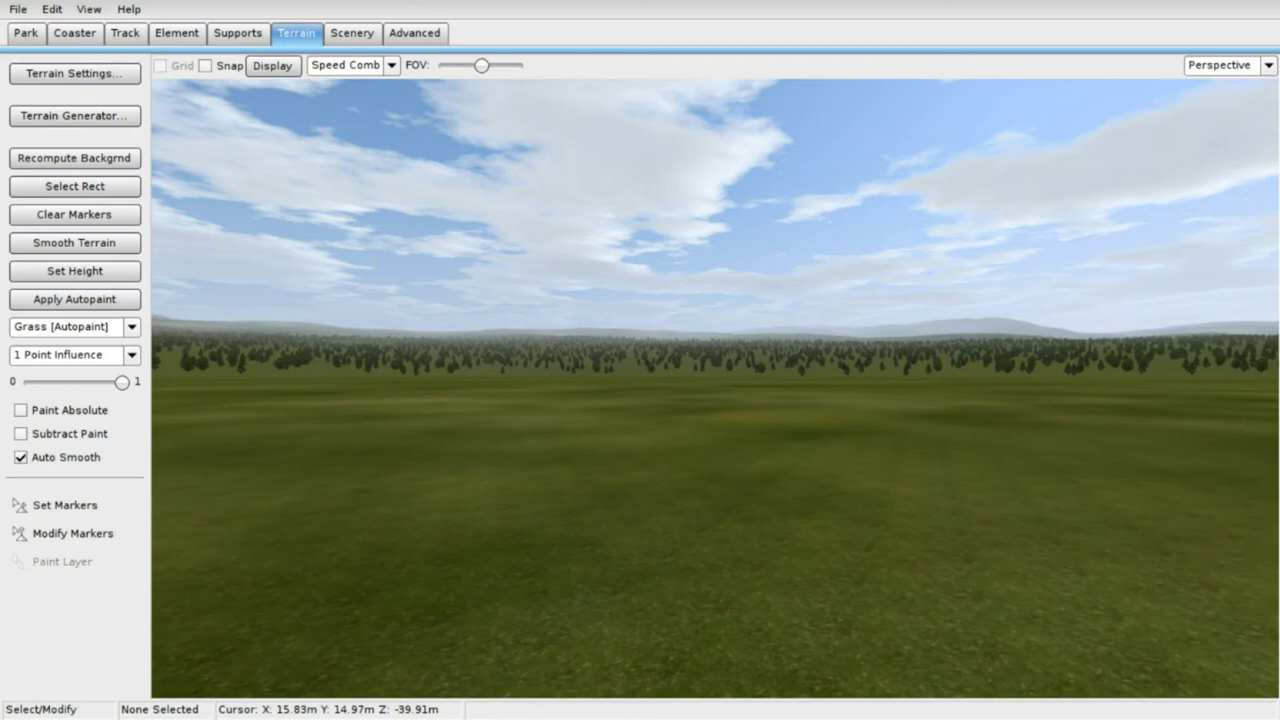
mouse_move(715, 389)
right_mouse_down()
mouse_move(720, 560)
mouse_move(730, 393)
right_mouse_up()
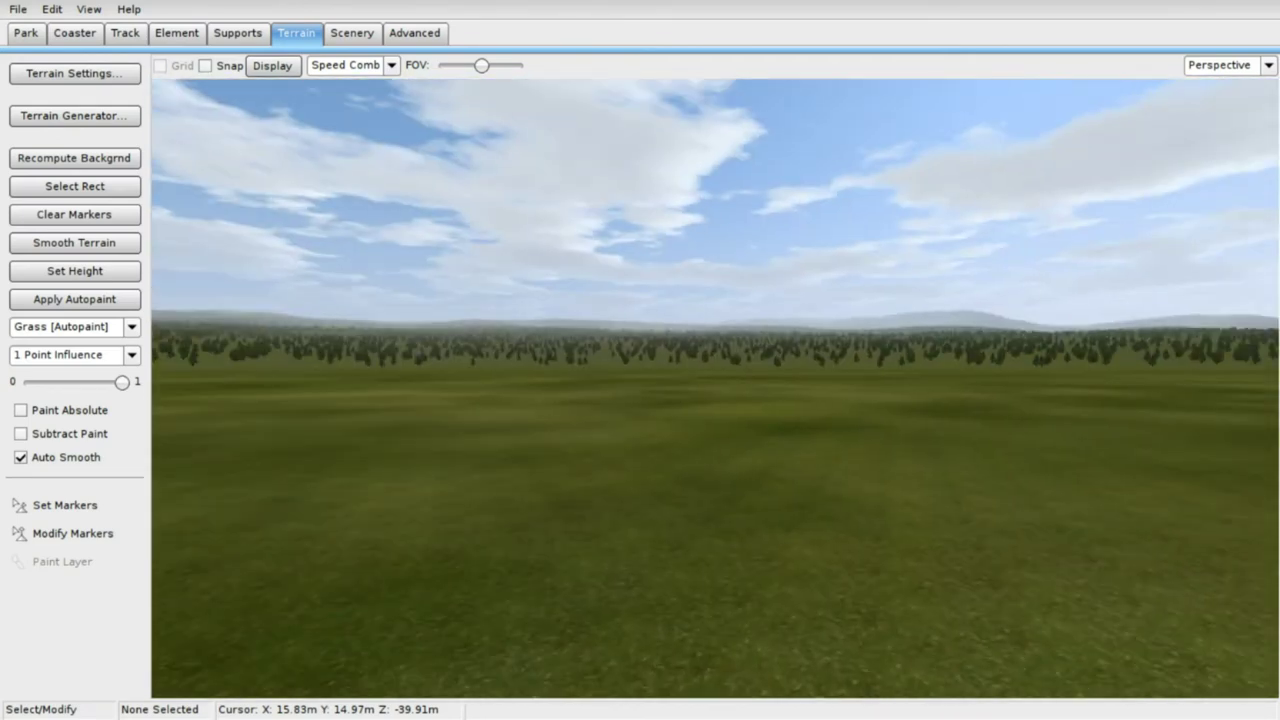
left_click(114, 157)
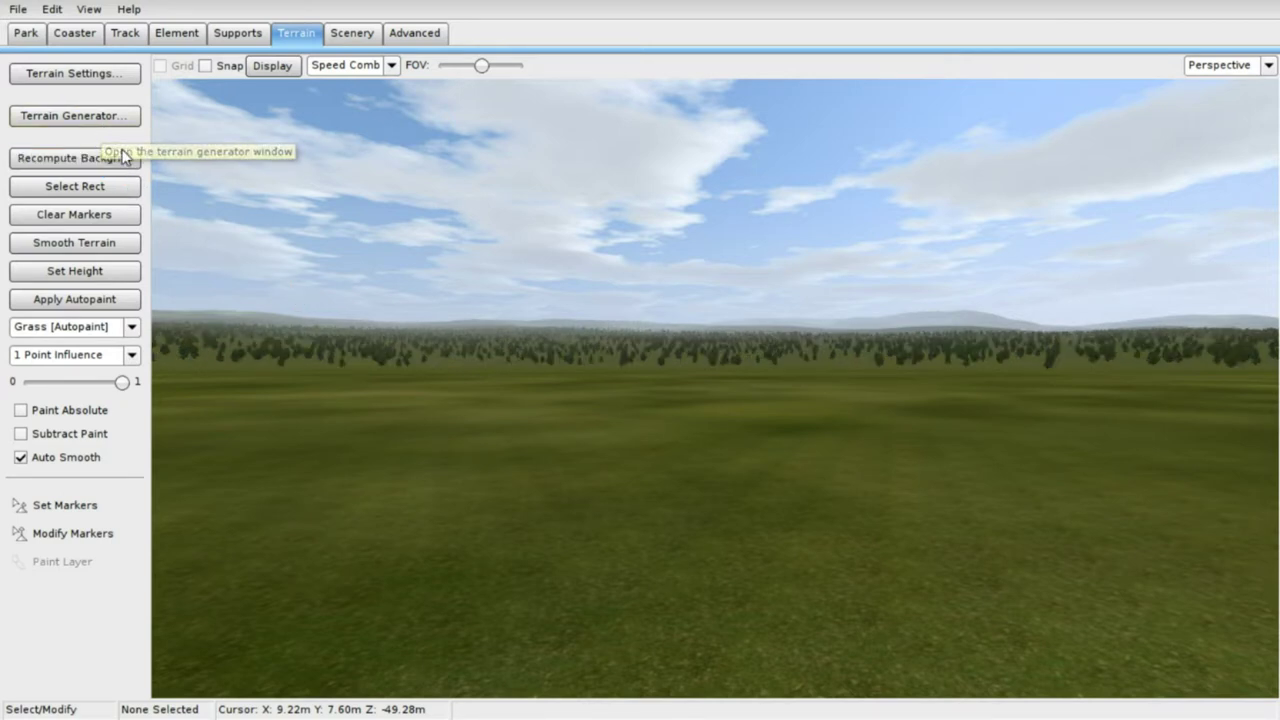
left_click(120, 118)
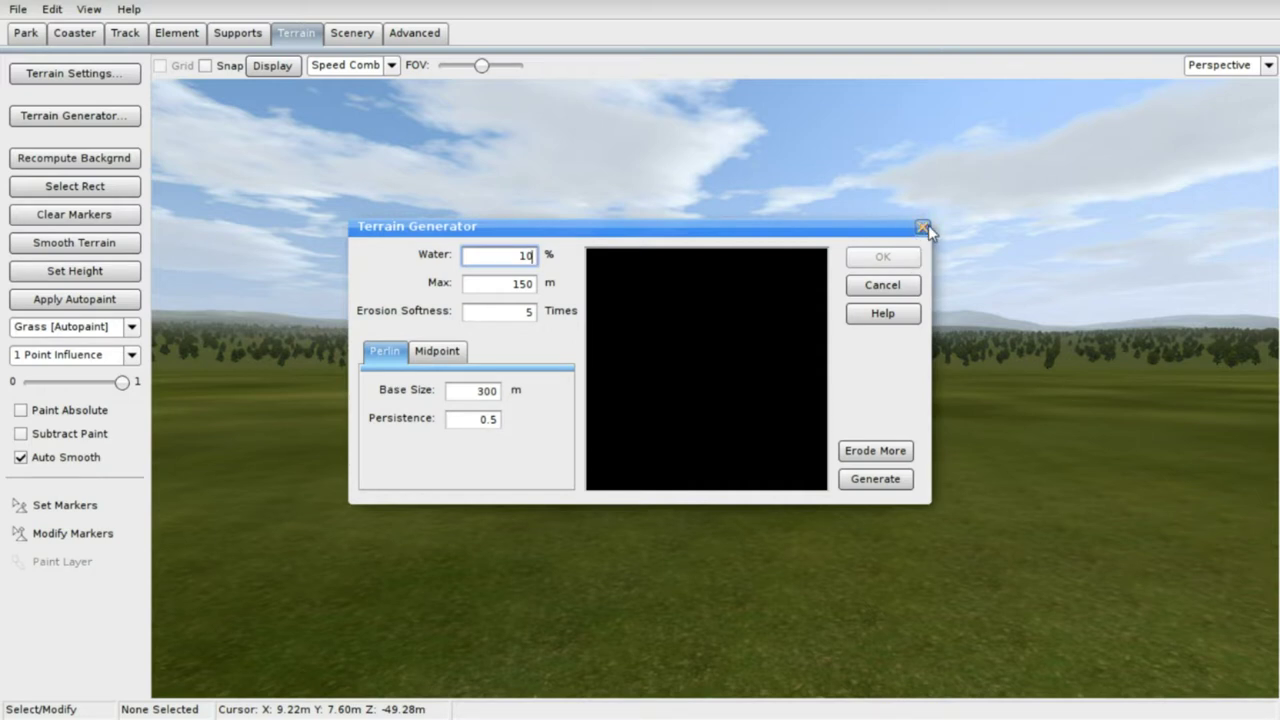
left_click(449, 354)
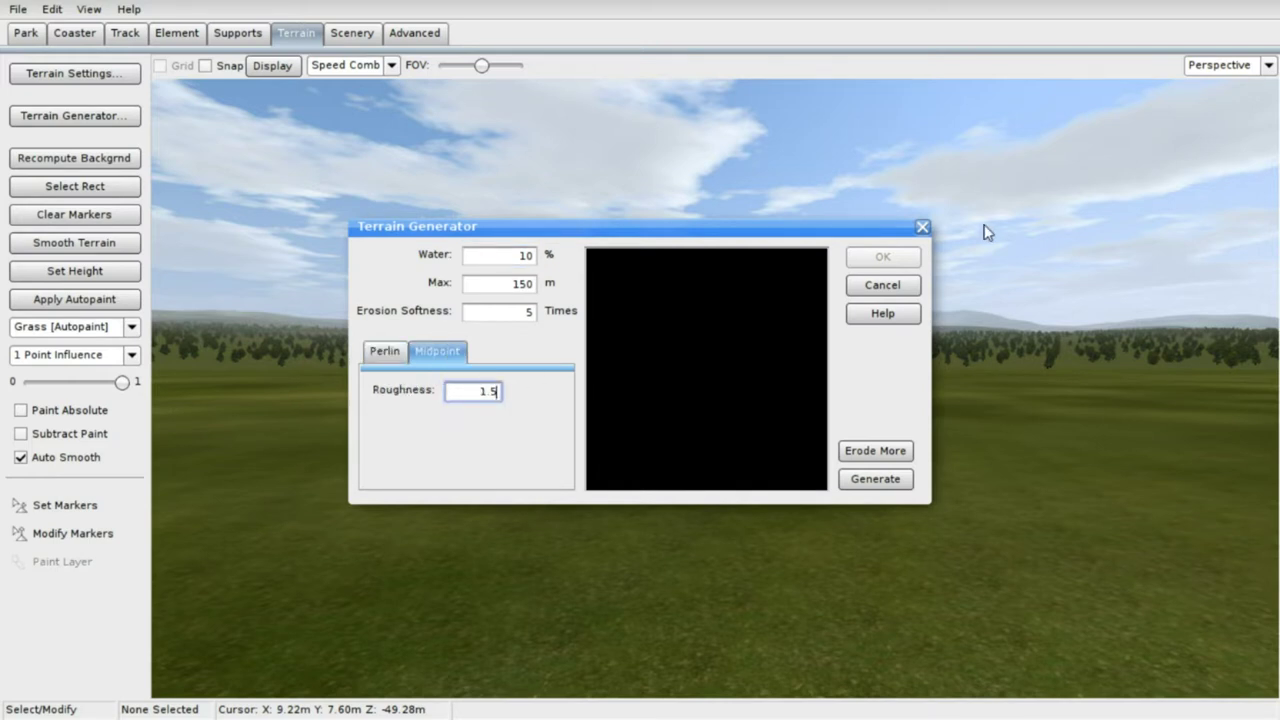
left_click(922, 228)
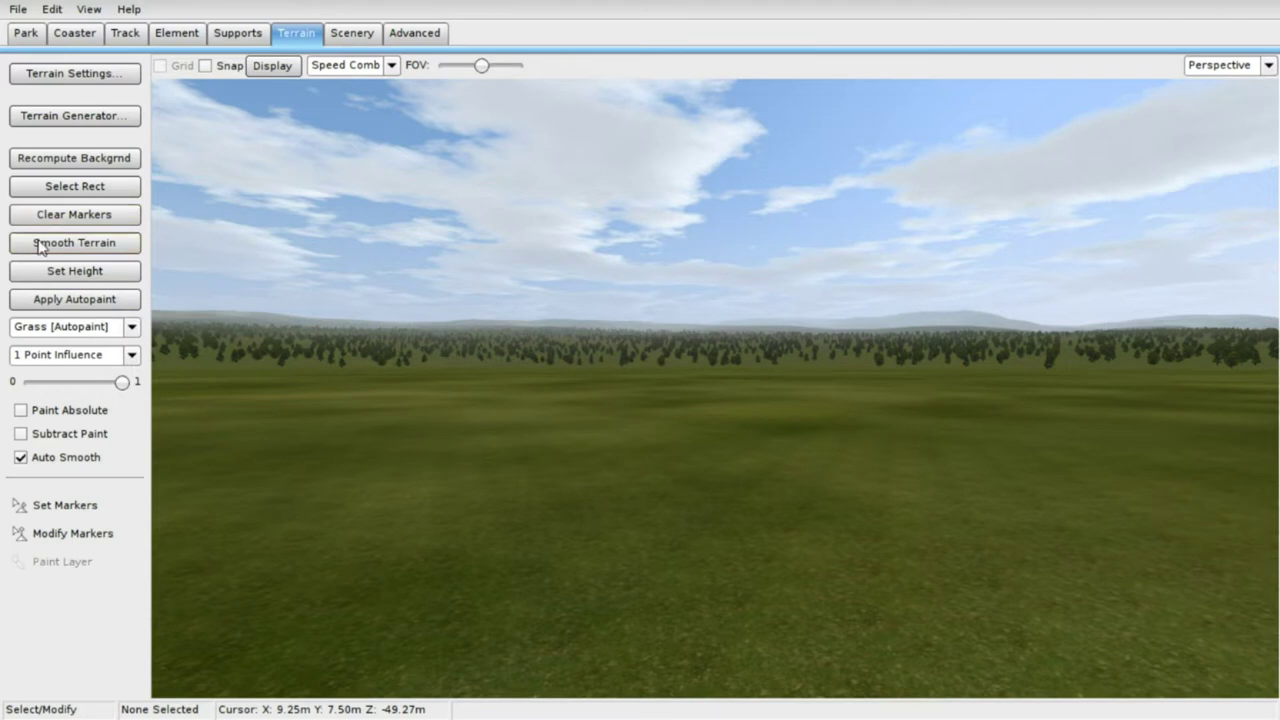
- Review the terrain settings' texture layers, select the Grass layer, and close the settings
left_click(66, 76)
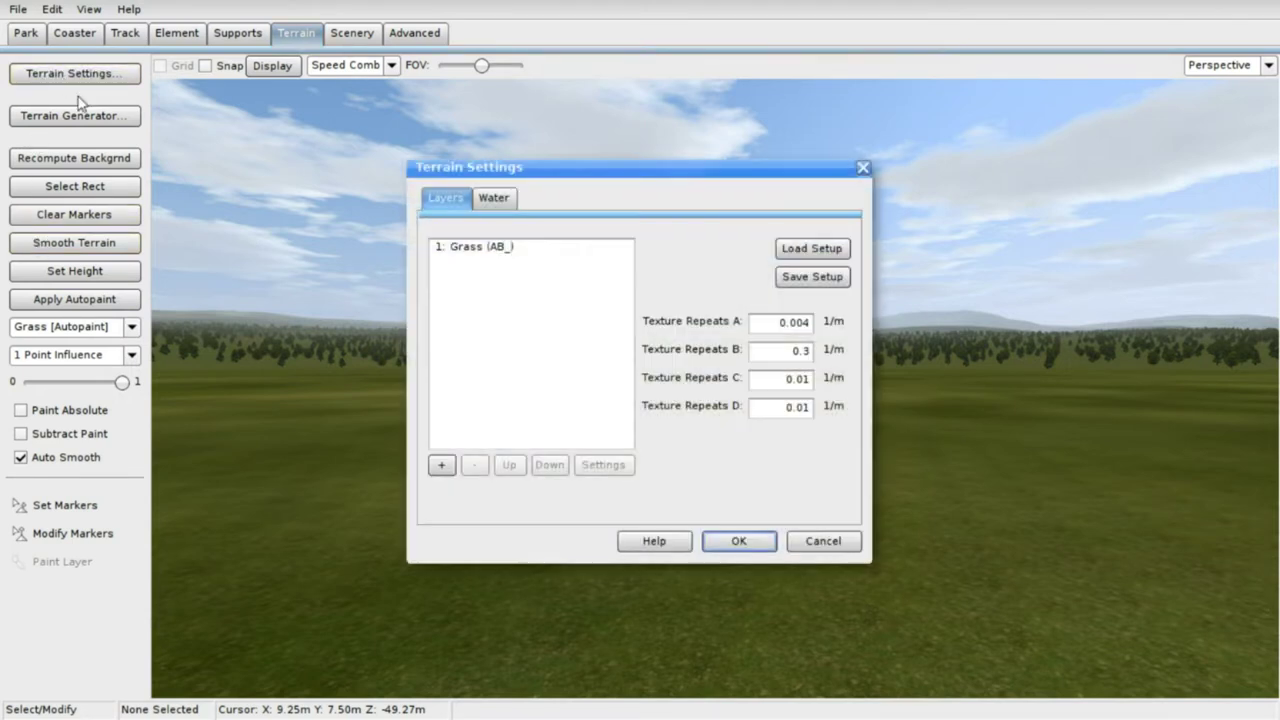
left_click(490, 247)
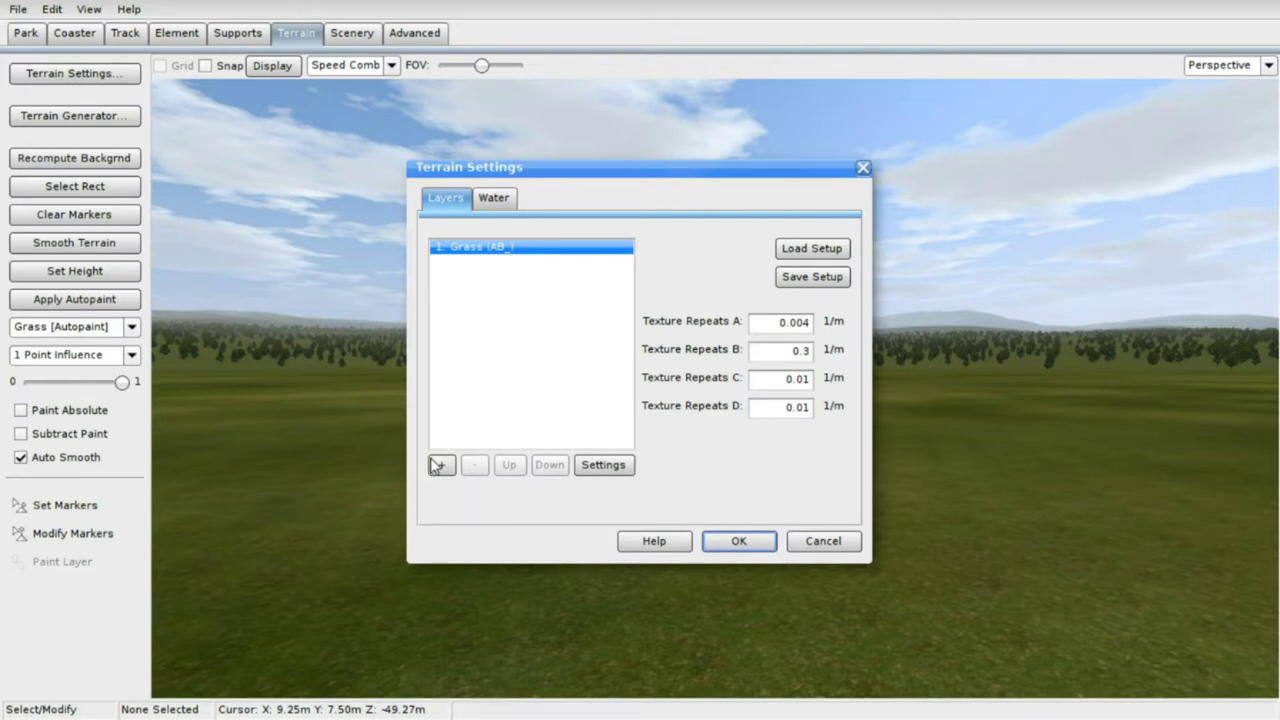
left_click(738, 540)
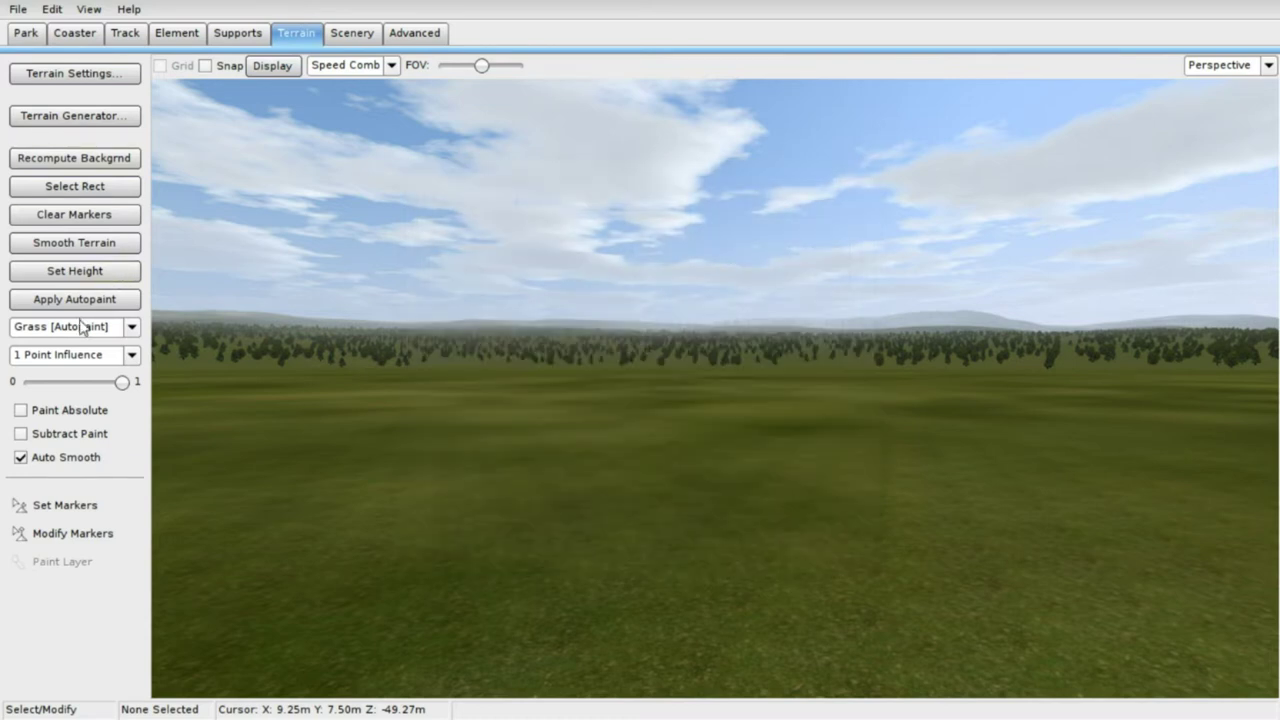
- Apply autopaint to the whole terrain
left_click(84, 300)
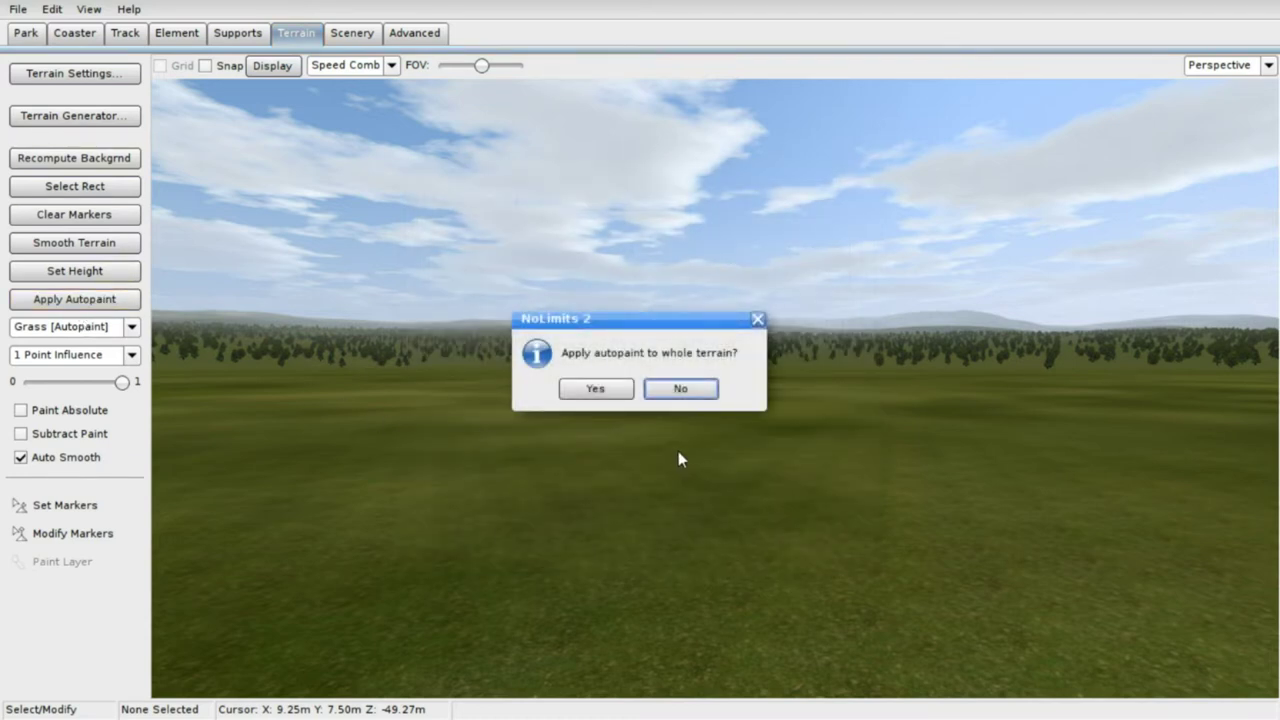
left_click(586, 390)
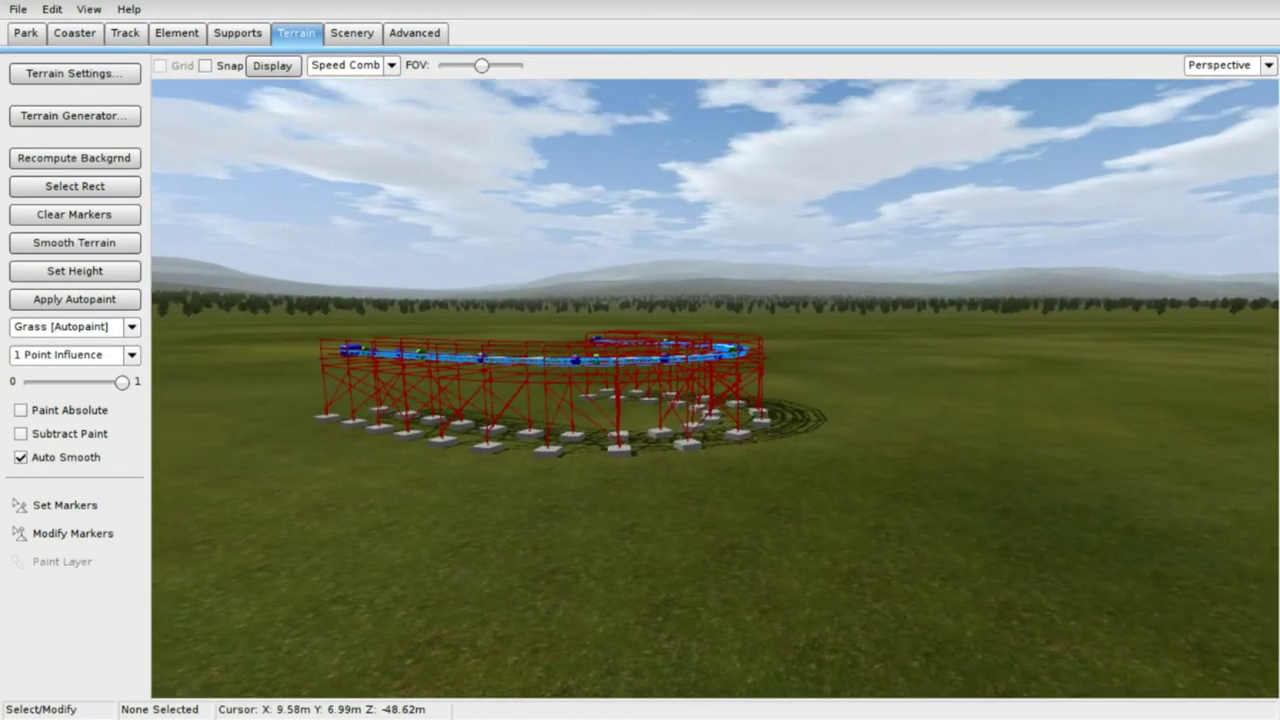
key("w")
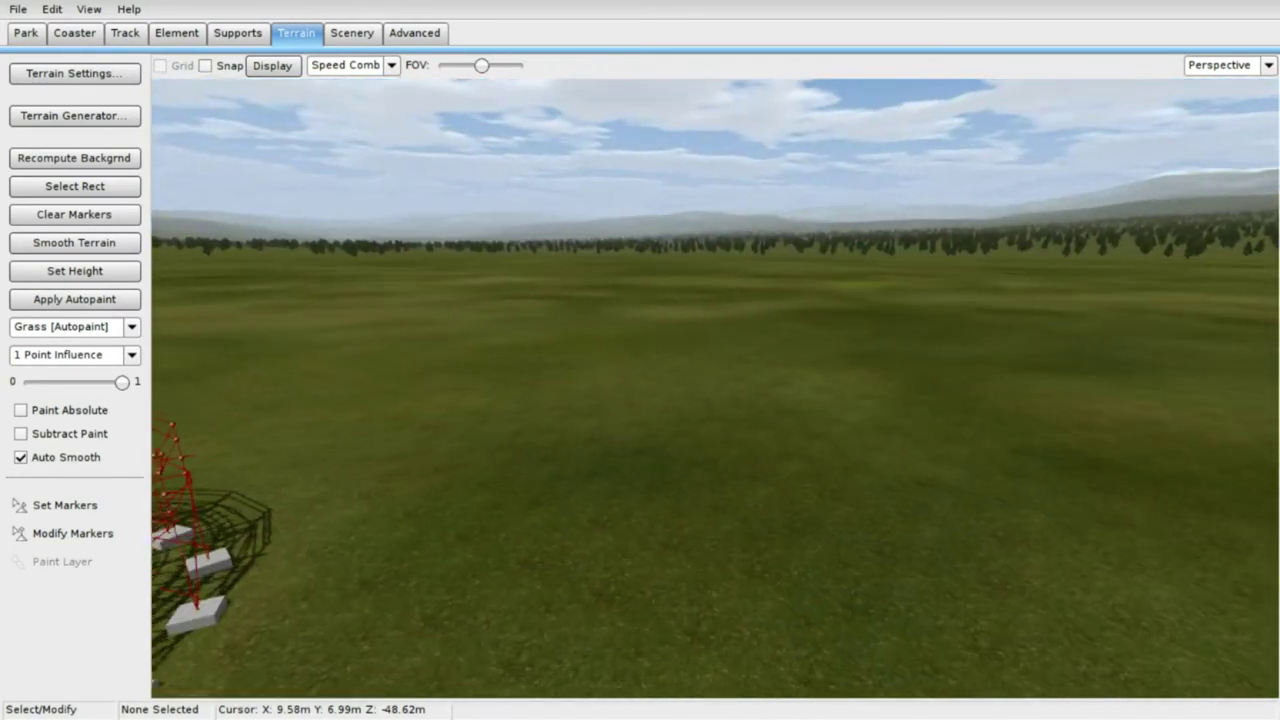
key("d")
mouse_move(771, 623)
right_mouse_down()
mouse_move(745, 618)
mouse_move(771, 623)
right_mouse_up()
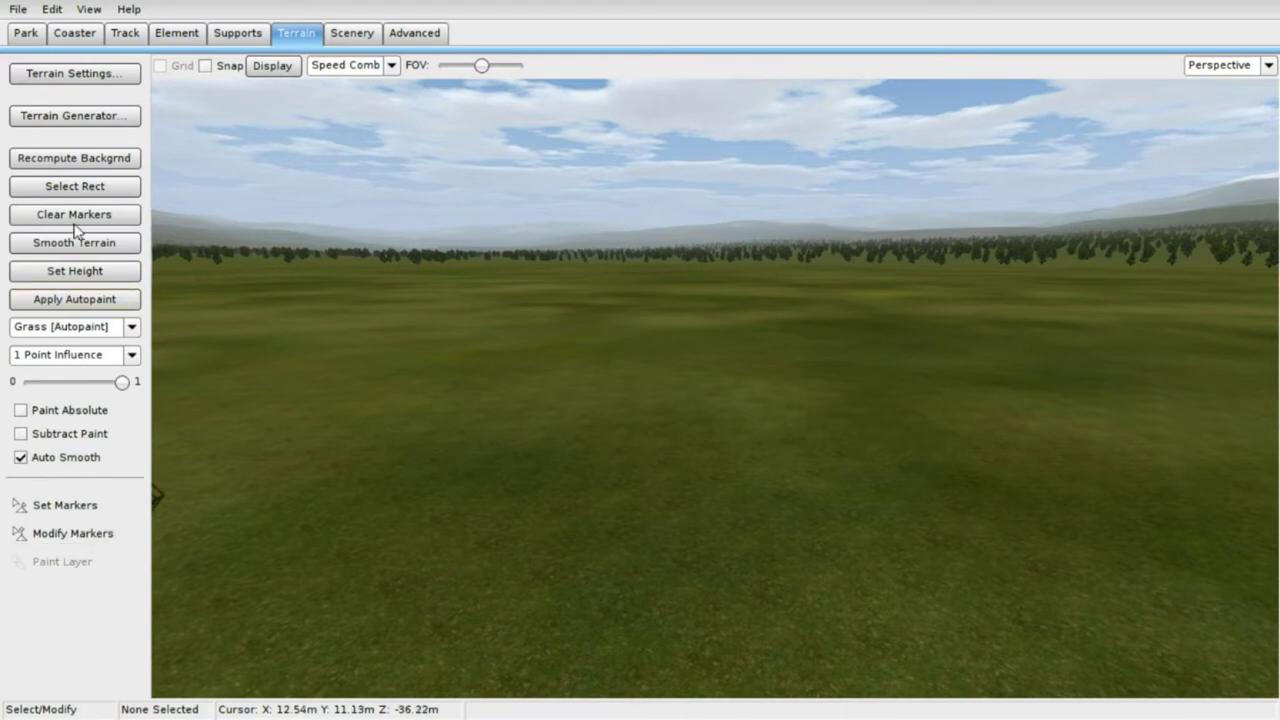
left_click(113, 300)
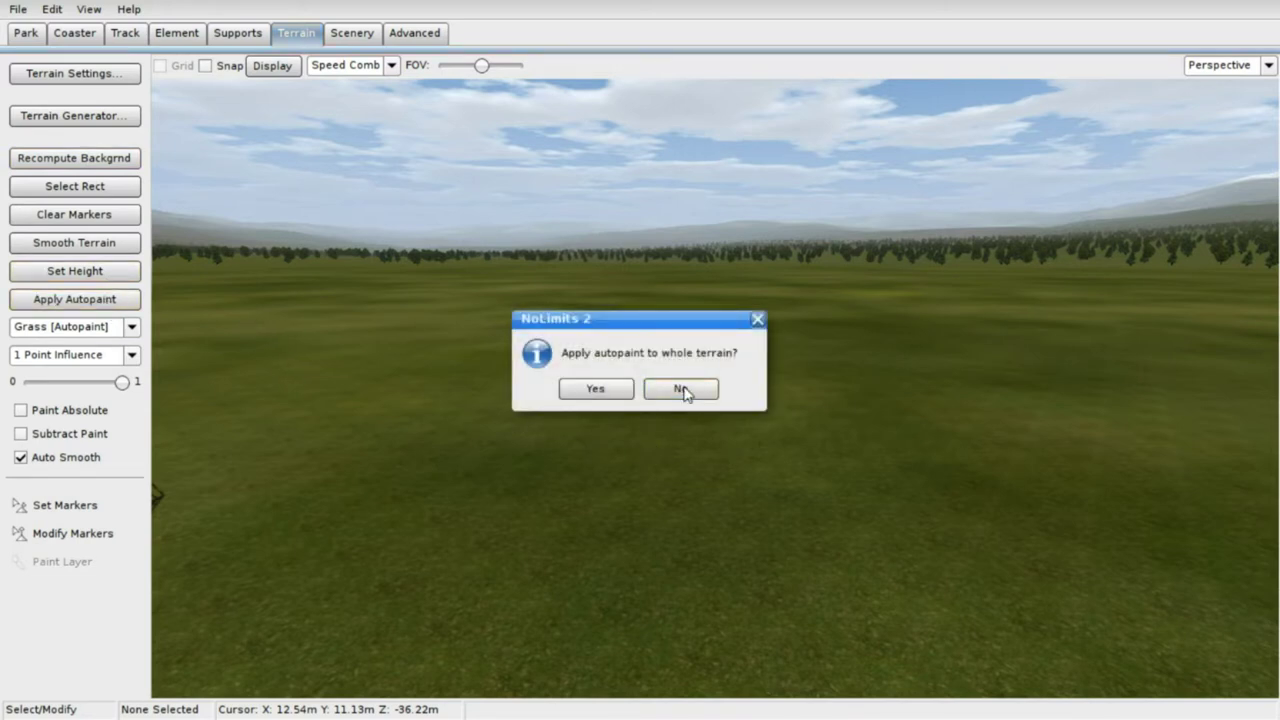
left_click(604, 390)
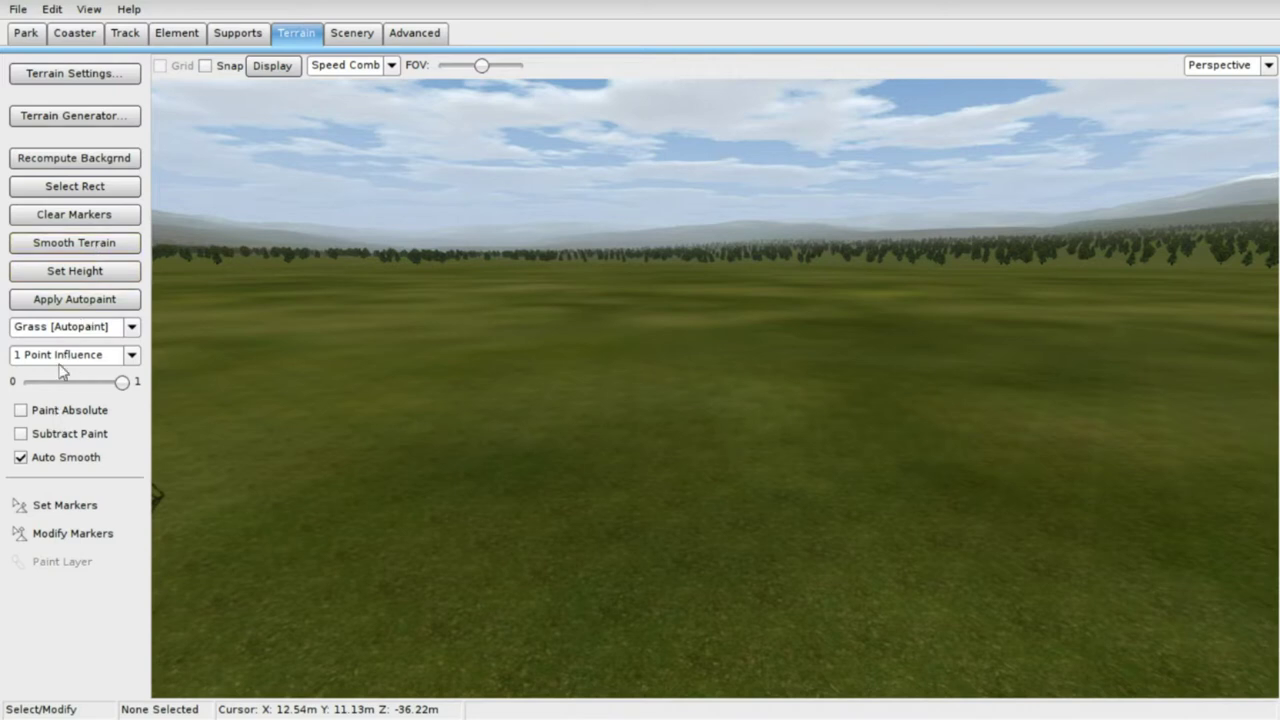
- Open the scene object library for scenery and look through its Vehicles group
left_click(352, 33)
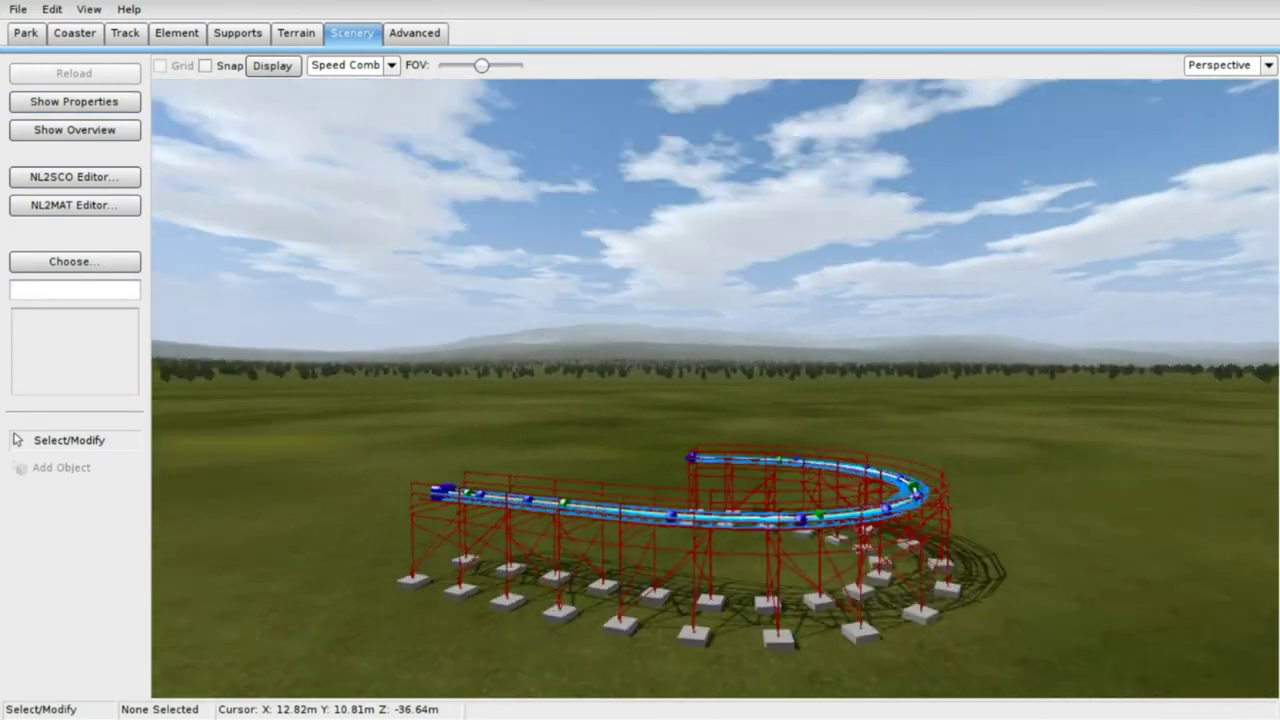
right_click_drag(715, 388, 805, 400)
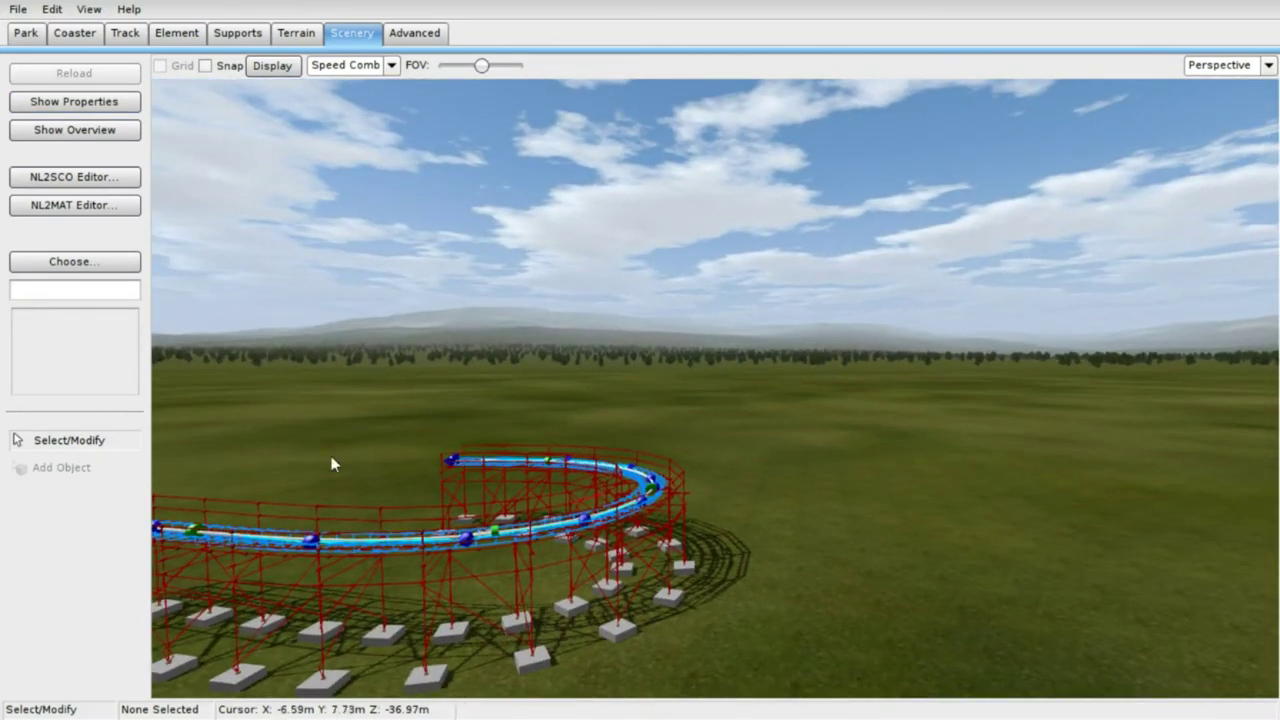
left_click(100, 262)
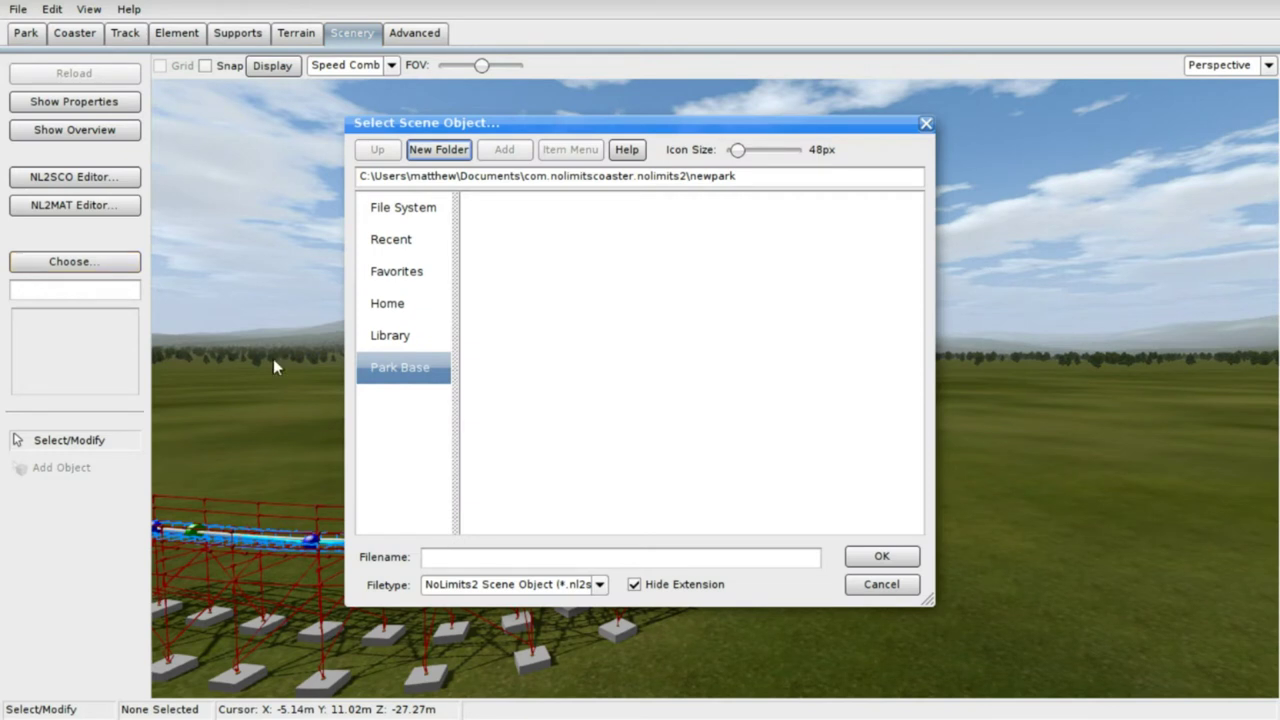
left_click(388, 336)
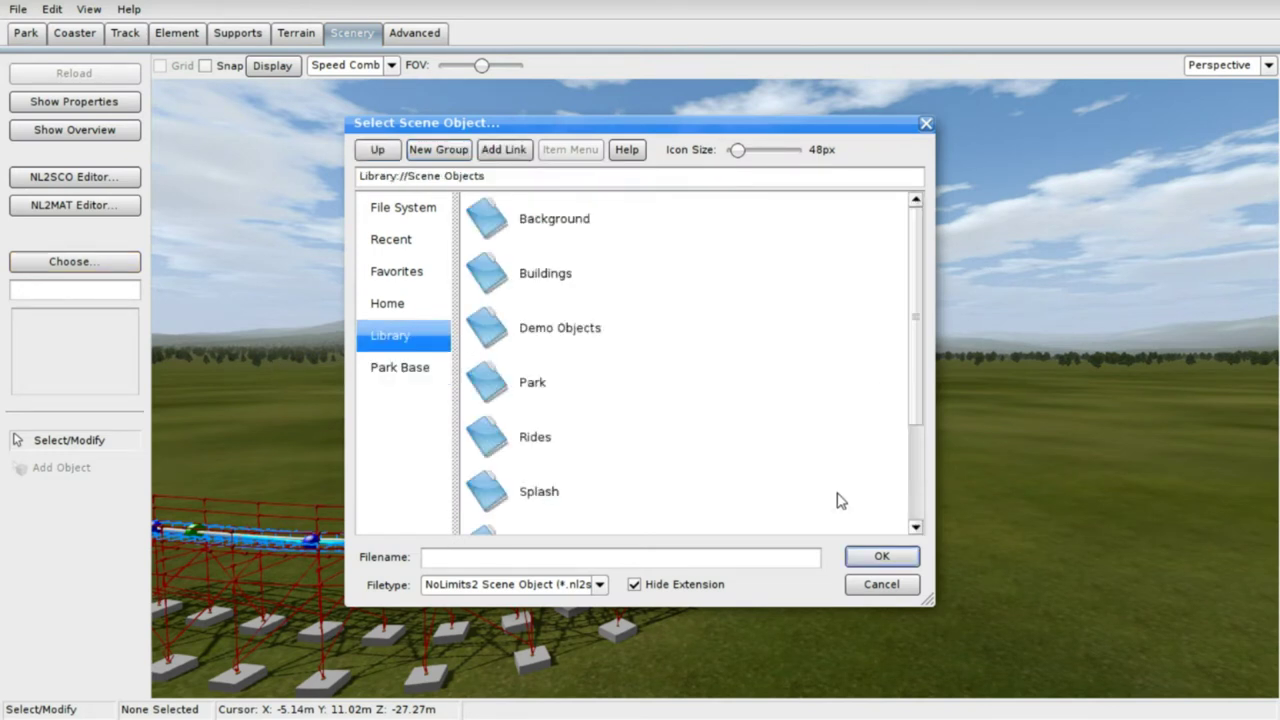
scroll(800, 485, "down", 4)
scroll(815, 500, "up", 1)
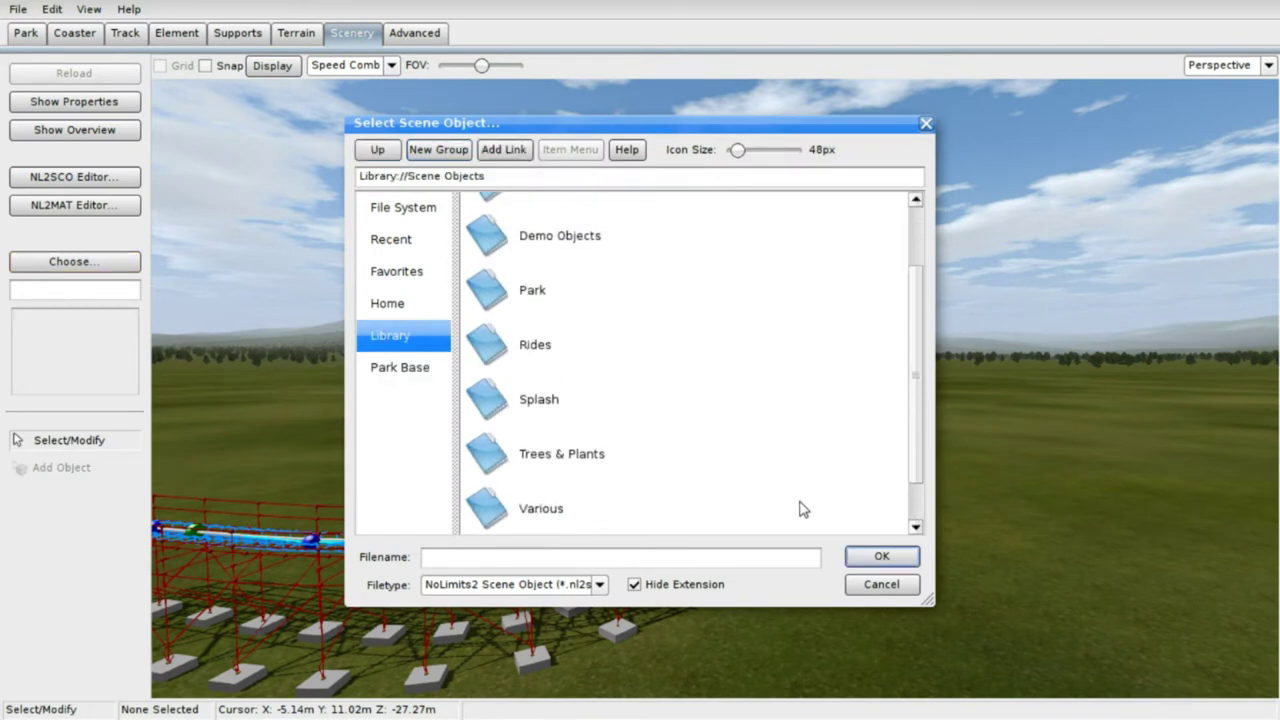
scroll(760, 510, "down", 1)
double_click(621, 529)
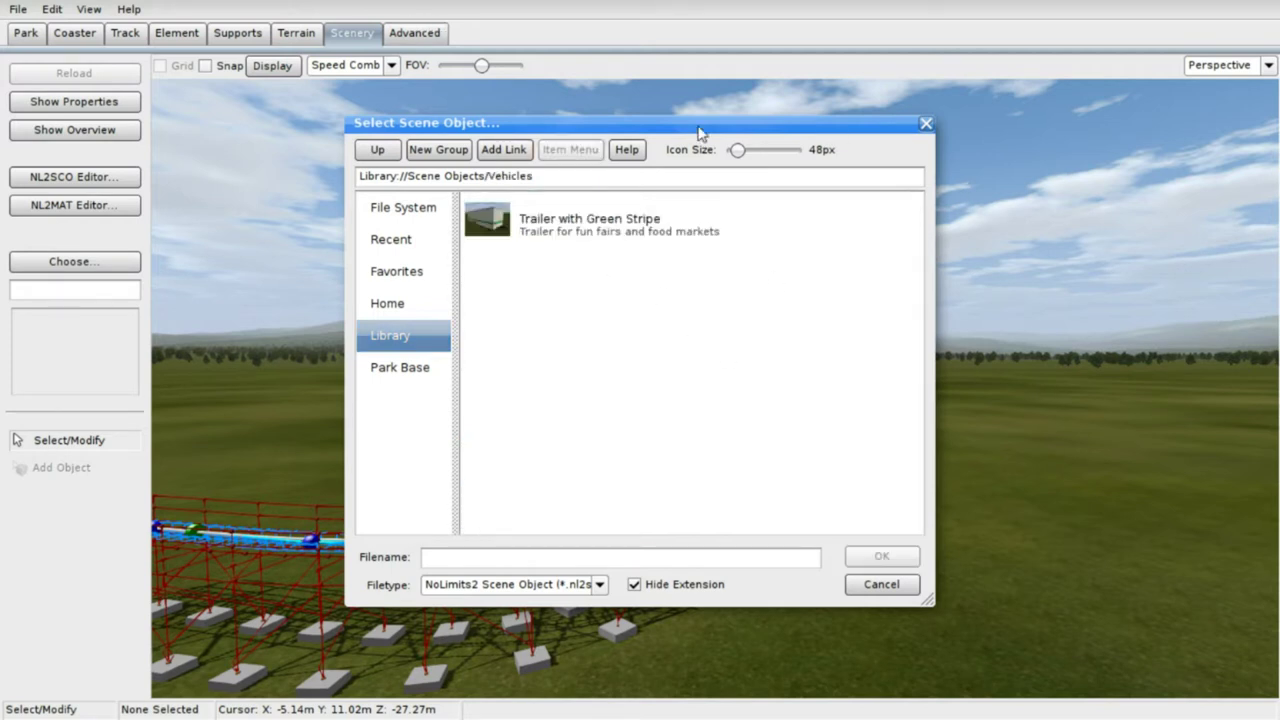
- Review the Various group of the scene object library, including the object's full description, and return to the main groups
left_click(378, 151)
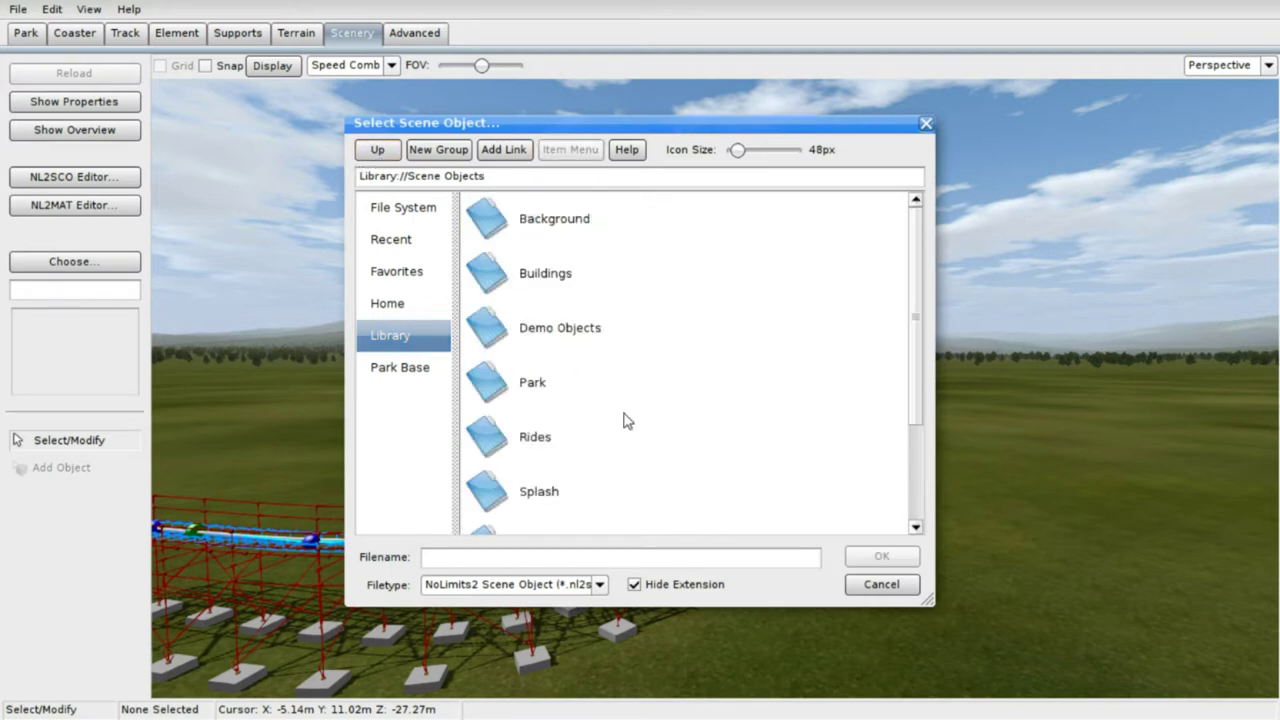
scroll(640, 480, "down", 2)
scroll(645, 486, "down", 1)
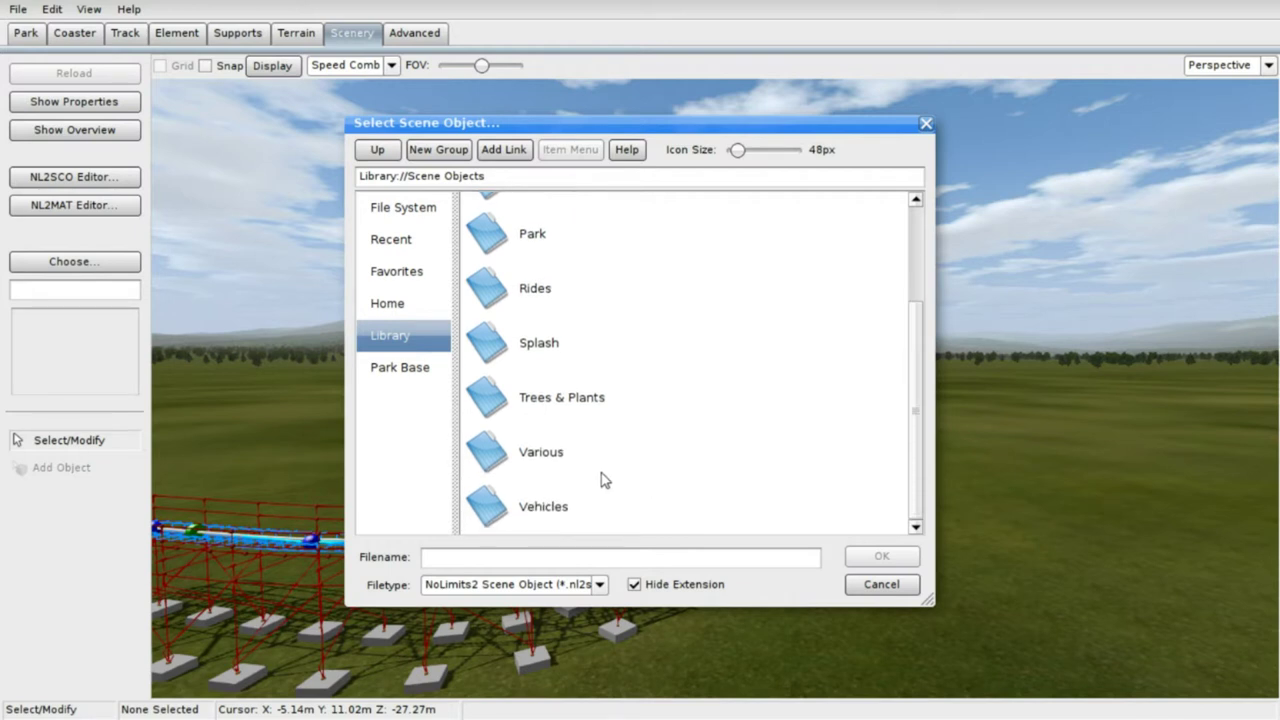
double_click(558, 460)
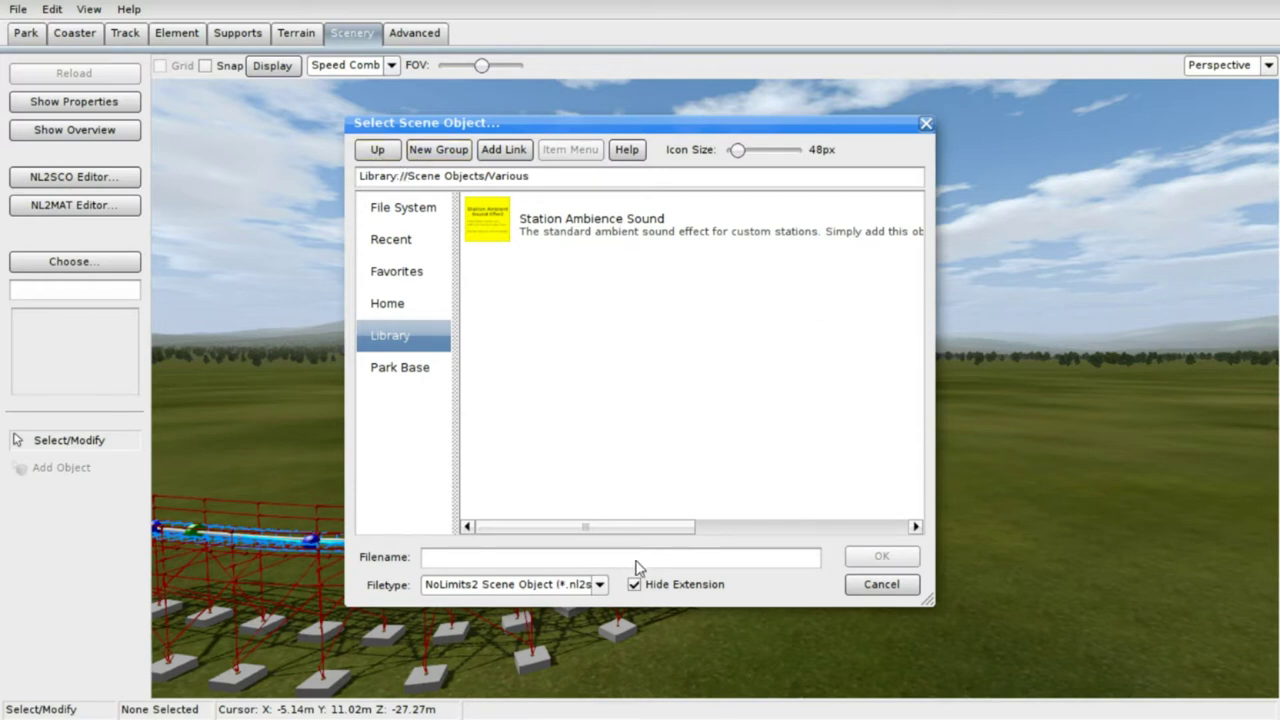
left_click_drag(647, 527, 666, 590)
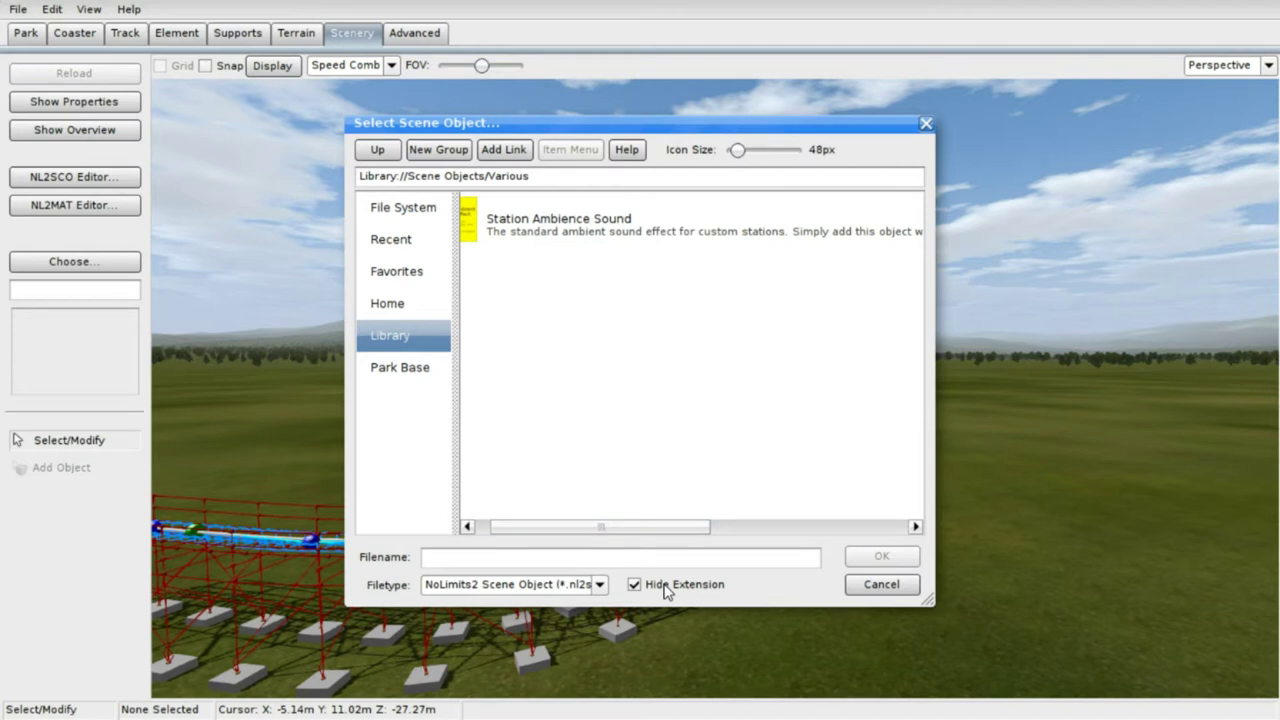
left_click(378, 150)
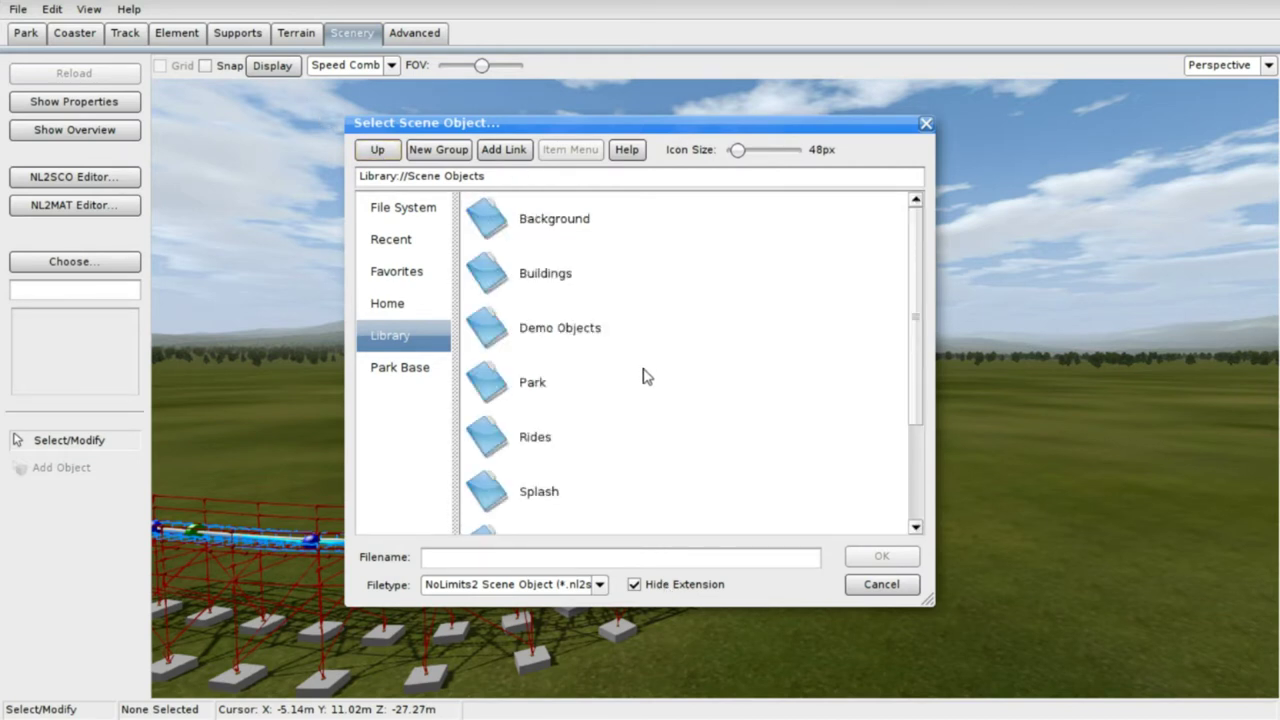
- Browse the Trees & Plants group and choose Grass Medium as the scene object to place
scroll(641, 432, "down", 3)
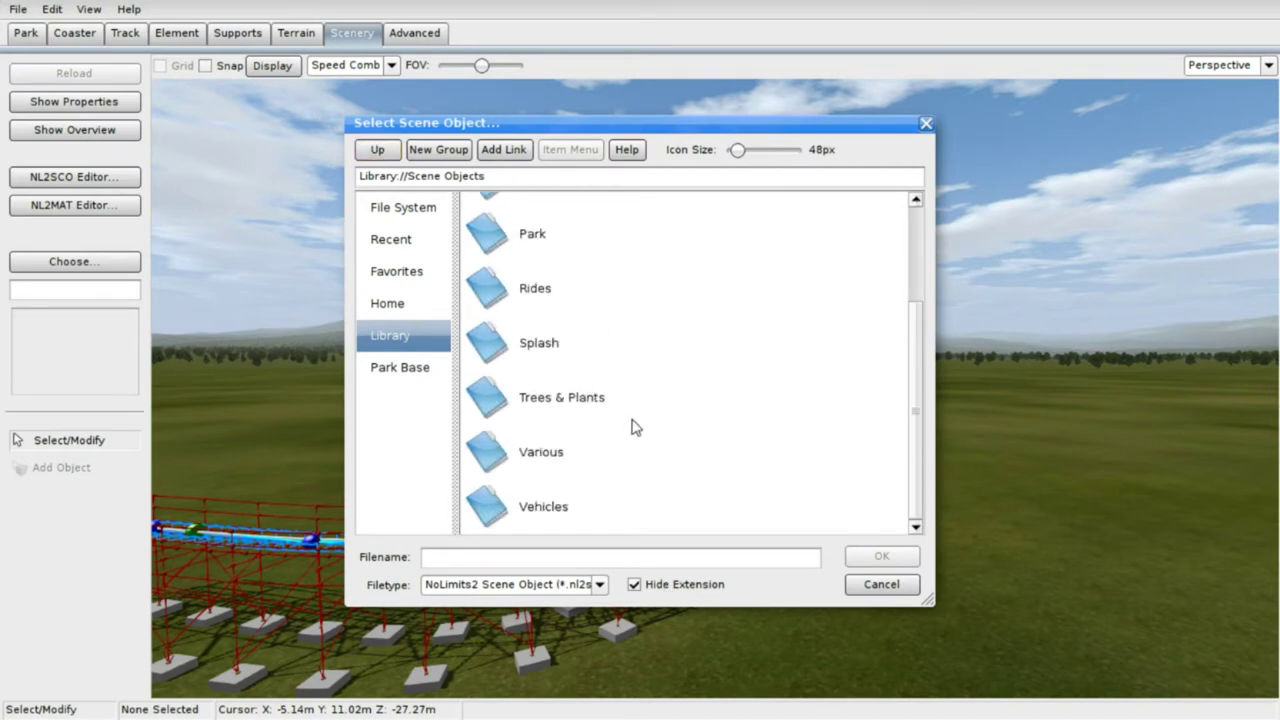
scroll(625, 422, "up", 1)
double_click(612, 428)
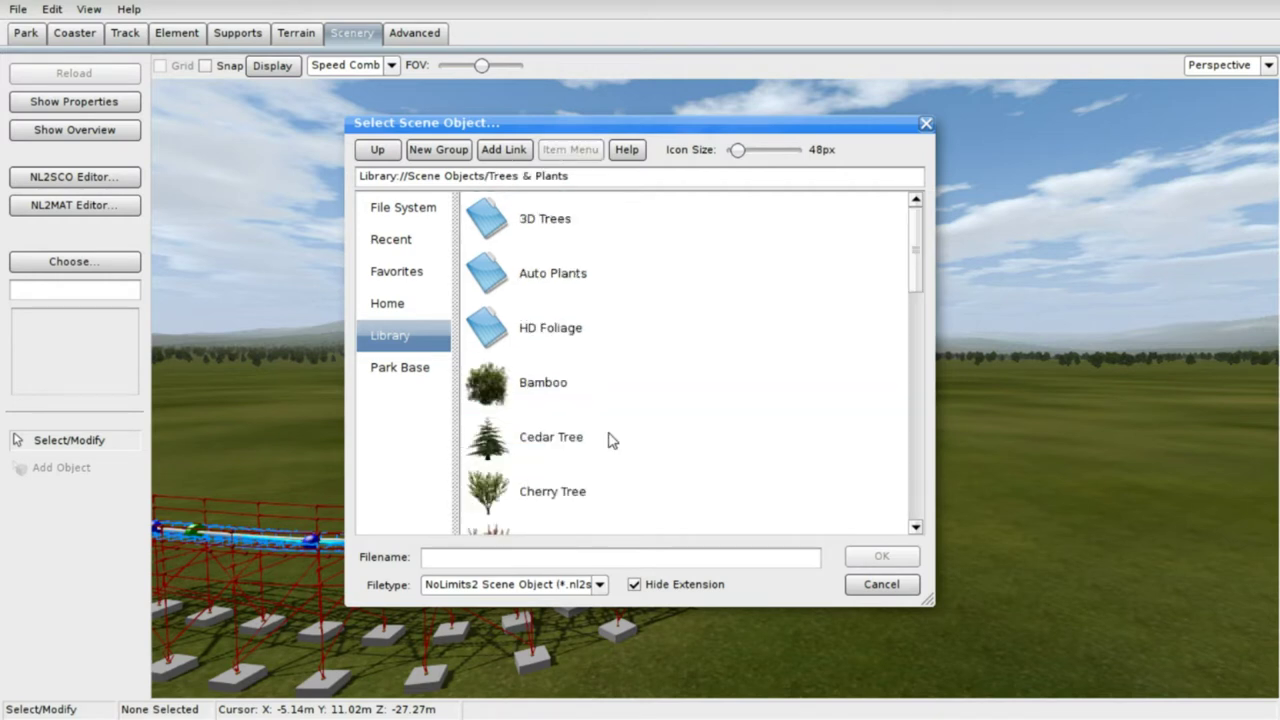
scroll(608, 437, "down", 10)
scroll(602, 428, "down", 4)
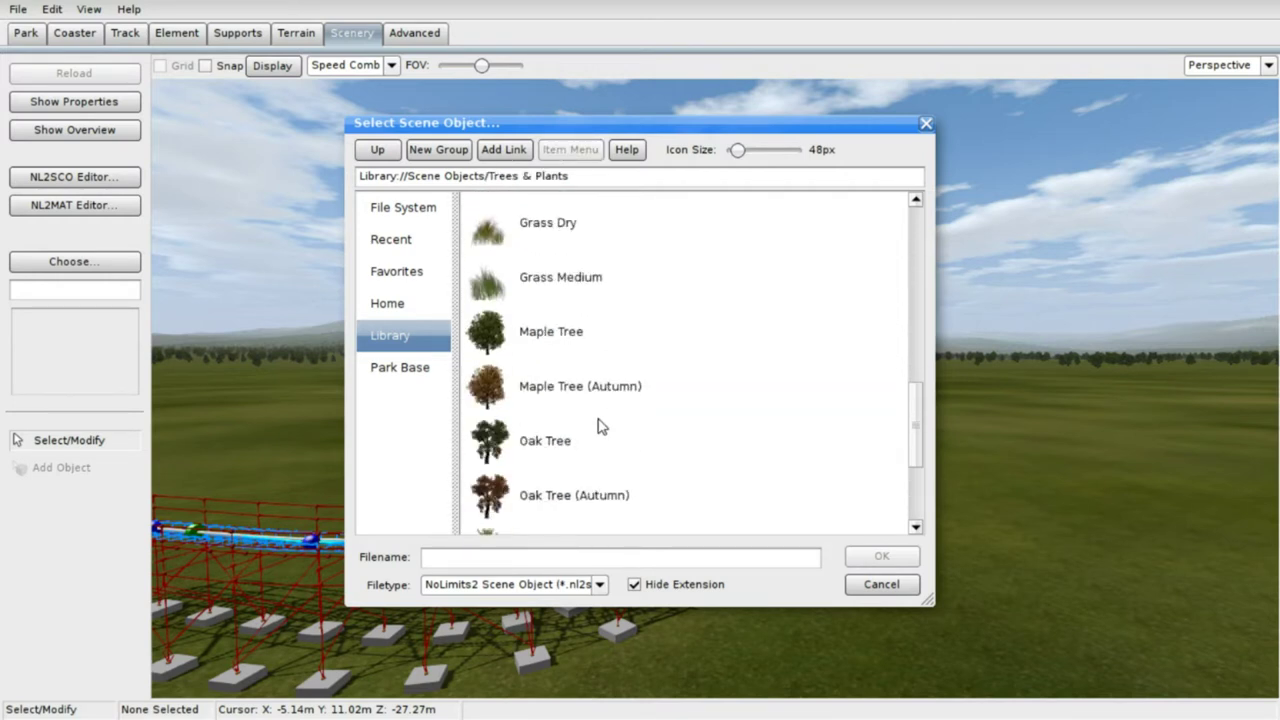
scroll(600, 427, "down", 4)
scroll(600, 426, "up", 8)
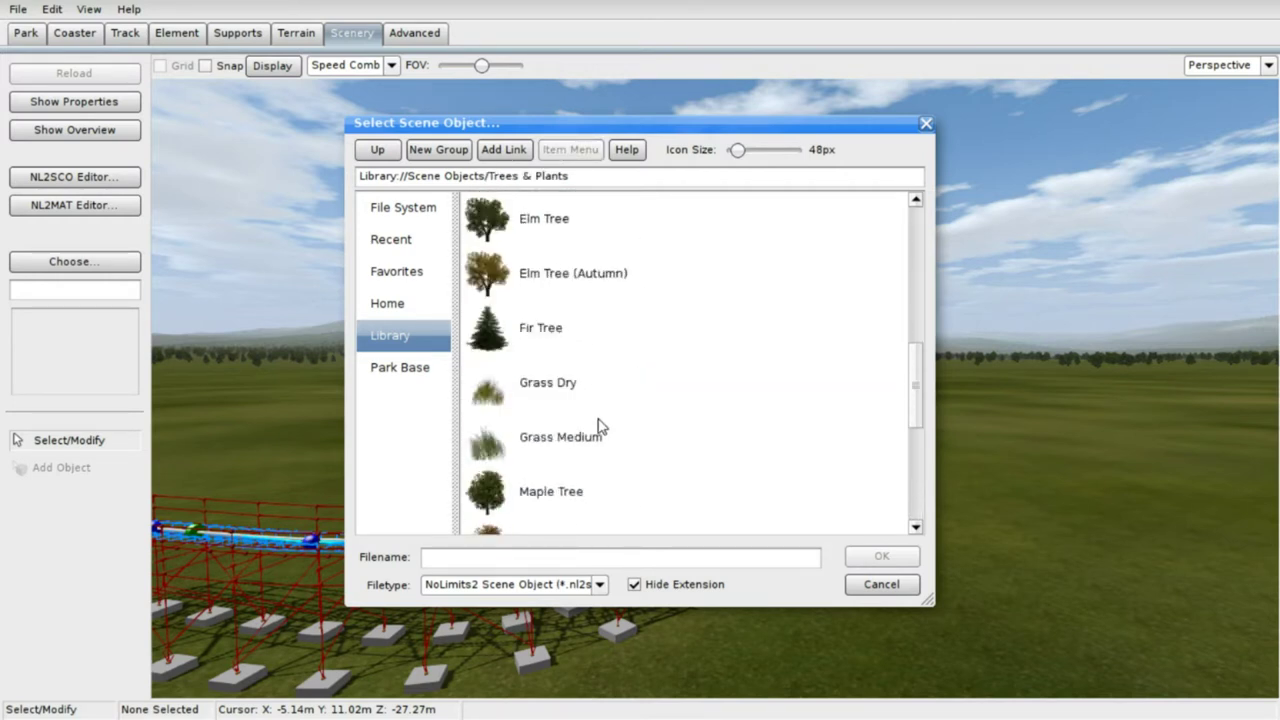
double_click(642, 470)
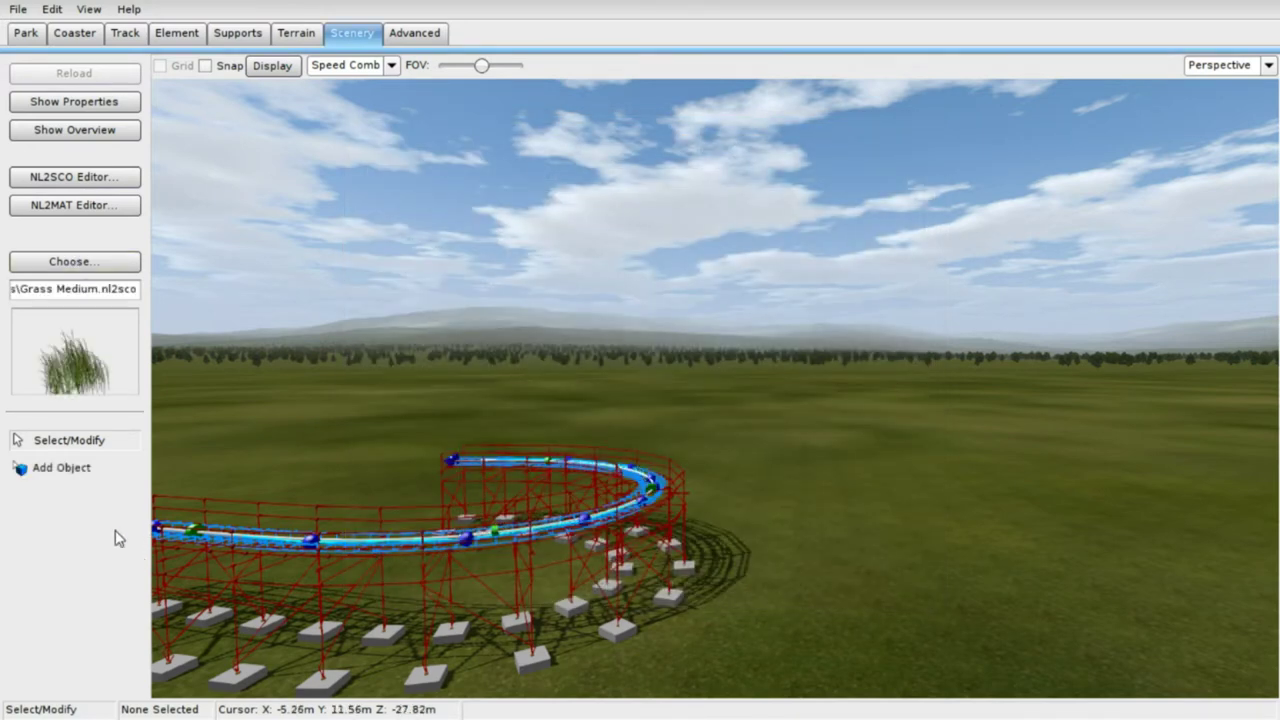
- Plant a dense patch of overlapping Grass Medium tufts on the open ground away from the coaster
left_click(85, 470)
right_click_drag(882, 556, 1025, 655)
left_click(831, 451)
left_click(879, 460)
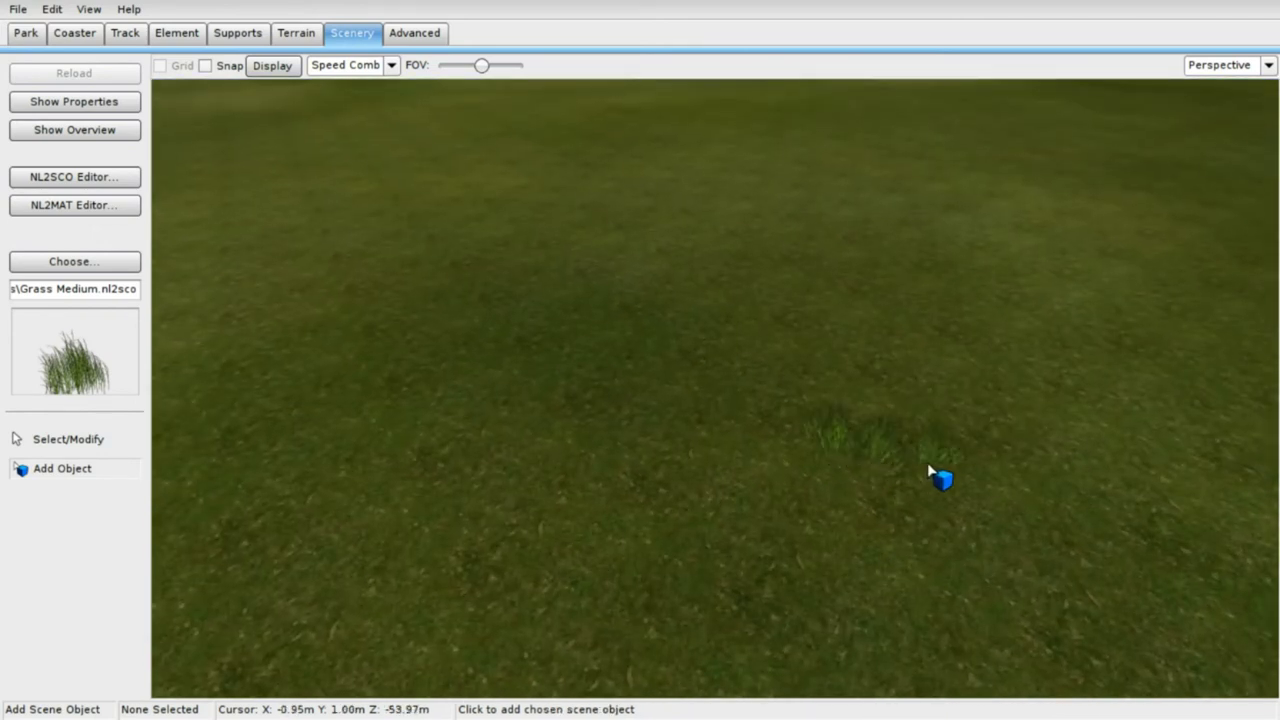
left_click(936, 464)
left_click(992, 470)
left_click(1010, 375)
left_click(983, 367)
left_click(950, 388)
left_click(925, 413)
left_click(970, 398)
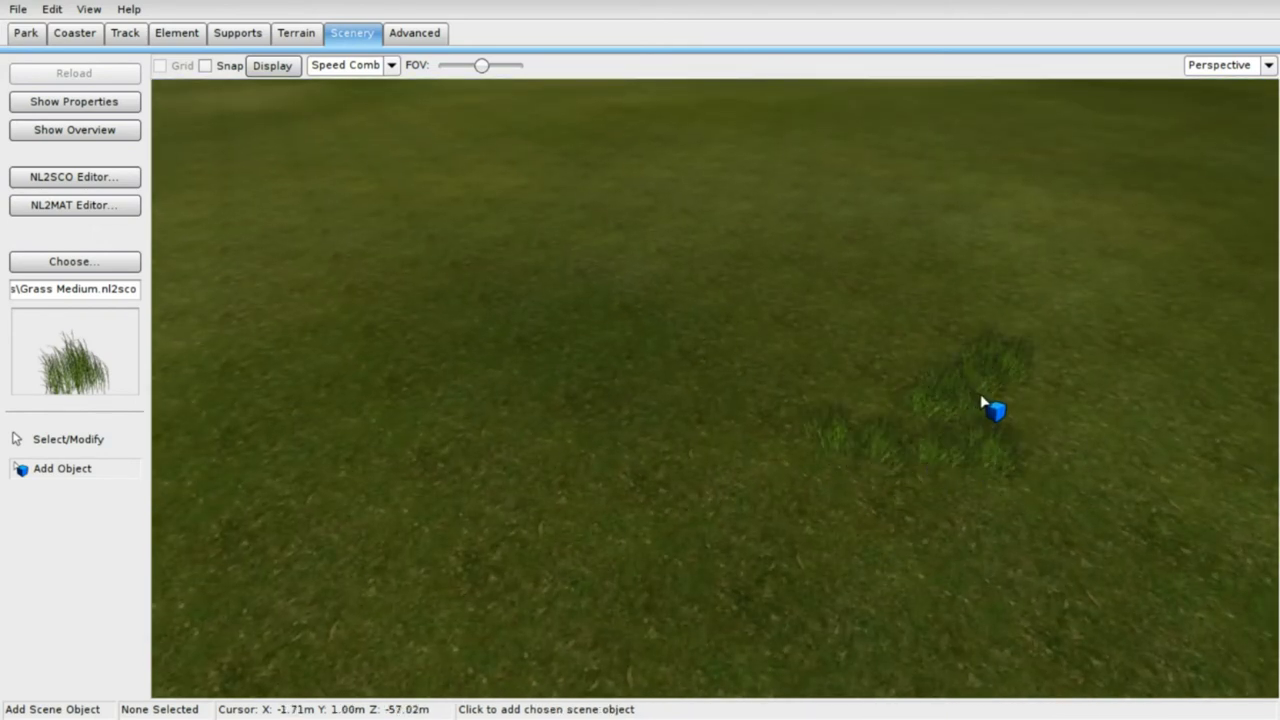
left_click(984, 402)
left_click(1012, 422)
left_click(986, 414)
left_click(977, 431)
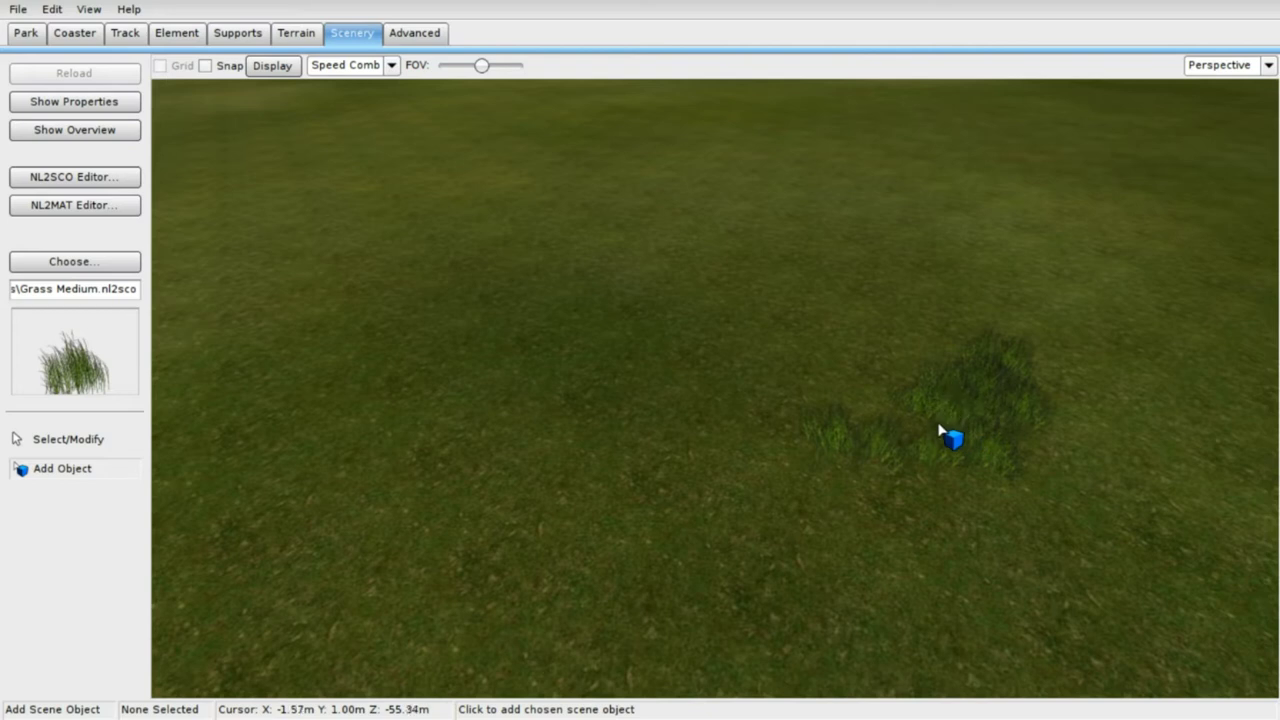
left_click(938, 427)
left_click(914, 437)
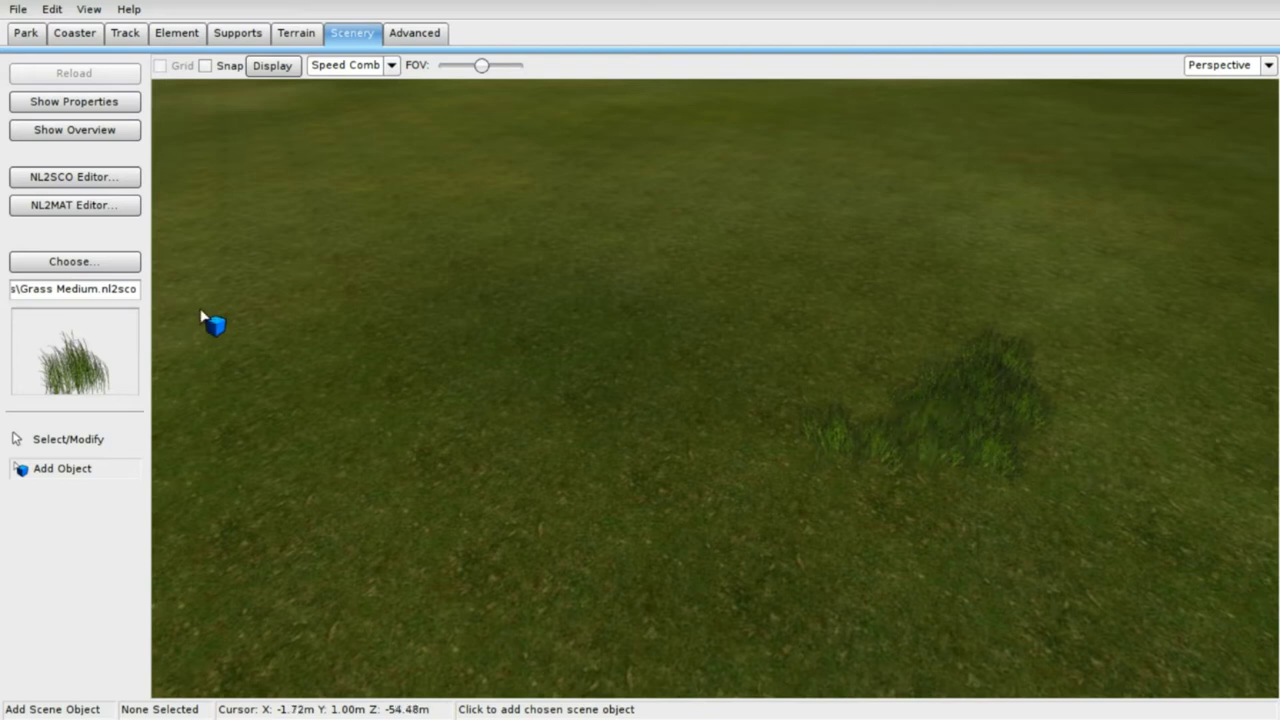
- Look through the Park group's Basic Set in the scene object library and return to the main groups
left_click(80, 263)
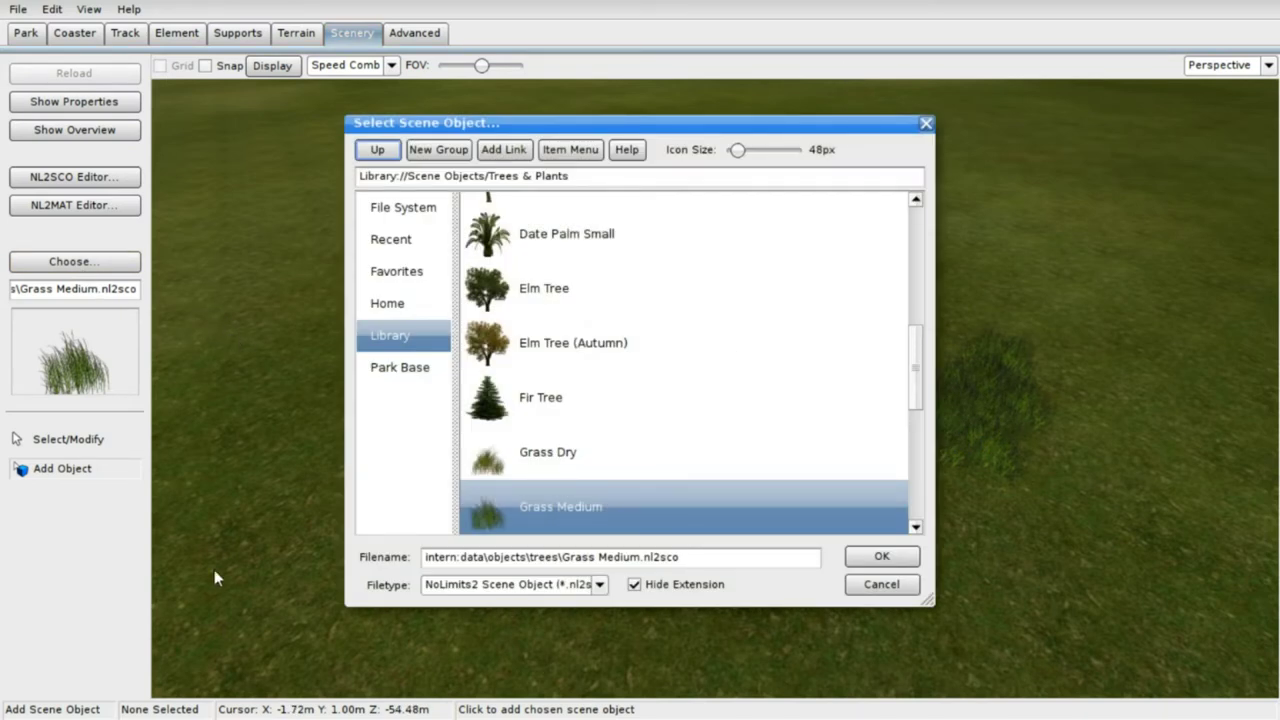
left_click(365, 150)
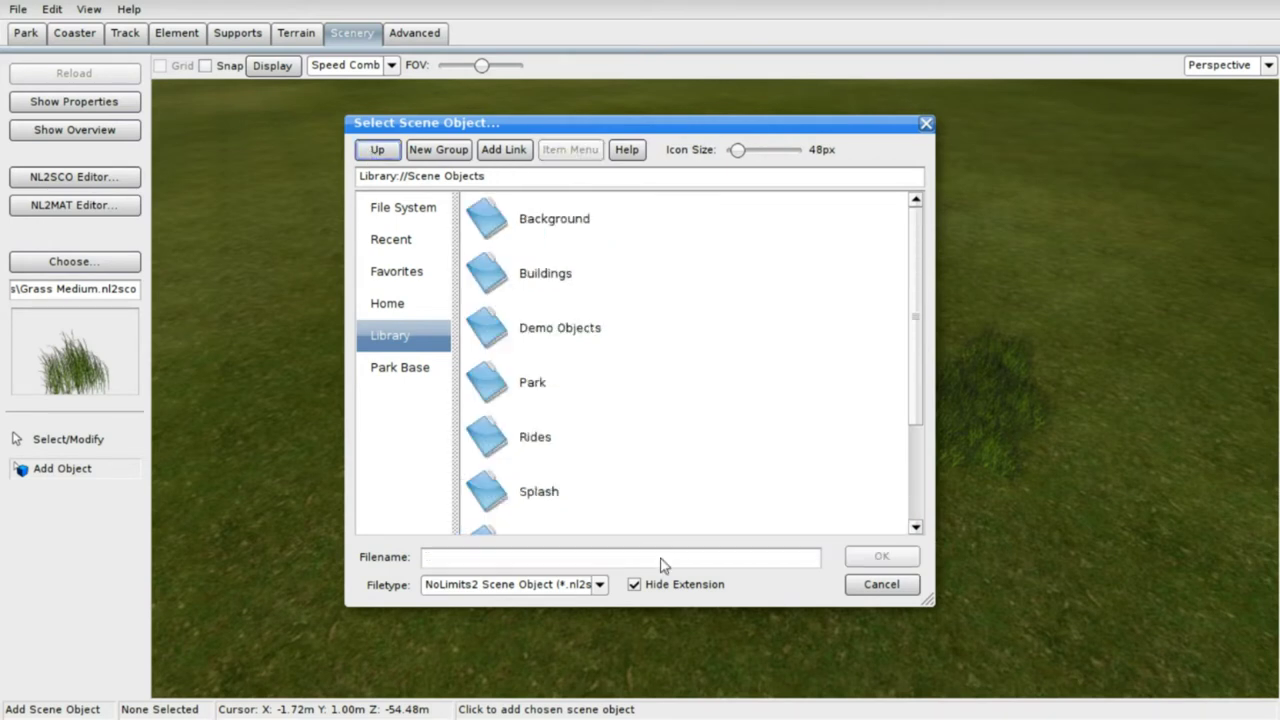
double_click(551, 402)
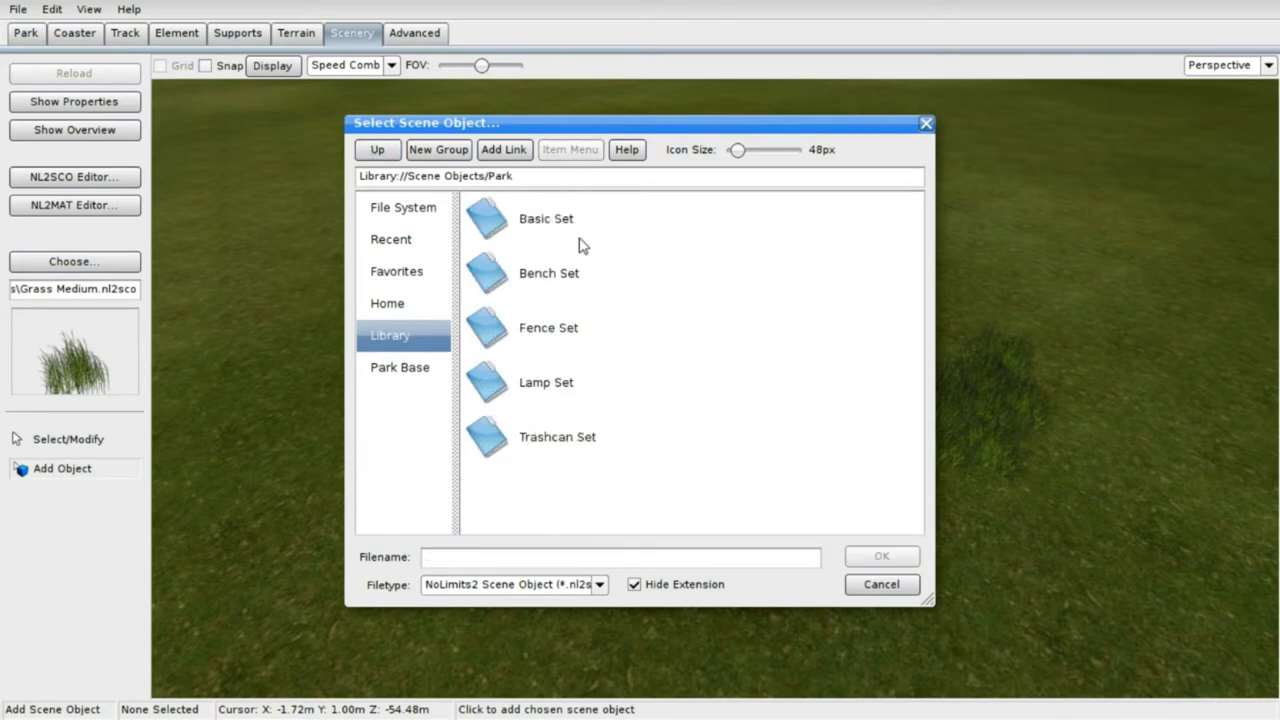
double_click(587, 225)
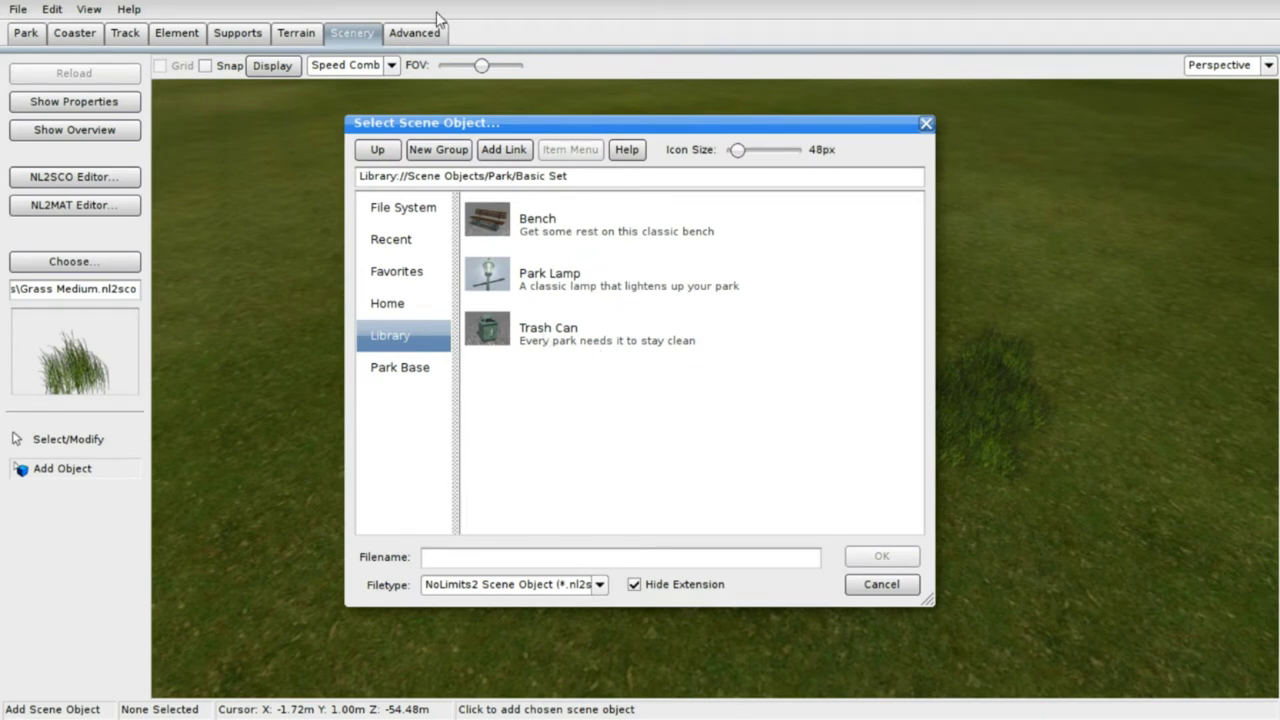
left_click(377, 150)
left_click(377, 150)
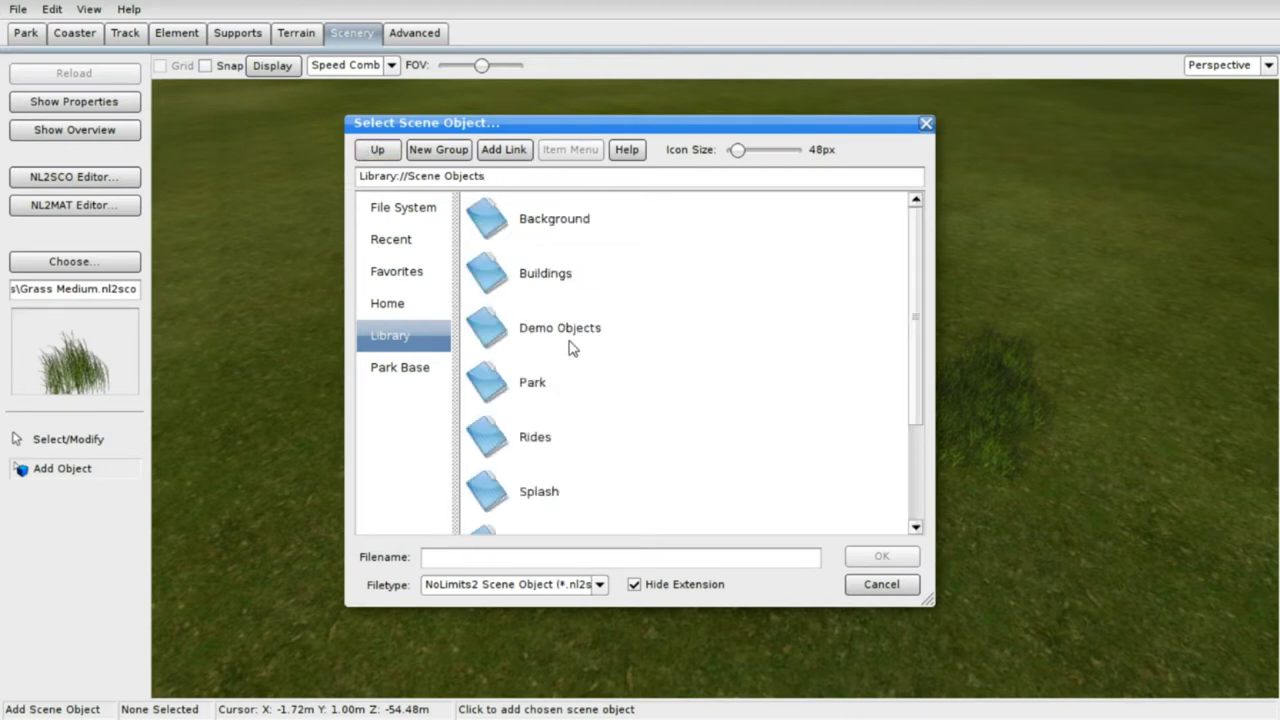
- Choose Power Pole Cables from the Background group and place a set on the open field beyond the grass patch
double_click(576, 243)
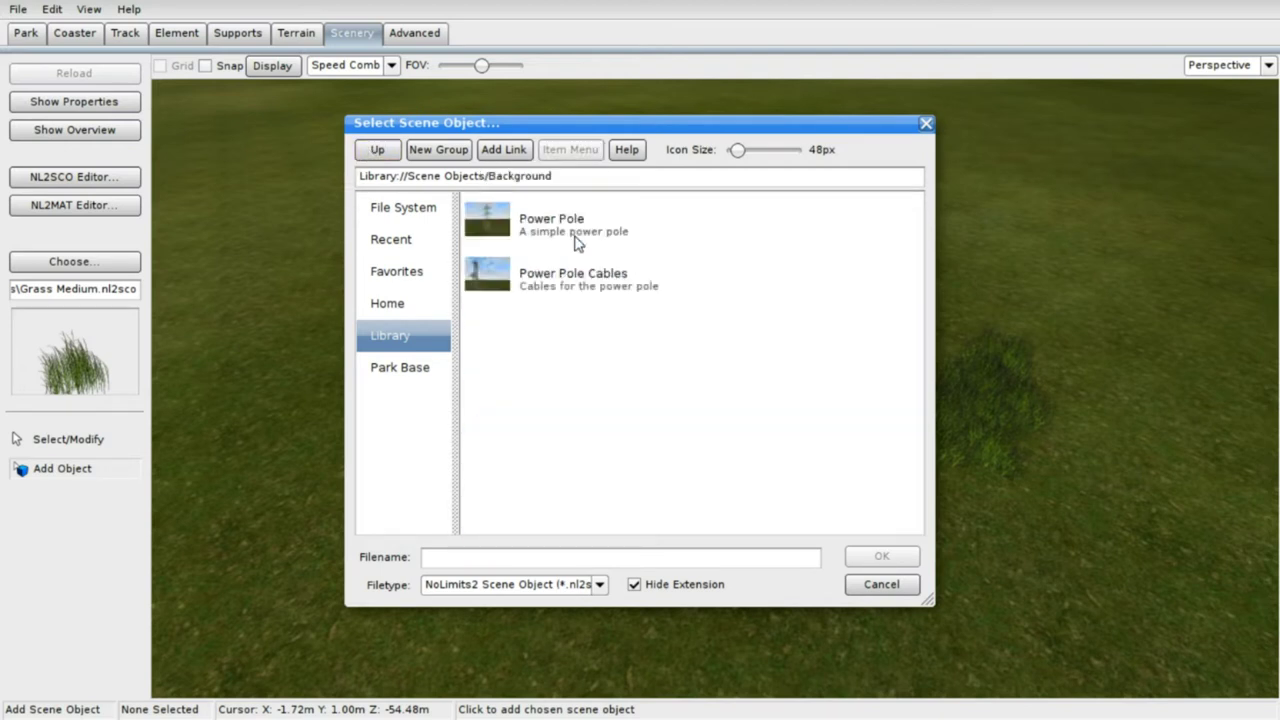
double_click(588, 295)
right_click_drag(680, 403, 740, 315)
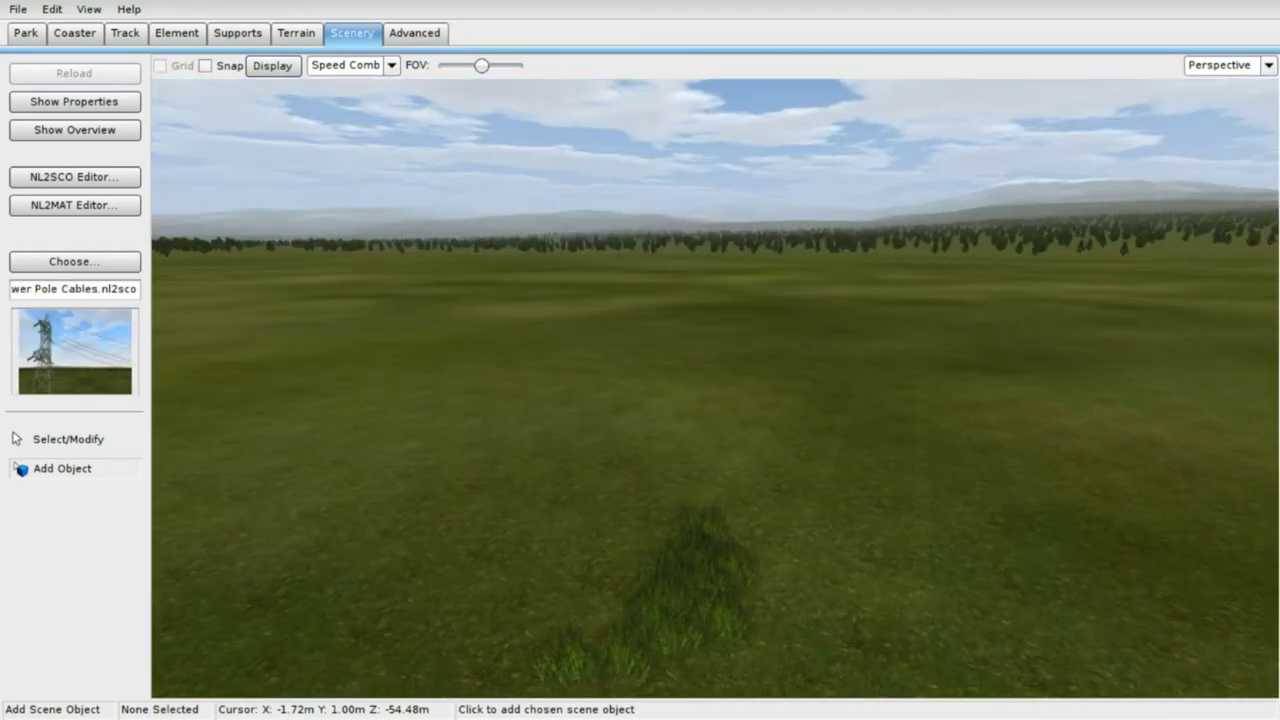
left_click(843, 300)
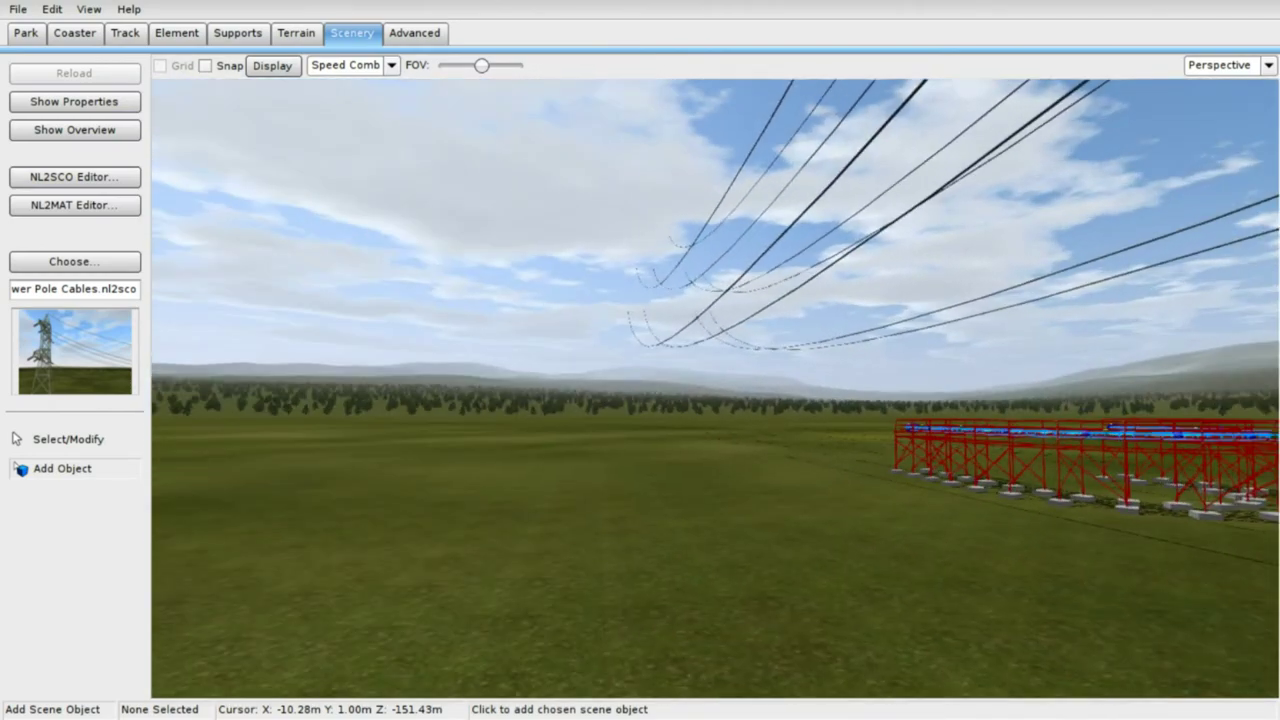
- Place a second set of Power Pole Cables near the first, and close the object library without choosing another object
key("w")
right_click_drag(715, 389, 843, 293)
key("s")
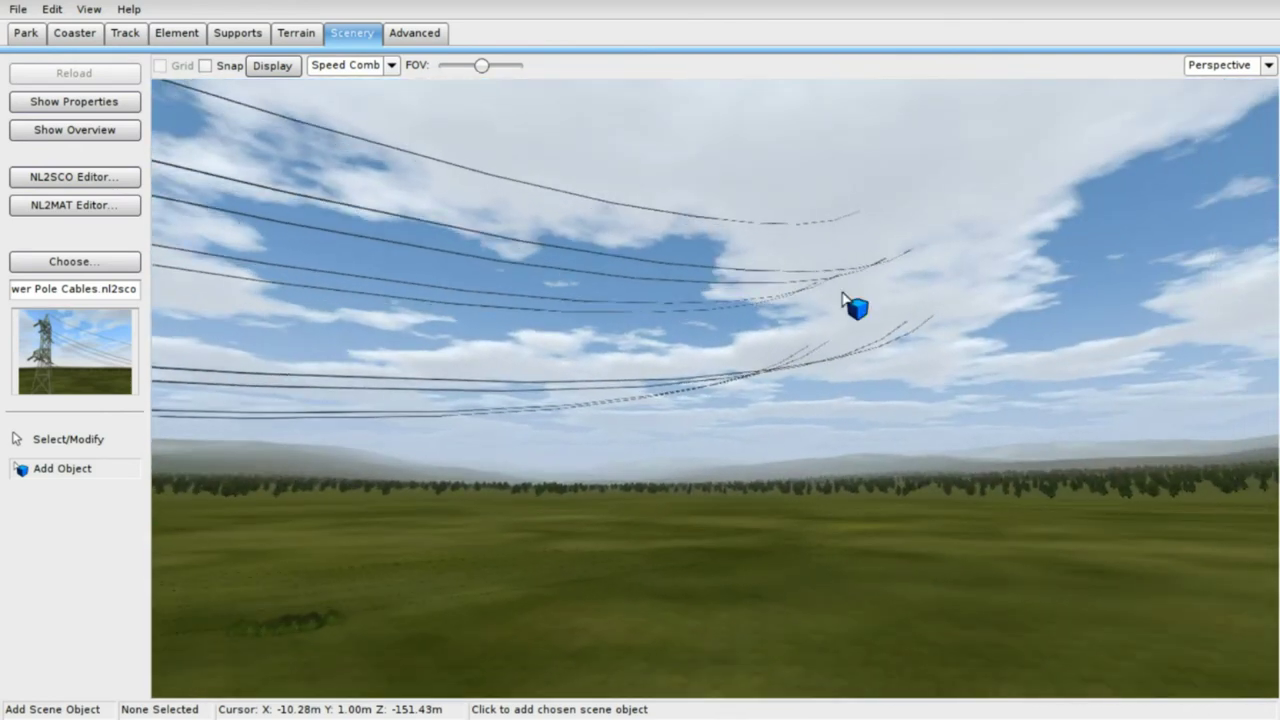
left_click(98, 264)
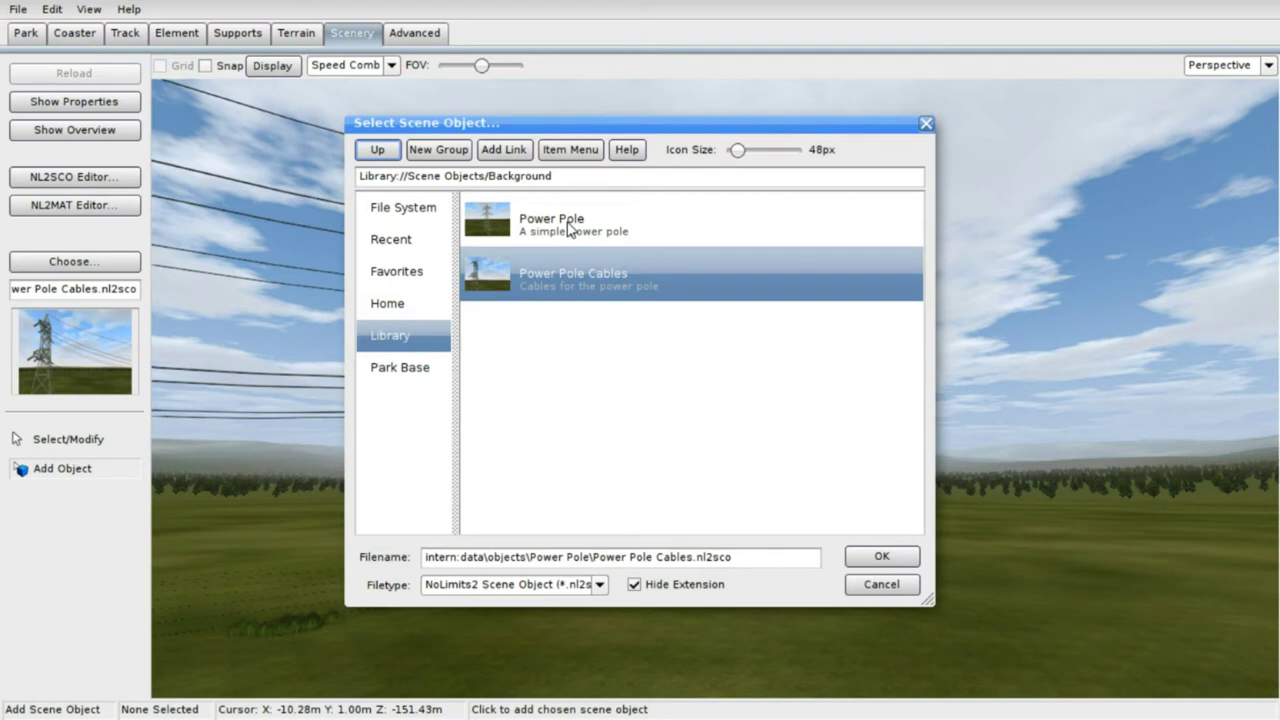
left_click(926, 123)
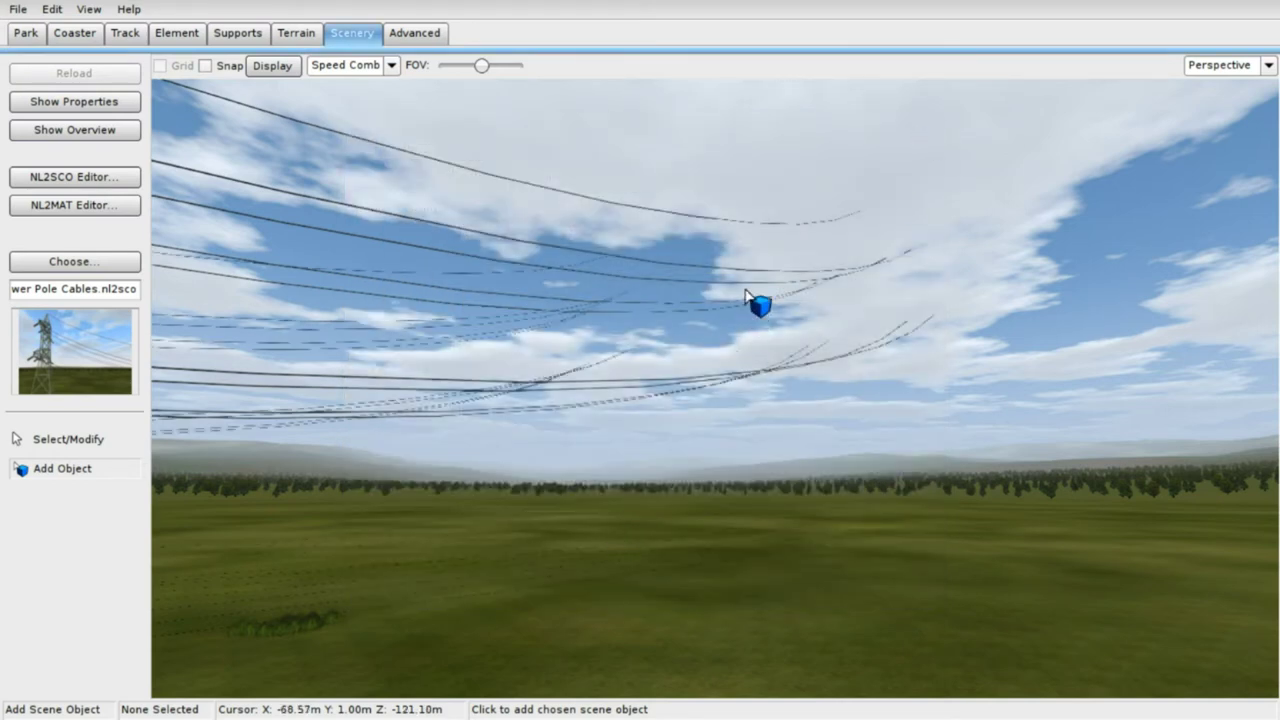
left_click(114, 261)
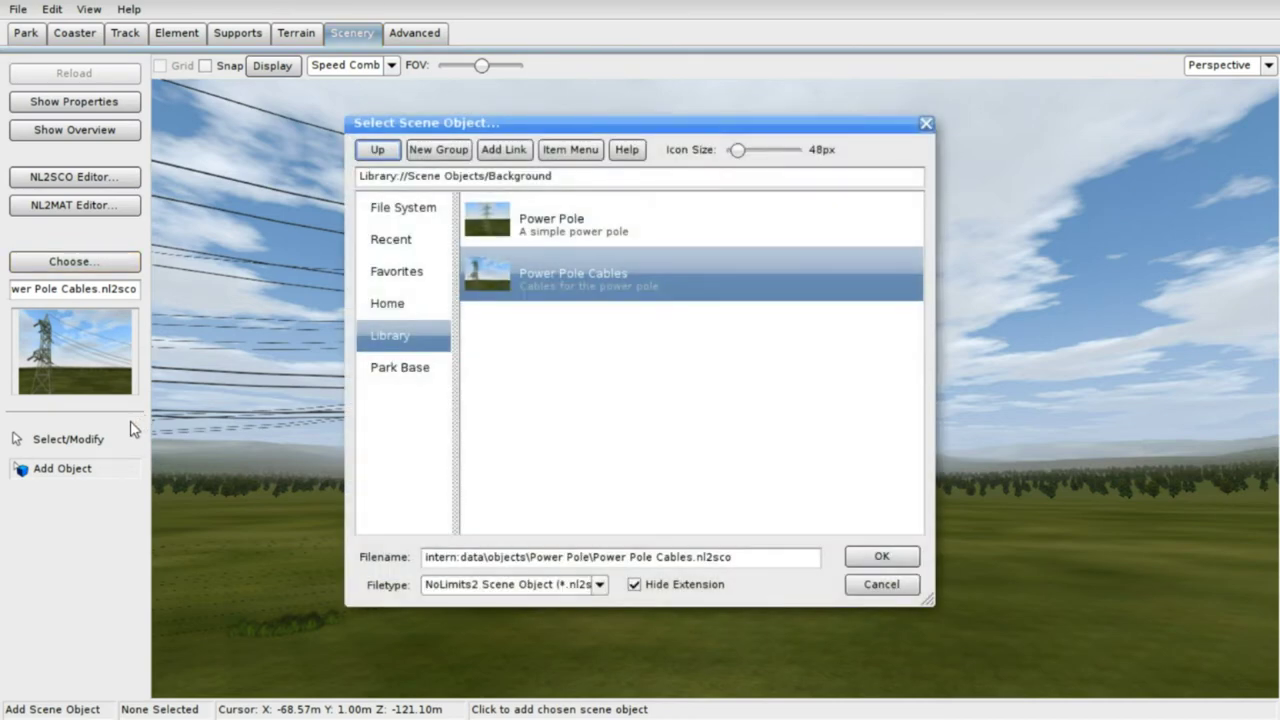
left_click(926, 124)
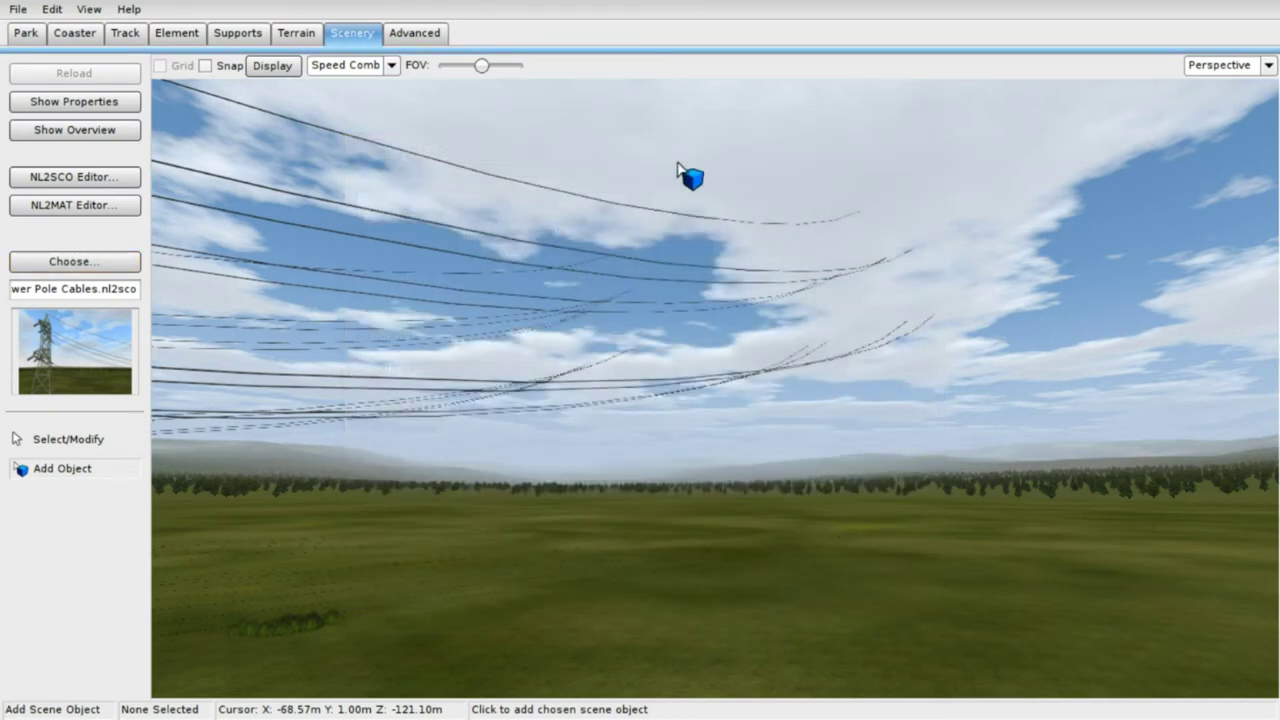
- Examine the Environment Editor's generated background settings and the Light Pattern Creator, closing each without making changes
left_click(414, 33)
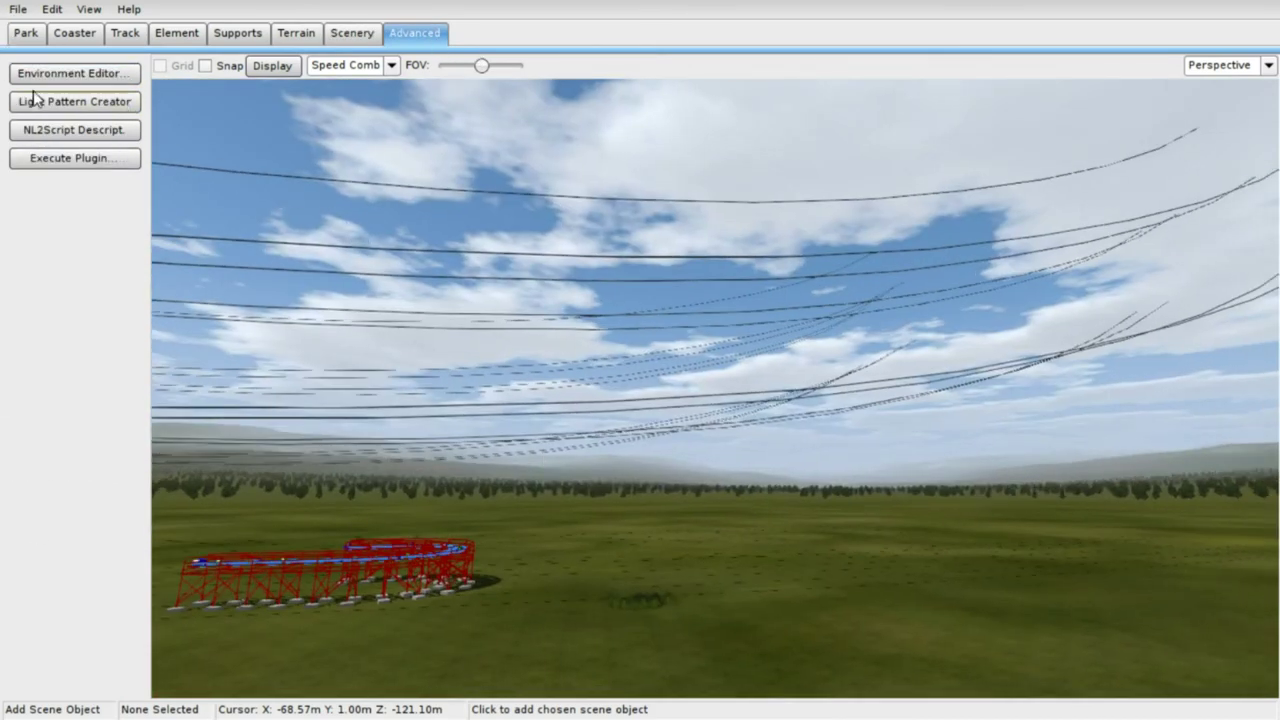
left_click(96, 80)
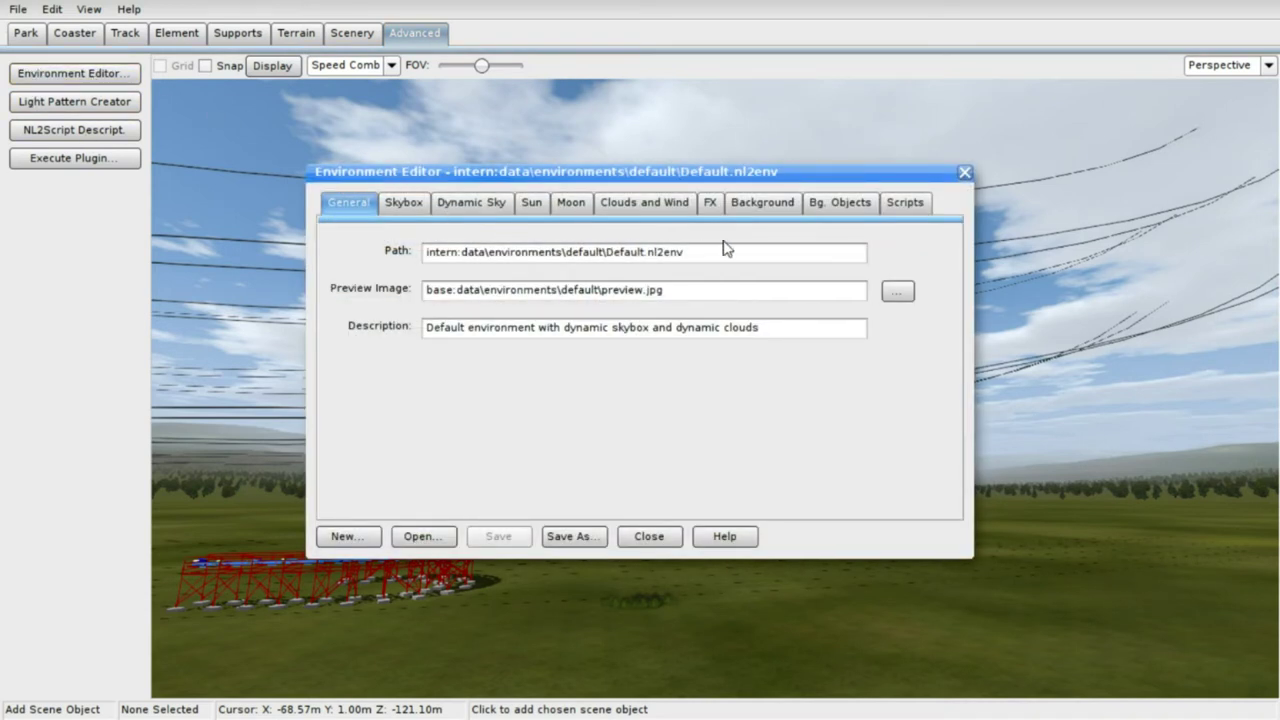
left_click(796, 203)
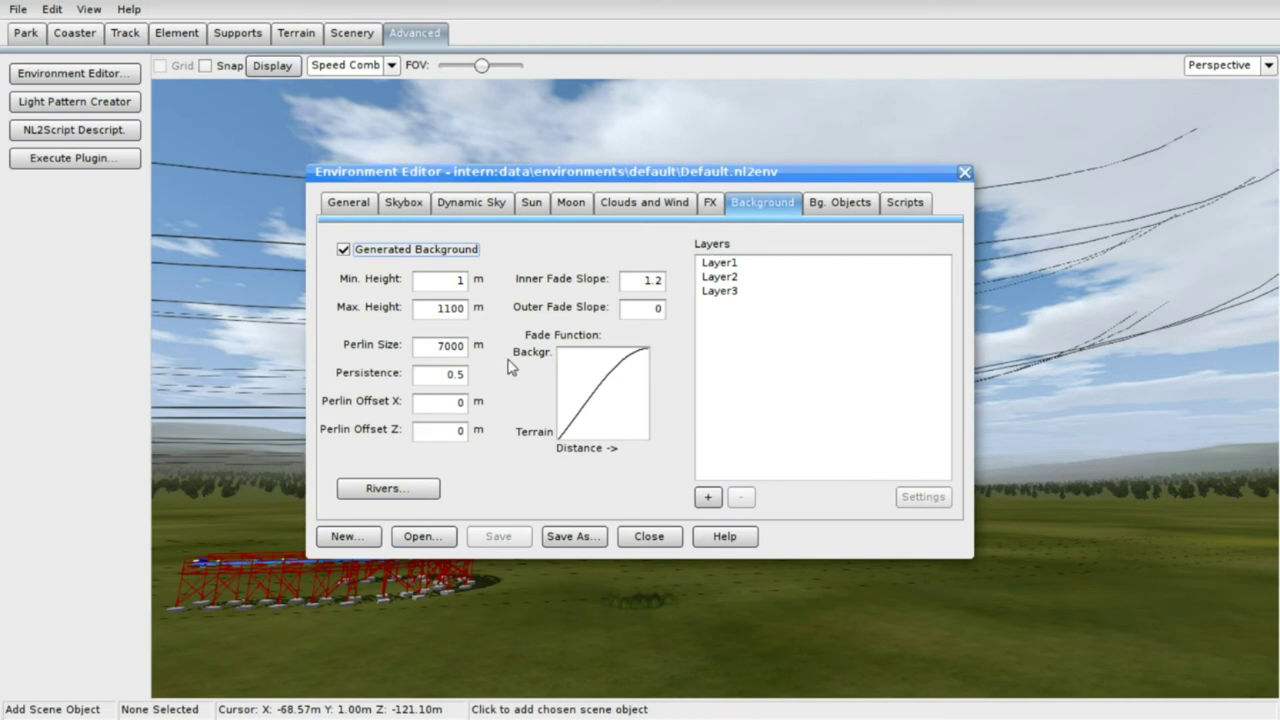
left_click(965, 173)
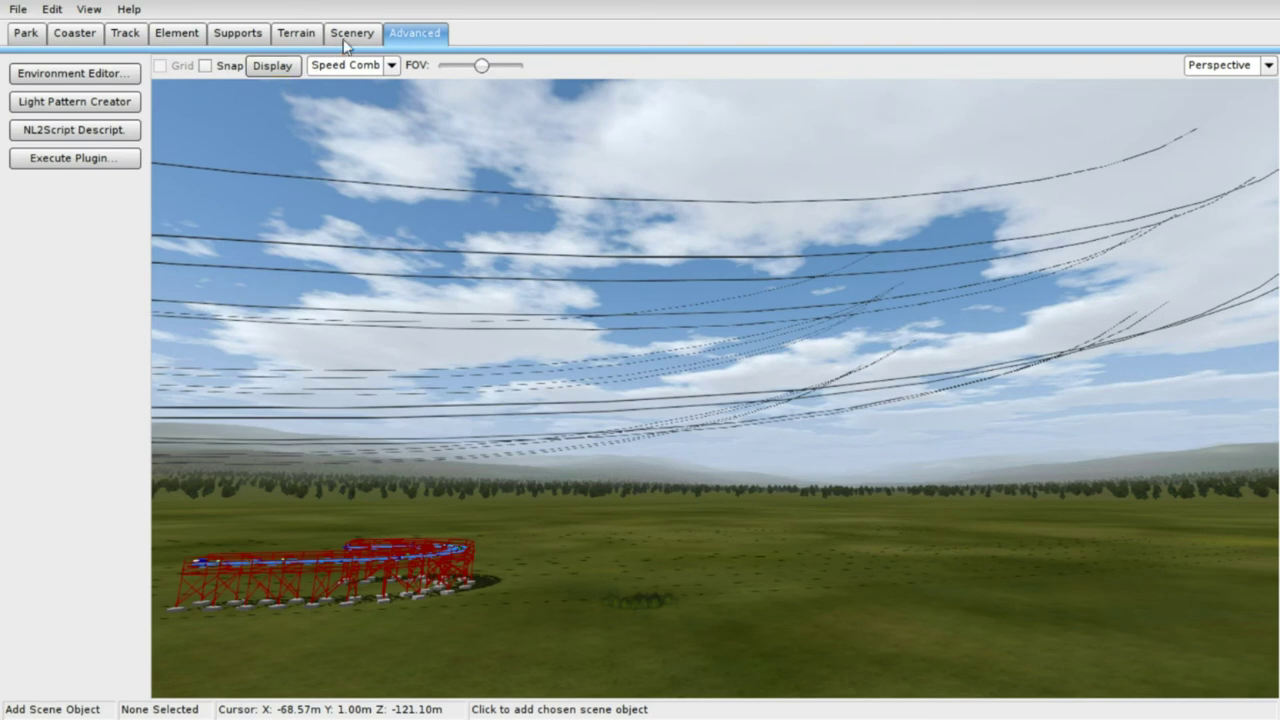
left_click(111, 102)
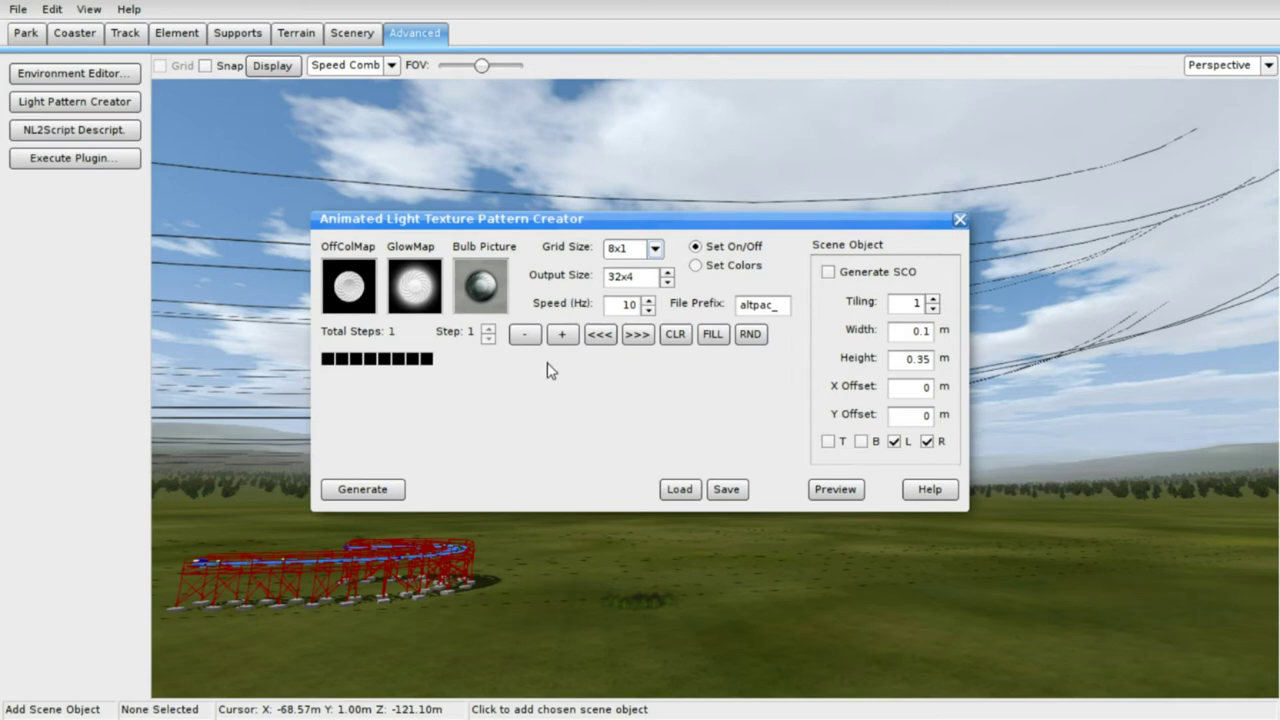
left_click(958, 220)
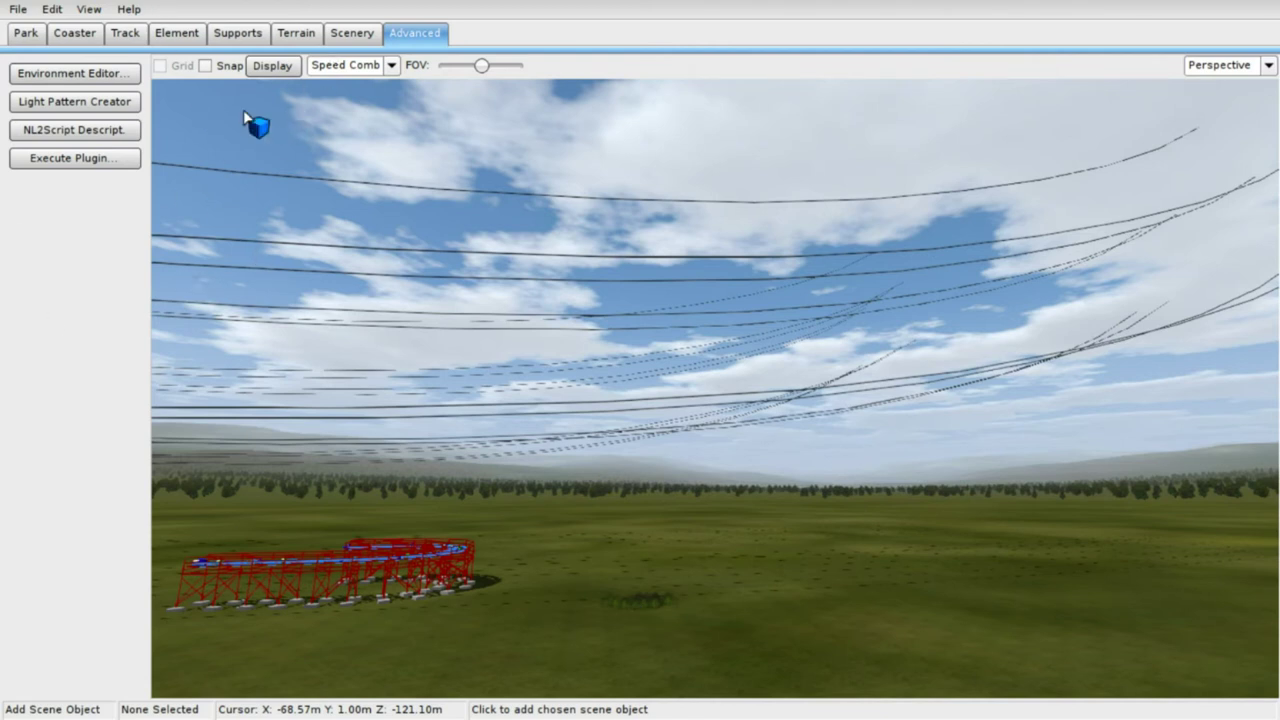
- Enable snapping and turn off the track's Speed Comb display by setting the visualization to None
left_click(276, 68)
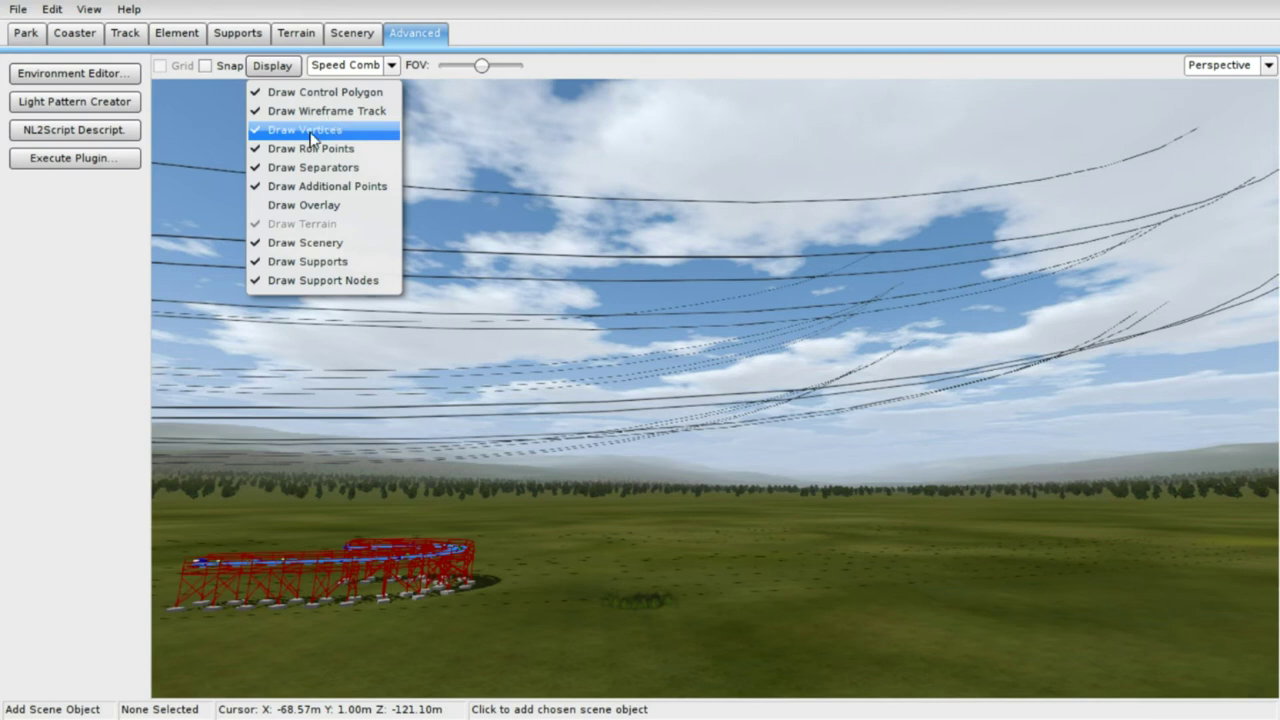
left_click(205, 66)
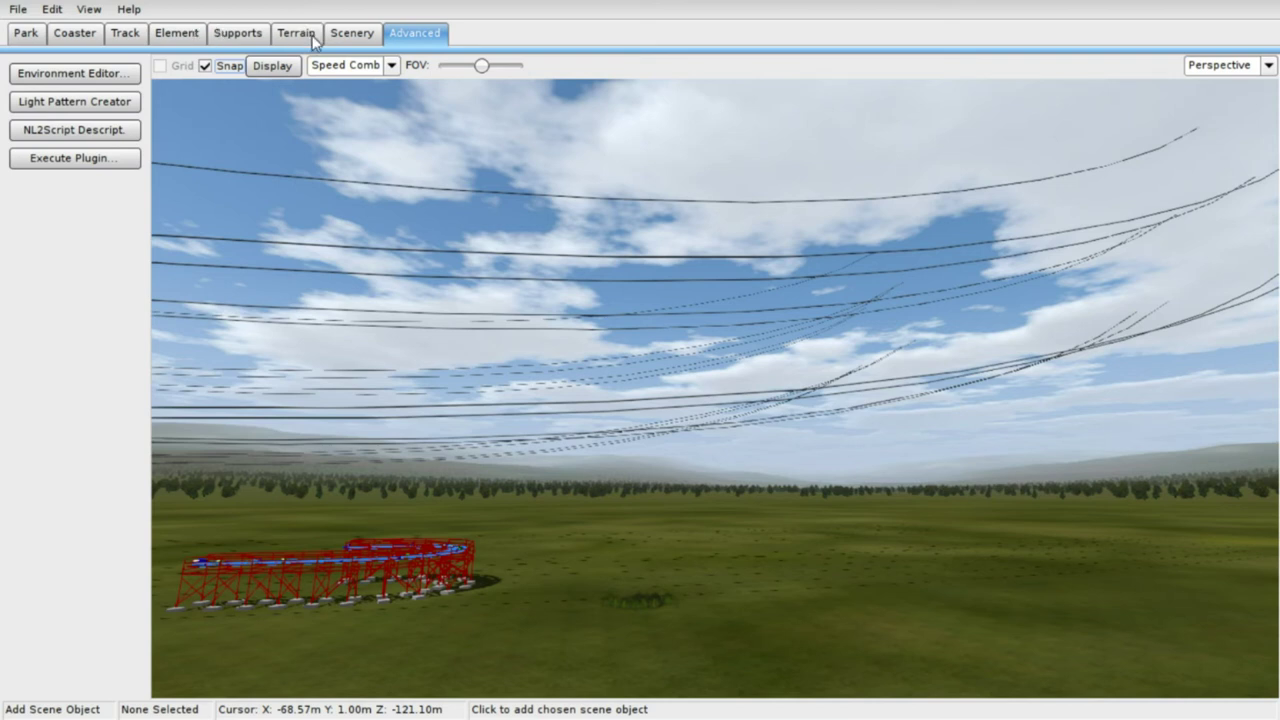
left_click(392, 66)
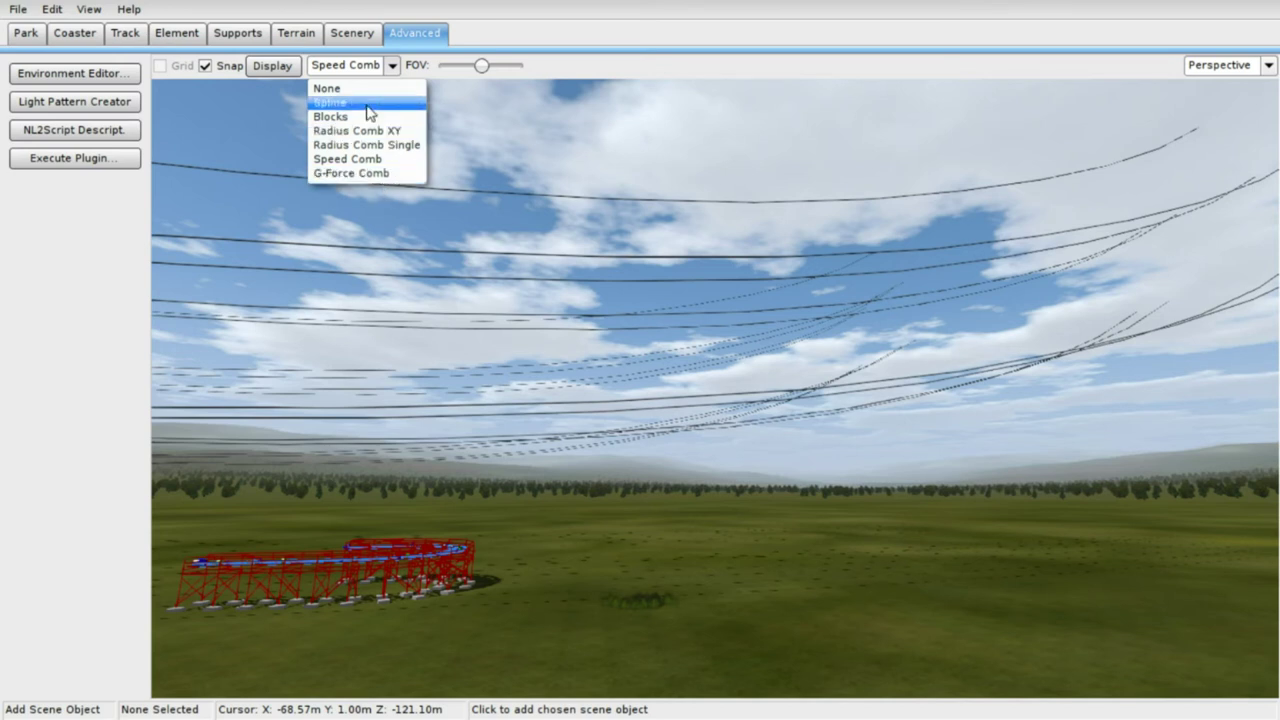
left_click(368, 110)
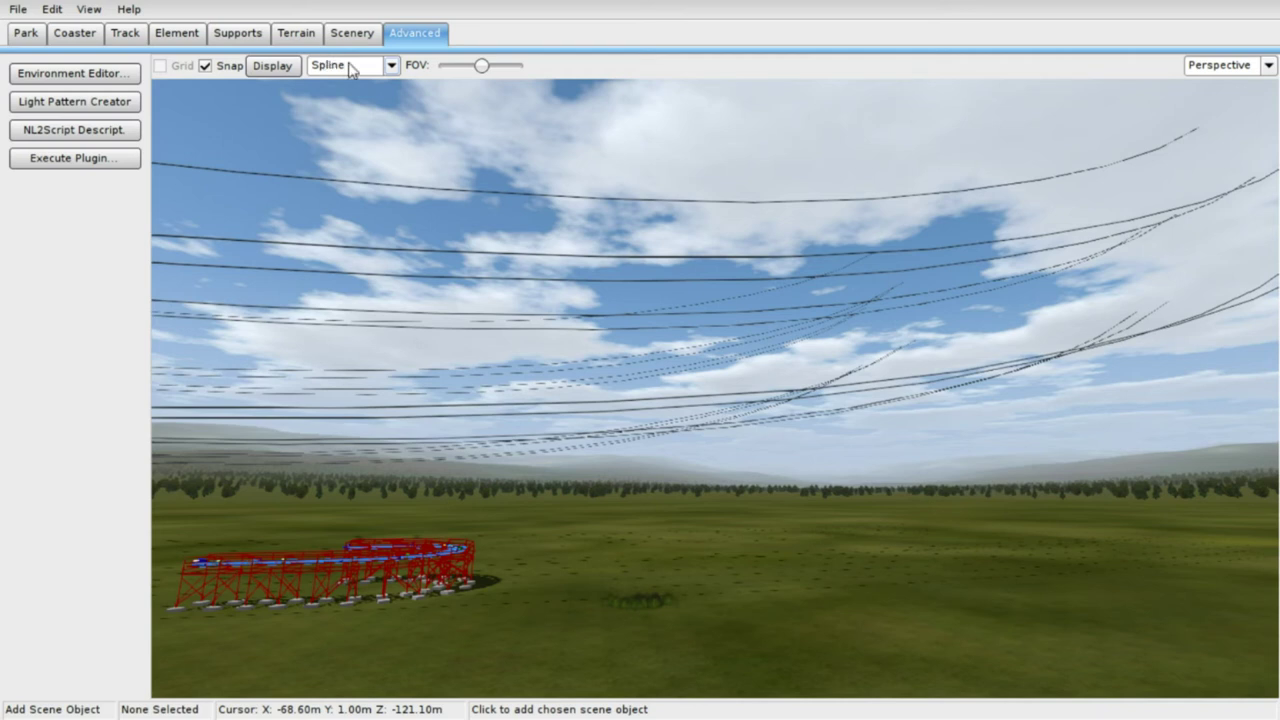
left_click(383, 66)
left_click(386, 90)
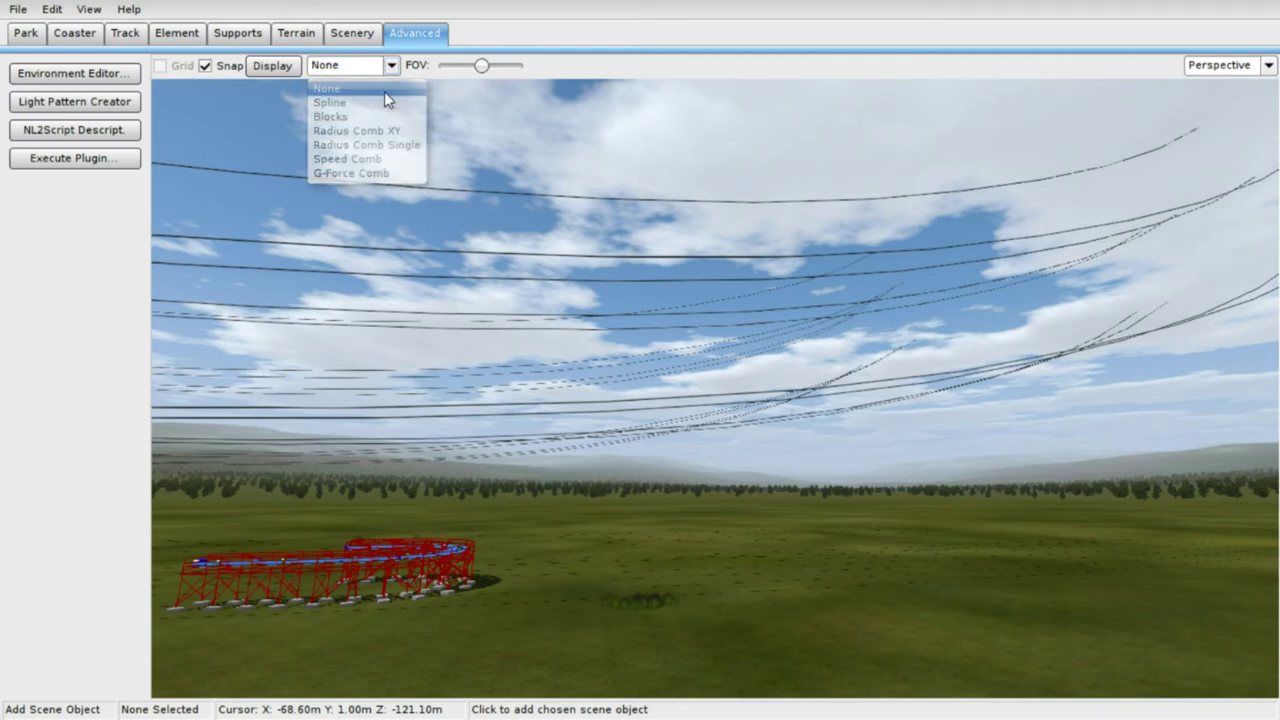
- Look through the viewable panels, editing commands, display options, support tools and available camera views without changing any of them
left_click(100, 9)
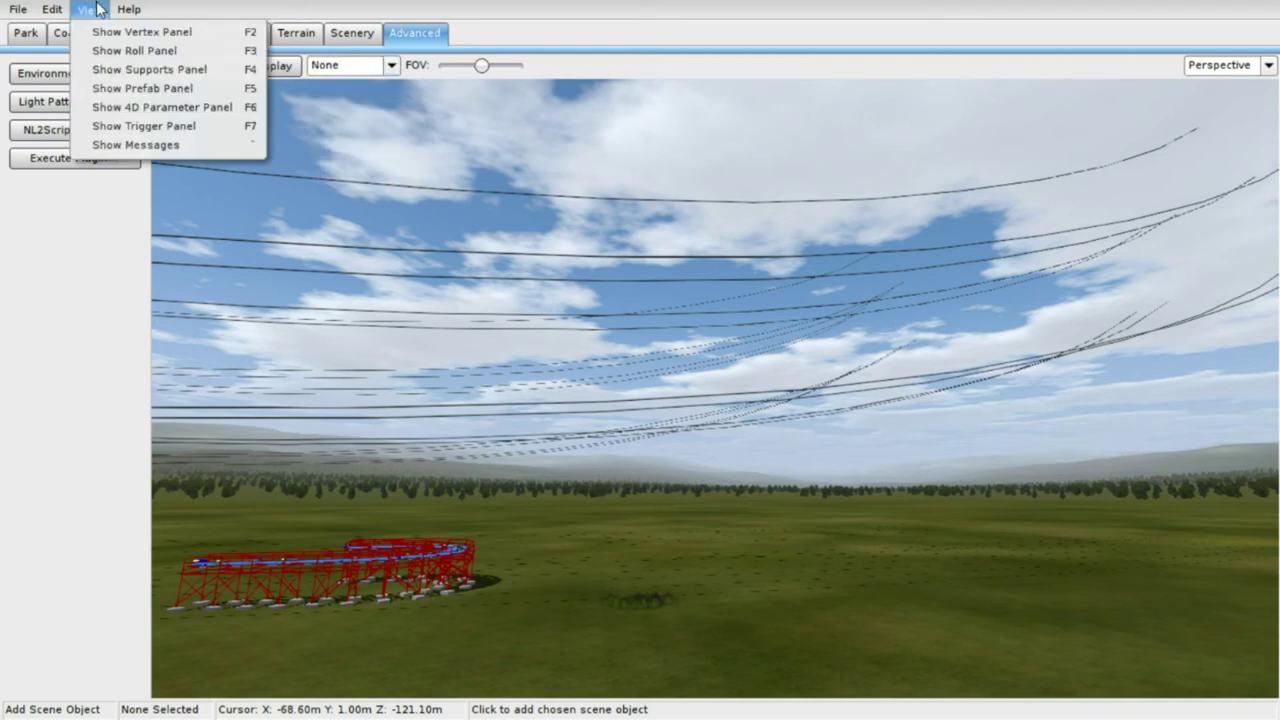
mouse_move(60, 9)
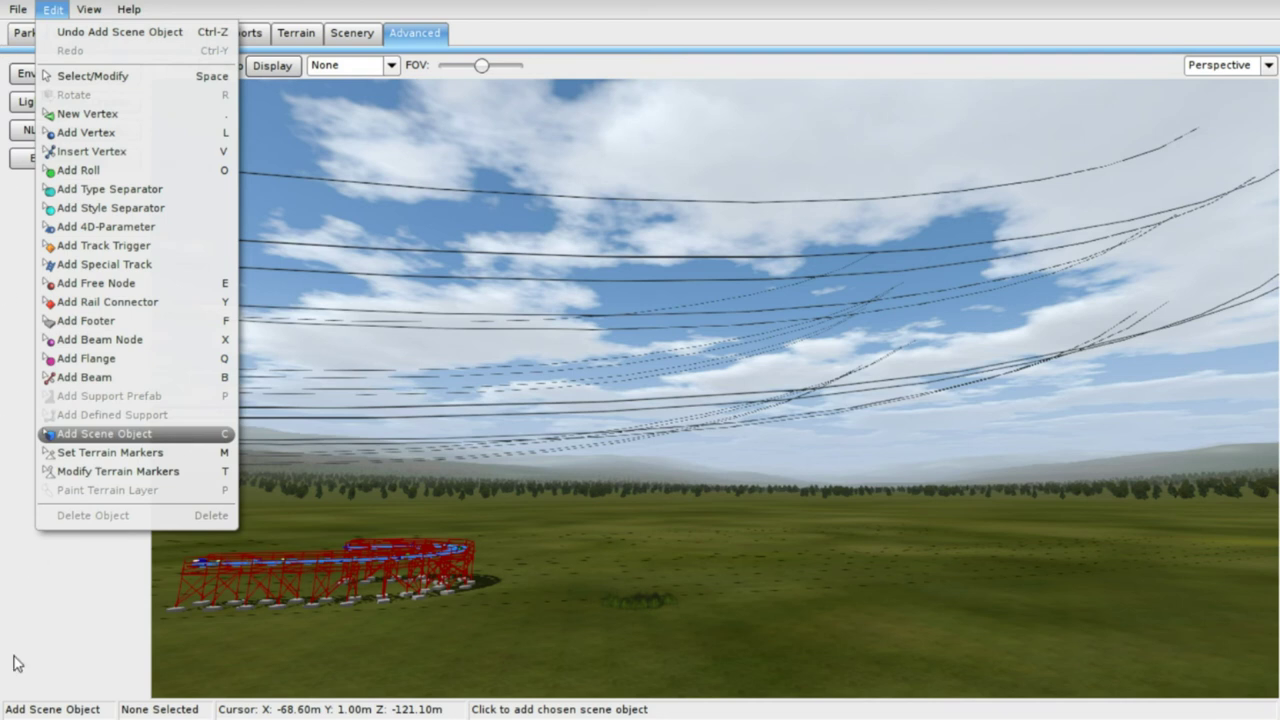
left_click(106, 628)
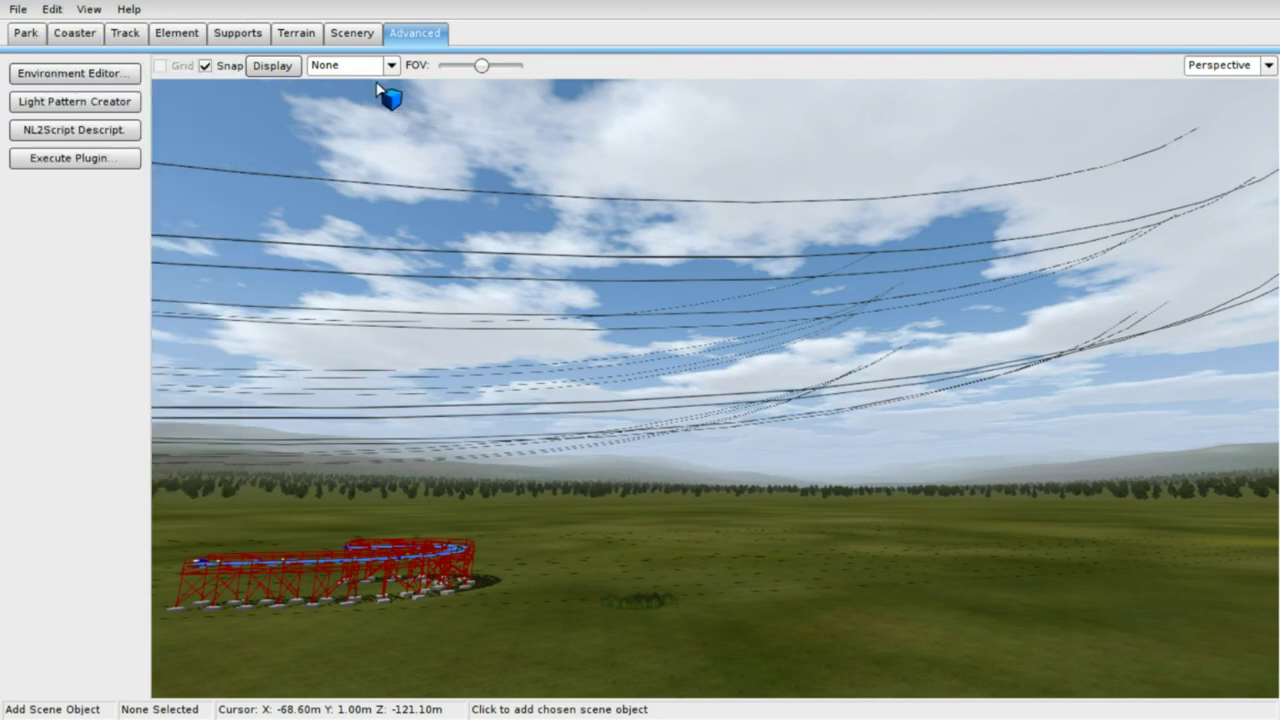
left_click(262, 67)
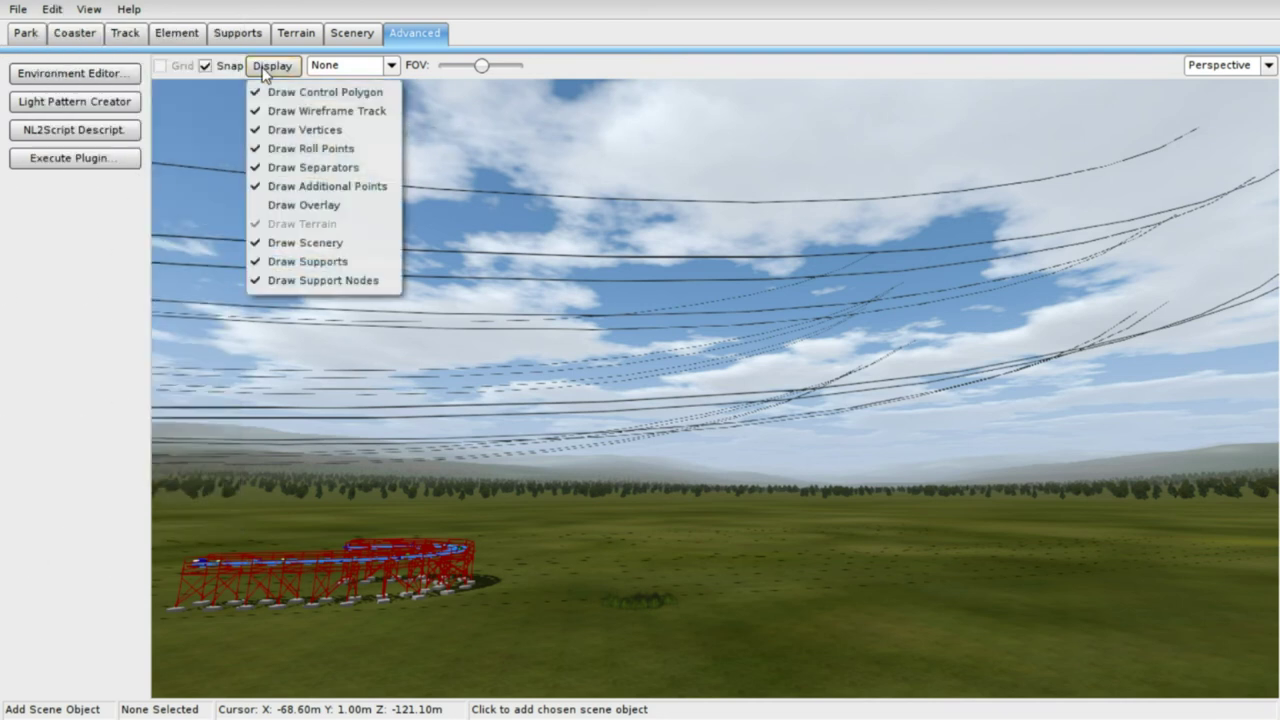
left_click(2, 360)
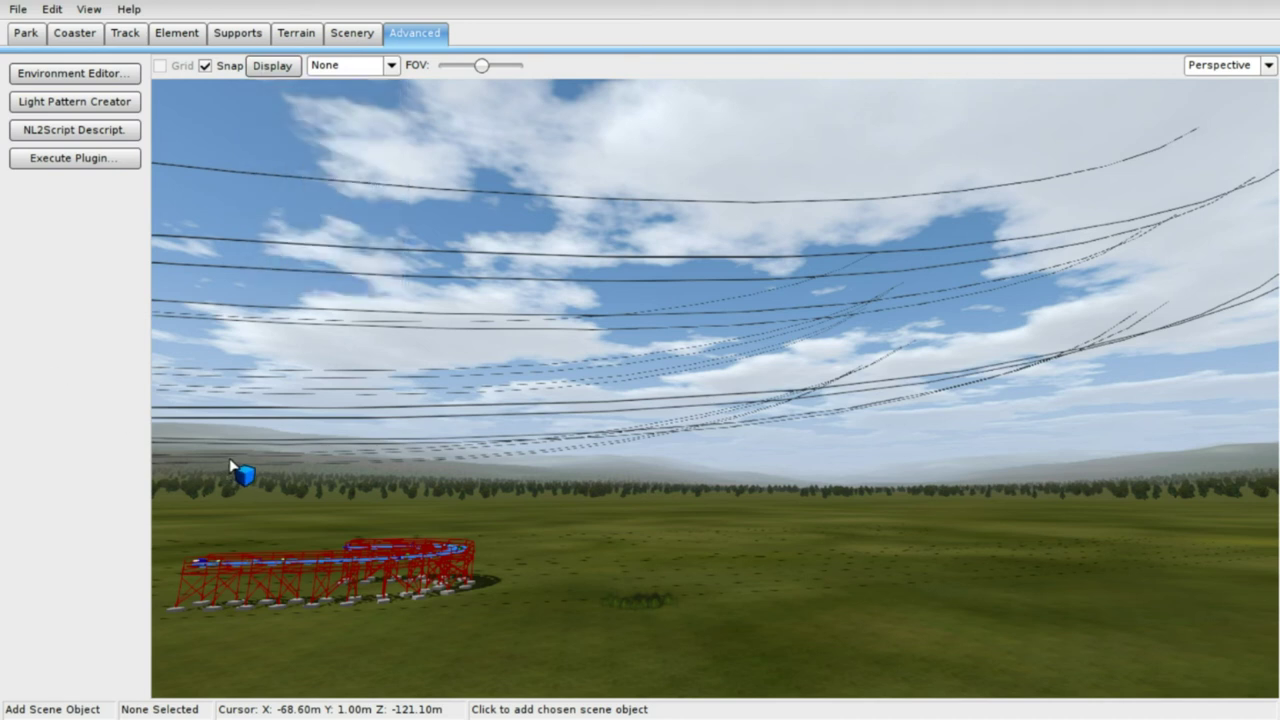
left_click(234, 34)
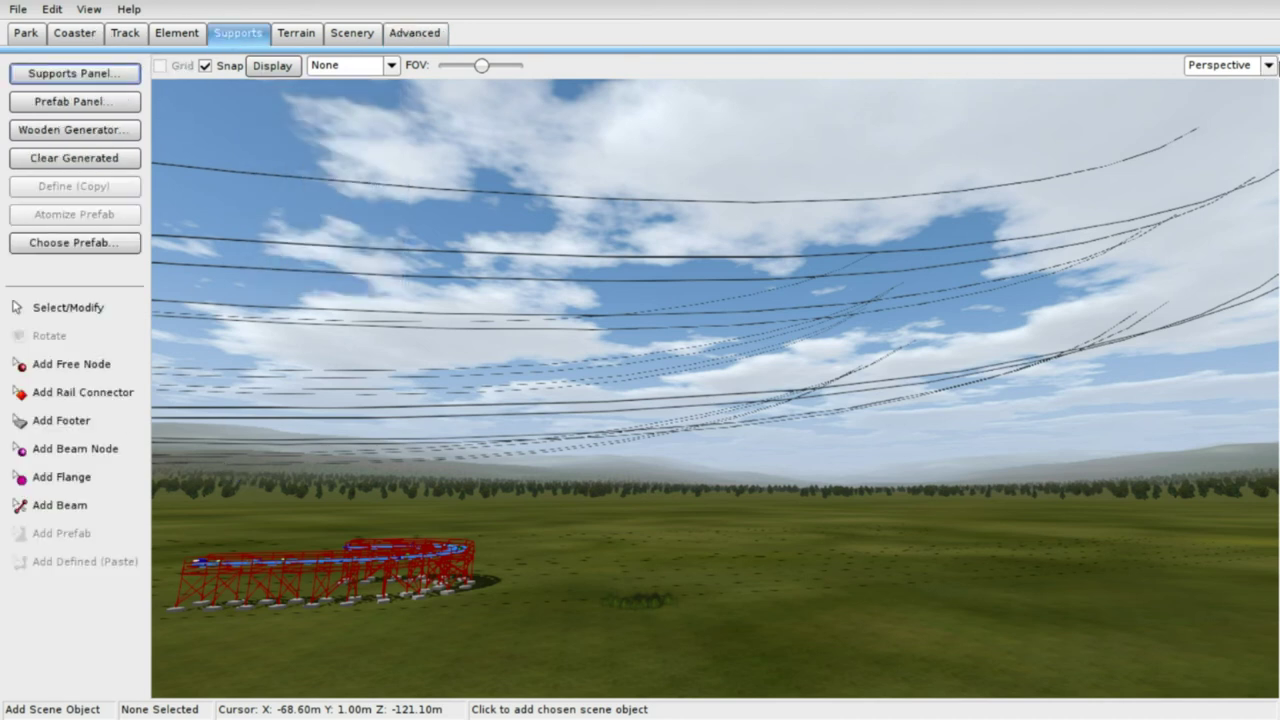
left_click(1268, 66)
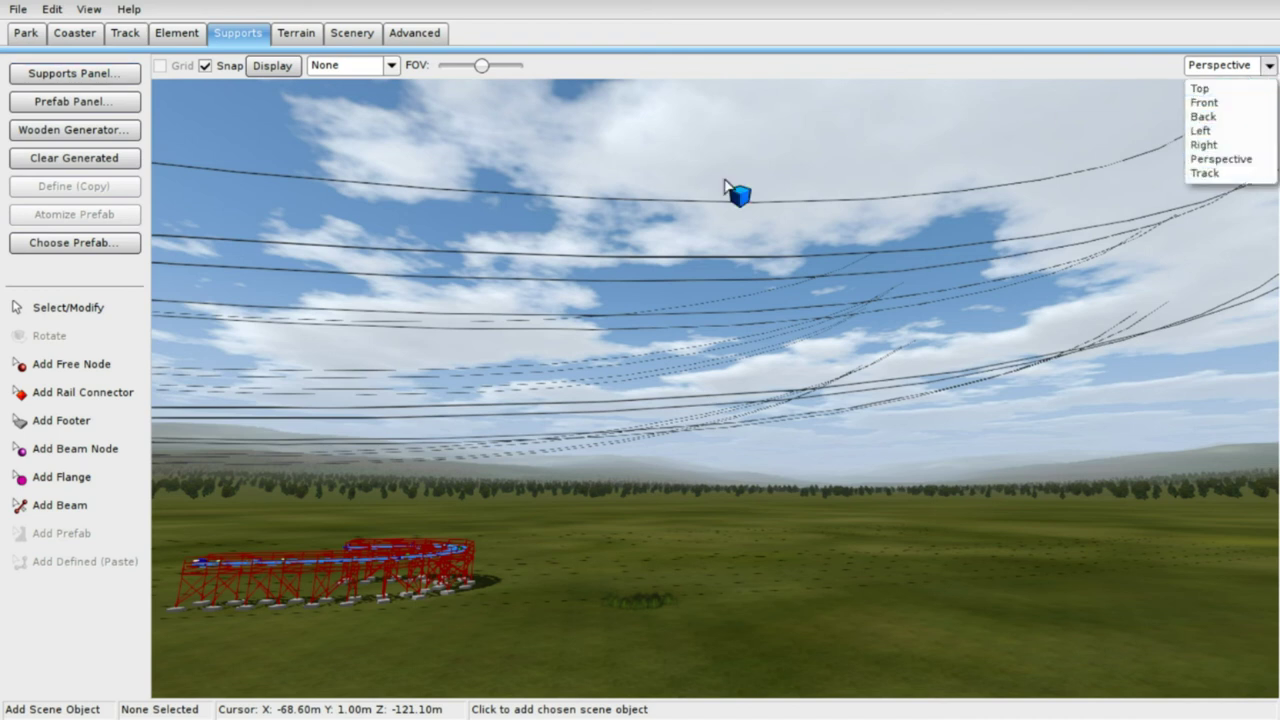
left_click(97, 15)
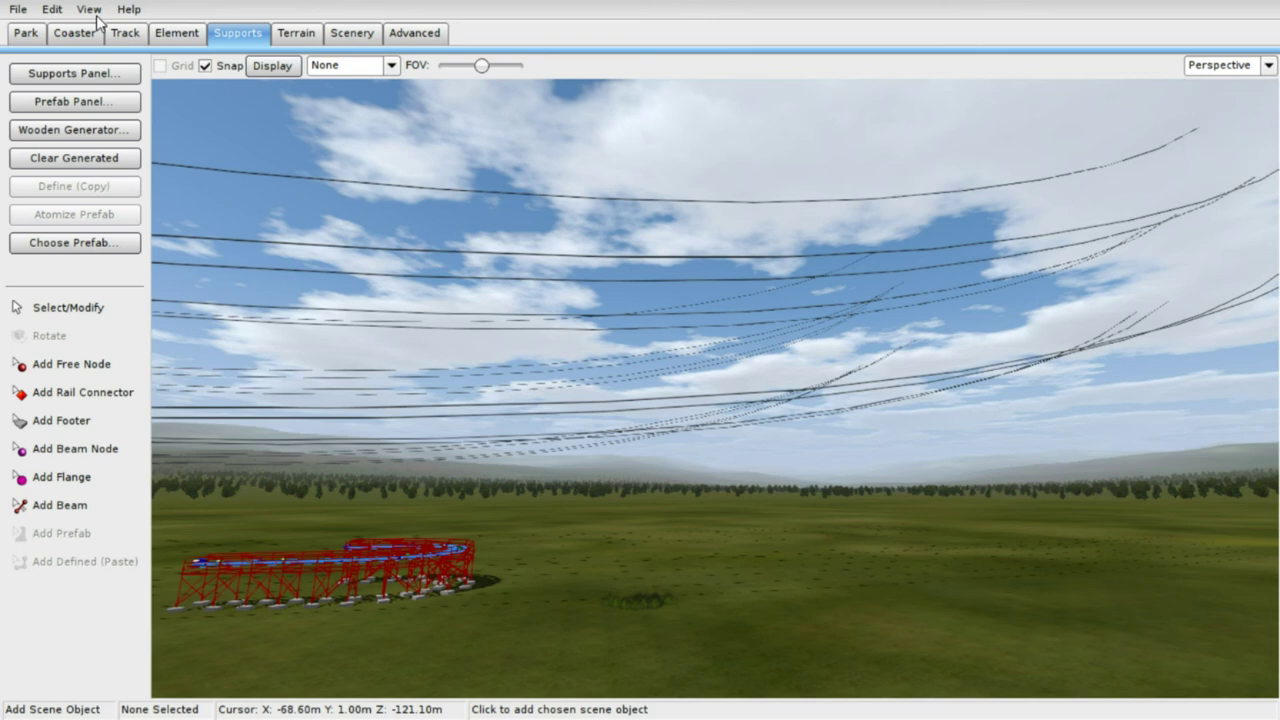
left_click(95, 12)
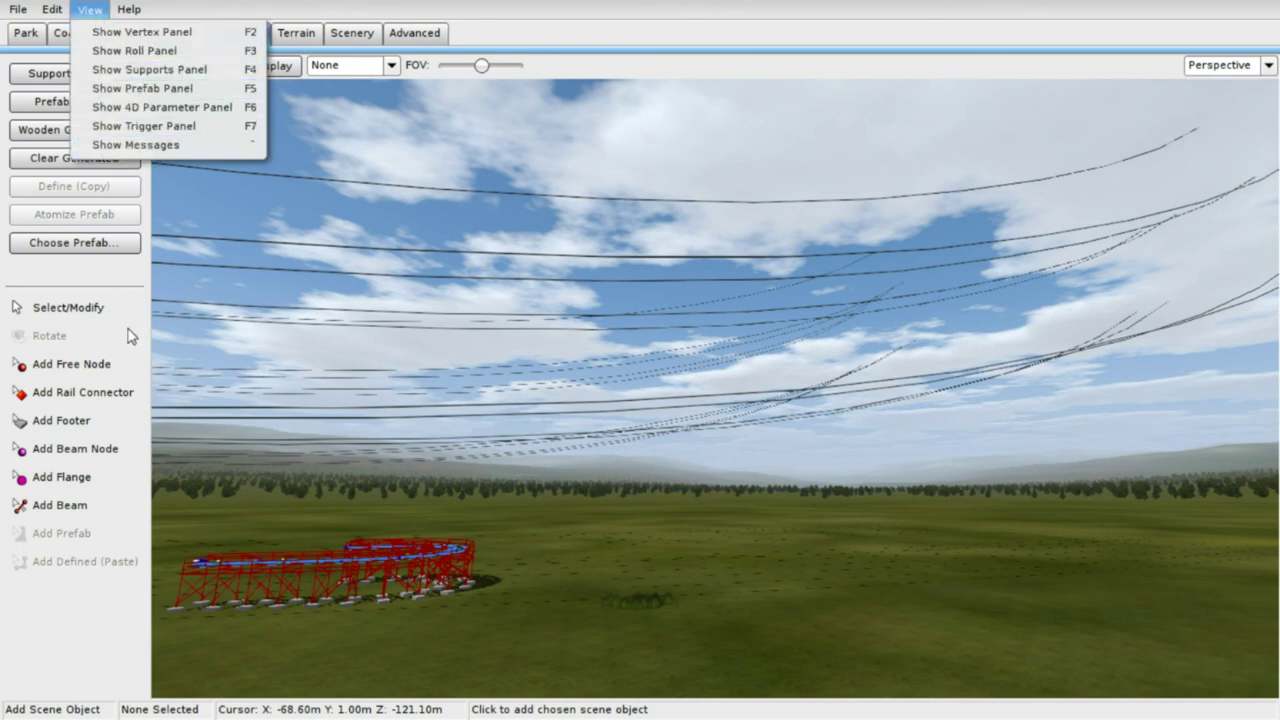
left_click(147, 650)
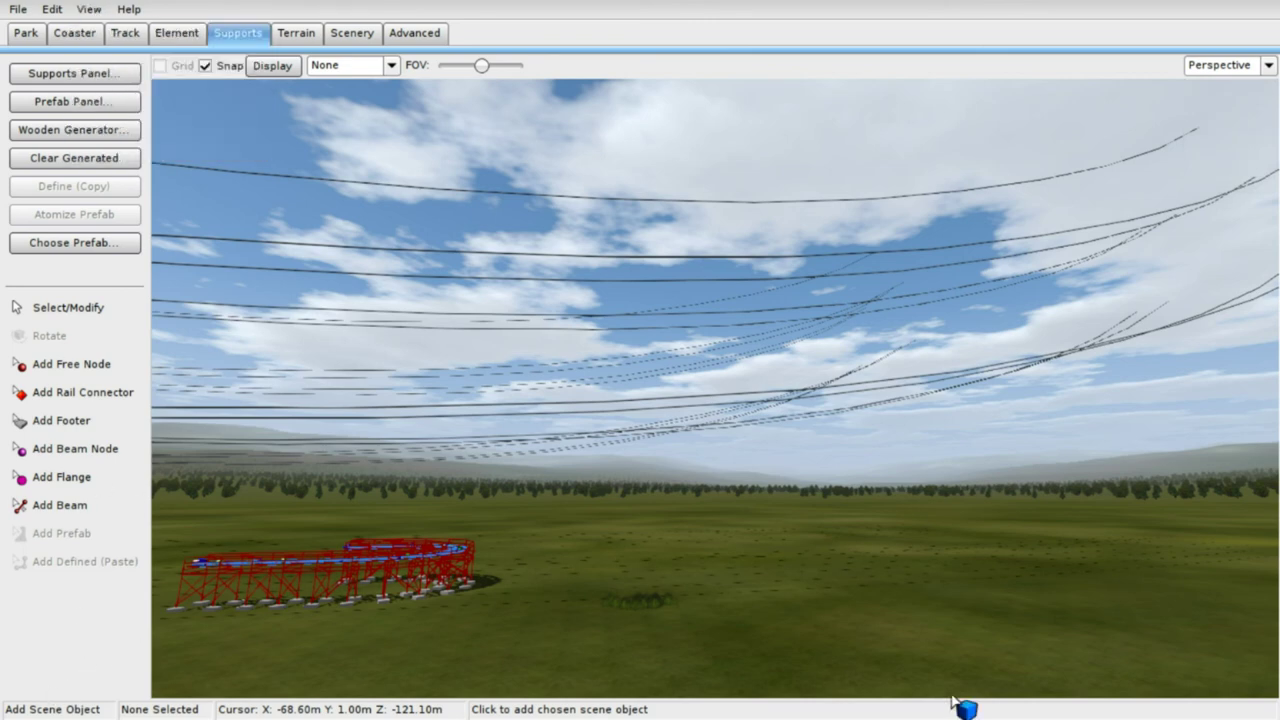
- Inspect the coaster's banked U-turn and its wooden supports up close and from an elevated viewpoint
right_click_drag(951, 696, 640, 718)
key("w")
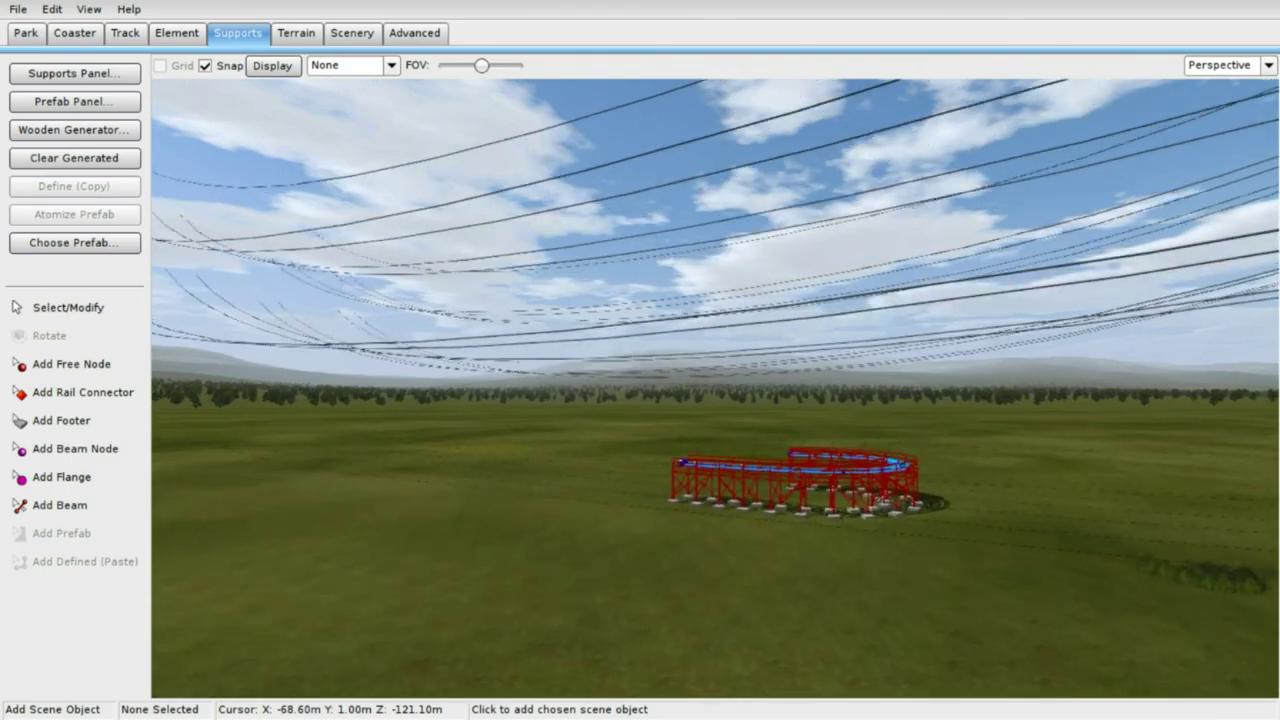
key("d")
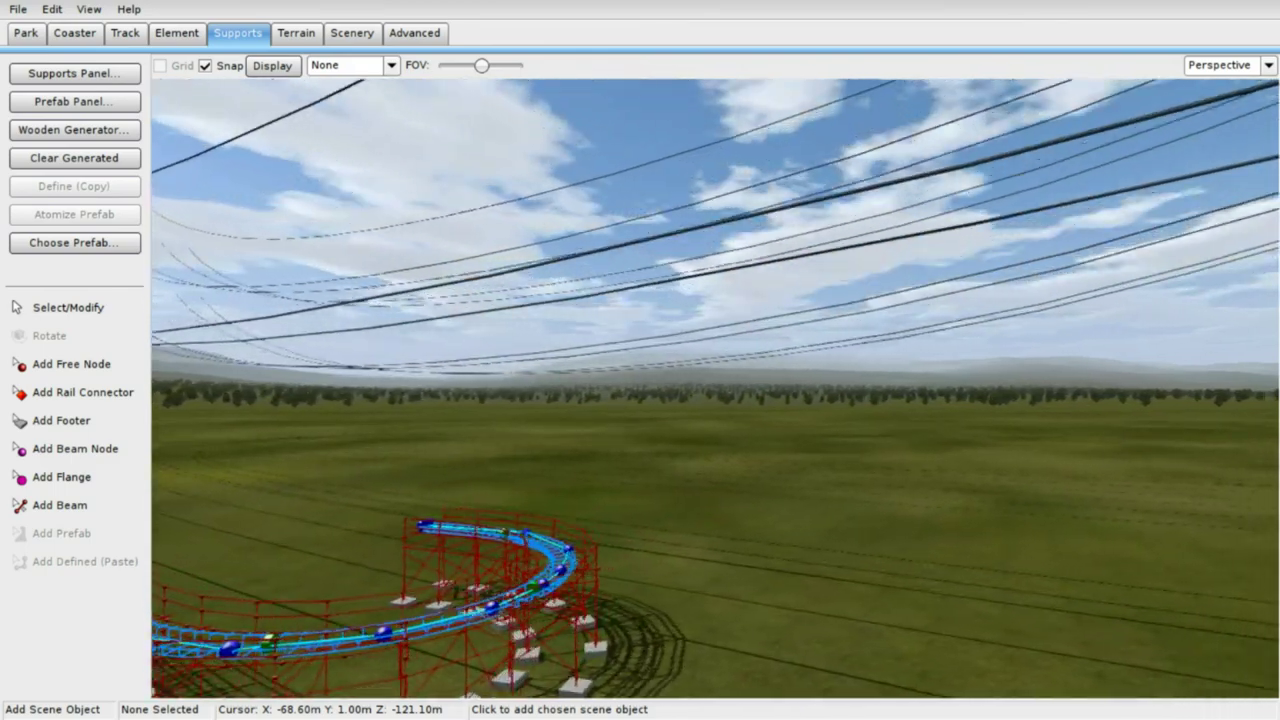
key("s")
right_click_drag(640, 388, 360, 560)
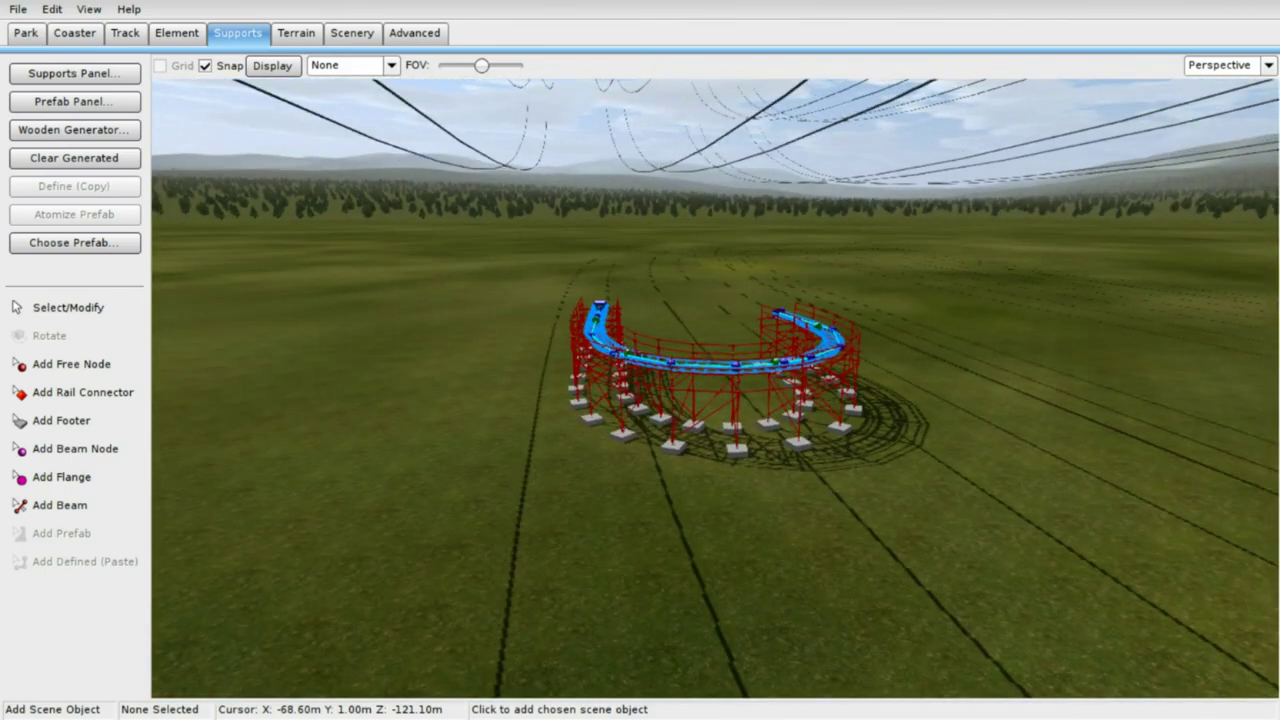
key("a")
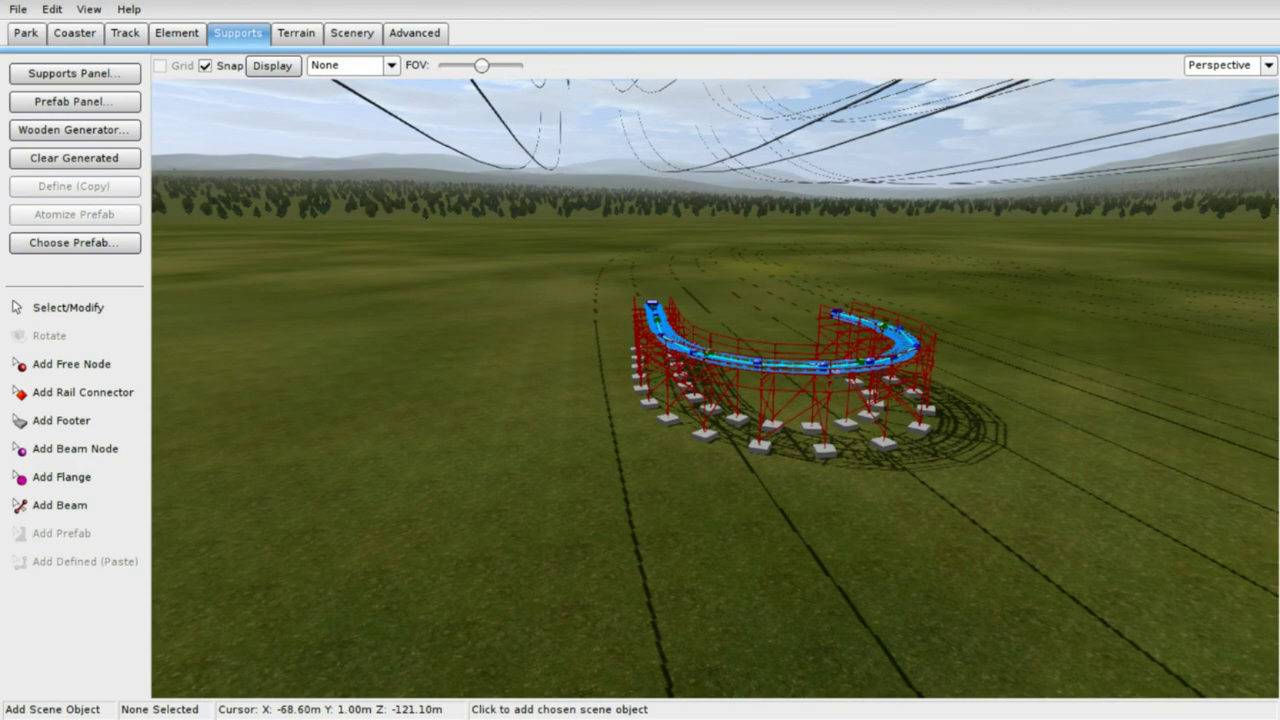